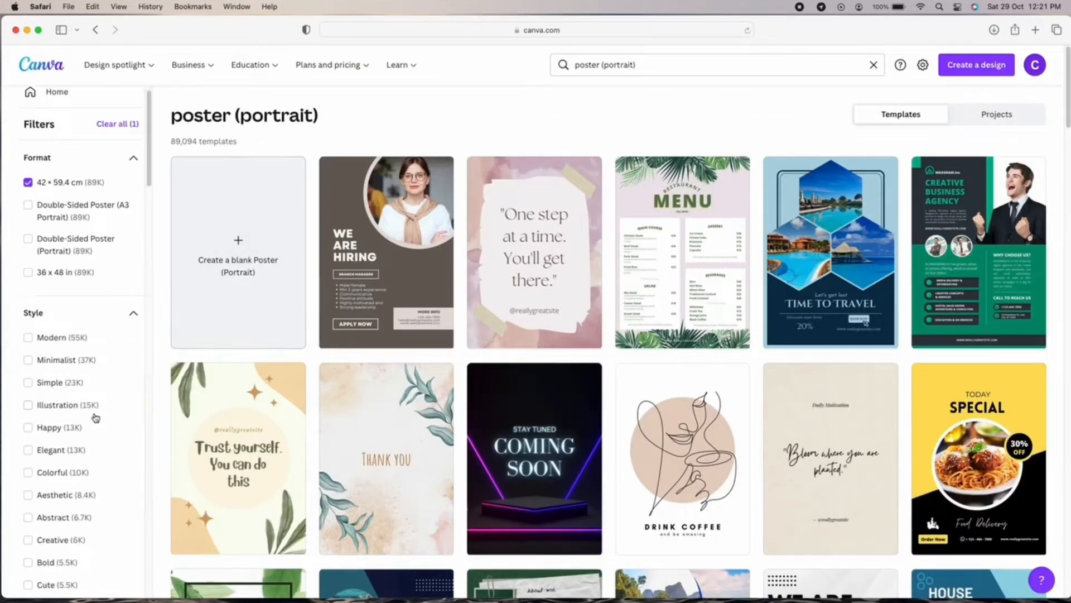
Filter poster templates by style and open the Yellow Bright Colorful International Dance Day Poster for customising.
scroll(78, 357, "down", 20)
left_click(29, 440)
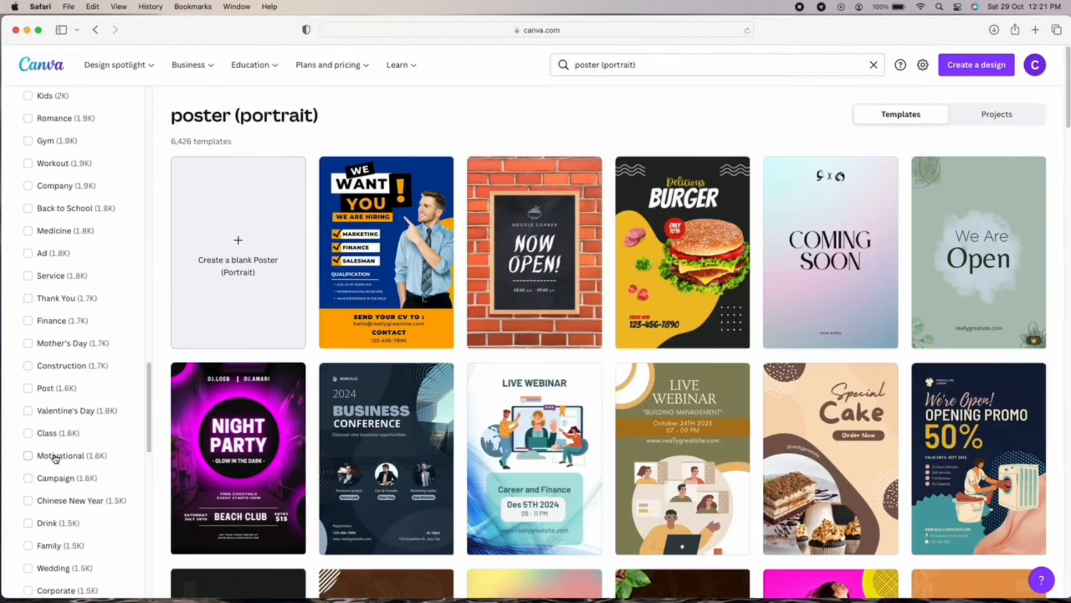
scroll(57, 455, "down", 10)
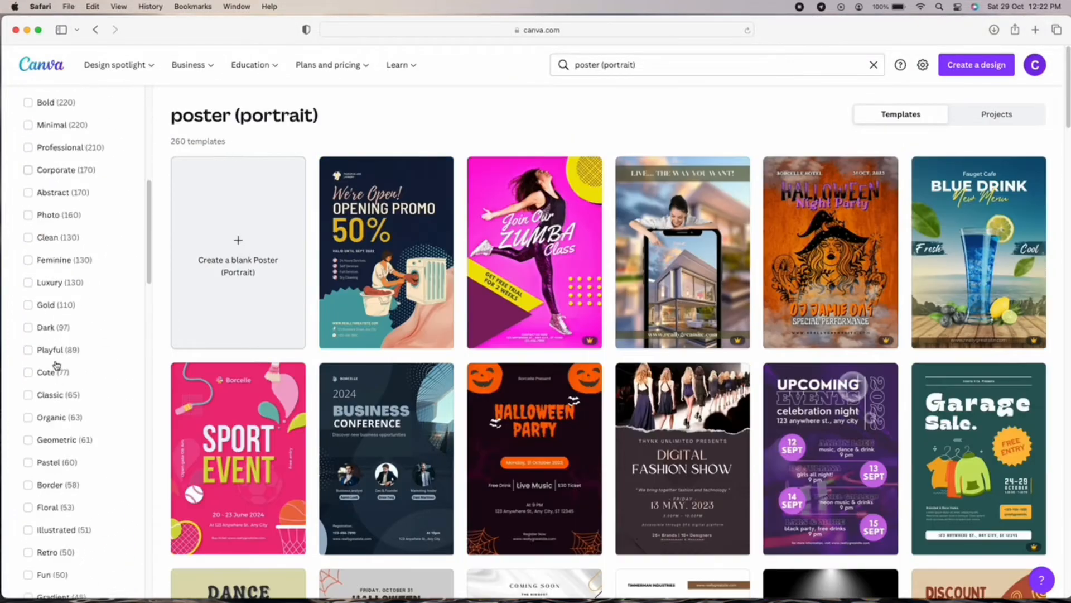
scroll(55, 366, "down", 20)
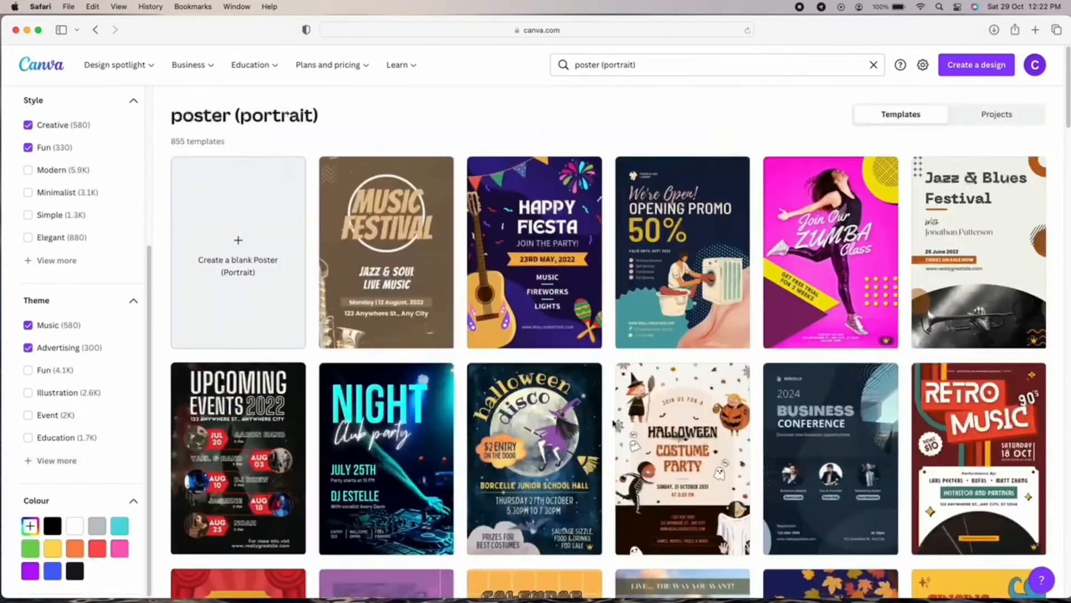
scroll(493, 287, "down", 10)
left_click(494, 288)
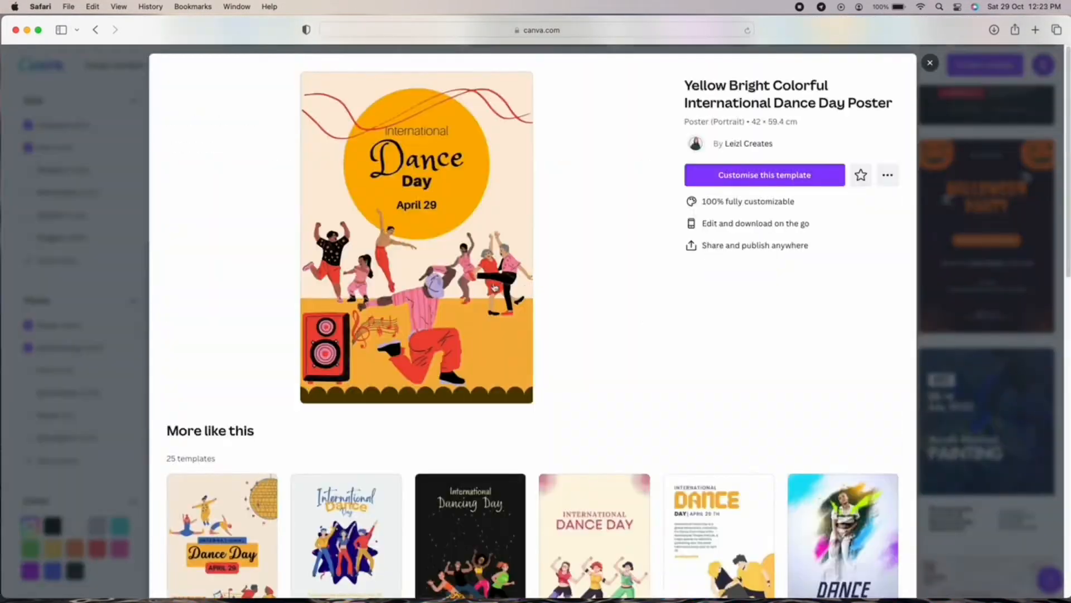
left_click(751, 174)
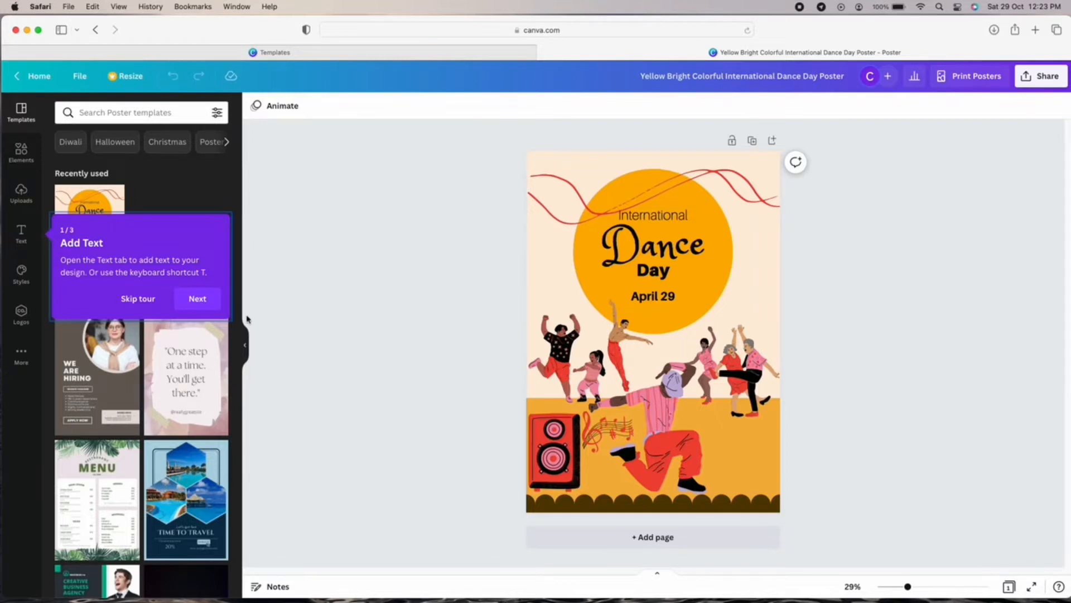
Change the title to 'Dance with Sam' and delete the International text.
left_click(134, 304)
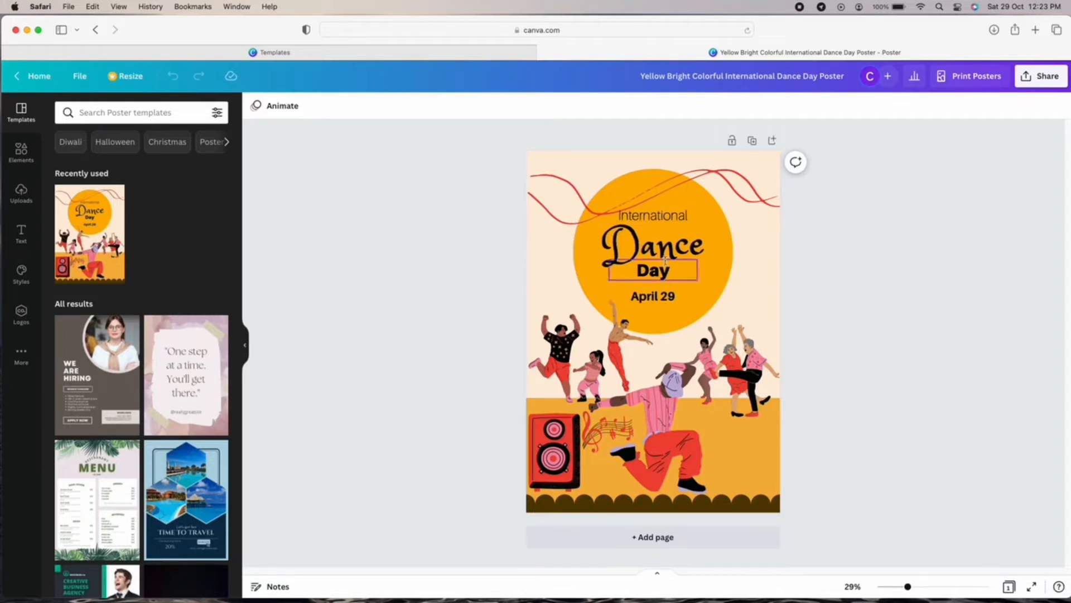
left_click(704, 247)
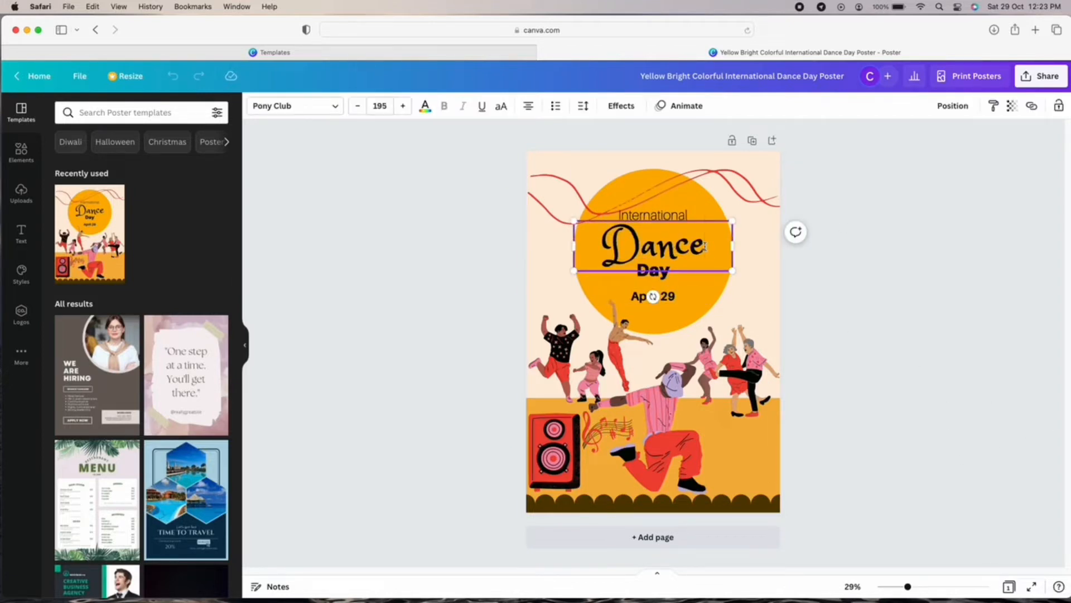
type("with Sam")
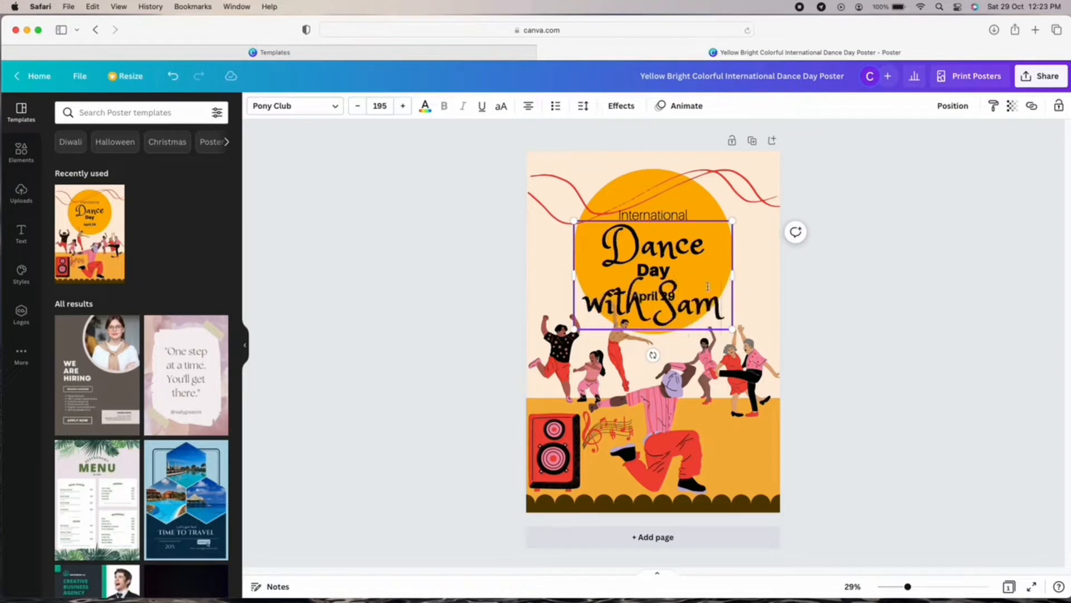
left_click(653, 214)
key("Delete")
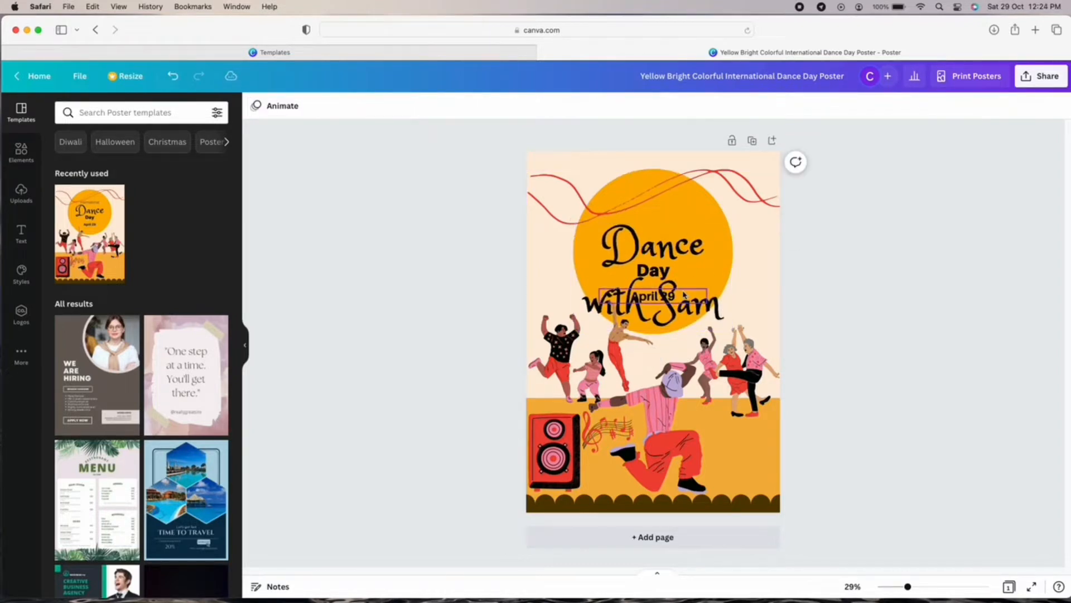
Set the Dance with Sam heading to font size 120.
left_click(717, 269)
left_click(375, 106)
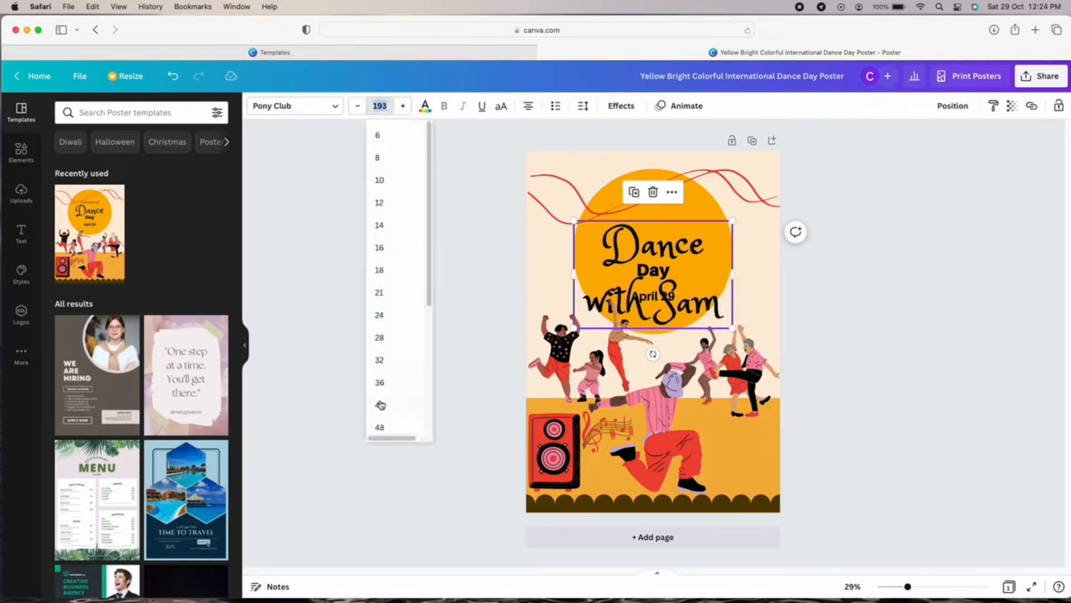
scroll(378, 282, "down", 5)
left_click(379, 328)
left_click(379, 106)
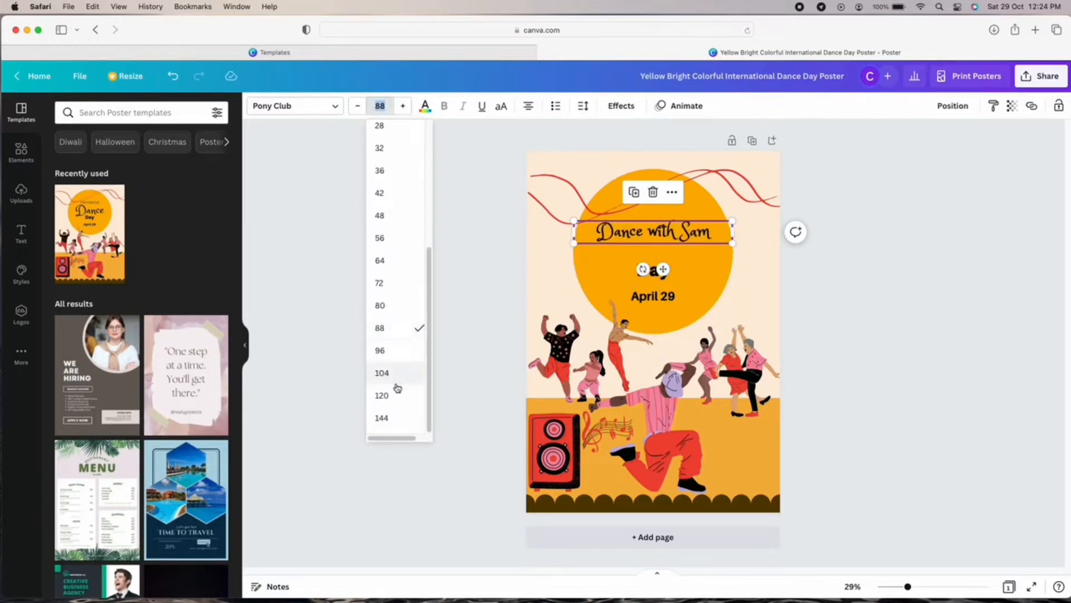
left_click(385, 395)
Delete the Day and April 29 text and centre the heading in the circle.
left_click(676, 279)
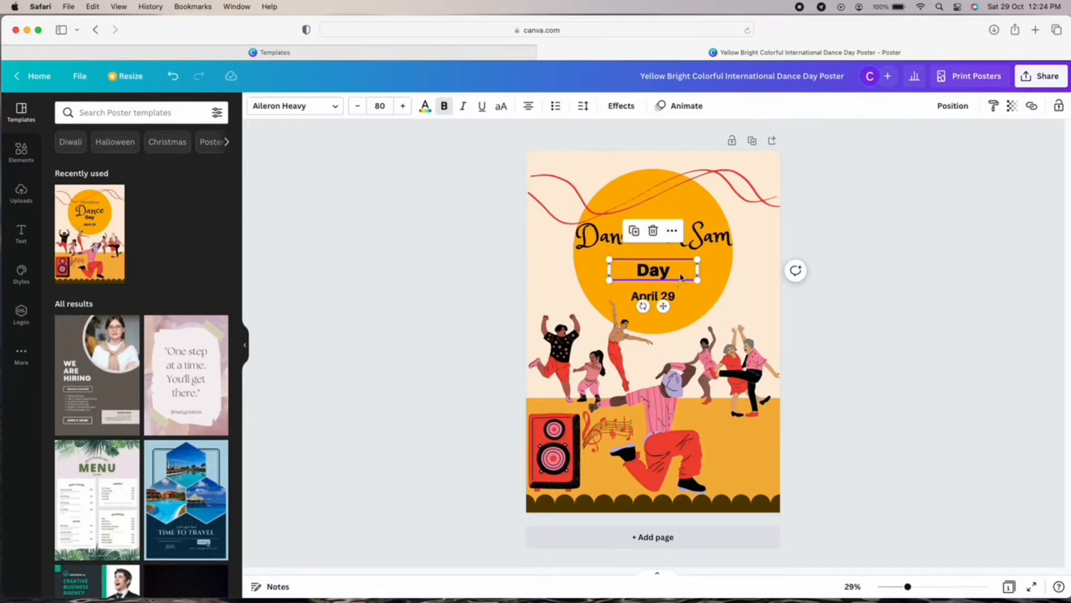
key("Delete")
left_click(653, 296)
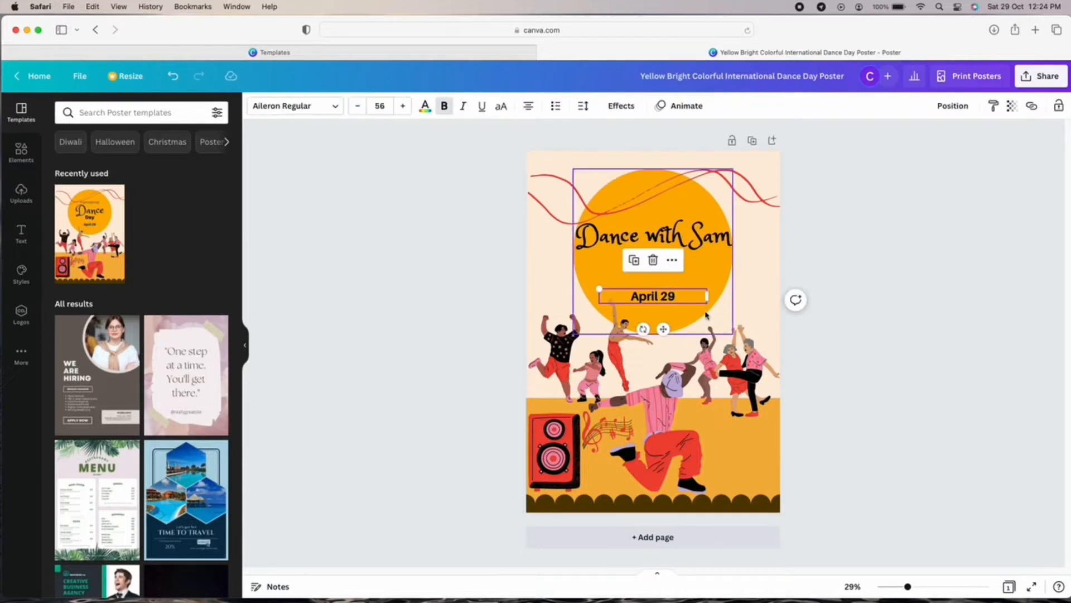
key("Delete")
left_click_drag(686, 229, 684, 245)
left_click(747, 291)
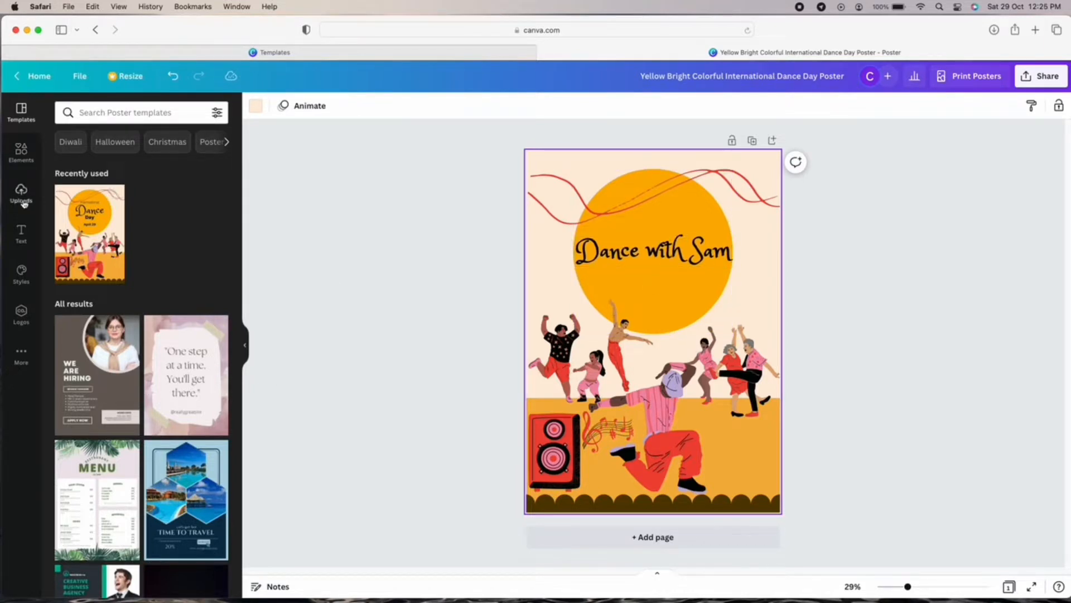
Add a body text line 'Hip Hop. Afro Dance. Amapiano' and move it under the heading.
left_click(21, 233)
scroll(188, 353, "down", 15)
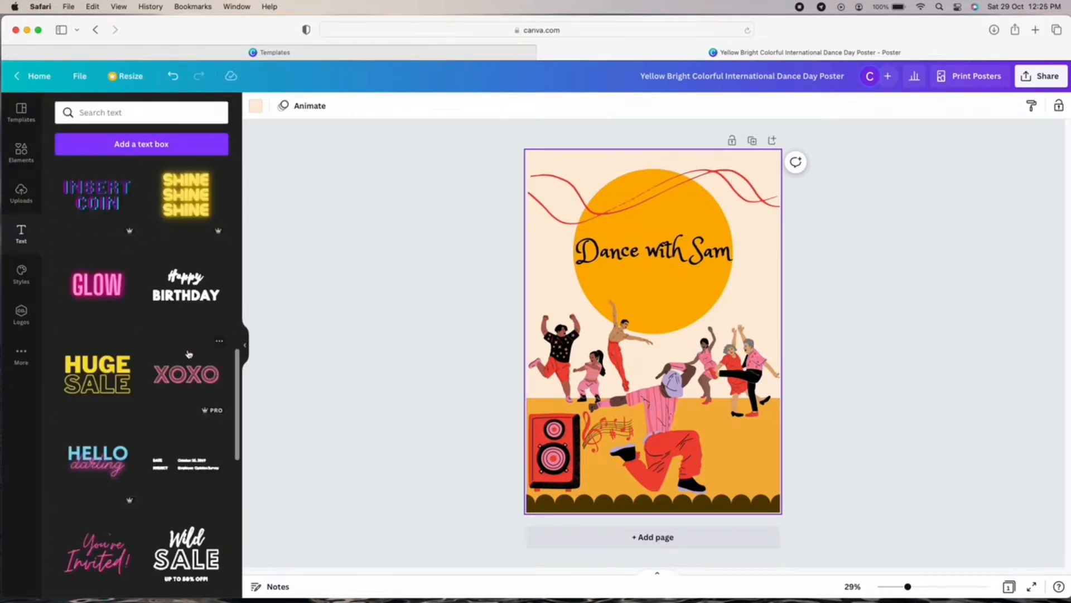
scroll(188, 353, "down", 15)
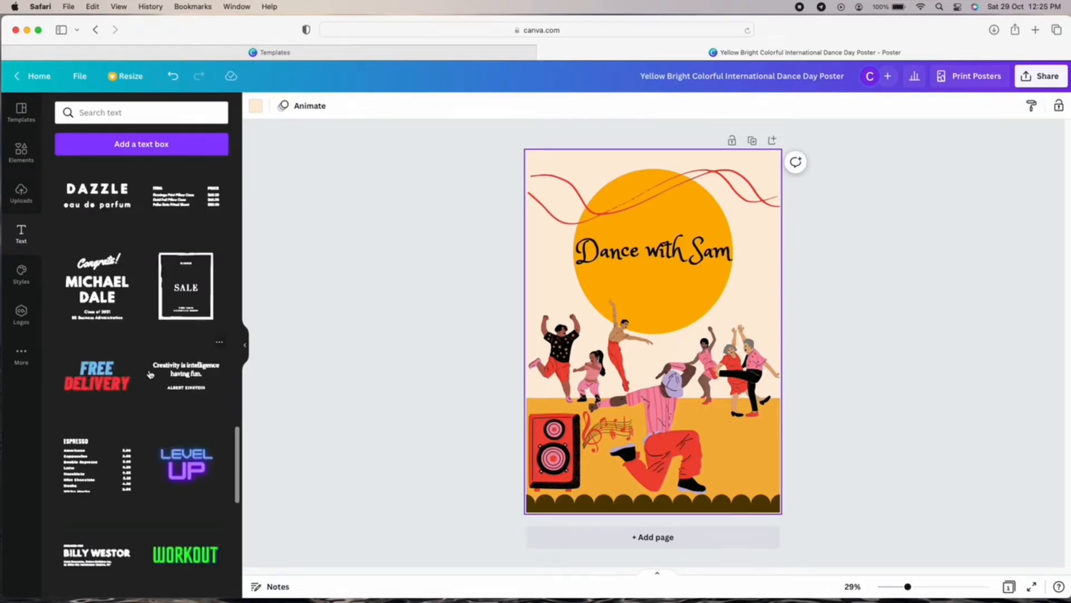
scroll(95, 248, "up", 20)
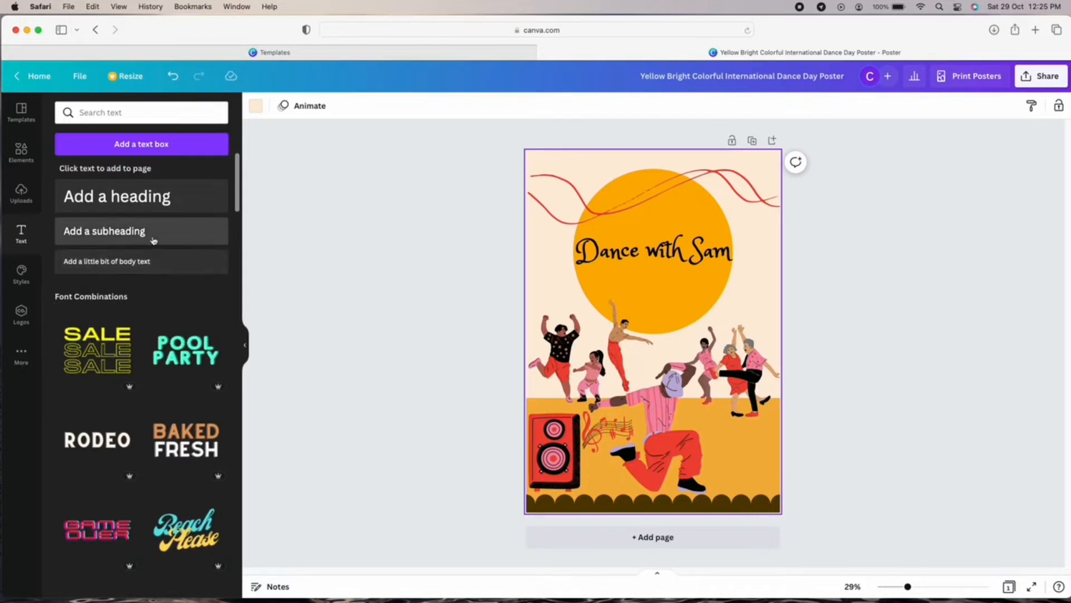
left_click(144, 261)
key("BackSpace")
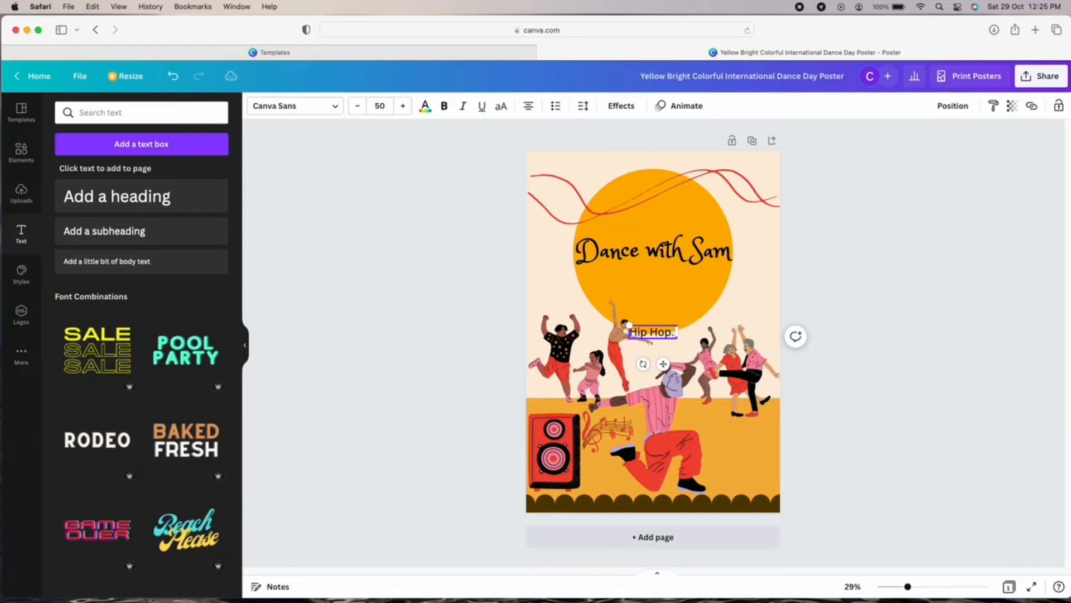
type("Hip Hop. Afro Dance")
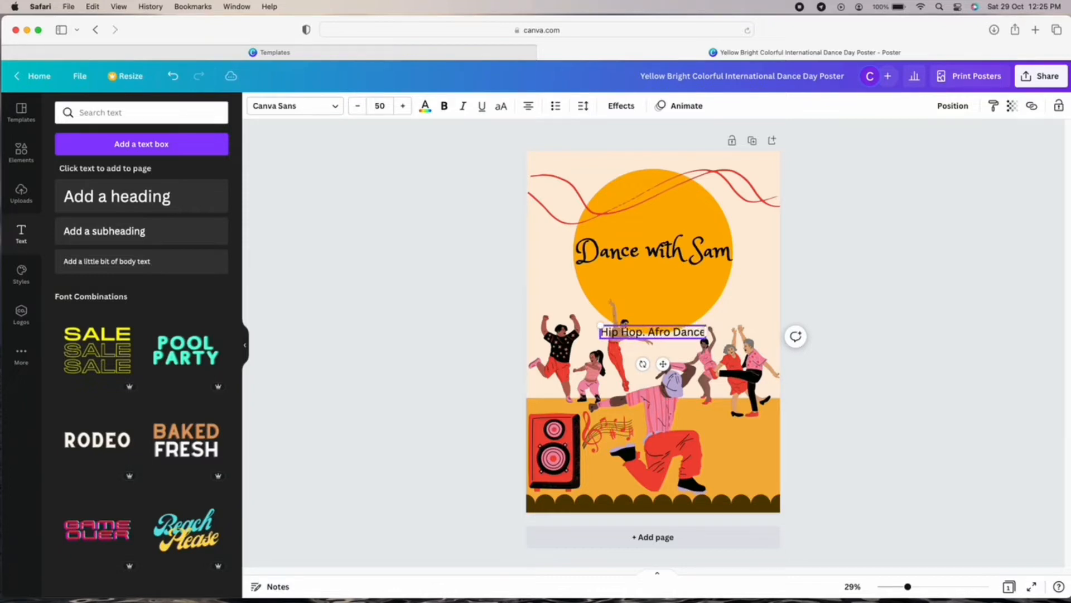
type(". Ama")
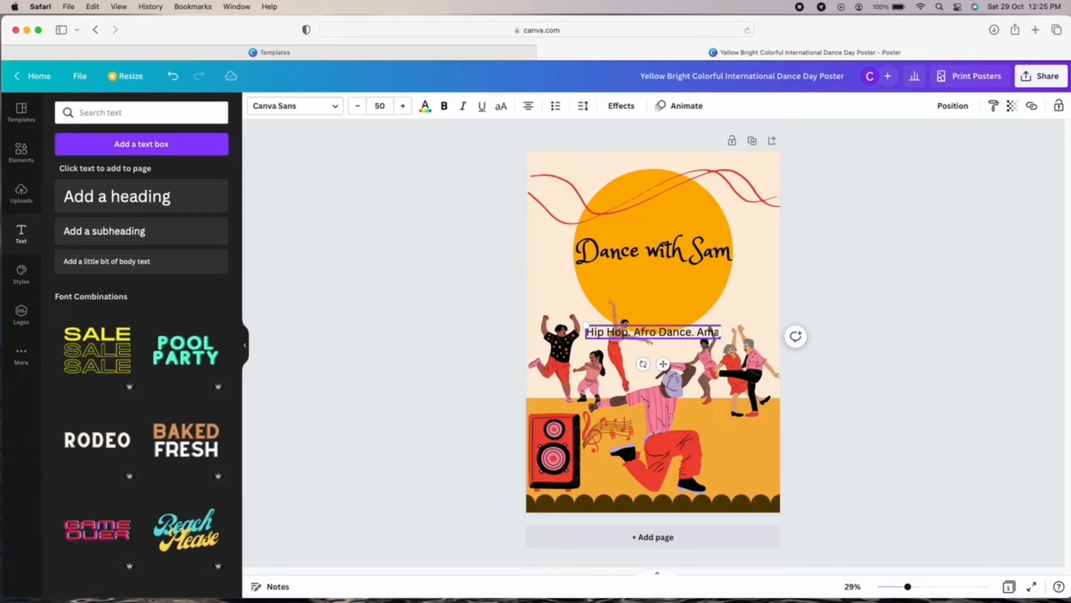
type("piano")
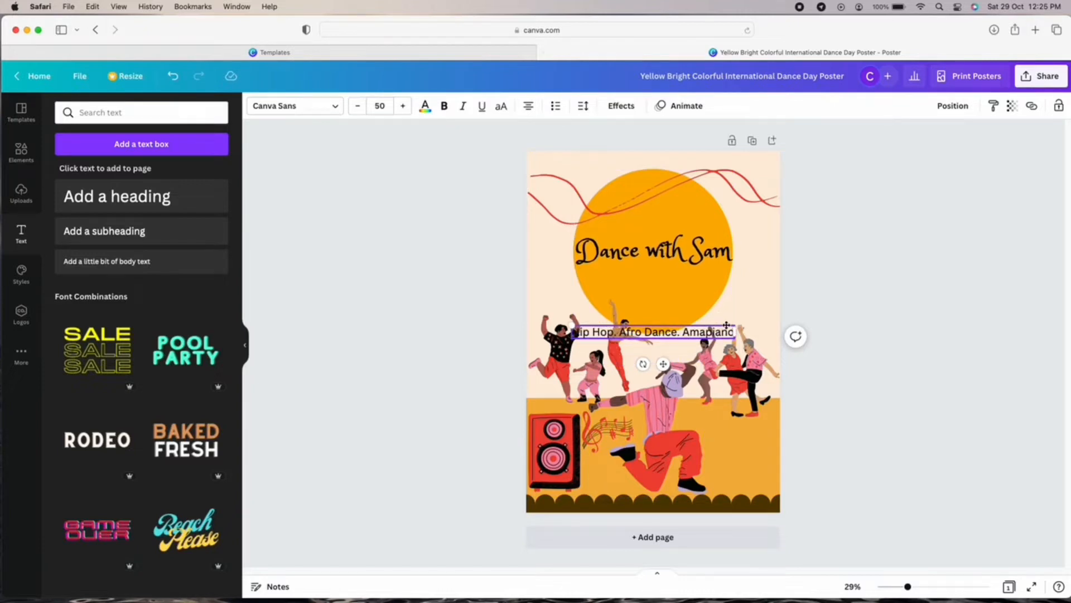
left_click(678, 339)
left_click(683, 331)
left_click_drag(664, 363, 663, 313)
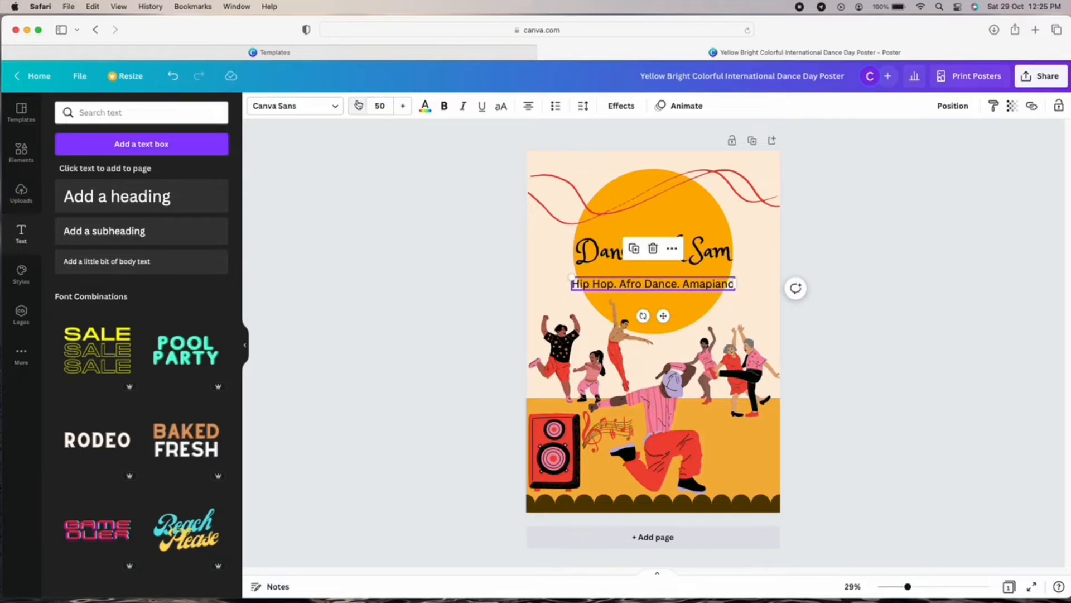
Set the dance styles line to font size 44.
left_click(377, 106)
scroll(397, 393, "down", 2)
left_click(390, 359)
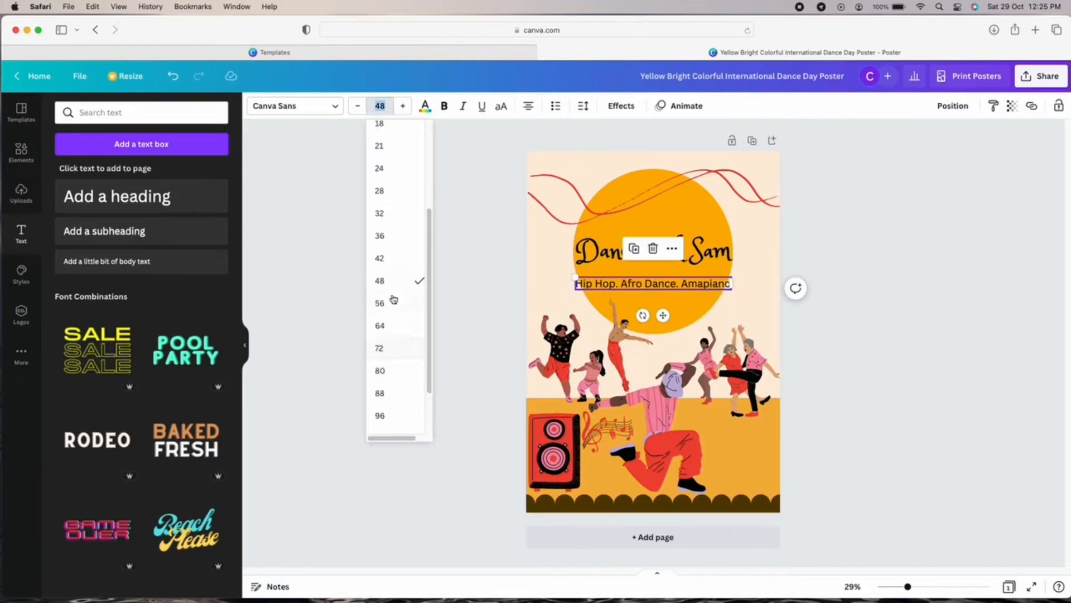
left_click(392, 260)
left_click(398, 112)
left_click(398, 113)
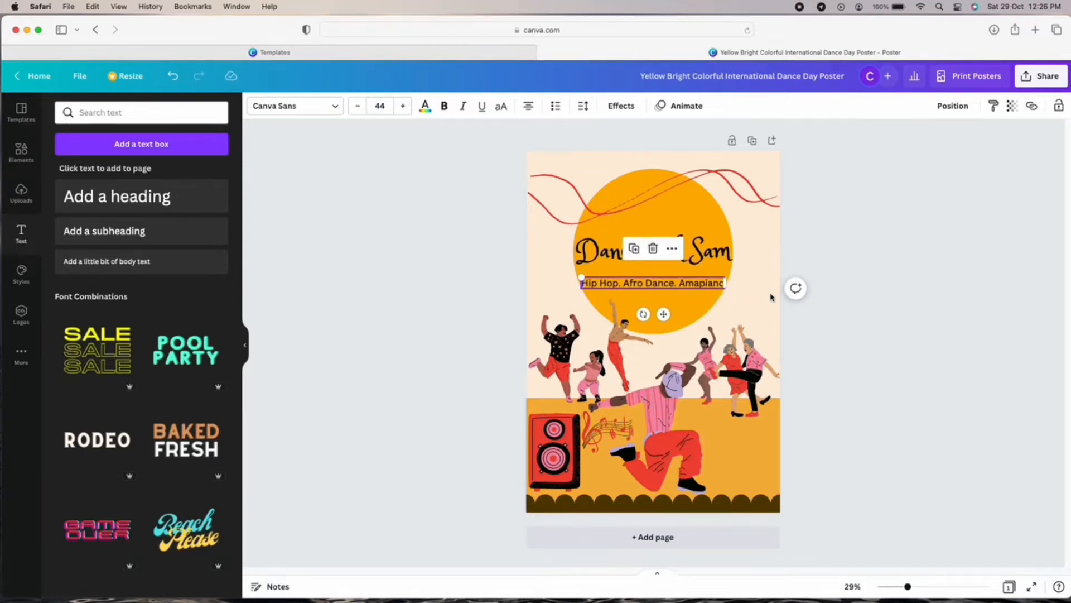
left_click(772, 297)
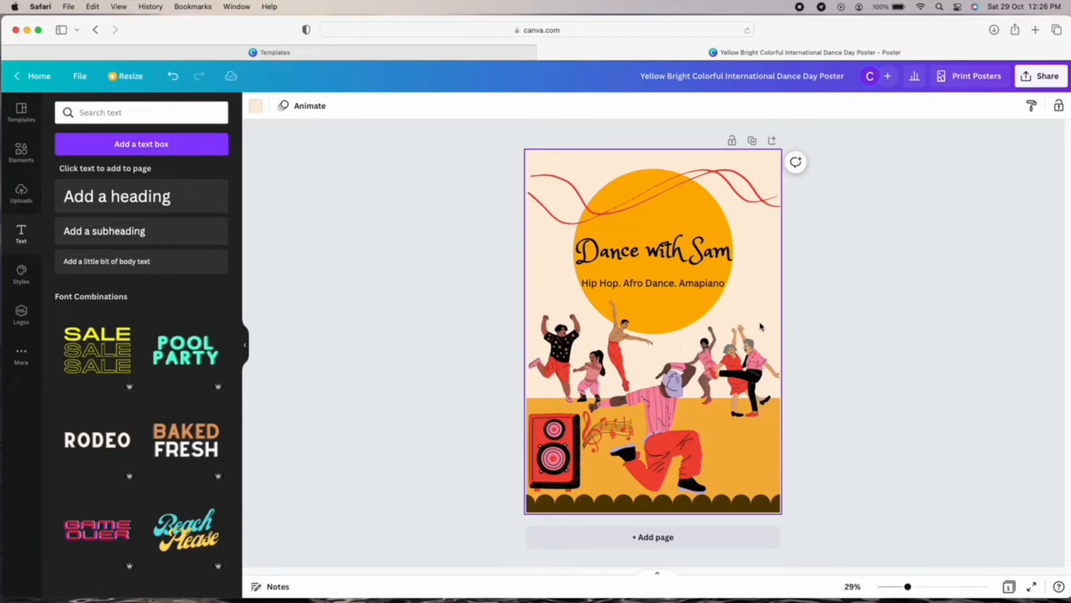
Delete the jumping dancer in red trousers and search the Graphics elements for 'scan'.
left_click(622, 341)
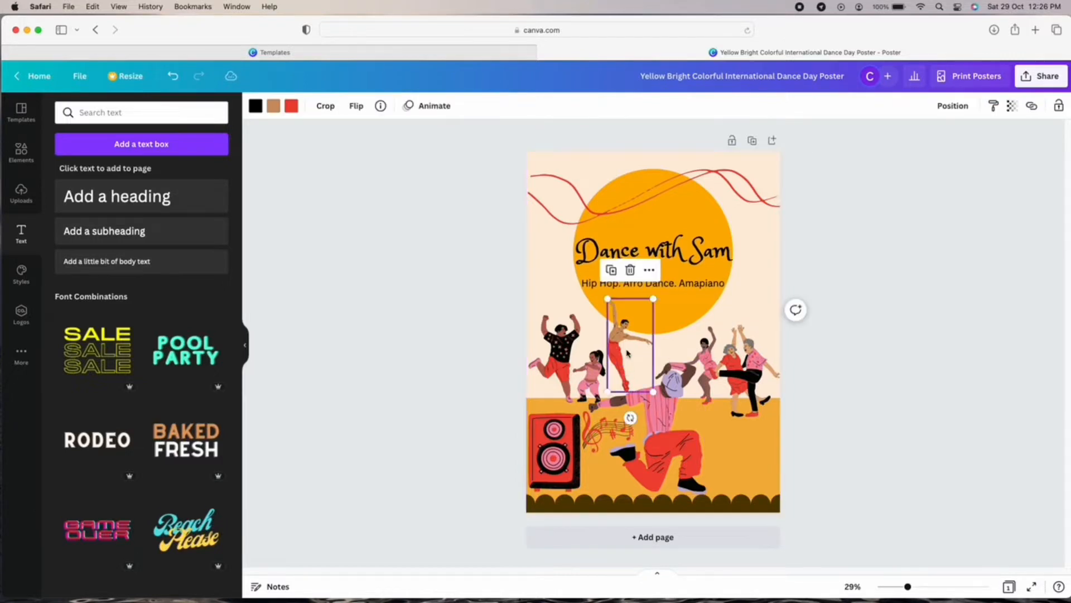
key("Delete")
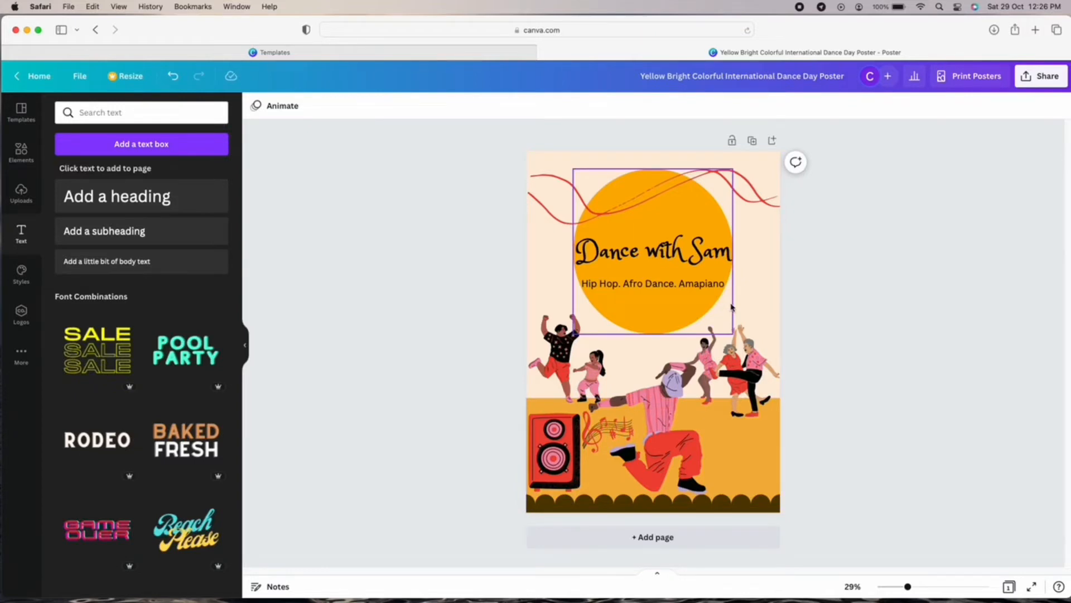
left_click(21, 193)
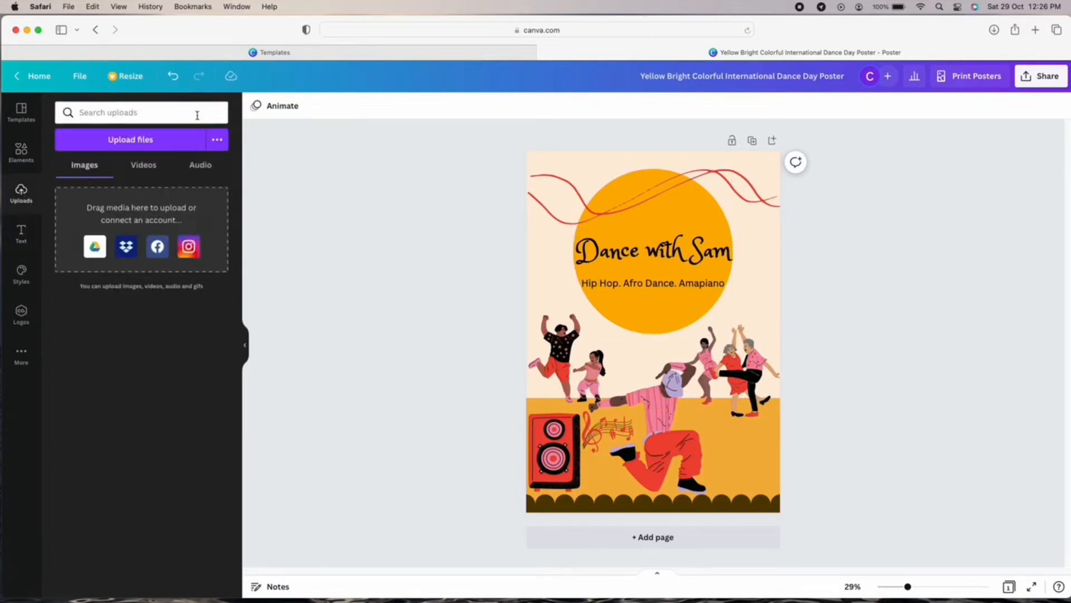
left_click(21, 152)
left_click(139, 112)
type("sa")
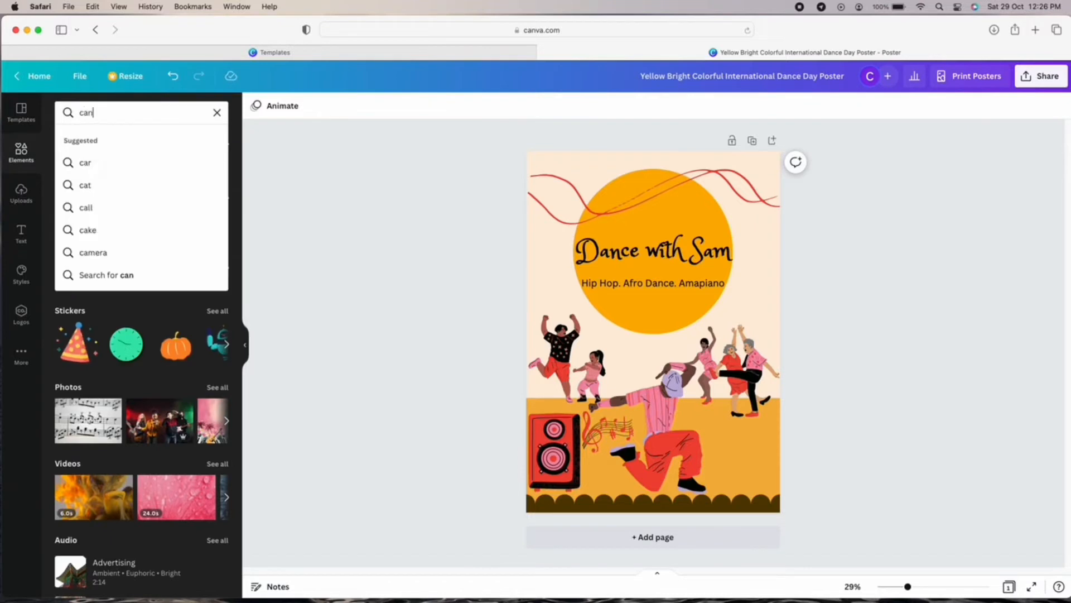
key("BackSpace")
type("c")
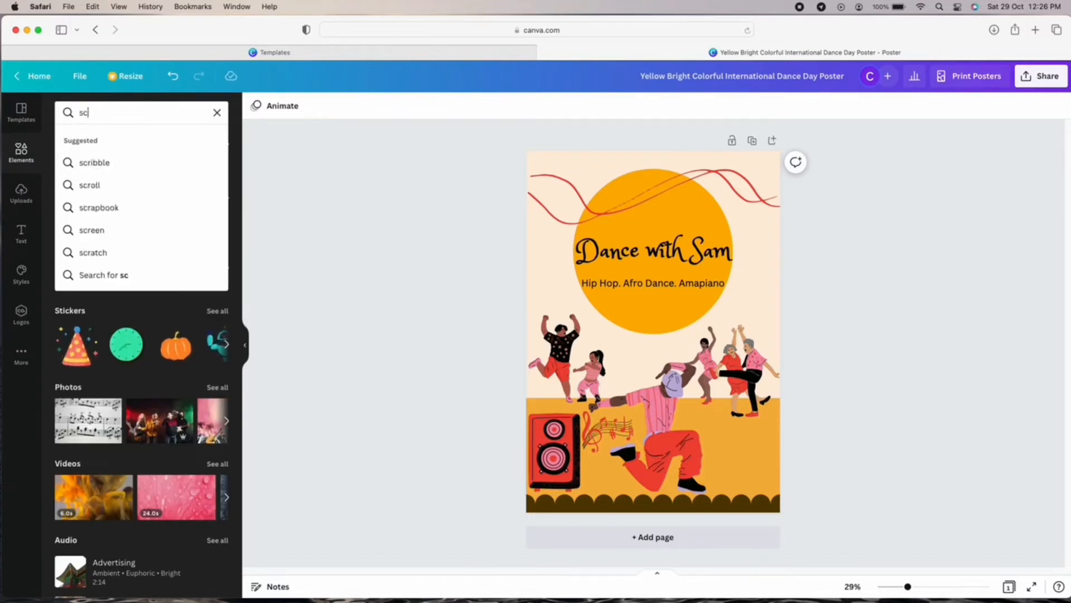
type("rarn")
key("BackSpace")
key("BackSpace")
key("BackSpace")
type("an")
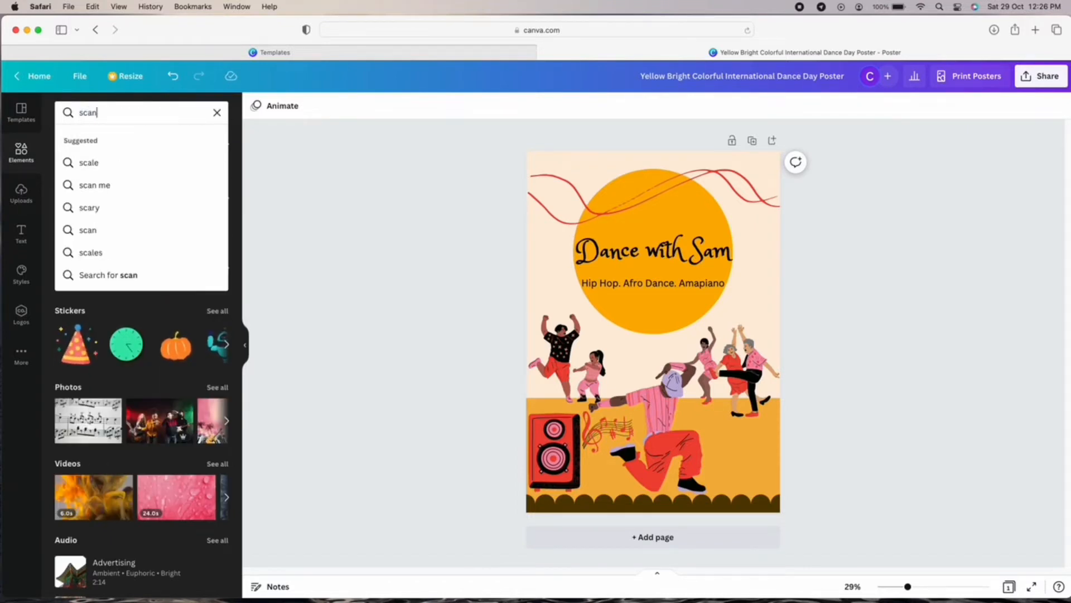
left_click(137, 277)
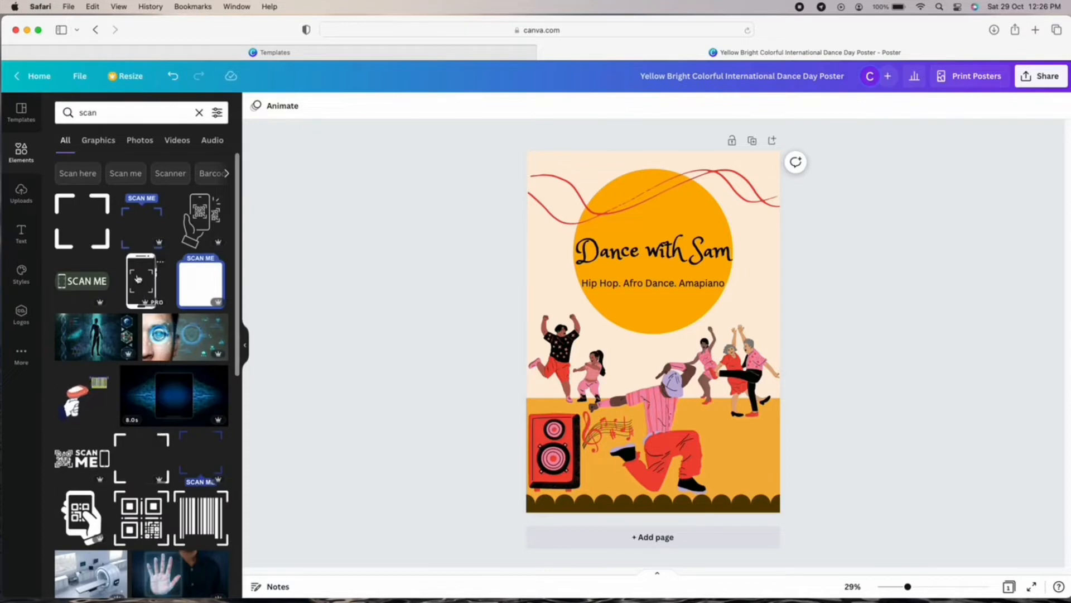
scroll(138, 277, "down", 3)
scroll(138, 278, "up", 3)
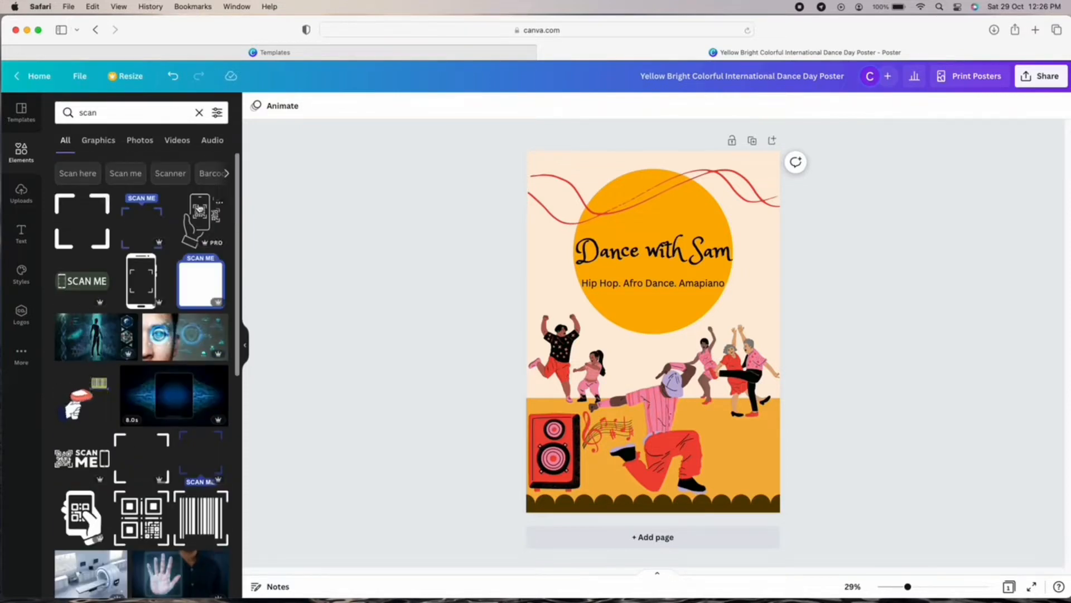
left_click(98, 140)
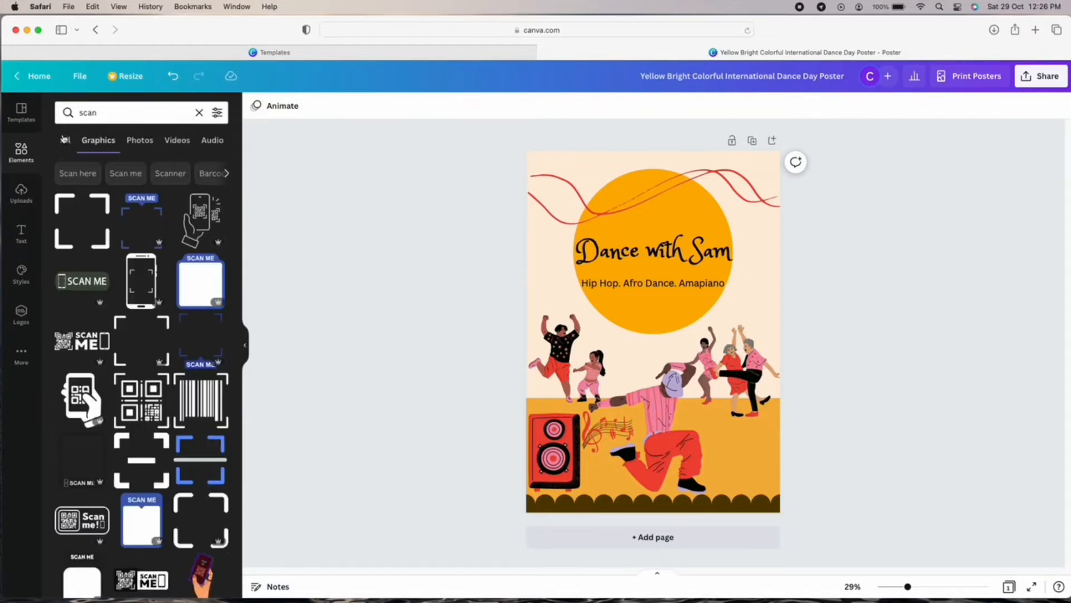
Add a 'qr code' graphic, shrink it and place it in the bottom-right corner.
left_click(199, 113)
type("dr")
key("BackSpace")
key("BackSpace")
type("q")
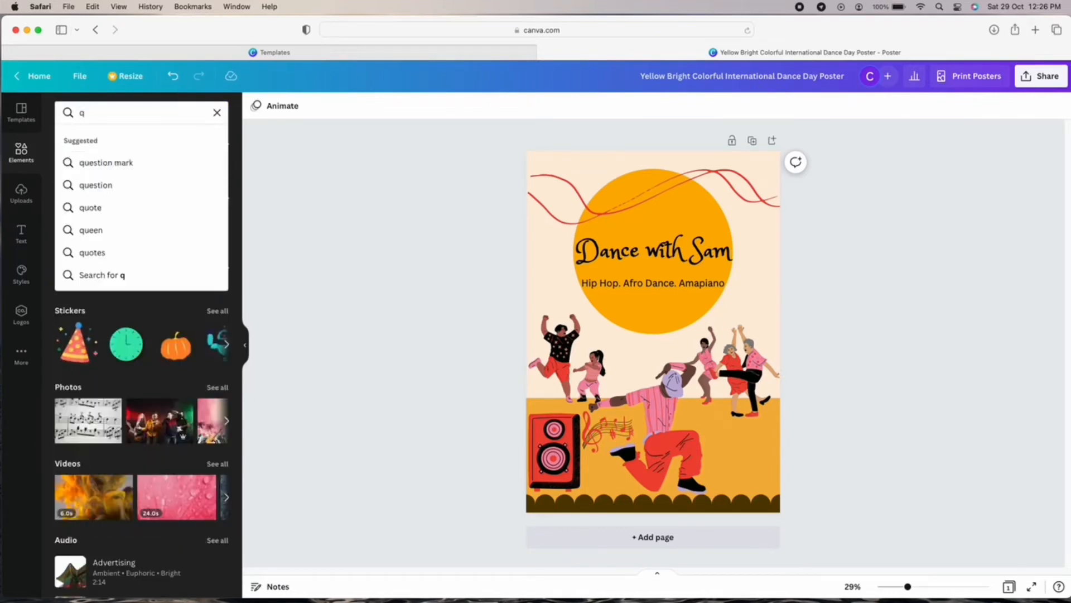
type("r code")
key("Return")
left_click(161, 289)
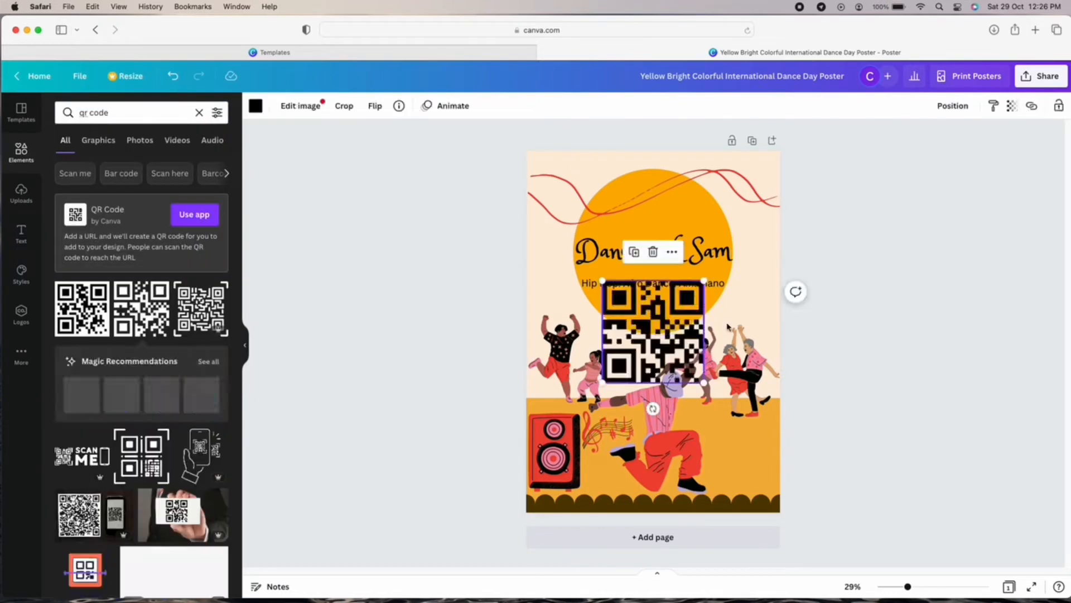
left_click_drag(686, 363, 775, 488)
left_click_drag(690, 401, 742, 457)
left_click_drag(756, 470, 733, 447)
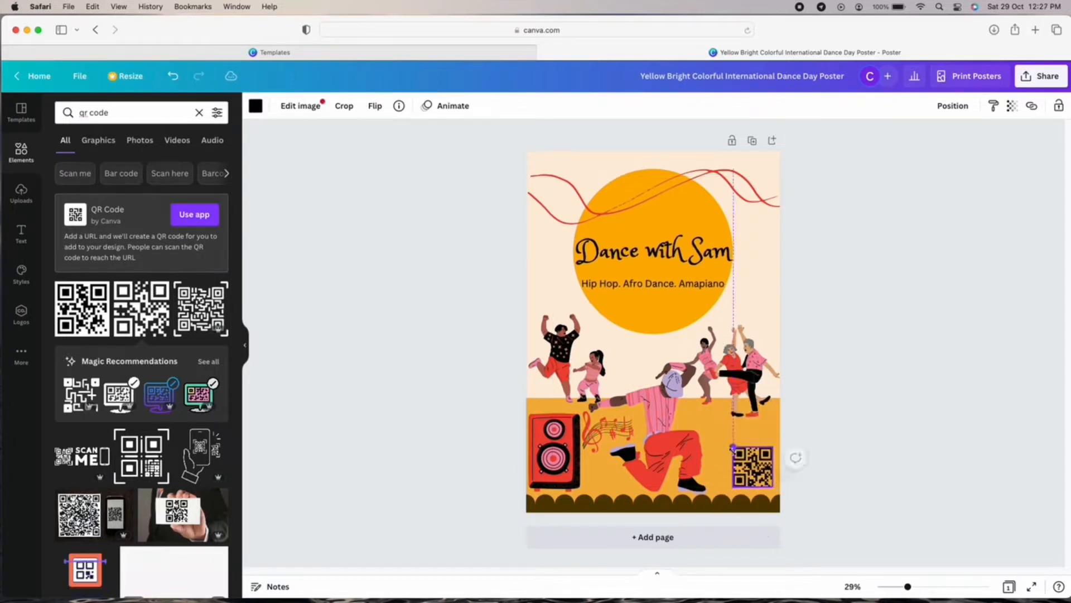
Recolour the QR code light peach.
left_click(255, 105)
left_click(195, 234)
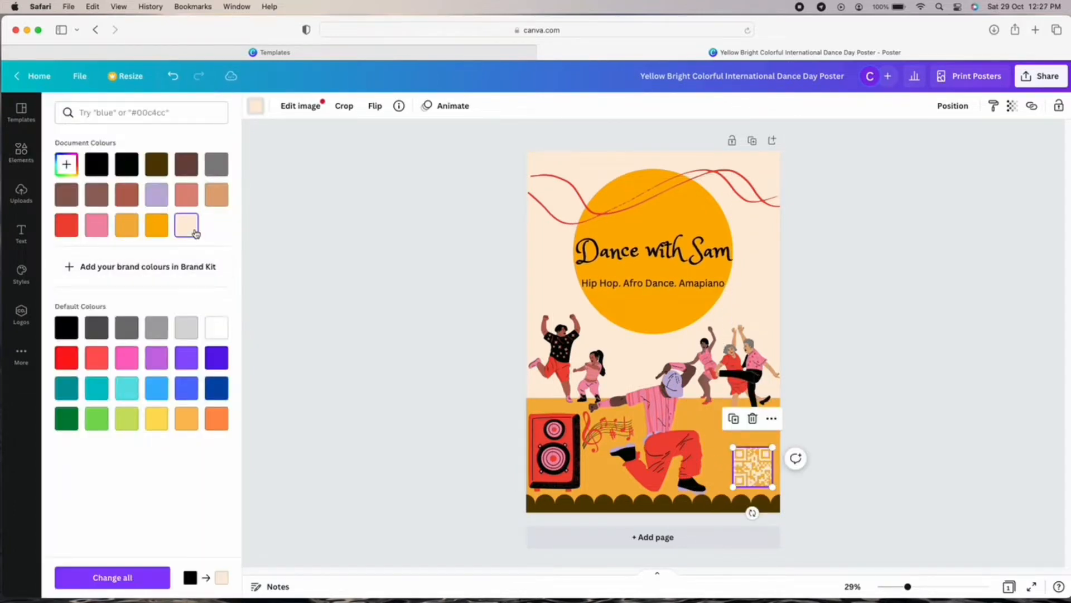
left_click(784, 477)
left_click(772, 474)
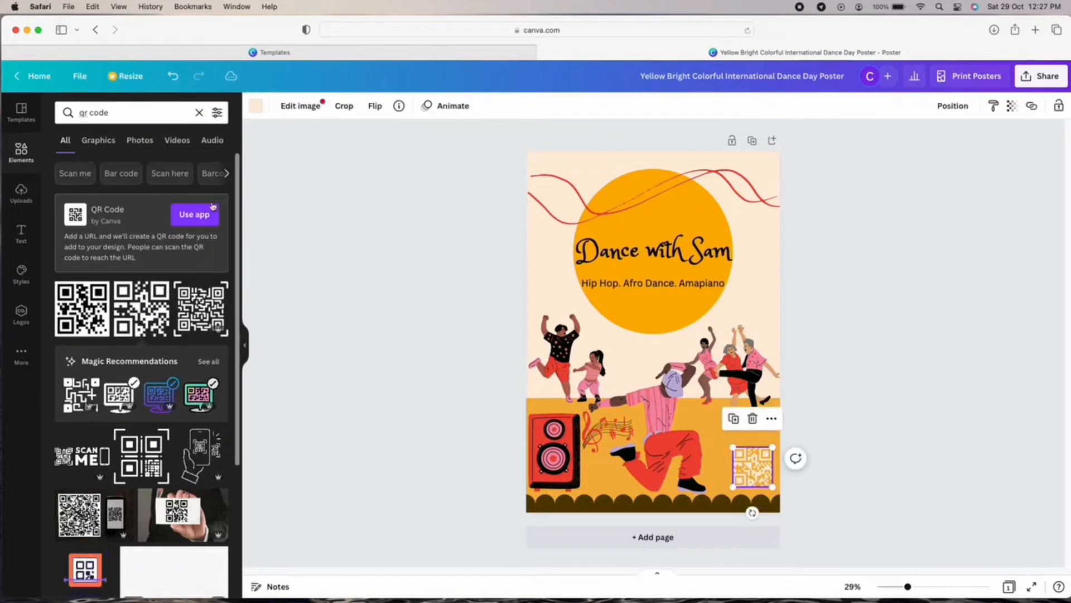
Search elements for 'scan to register' and add the REGISTER NOW graphic near the QR code.
left_click(199, 112)
type("sc")
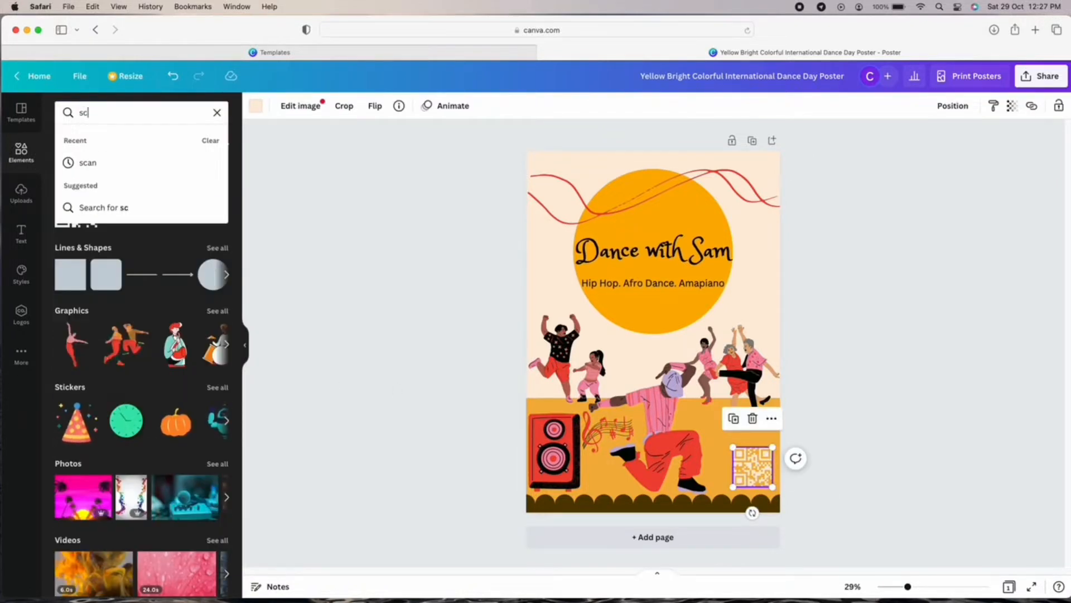
type("an to register")
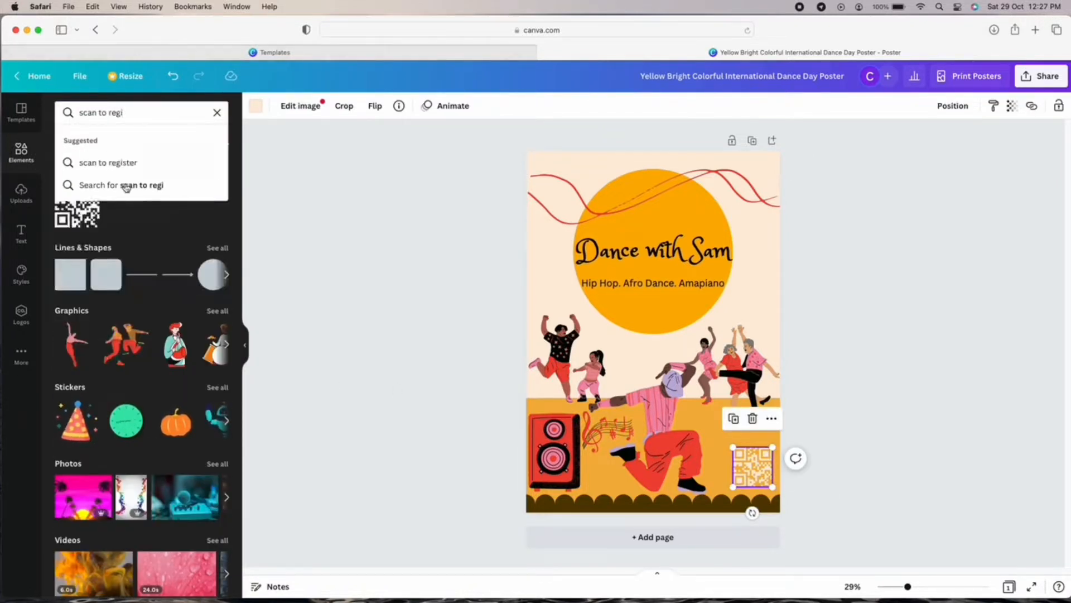
left_click(125, 184)
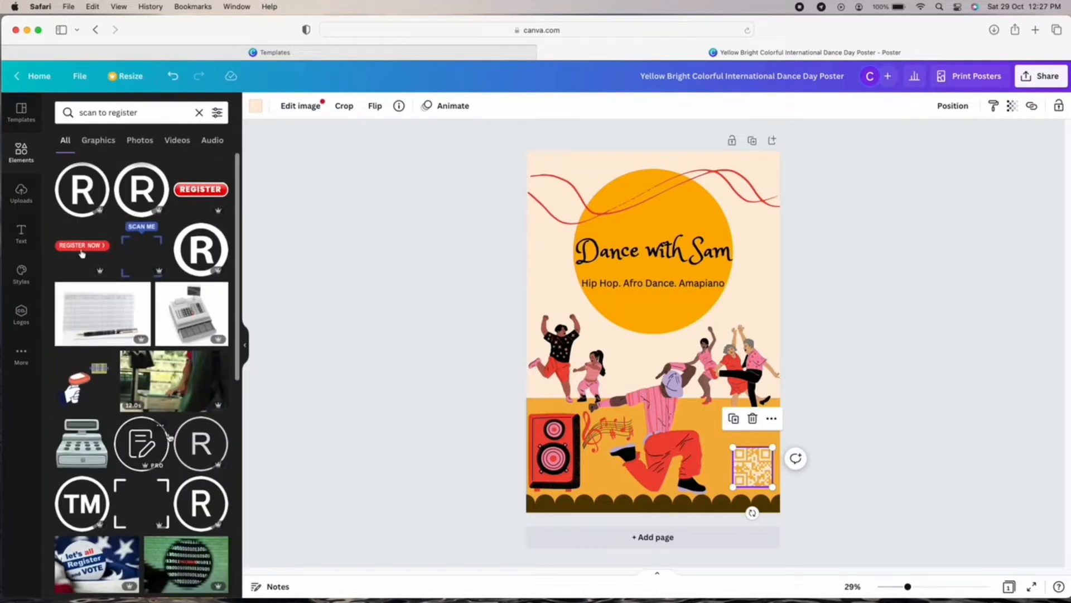
scroll(143, 353, "down", 10)
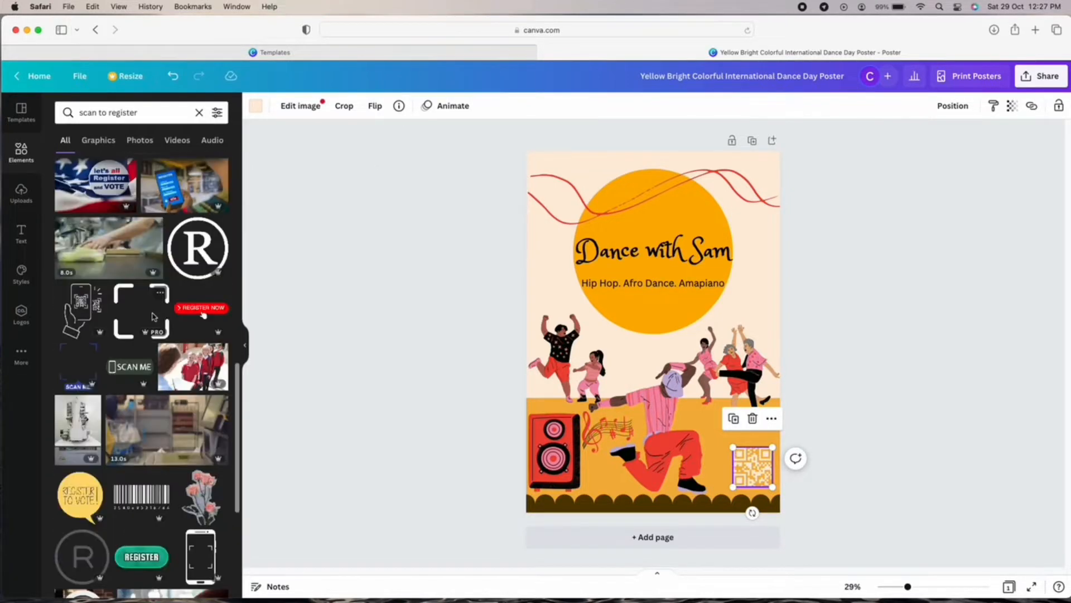
left_click(82, 245)
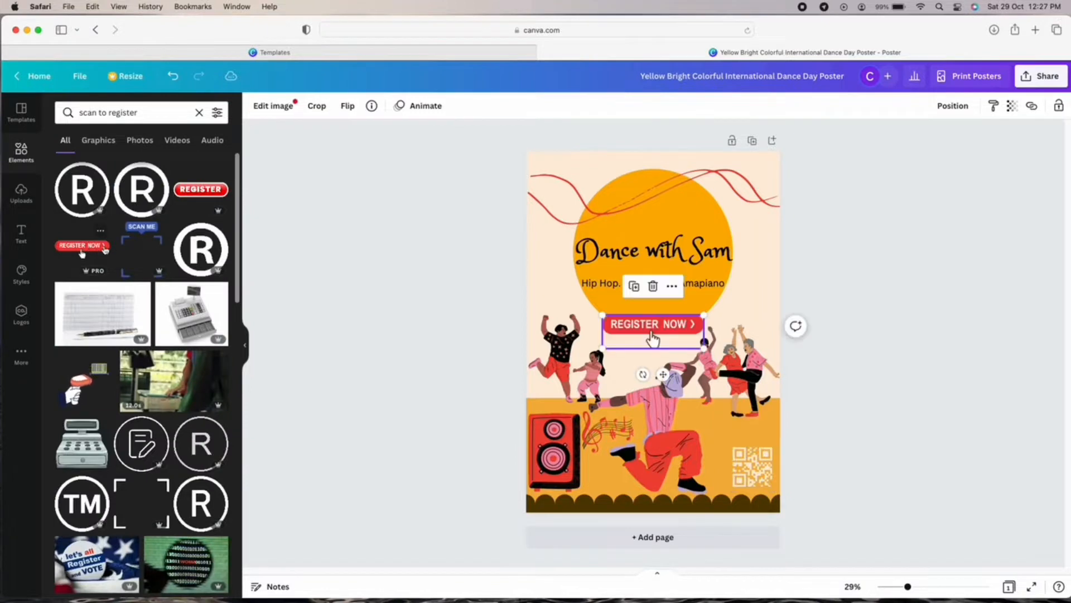
left_click_drag(653, 338, 765, 521)
left_click(861, 512)
Align REGISTER NOW just beneath the QR code and slightly enlarge the QR code.
left_click(793, 505)
left_click(761, 523)
left_click(928, 445)
left_click(756, 458)
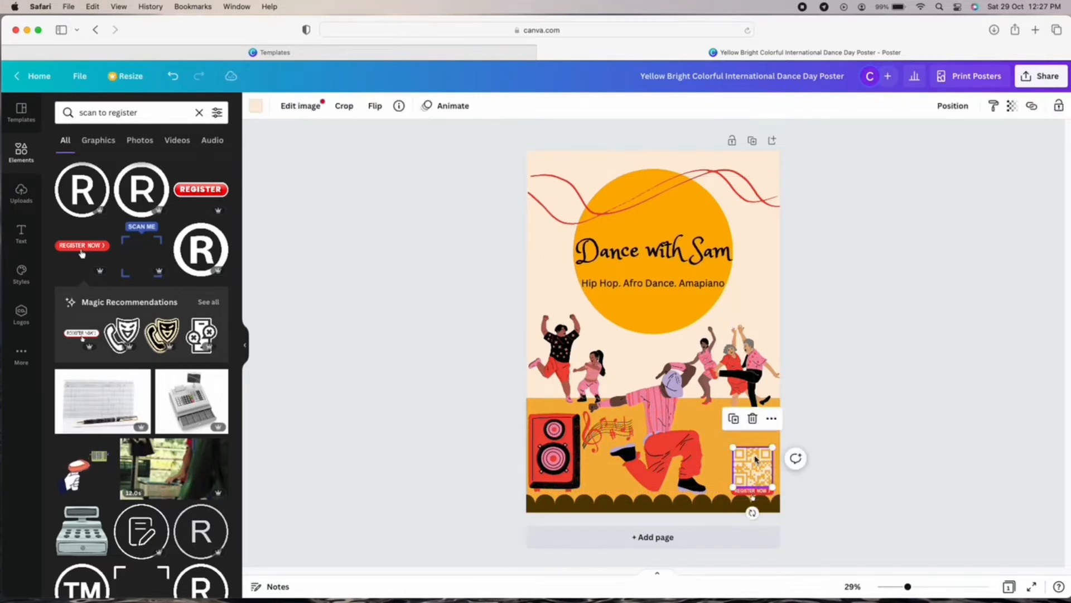
mouse_move(757, 459)
left_mouse_down()
mouse_move(743, 446)
mouse_move(775, 439)
mouse_move(754, 465)
left_mouse_up()
left_click(825, 454)
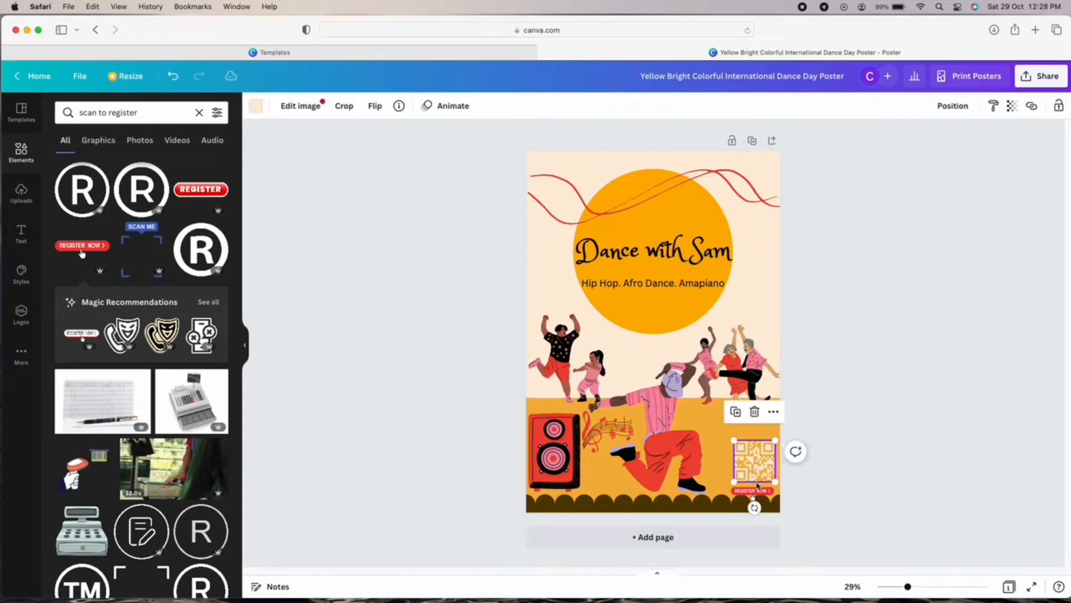
left_click(761, 490)
Nudge REGISTER NOW slightly and trial orange and red on its red parts.
left_click(886, 443)
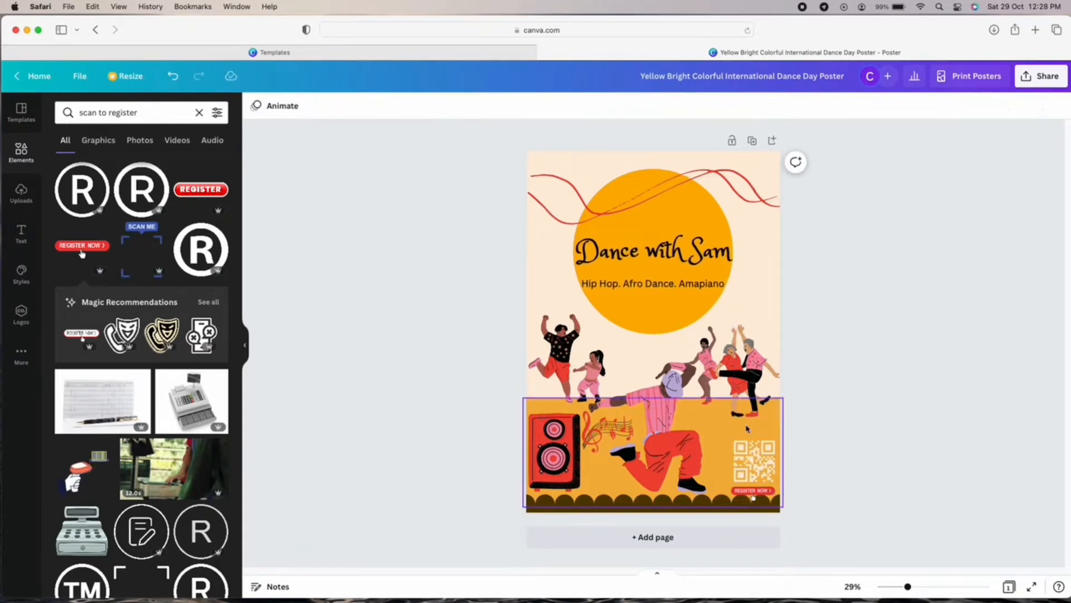
left_click_drag(760, 491, 761, 490)
left_click(840, 459)
left_click(759, 490)
left_click(272, 106)
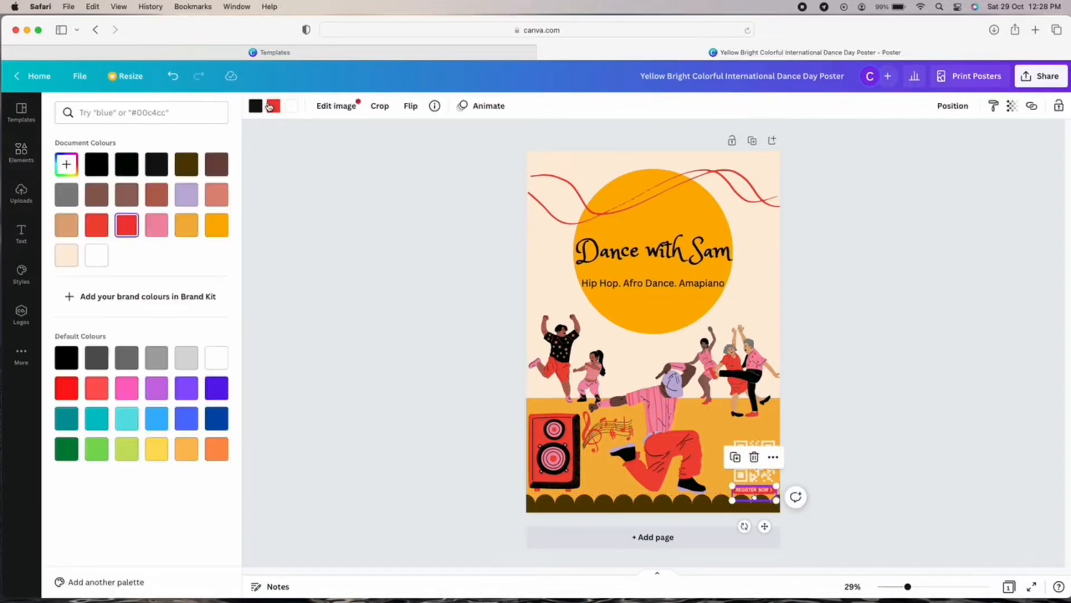
left_click(191, 228)
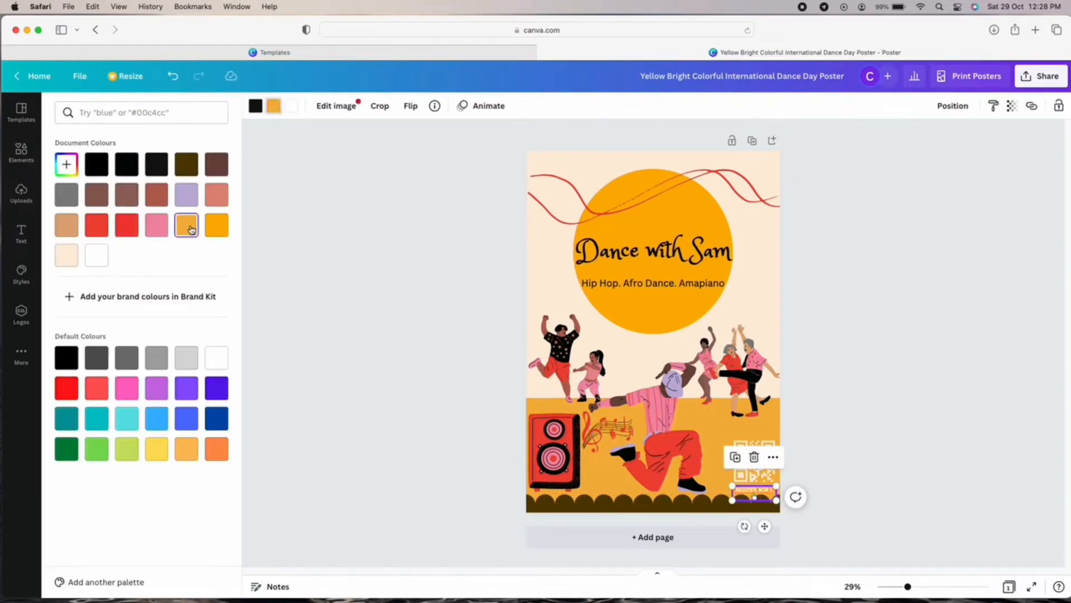
left_click(287, 110)
left_click(290, 107)
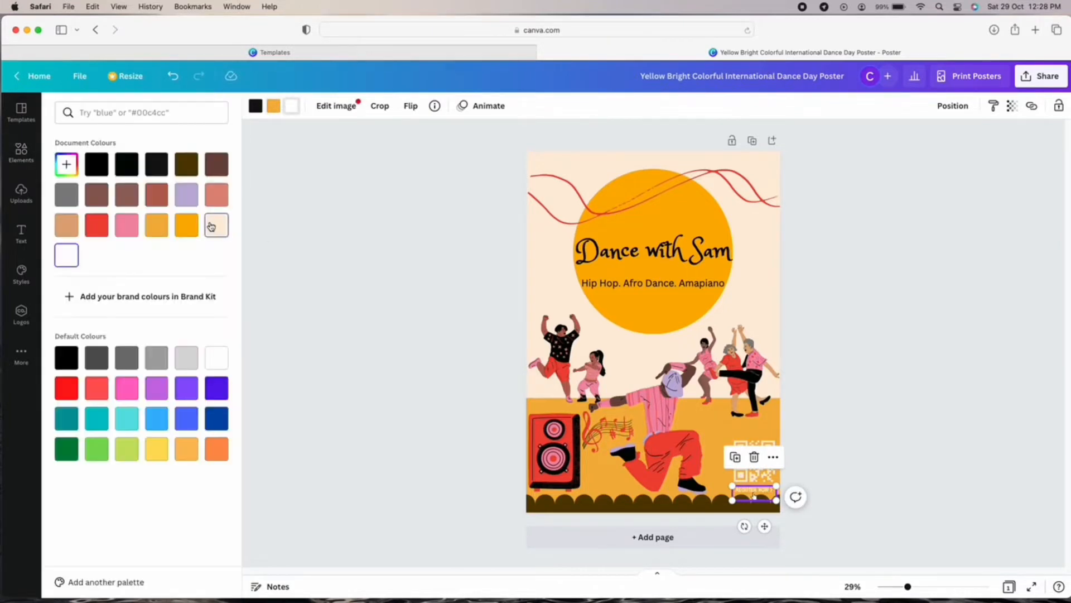
left_click(95, 238)
left_click(892, 390)
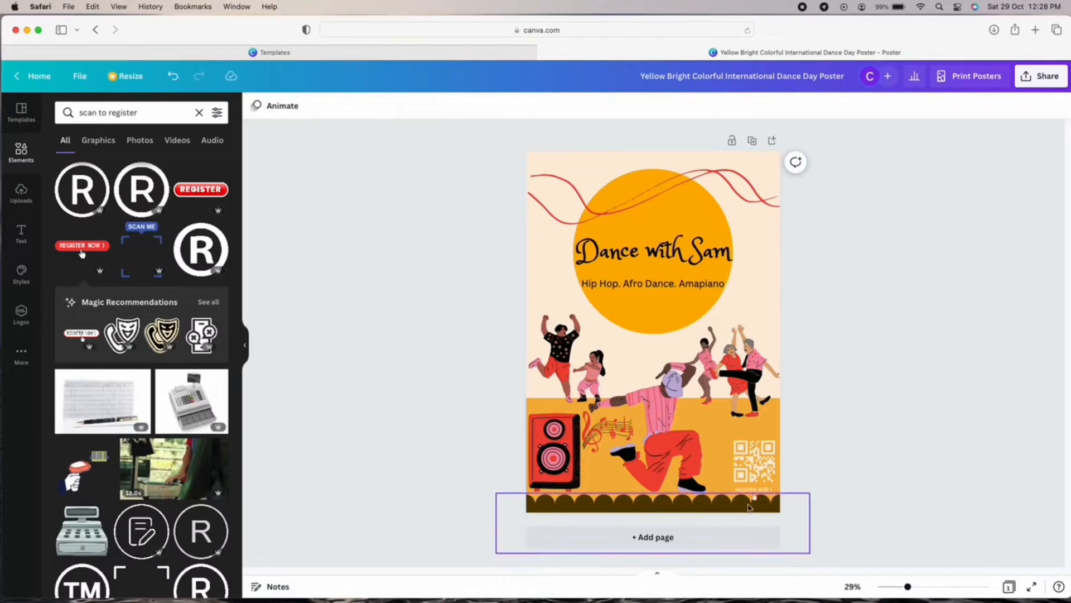
Set the orange part of the REGISTER NOW graphic to bright orange.
left_click(751, 495)
left_click(269, 110)
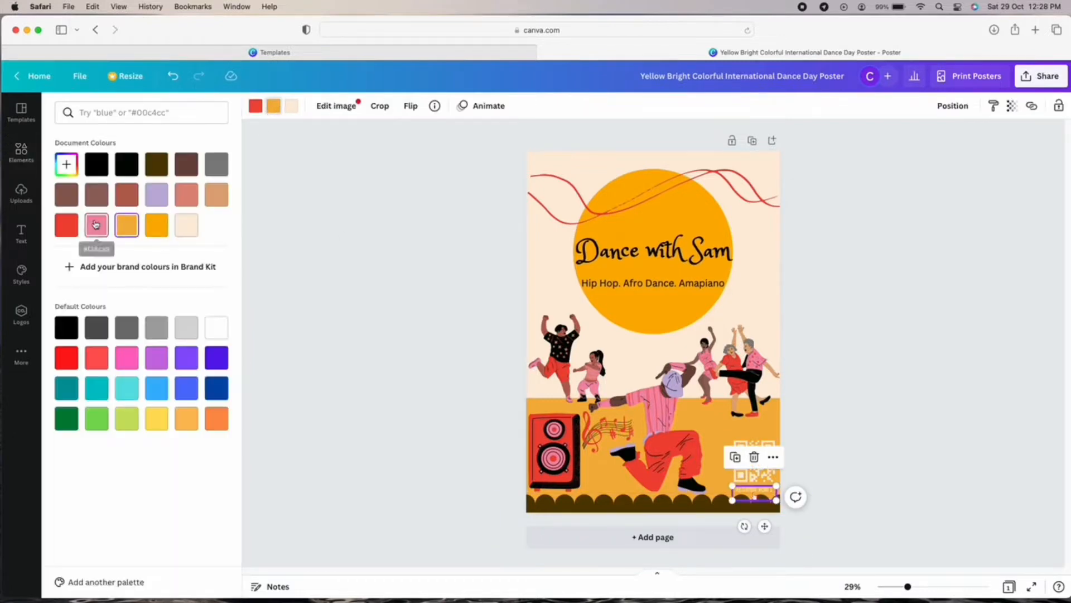
left_click(61, 225)
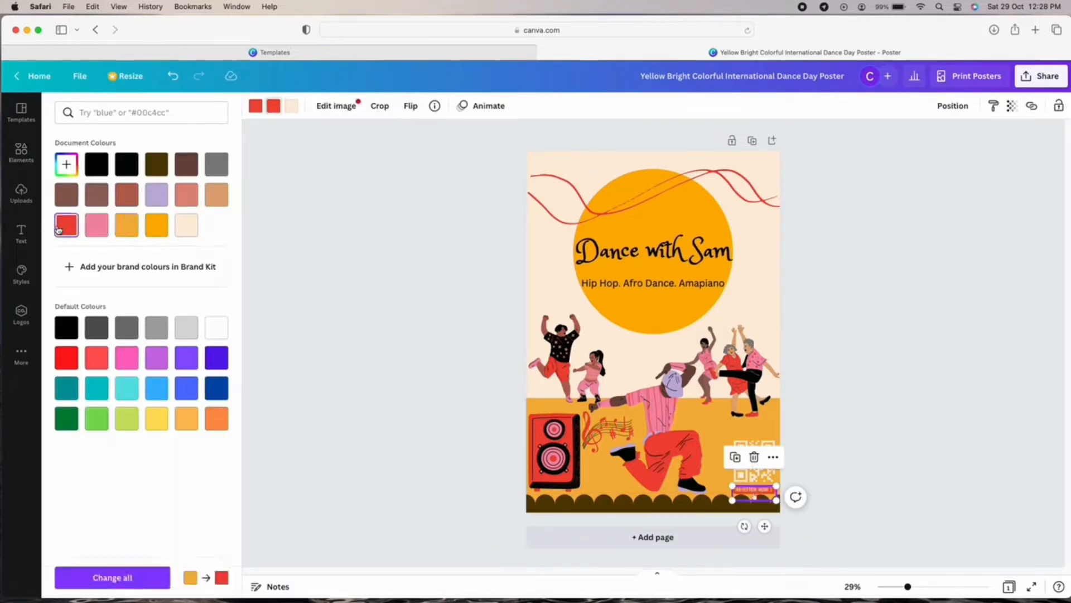
left_click(187, 226)
left_click(128, 226)
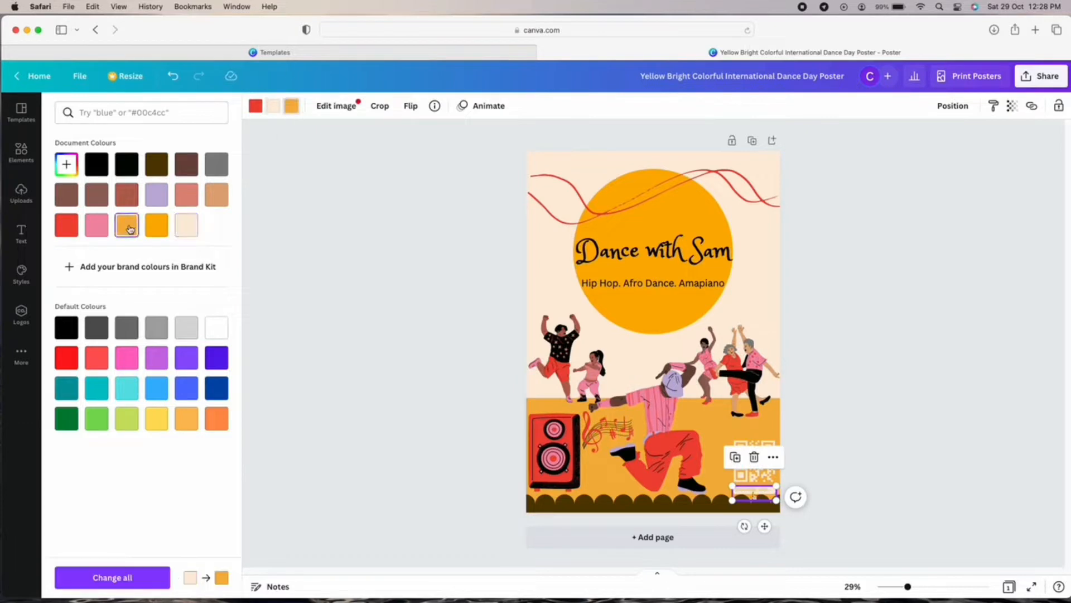
left_click(73, 229)
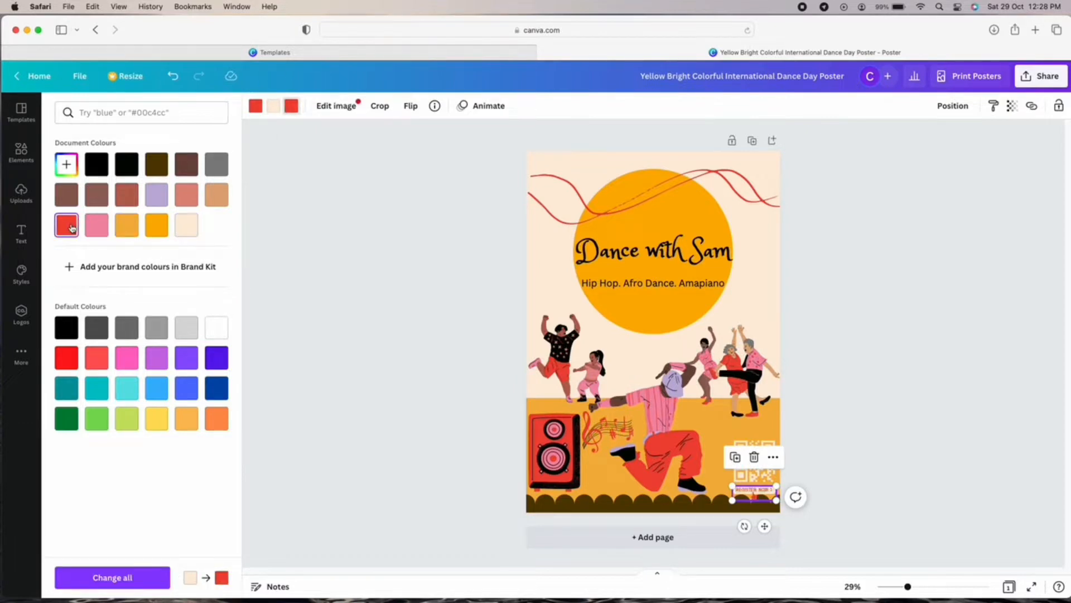
left_click(156, 226)
left_click(896, 405)
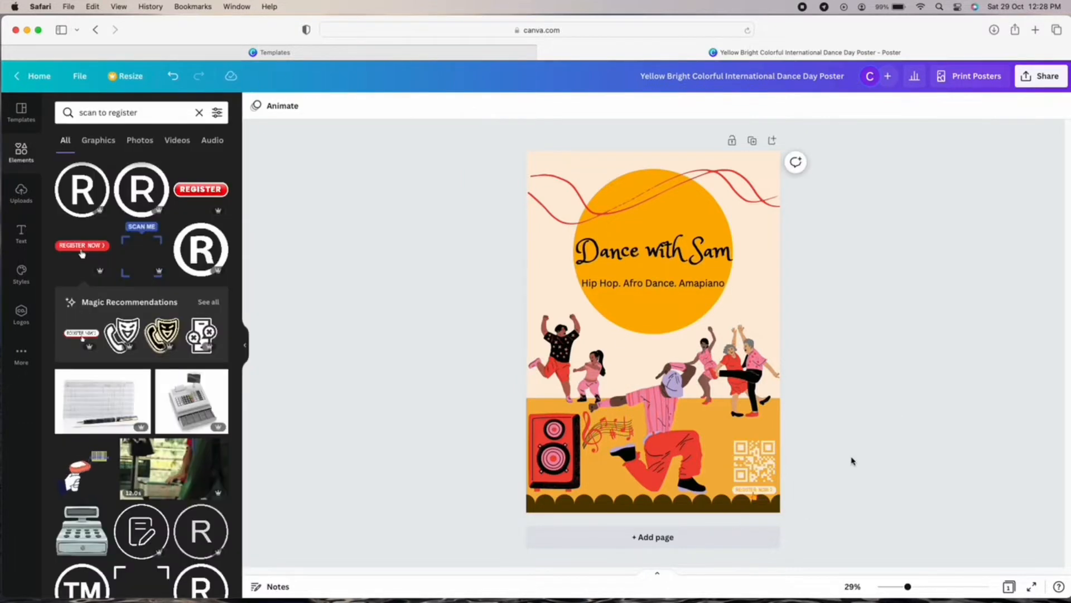
Change the graphic's remaining red part to black.
left_click(744, 497)
left_click(256, 107)
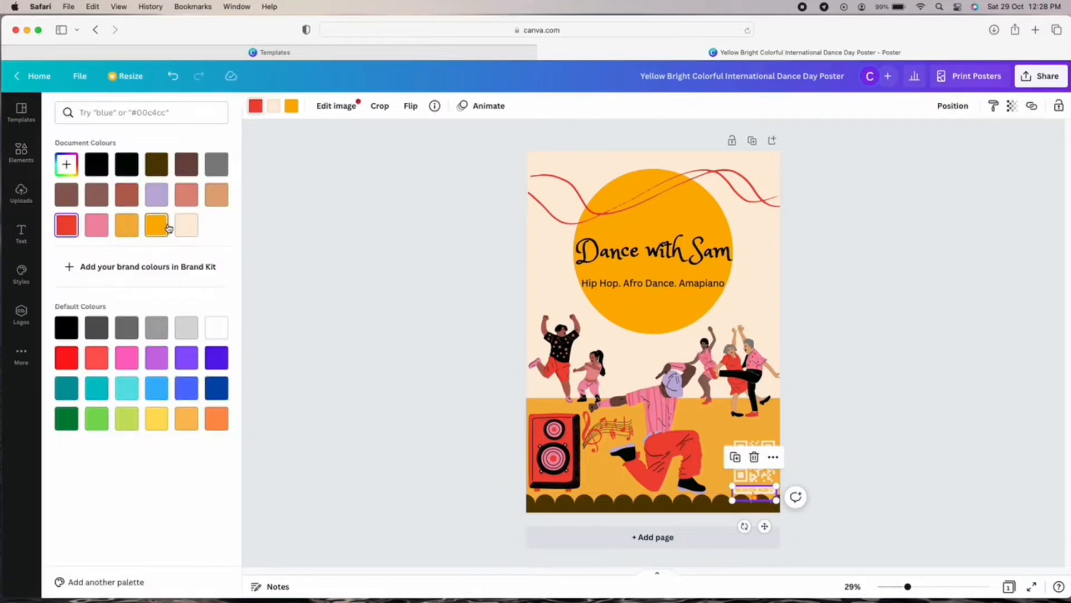
left_click(186, 225)
left_click(100, 164)
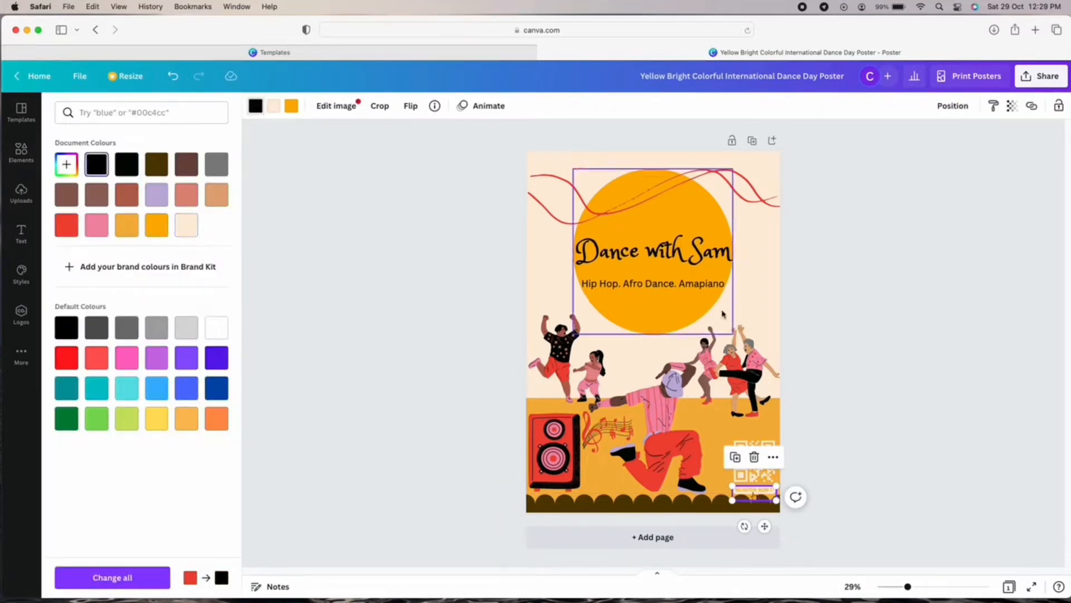
left_click(821, 411)
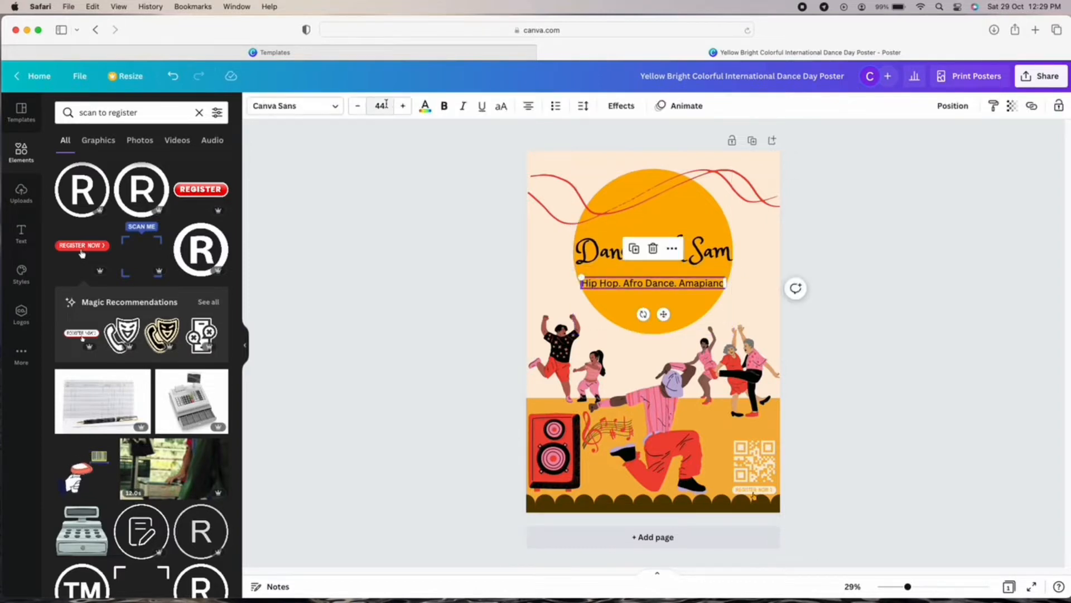
Reduce the subtitle to size 42 and move it up under the title, keeping the title in place.
left_click(358, 107)
left_click(357, 107)
left_click_drag(664, 316, 667, 306)
left_click(880, 320)
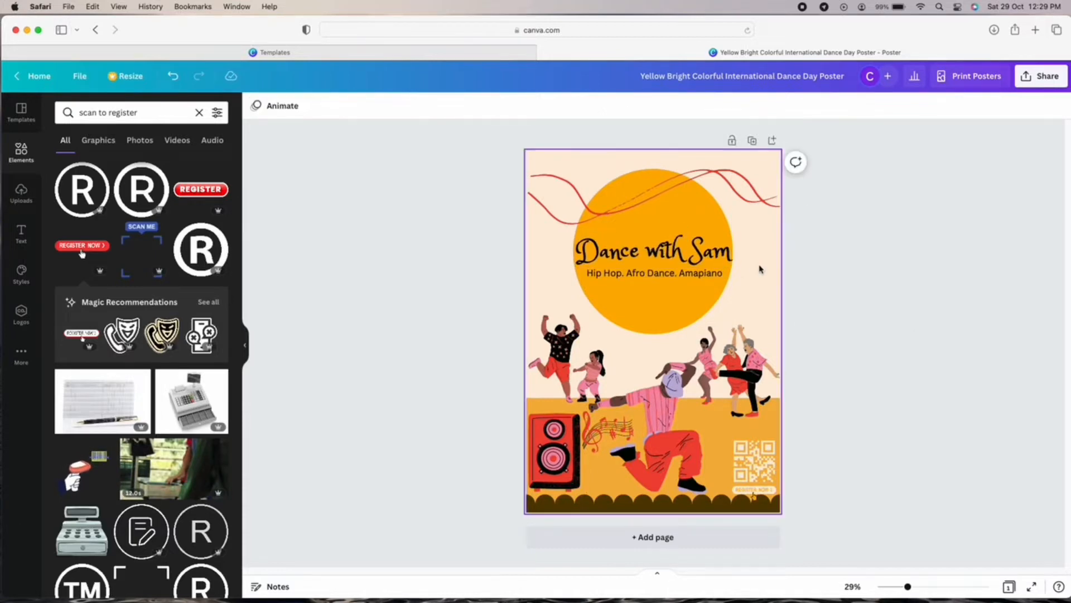
left_click(665, 251)
left_click_drag(664, 292, 667, 229)
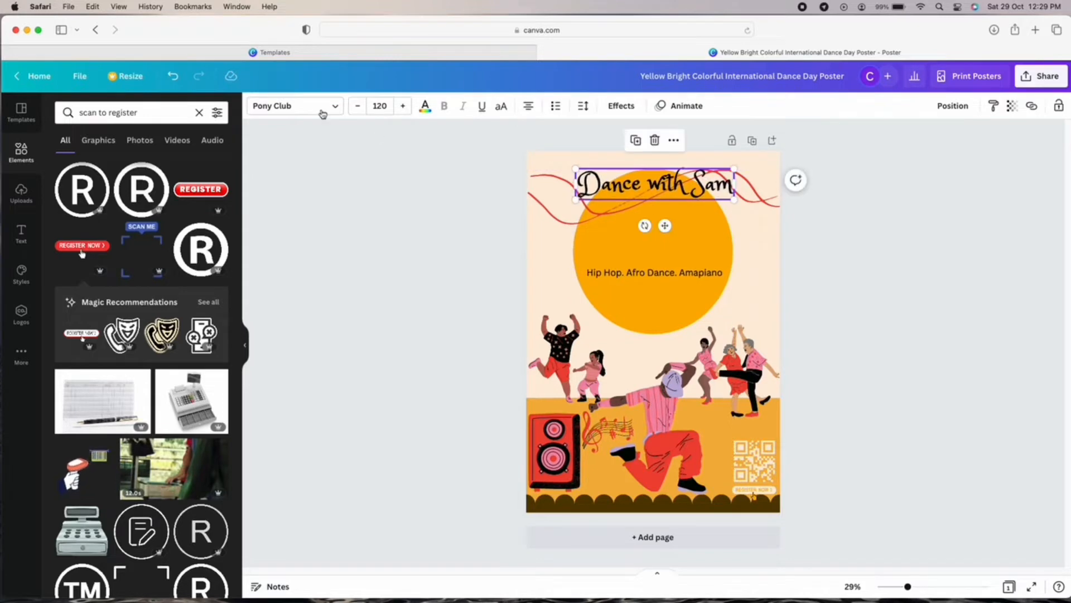
left_click(172, 76)
left_click(890, 289)
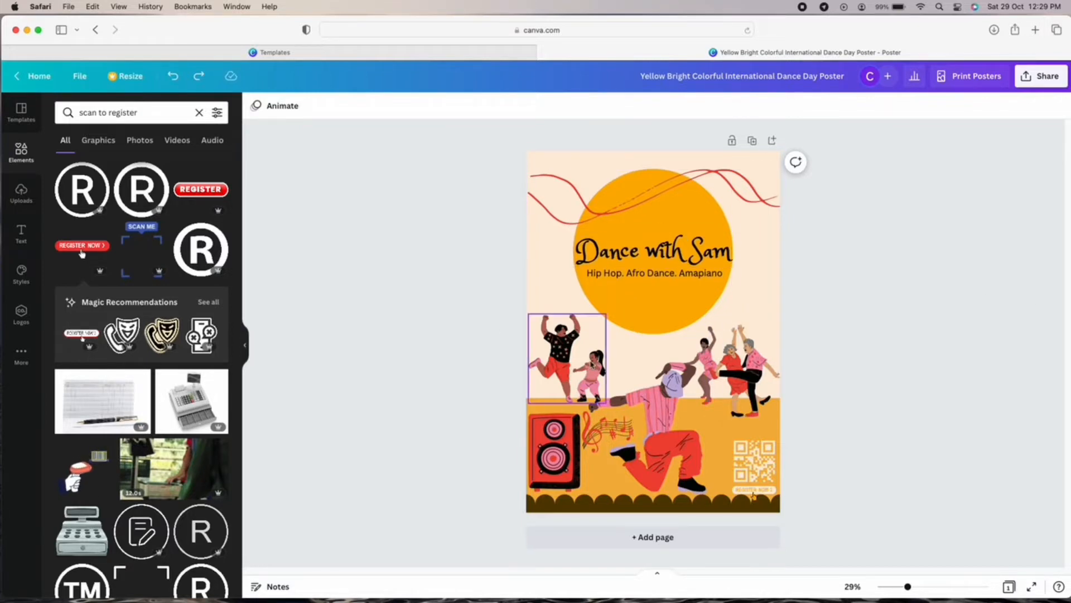
Reposition the dancer illustrations, delete the scalloped bottom strip and place a dancer beside the QR code.
left_click_drag(585, 358, 587, 378)
left_click_drag(669, 411, 662, 422)
right_click(663, 422)
left_click(853, 474)
left_click_drag(642, 458, 669, 478)
left_click(555, 509)
key("Delete")
left_click_drag(572, 386, 584, 399)
left_click_drag(741, 373, 722, 393)
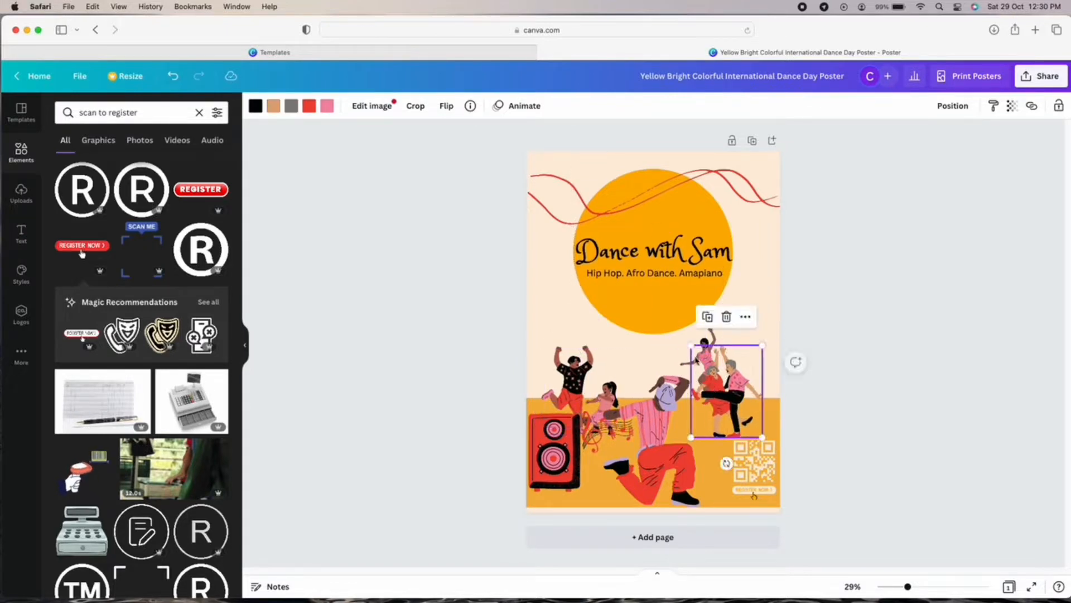
left_click_drag(703, 345, 711, 441)
left_click(870, 419)
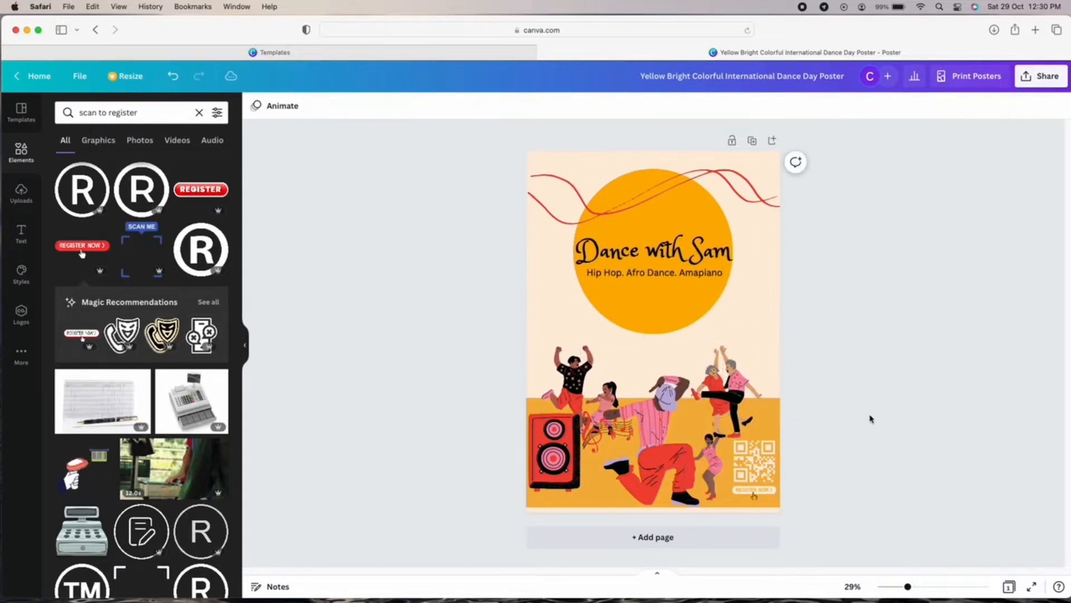
Shrink the jumping dancers and older couple illustrations, then clear the Elements search.
left_click(575, 380)
left_click_drag(539, 343, 555, 360)
left_click(751, 359)
left_click_drag(761, 346, 749, 361)
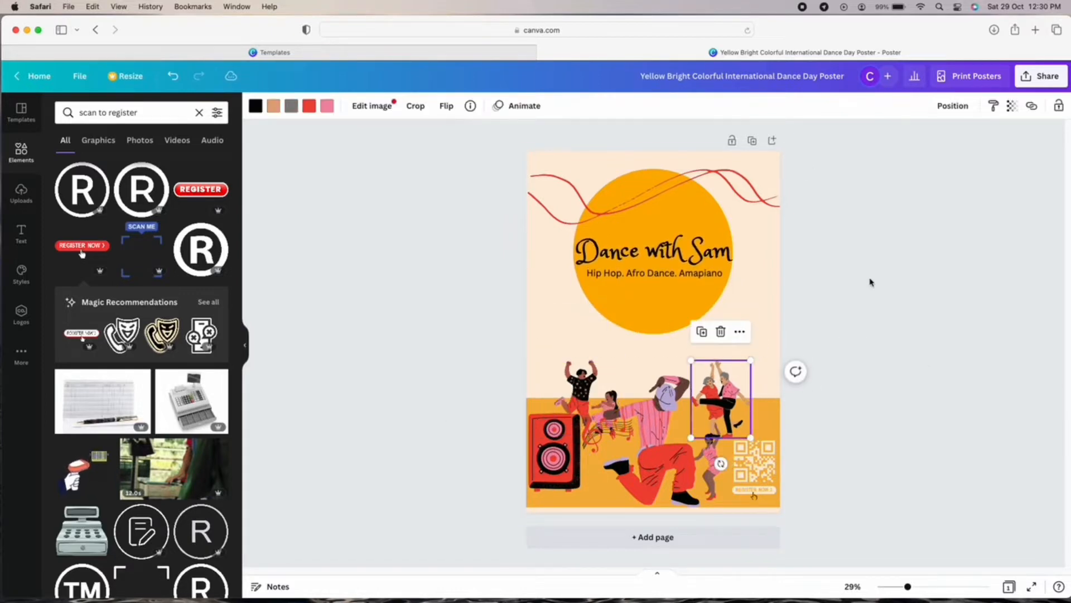
left_click(871, 283)
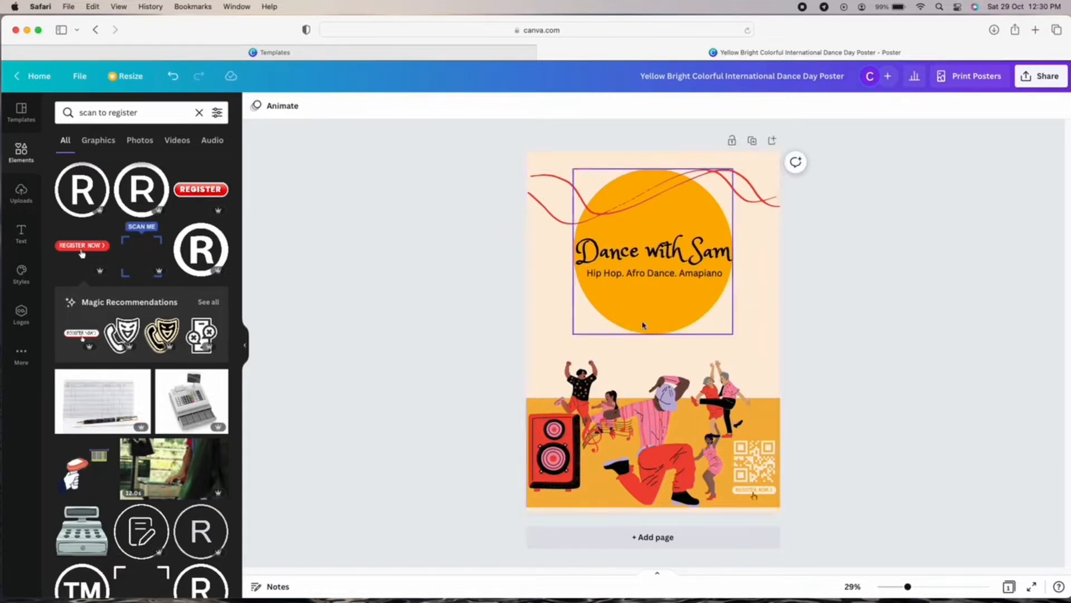
left_click(199, 112)
Search elements for 'dance logo' and place a shrunk sitting-dancer silhouette in the top-left corner.
type("logo")
key("Return")
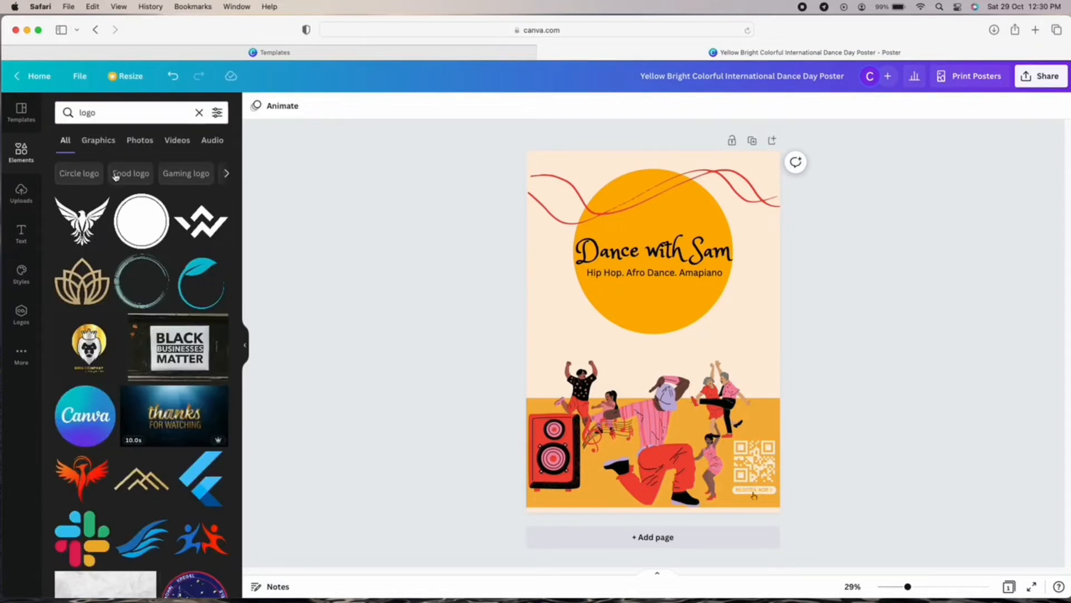
left_click(130, 111)
type("dance")
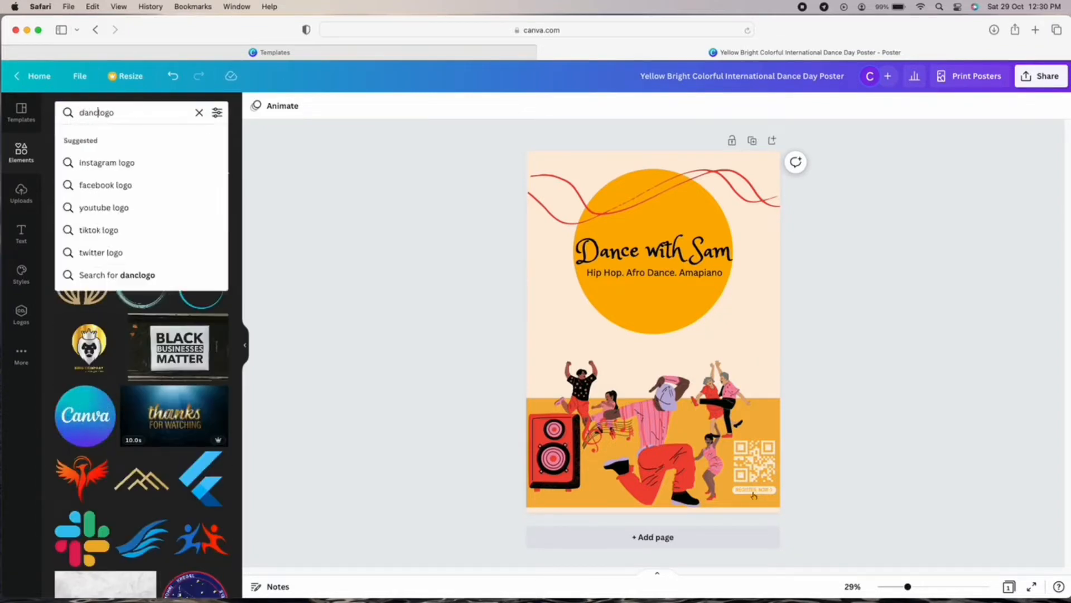
key("Return")
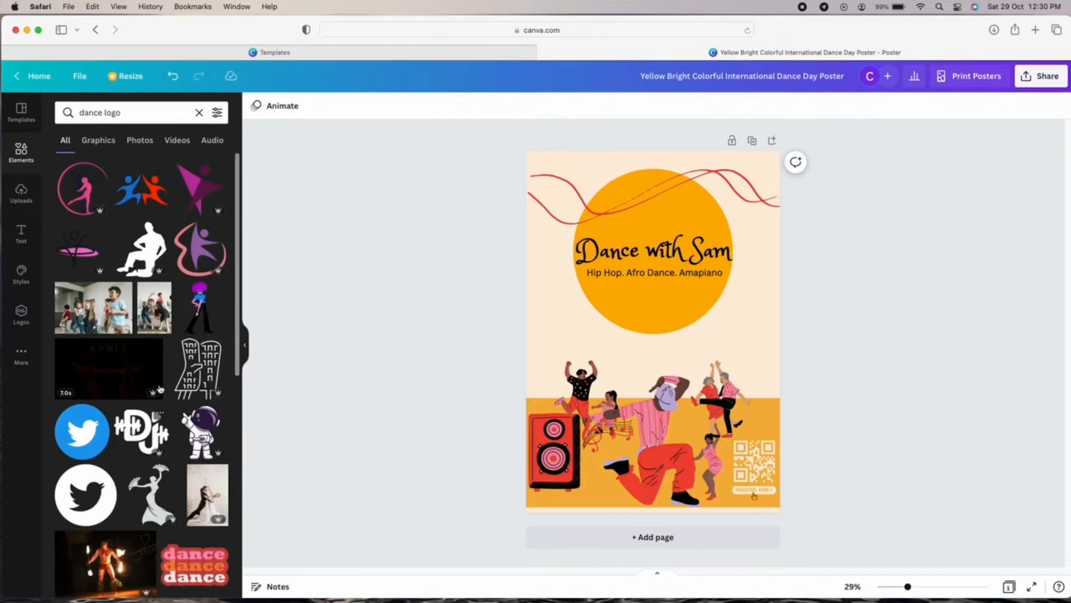
left_click(156, 255)
left_click_drag(704, 390, 656, 306)
left_click(99, 141)
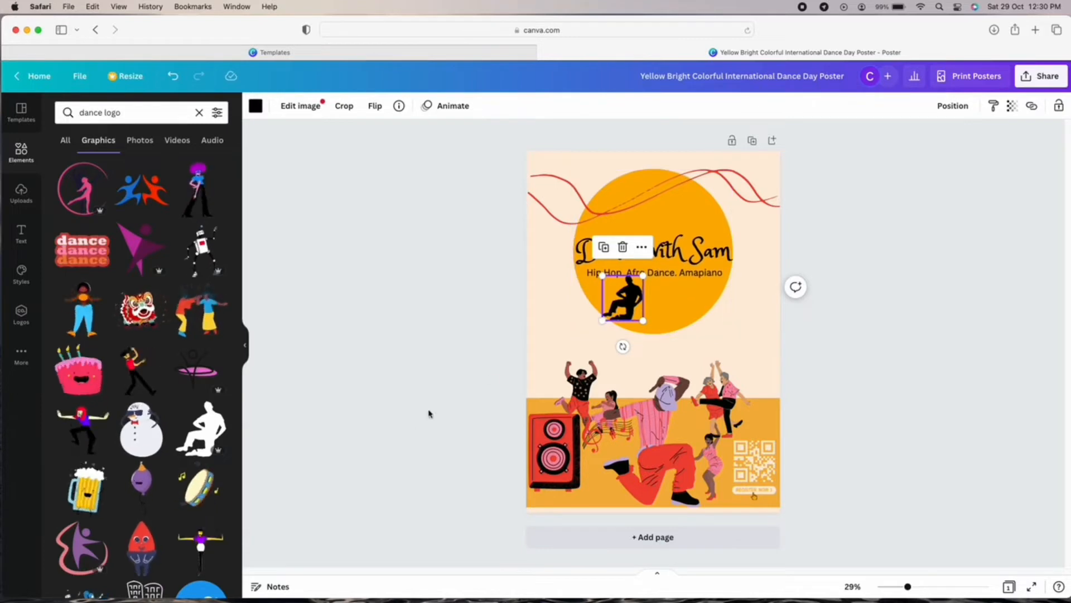
left_click_drag(623, 313, 546, 190)
Try the pink dancing-couple logo from the results, then delete it.
scroll(175, 293, "down", 5)
scroll(175, 293, "down", 5)
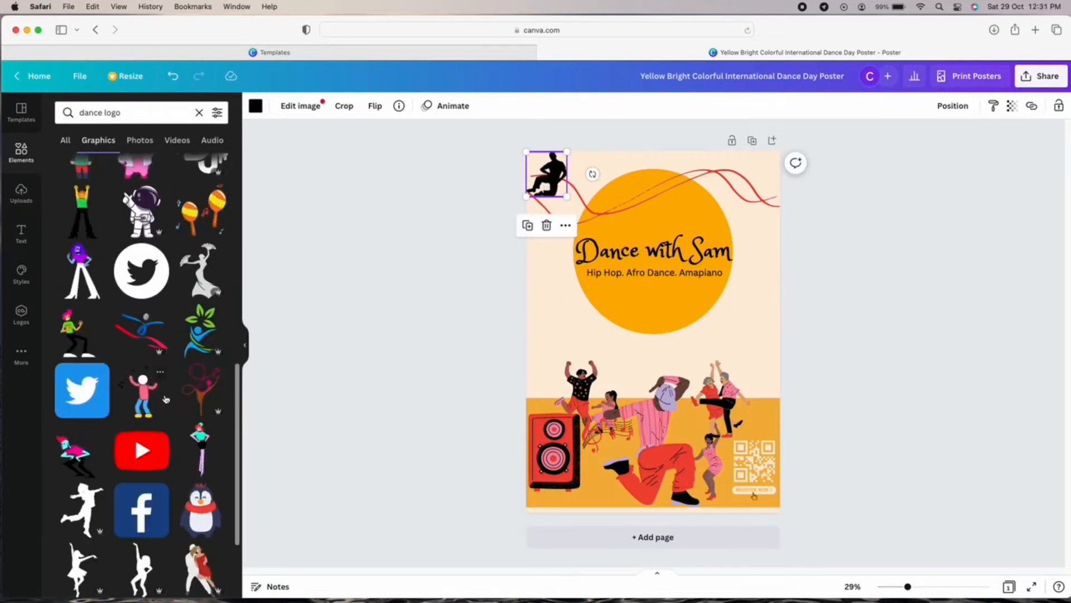
scroll(167, 377, "up", 10)
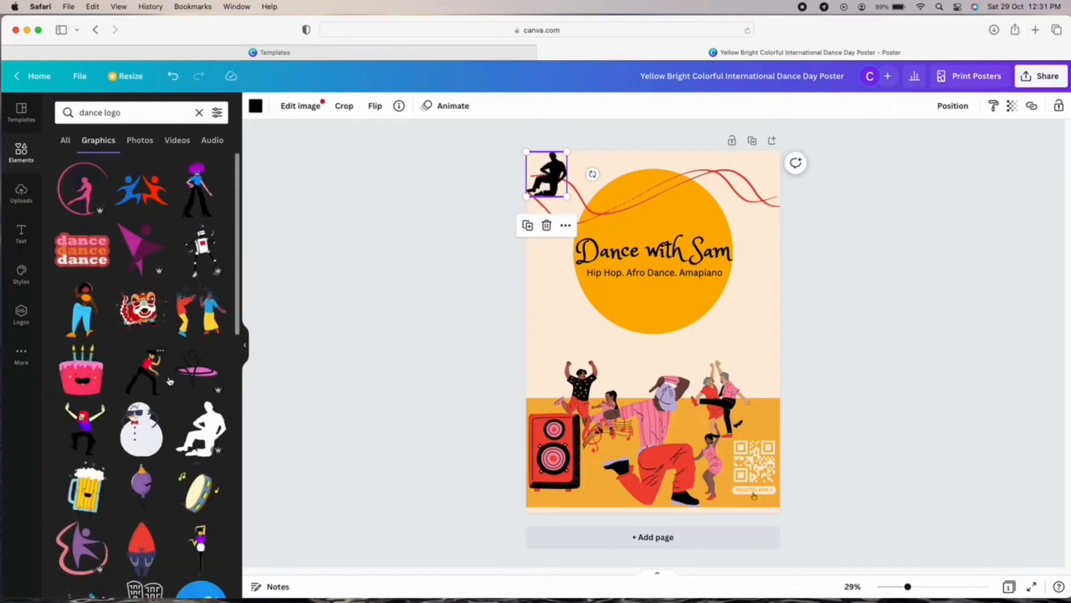
left_click(100, 171)
left_click(82, 182)
left_click(82, 183)
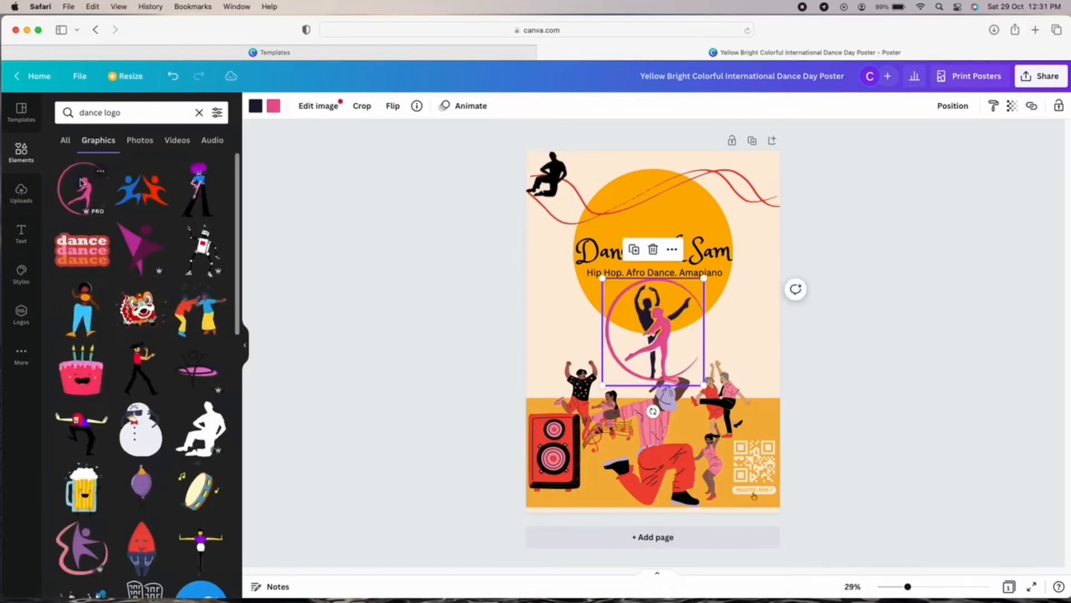
key("Delete")
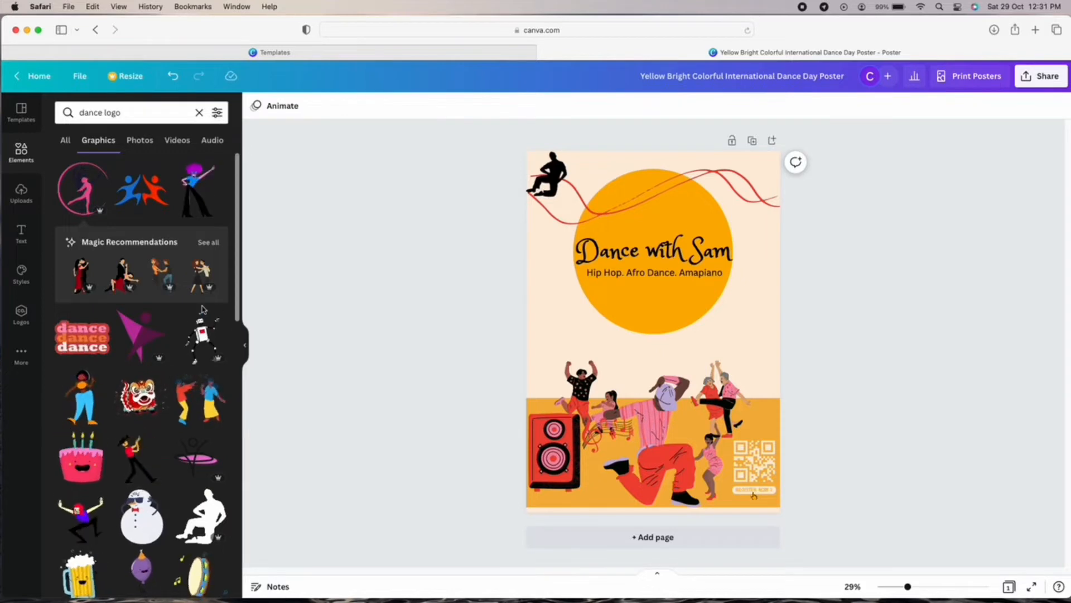
Shrink the corner silhouette further and nudge it slightly in from the corner.
left_click(546, 173)
left_click_drag(567, 196, 553, 183)
left_click(546, 177)
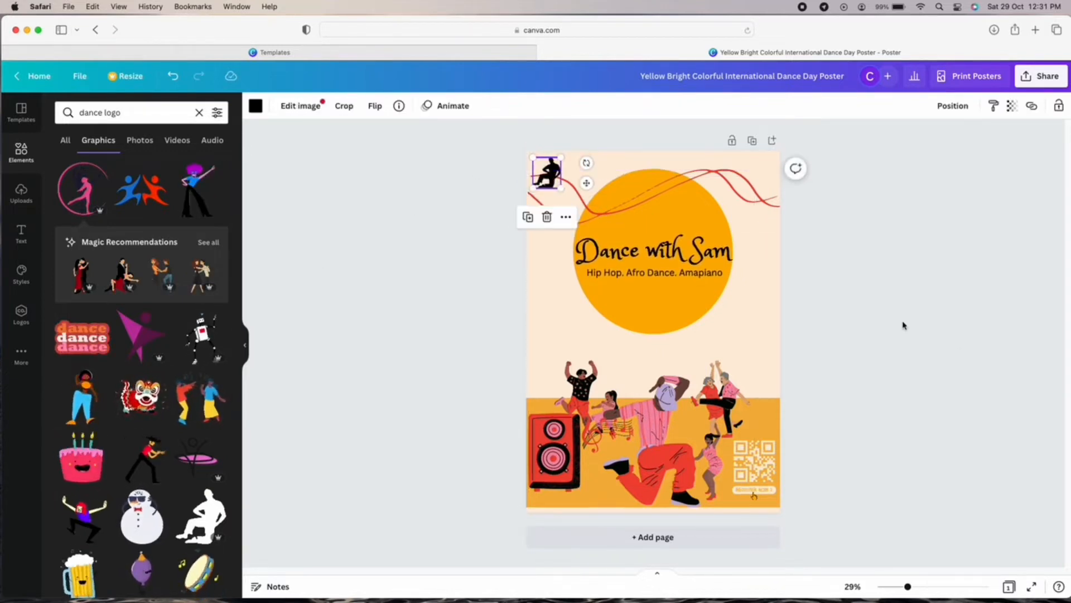
left_click(904, 325)
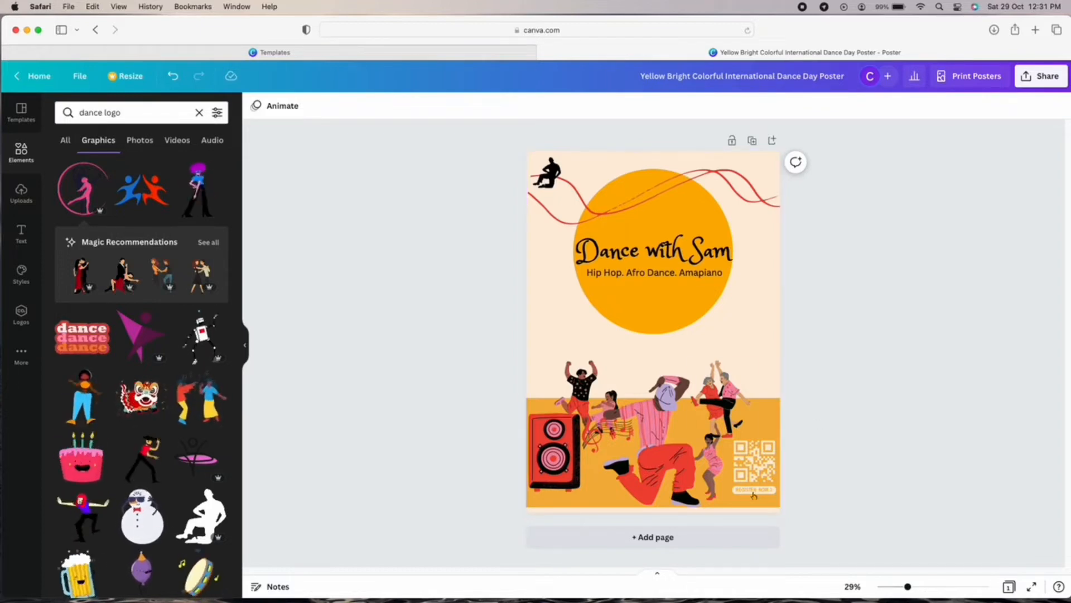
Clear 'dance logo' from the Elements search box.
left_click(199, 113)
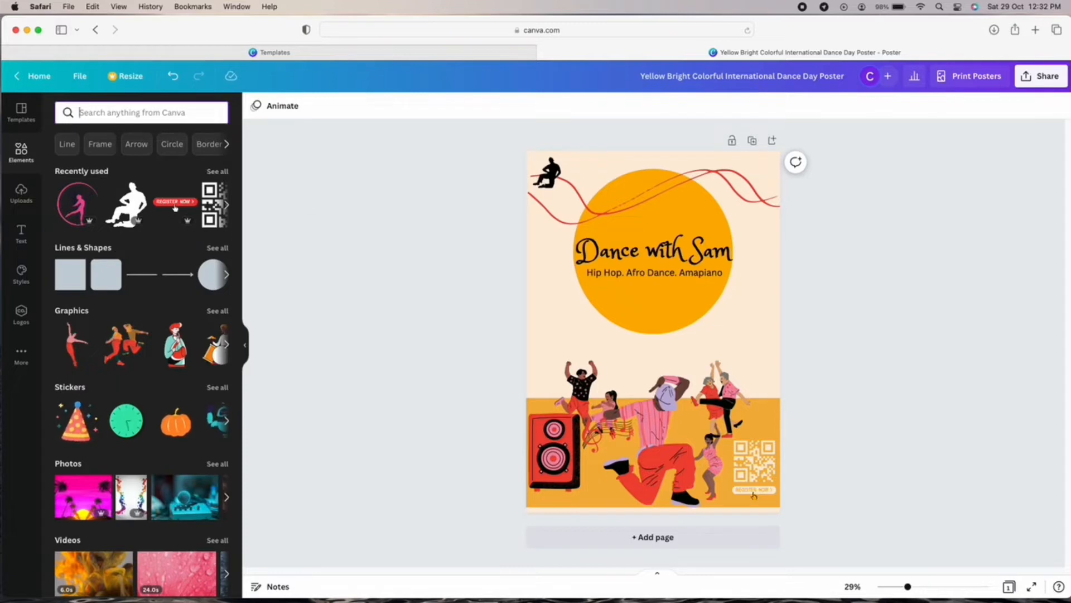
Add a body text box reading 'JOIN US!' and move it up into the orange circle.
left_click(21, 234)
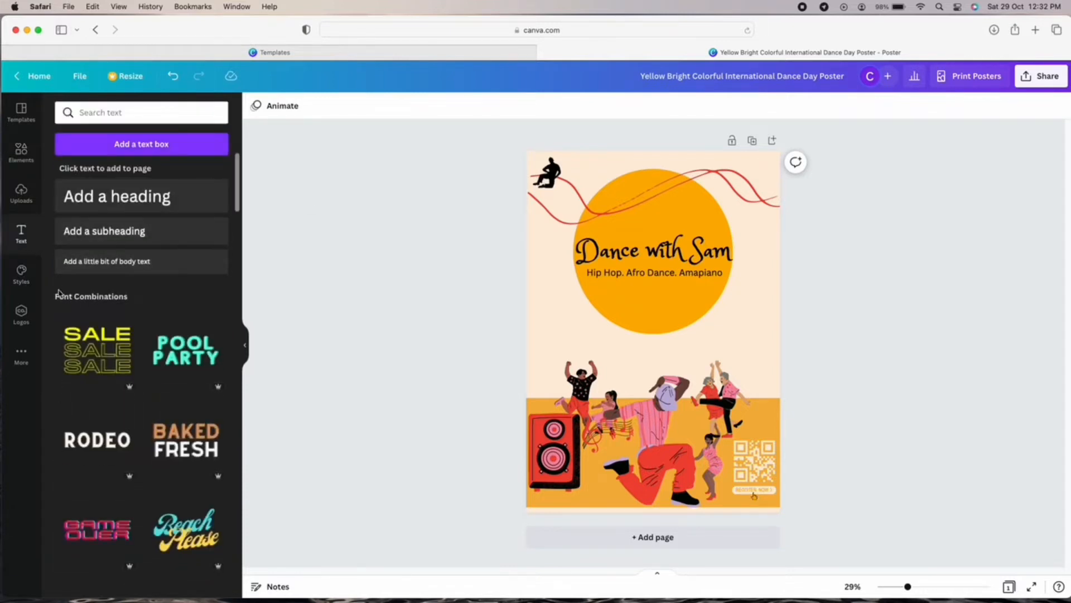
left_click(692, 253)
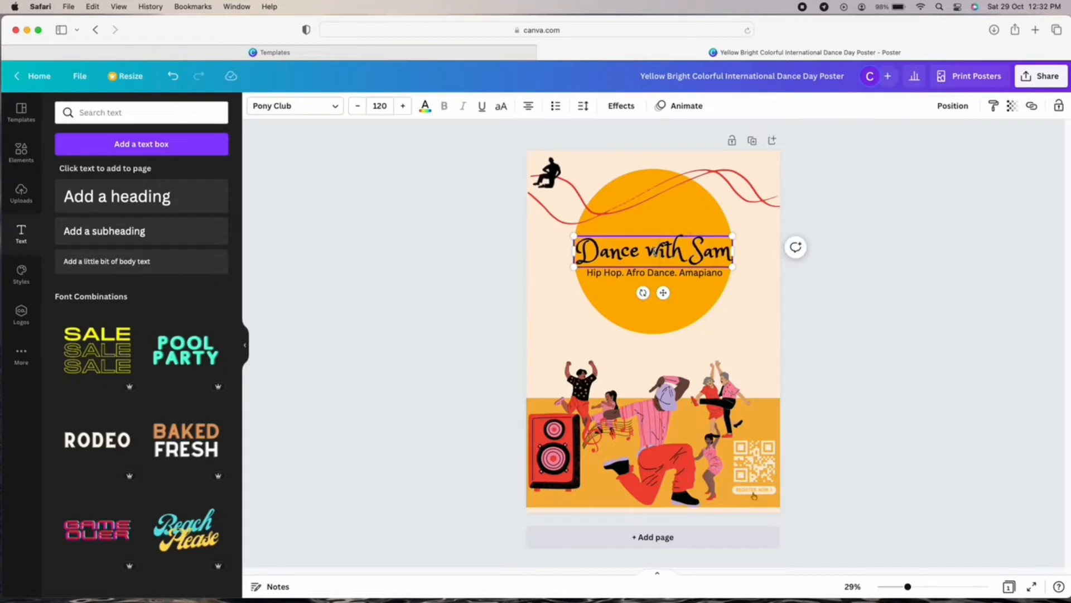
left_click(591, 339)
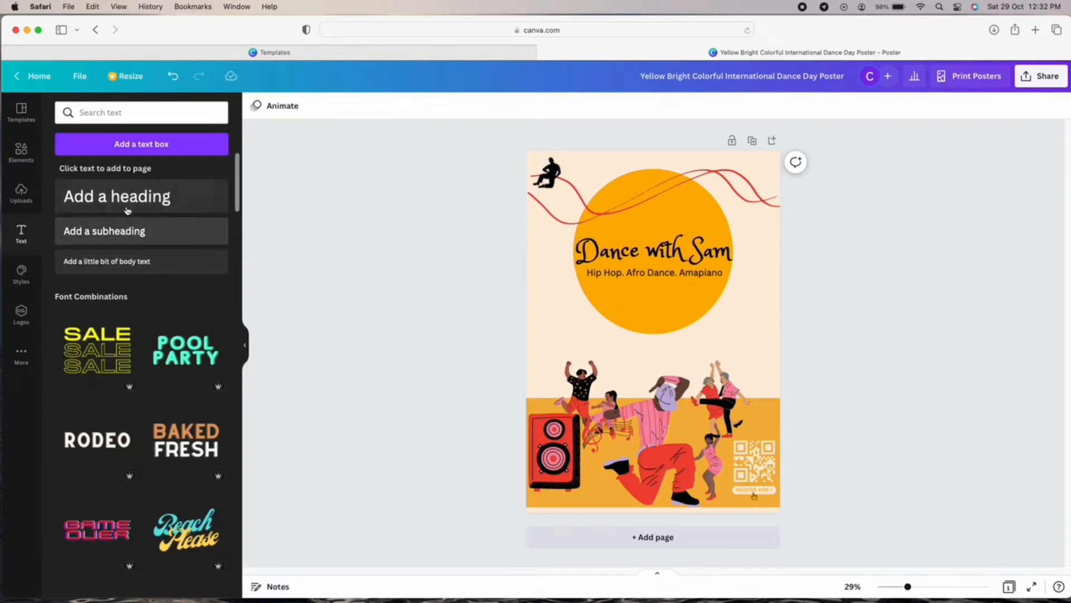
left_click(149, 264)
key("BackSpace")
type("JOIN US!")
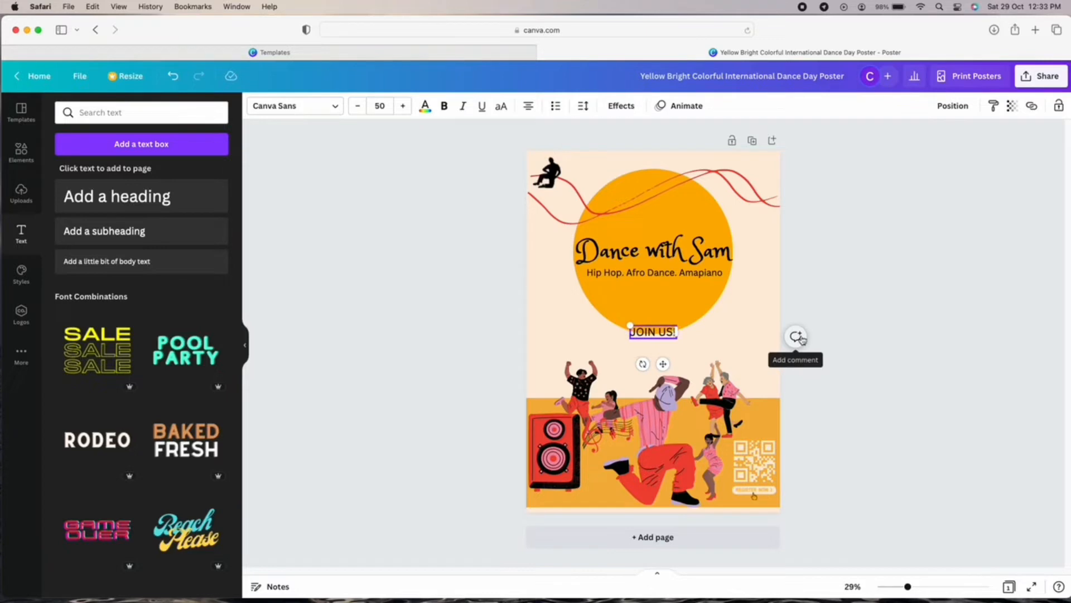
left_click_drag(662, 366, 662, 322)
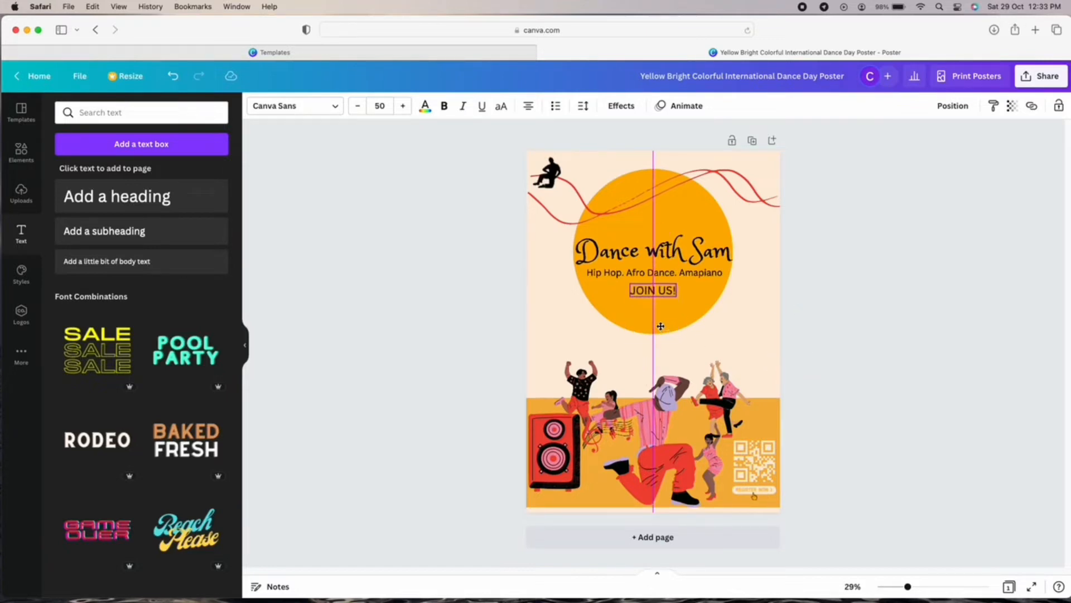
Undo a trial Anonymous Pro font and centre JOIN US! beneath the subtitle.
left_click(298, 107)
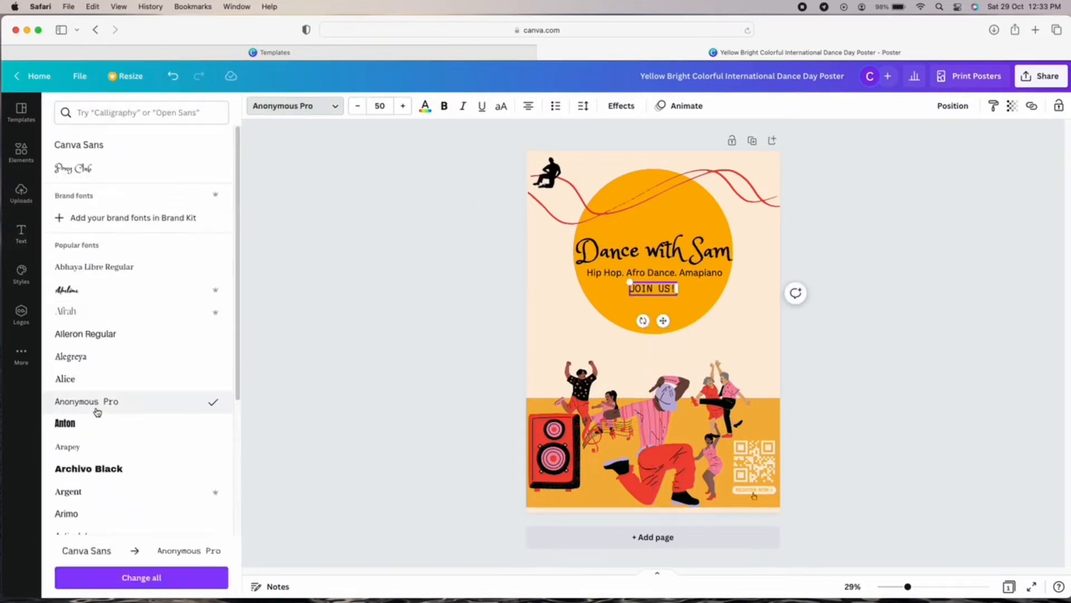
left_click(885, 372)
key("super+z")
key("super+z")
key("super+z")
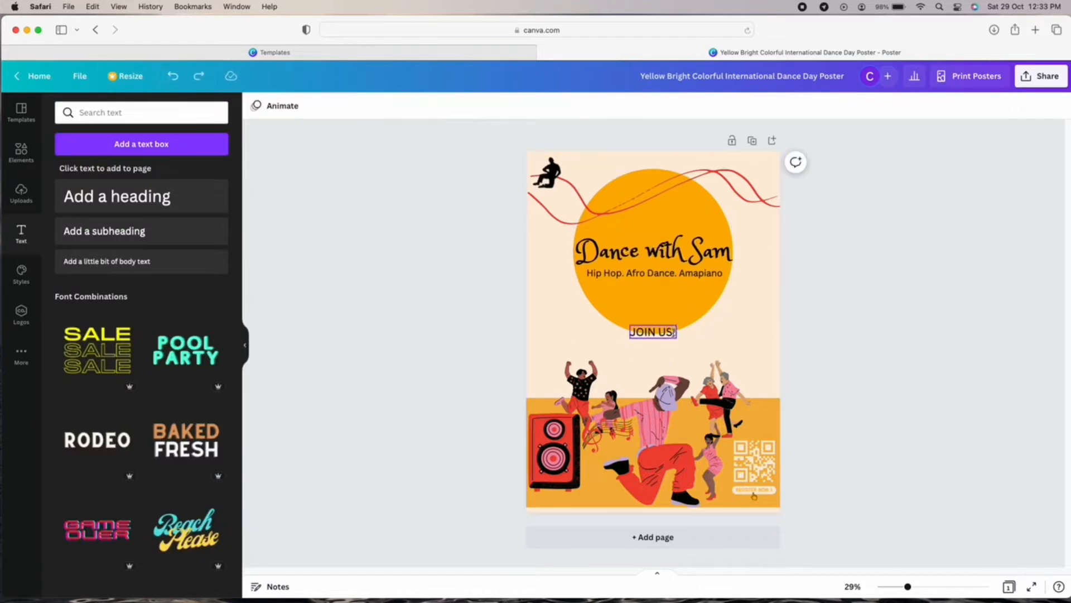
left_click_drag(664, 364, 664, 319)
left_click(892, 326)
left_click(671, 294)
left_click(850, 357)
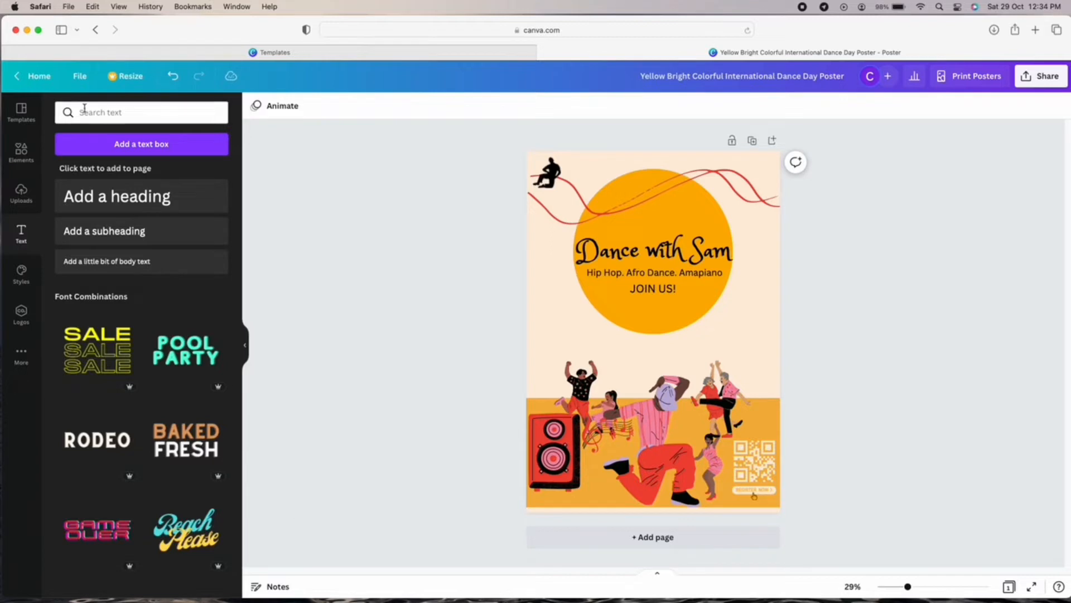
Search element graphics for '25% OFF', trying and undoing a 50% OFF sticker.
left_click(21, 153)
left_click(121, 119)
type("50")
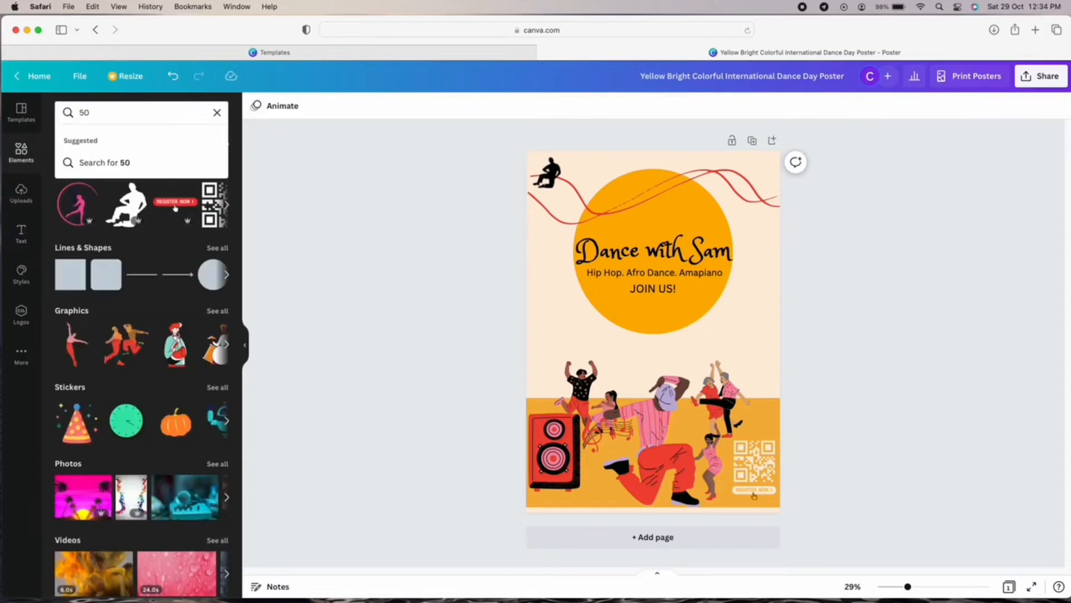
key("BackSpace")
key("BackSpace")
type("25% OFF")
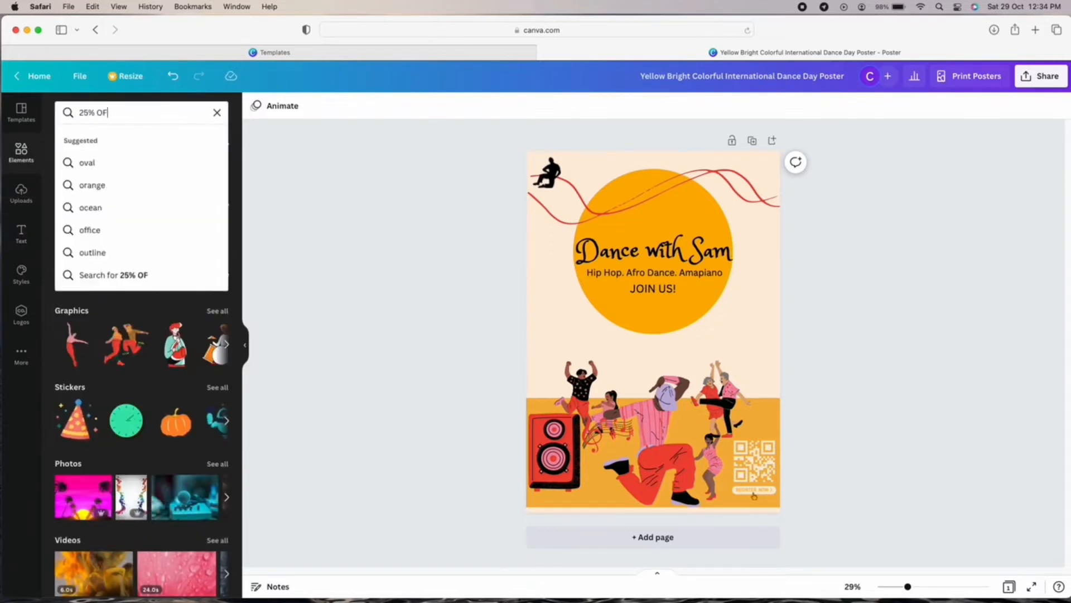
key("Return")
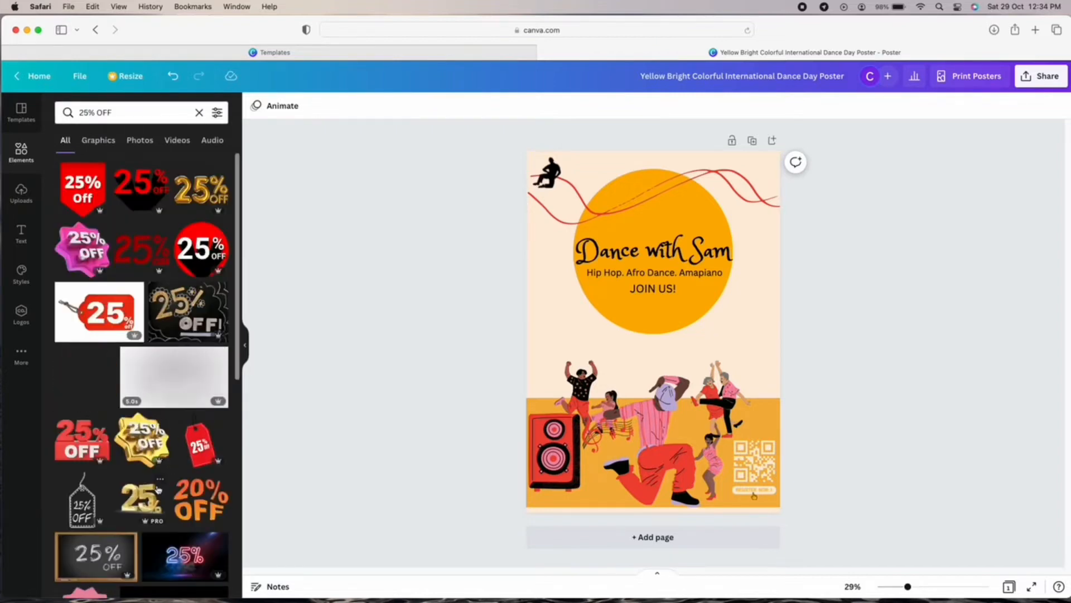
scroll(188, 489, "down", 5)
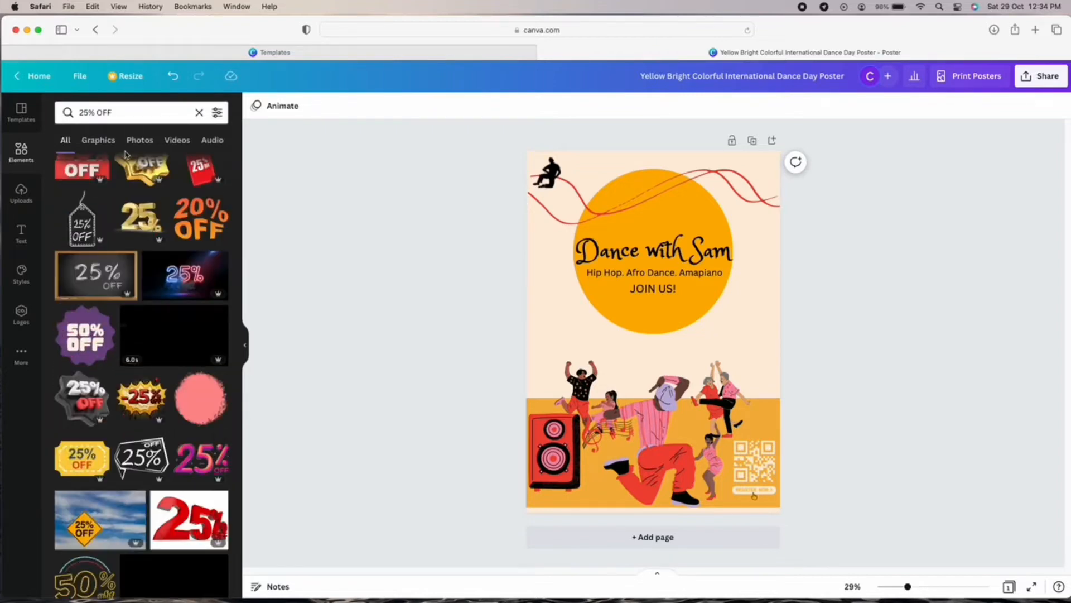
left_click(98, 140)
scroll(156, 408, "down", 7)
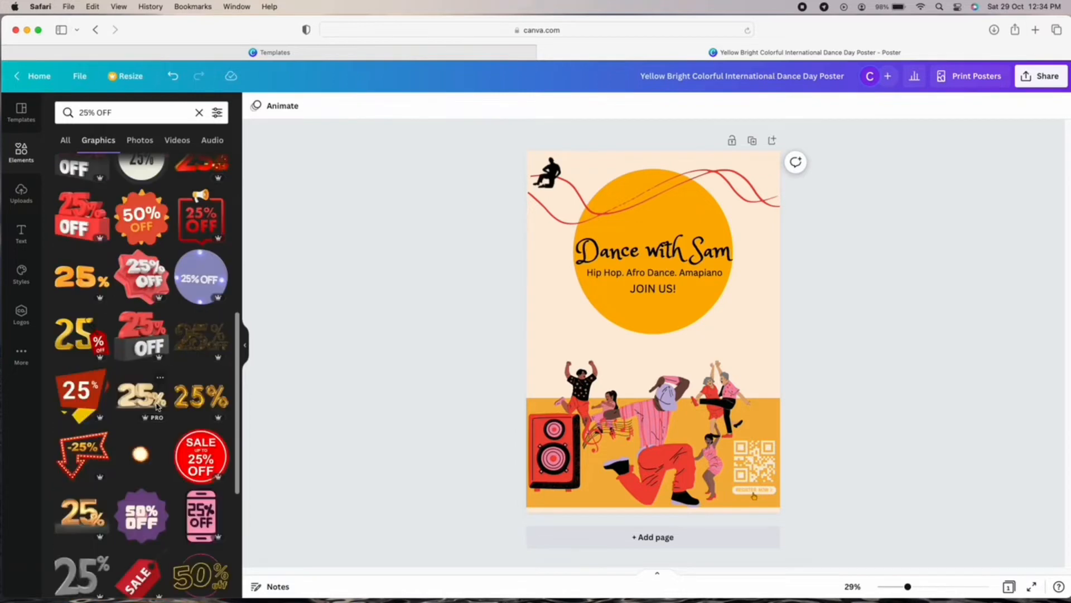
left_click(159, 516)
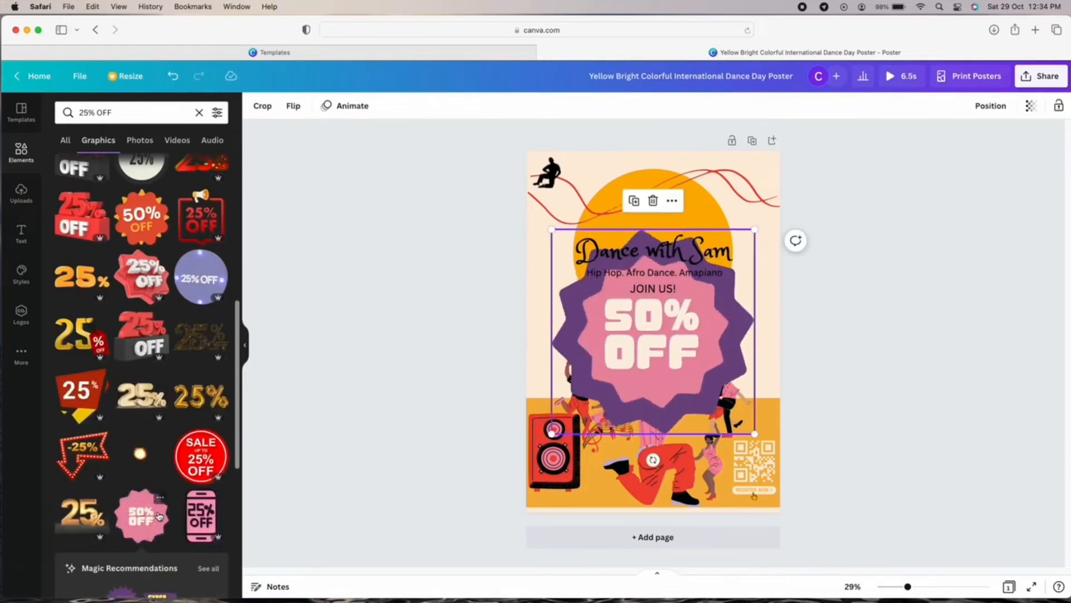
key("super+z")
Add the white 50% sticker, shrink it to the left below the circle, and clear the search.
scroll(162, 357, "down", 5)
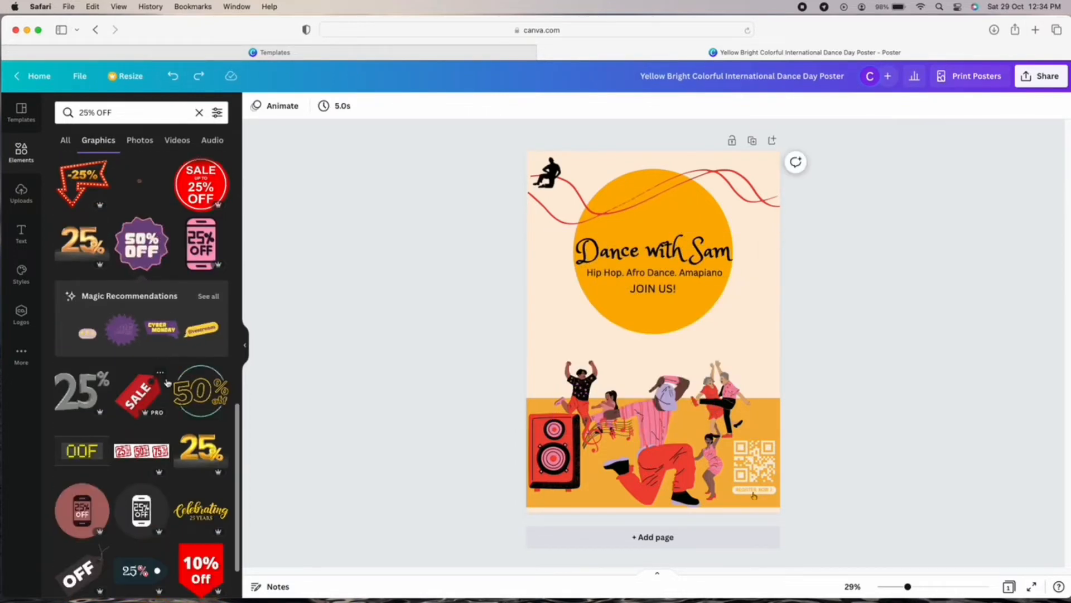
scroll(165, 365, "down", 5)
left_click(83, 333)
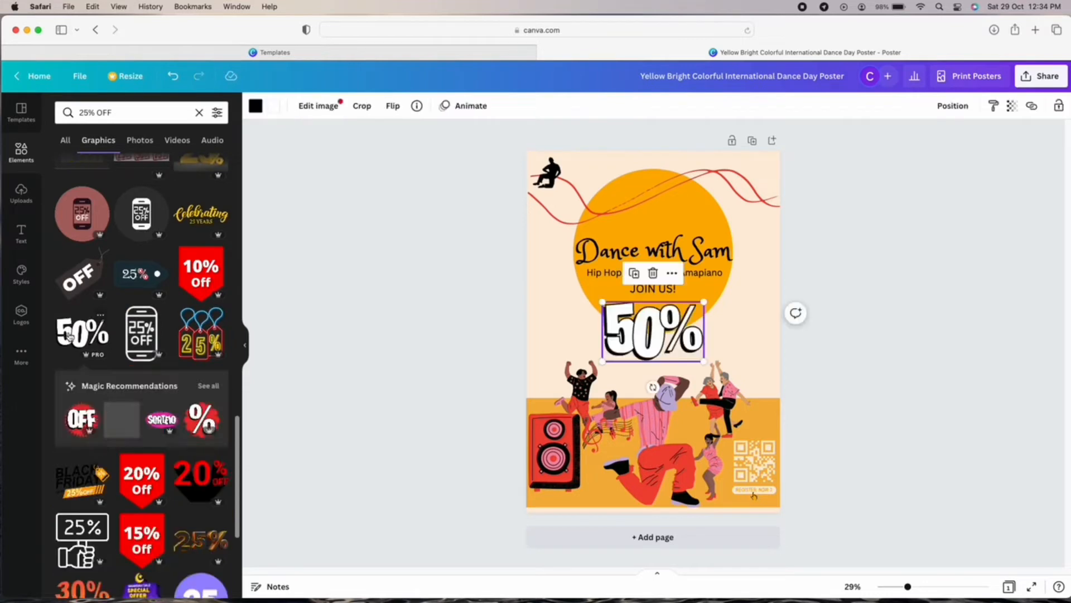
left_click_drag(704, 361, 569, 334)
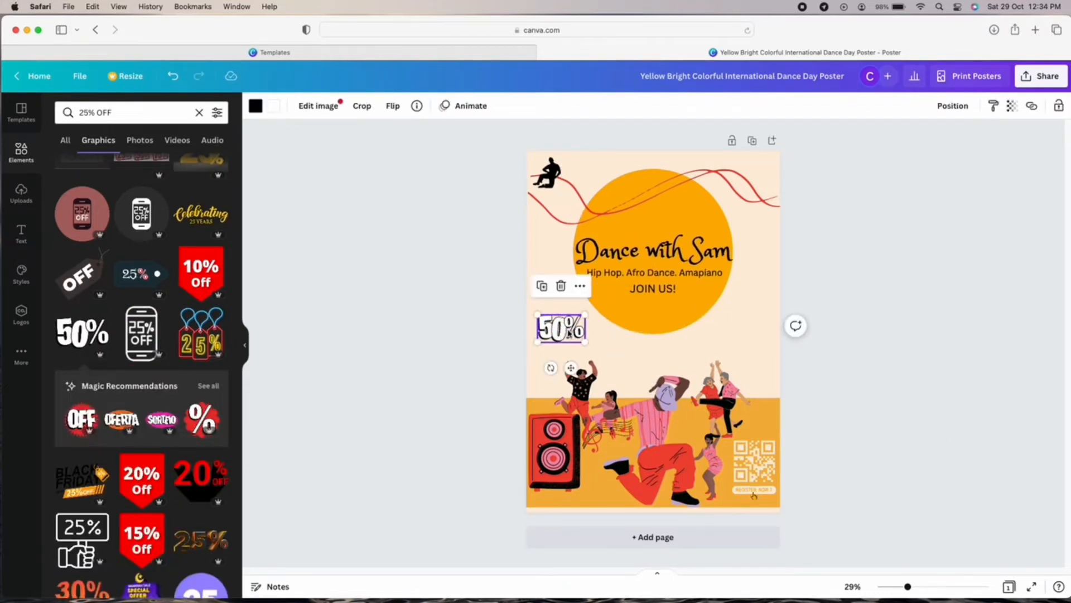
left_click(199, 112)
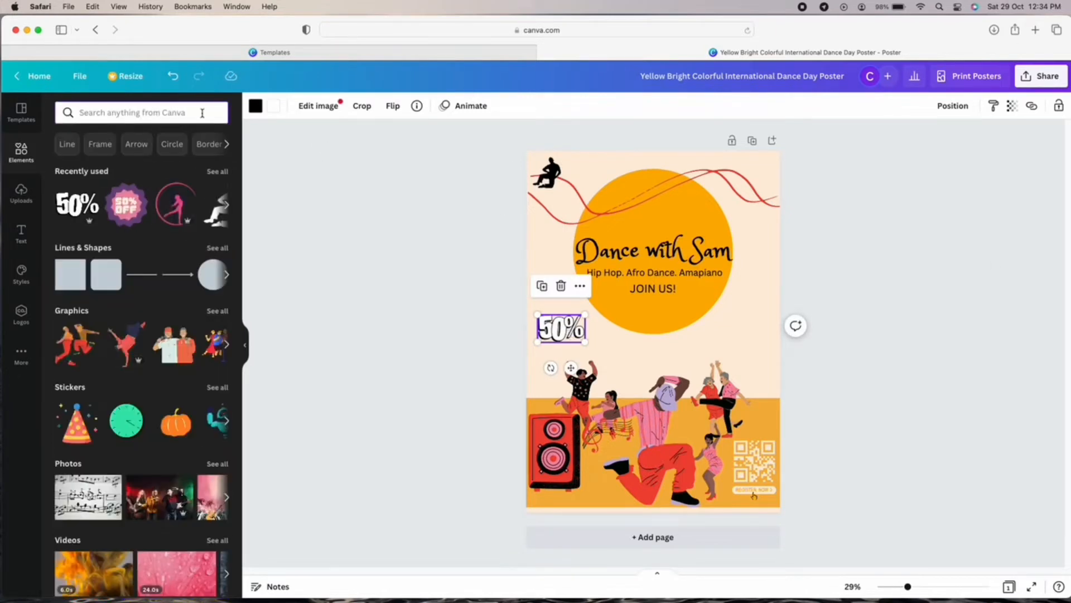
Add a small teal brush ring from a CIRCLE search and arrange it with the 50% graphic below the title.
type("CIRCLE")
key("Return")
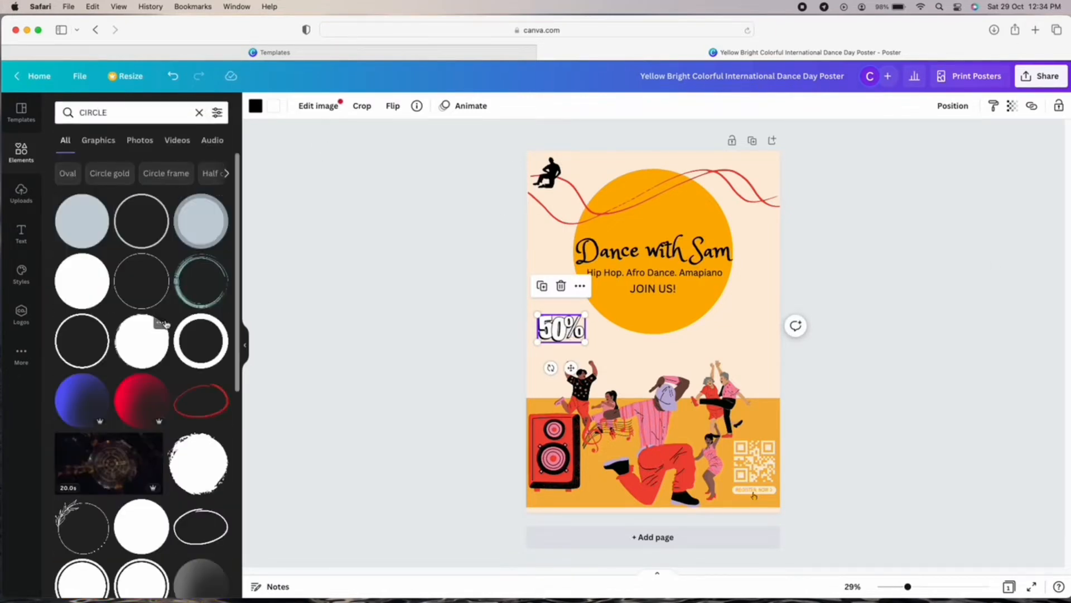
left_click(153, 279)
key("Delete")
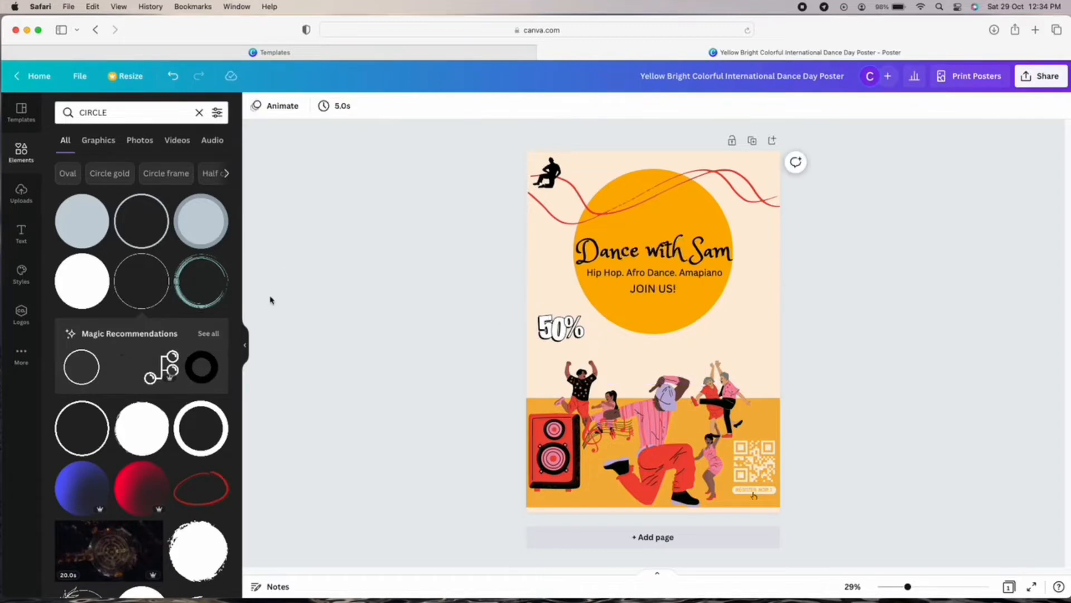
left_click(201, 280)
mouse_move(704, 383)
left_mouse_down()
mouse_move(680, 339)
mouse_move(550, 340)
mouse_move(642, 345)
left_mouse_up()
left_click_drag(567, 331, 557, 266)
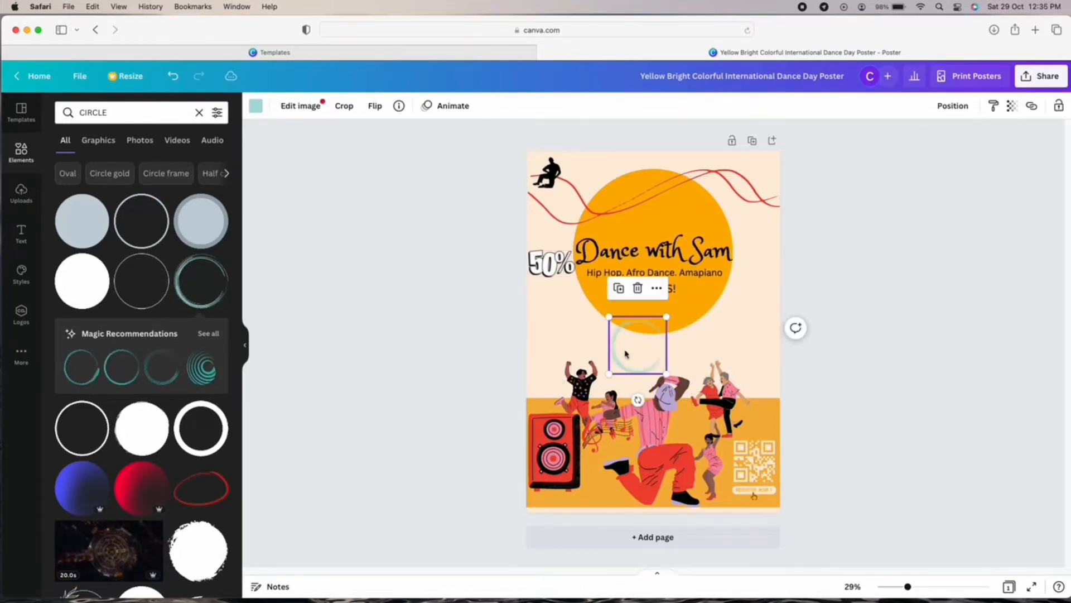
left_click_drag(626, 354, 539, 353)
left_click_drag(523, 317, 550, 322)
left_click(550, 261)
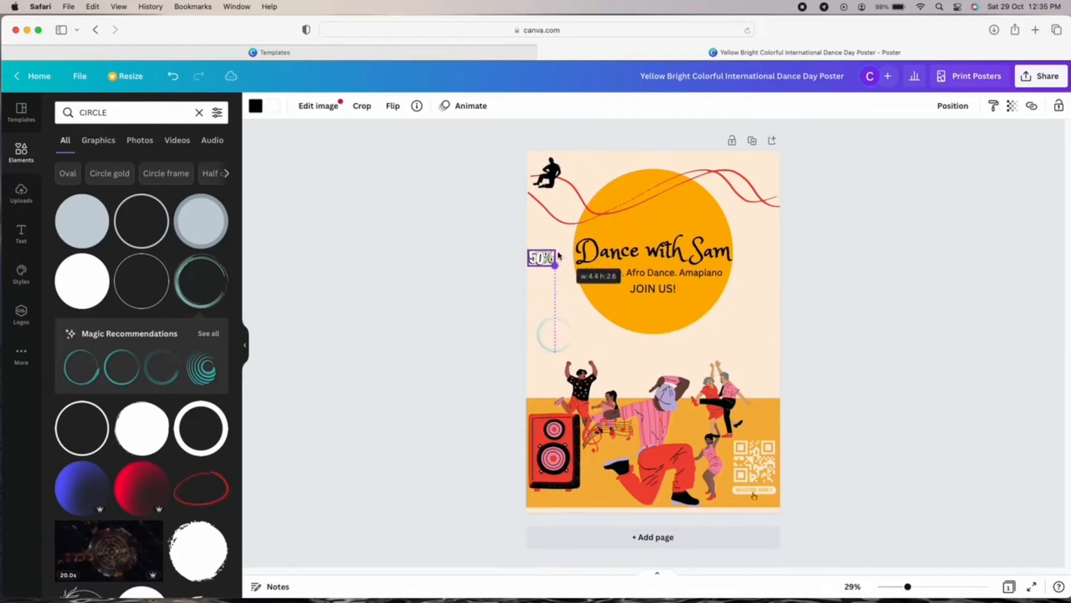
left_click_drag(549, 261, 568, 359)
left_click(584, 335)
Recolour the small ring bright orange using the document colours.
left_click(552, 335)
left_click(256, 105)
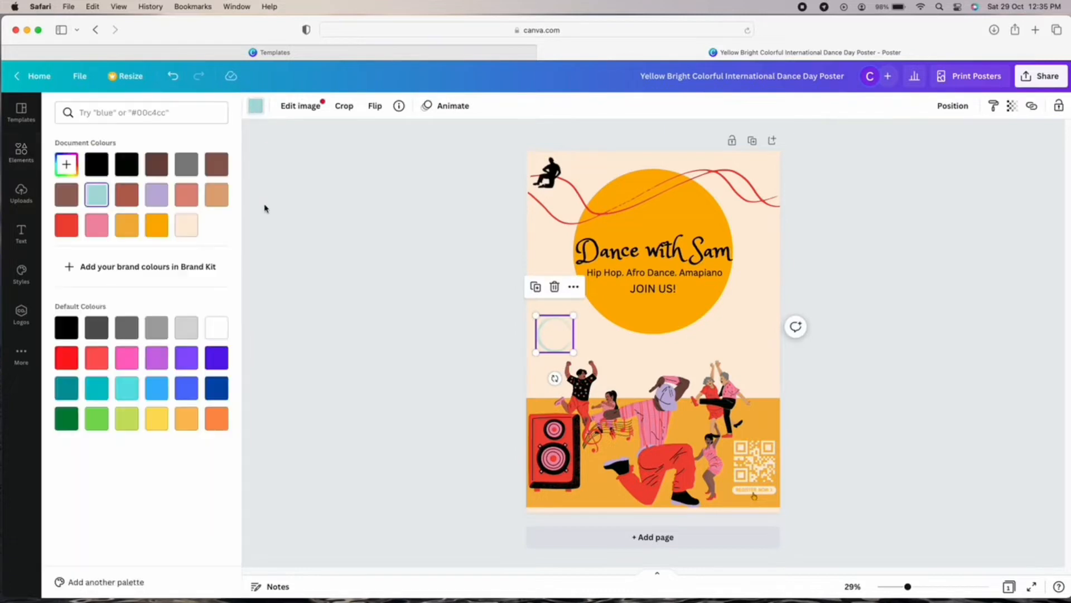
left_click(126, 225)
left_click(162, 229)
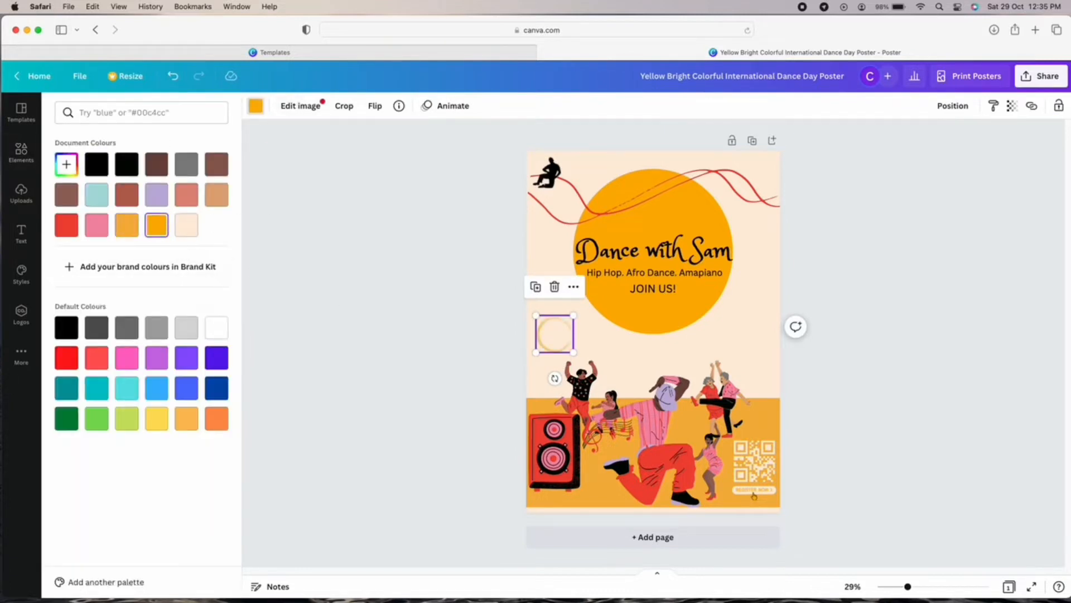
left_click(653, 331)
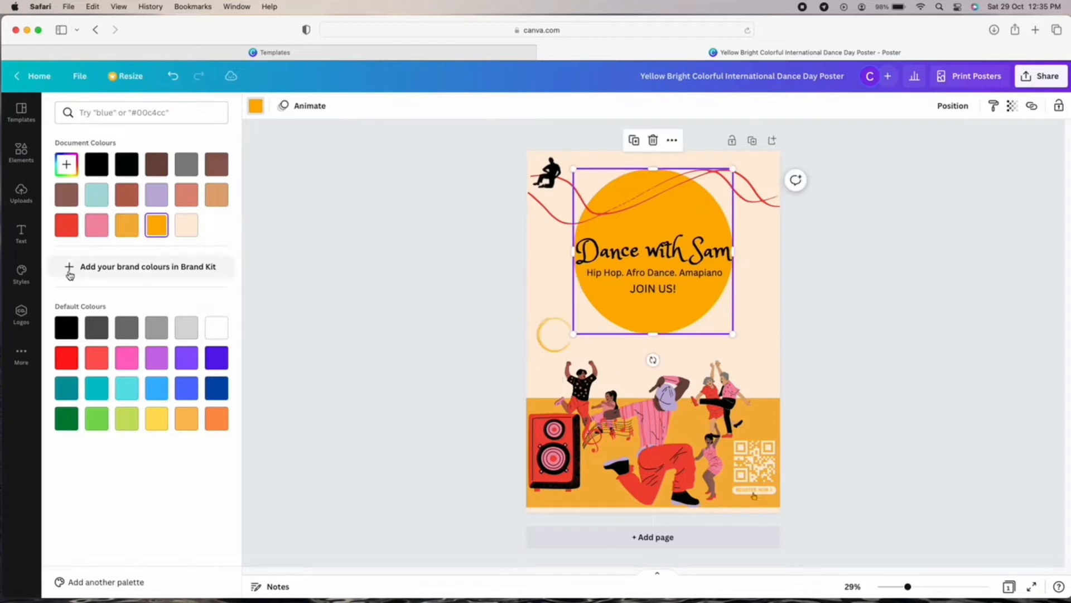
left_click(21, 233)
Add a narrow body text box for the '50% OFF ALL NEW MEMBERS' label.
left_click(153, 256)
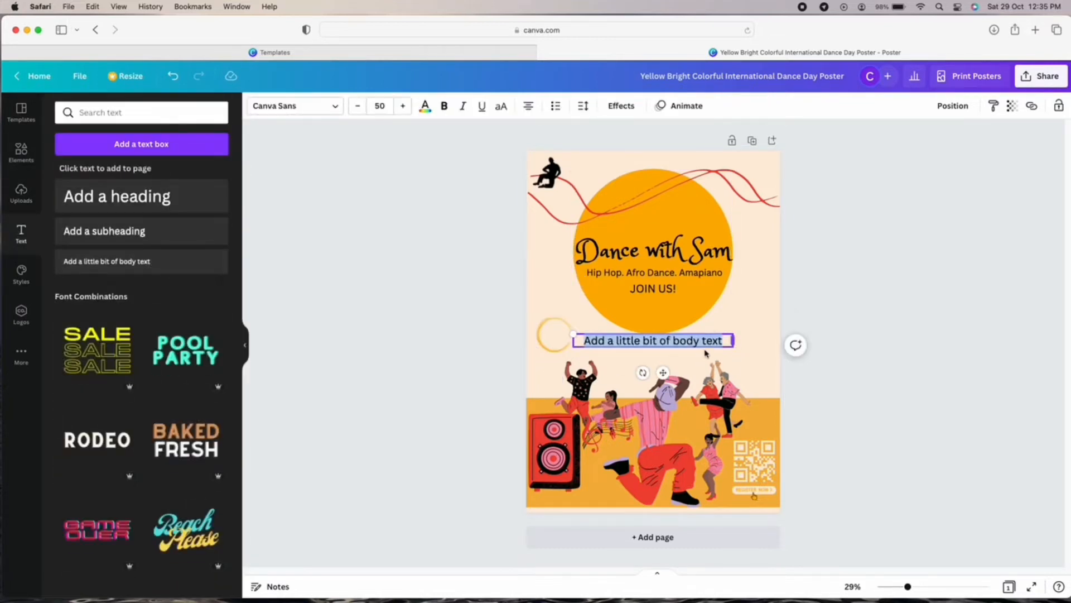
left_click_drag(733, 347, 567, 337)
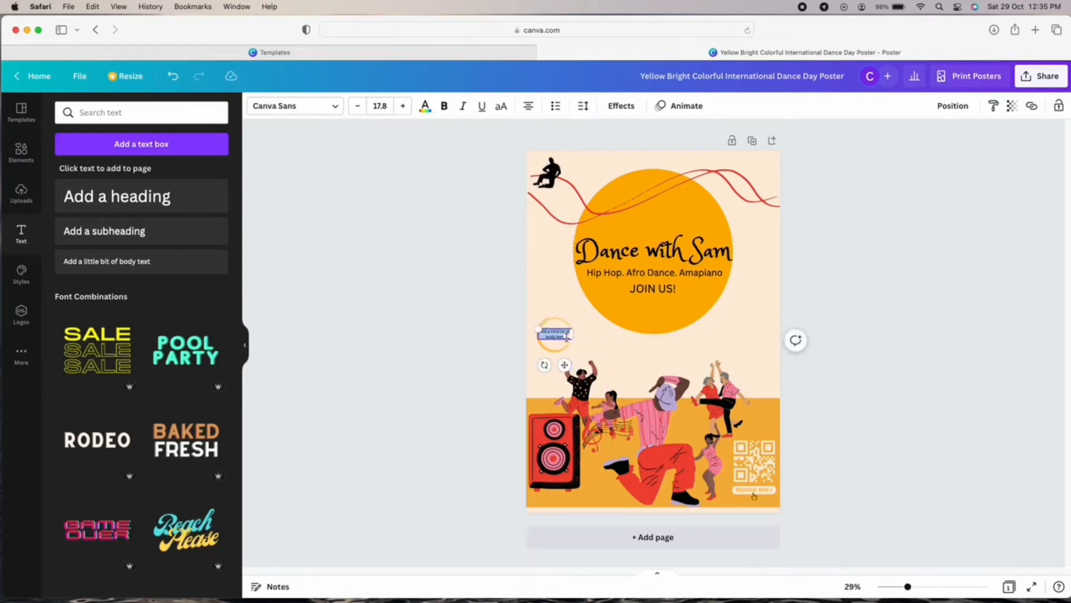
key("BackSpace")
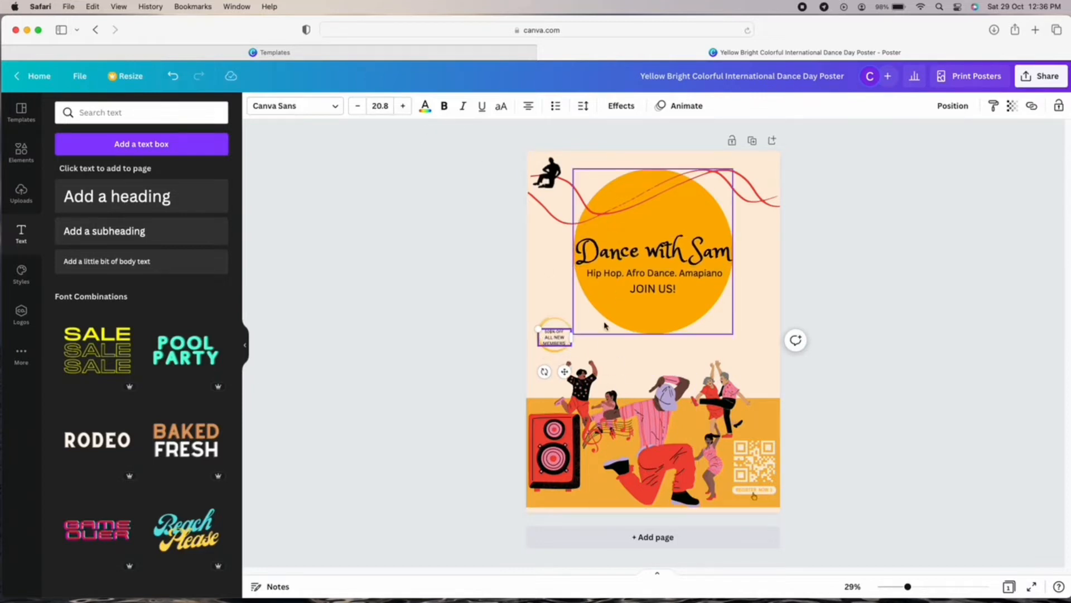
left_click(566, 343)
left_click(566, 343)
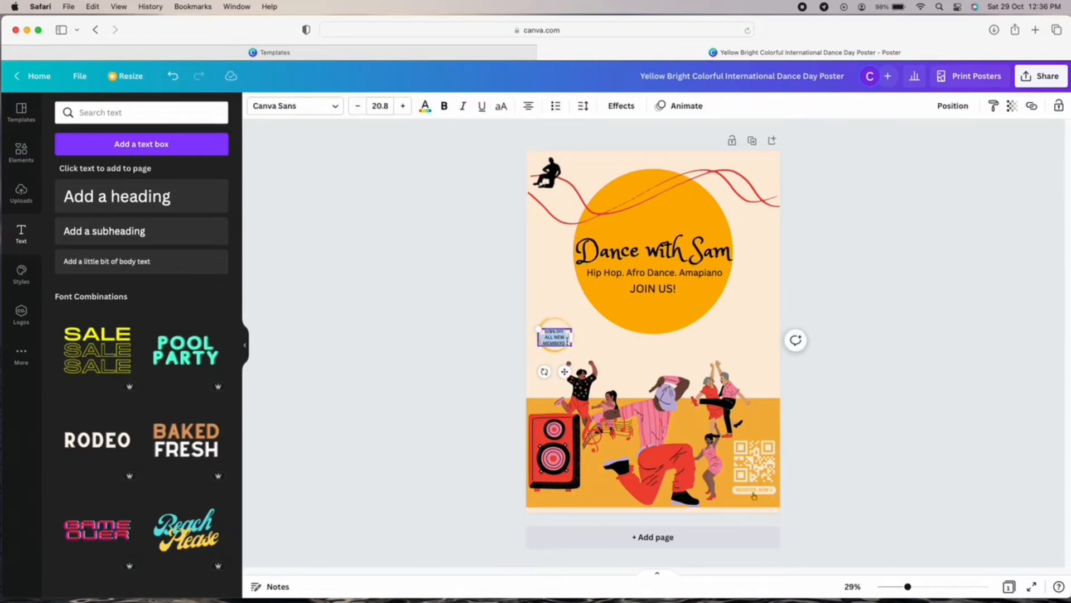
Set the label to font size 21 and settle it inside the orange ring.
left_click(379, 106)
left_click(379, 281)
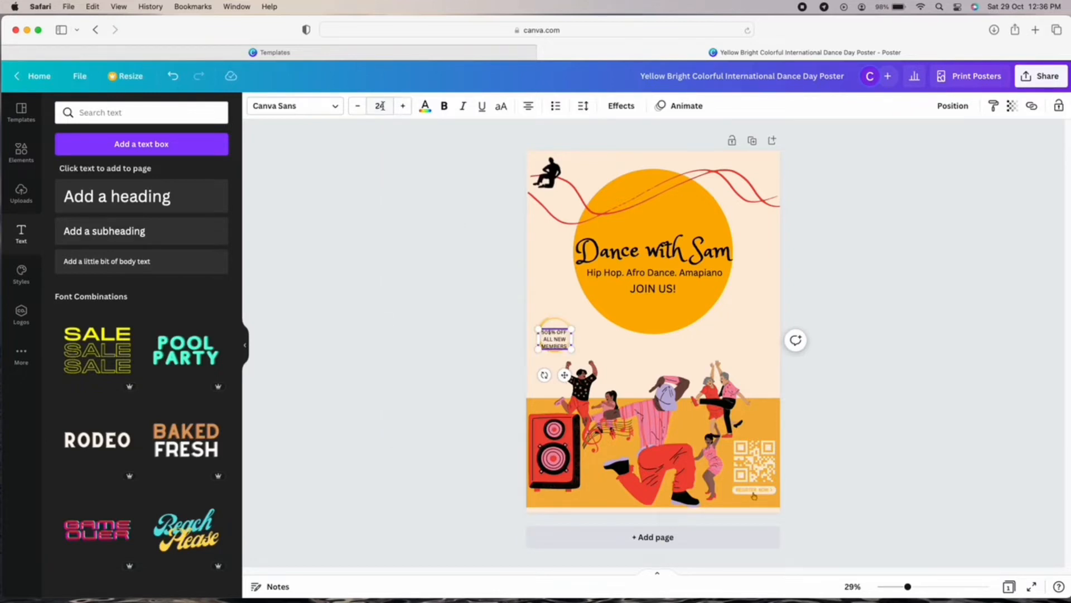
left_click(382, 106)
left_click(379, 258)
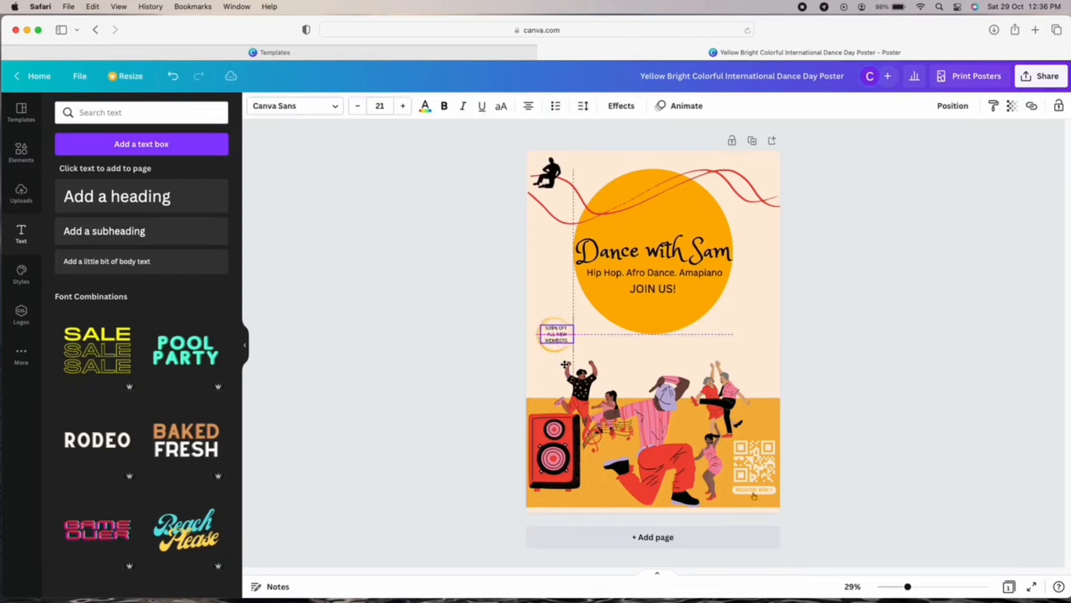
left_click(577, 360)
left_click(553, 331)
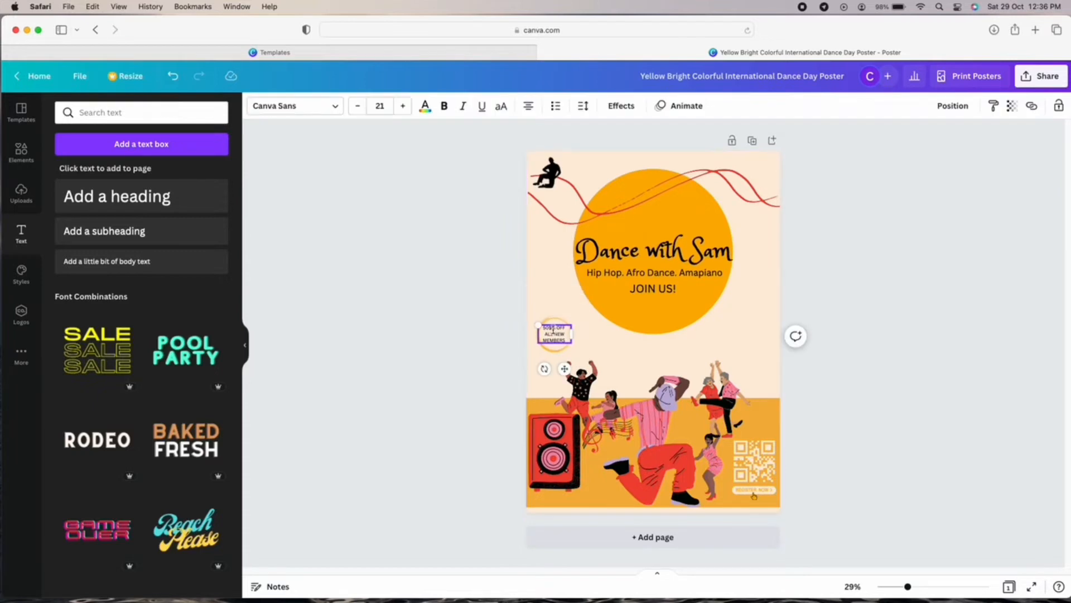
left_click(596, 346)
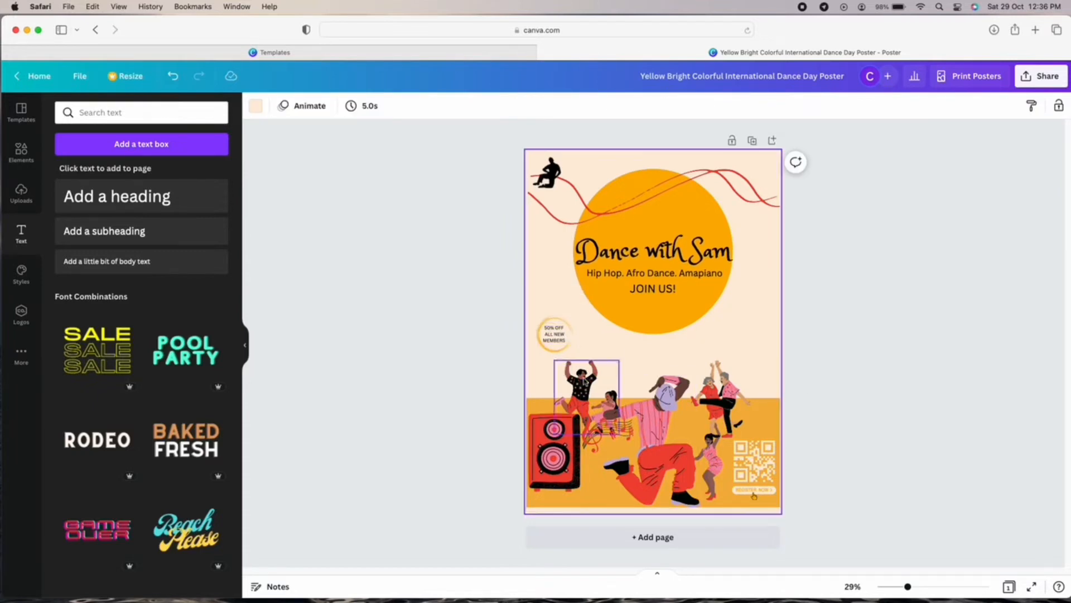
left_click_drag(557, 348, 555, 365)
left_click_drag(559, 340, 557, 356)
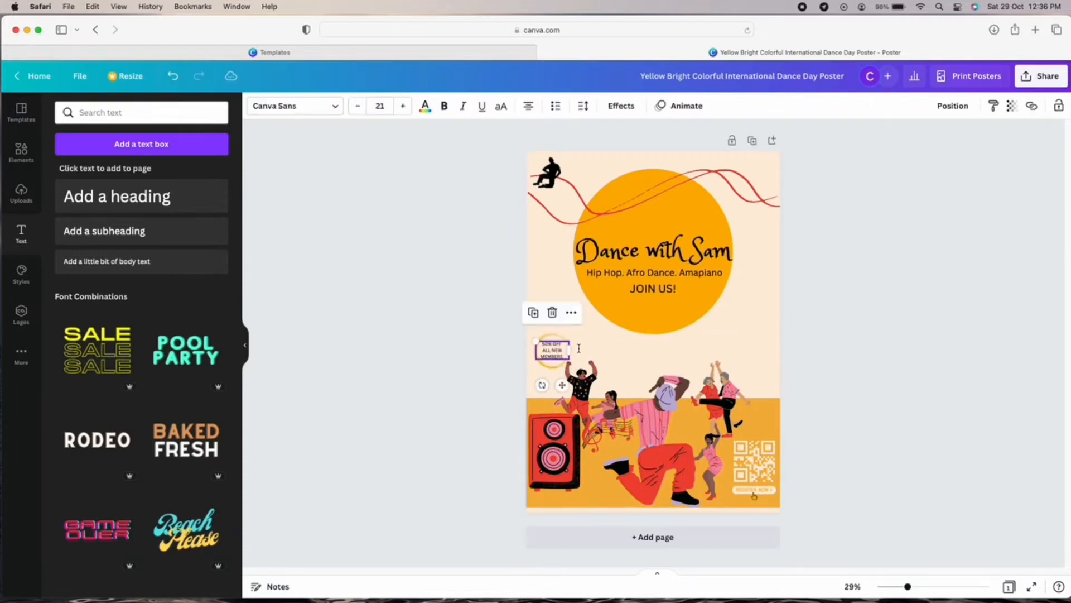
left_click(621, 343)
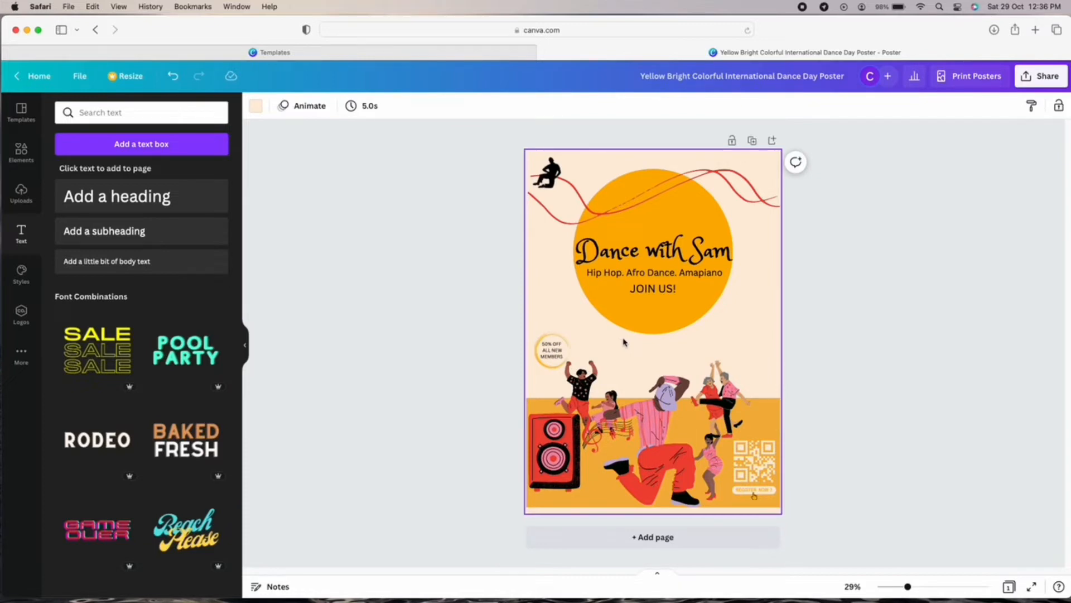
Search Elements for LOCATION and add a red location pin graphic.
double_click(139, 264)
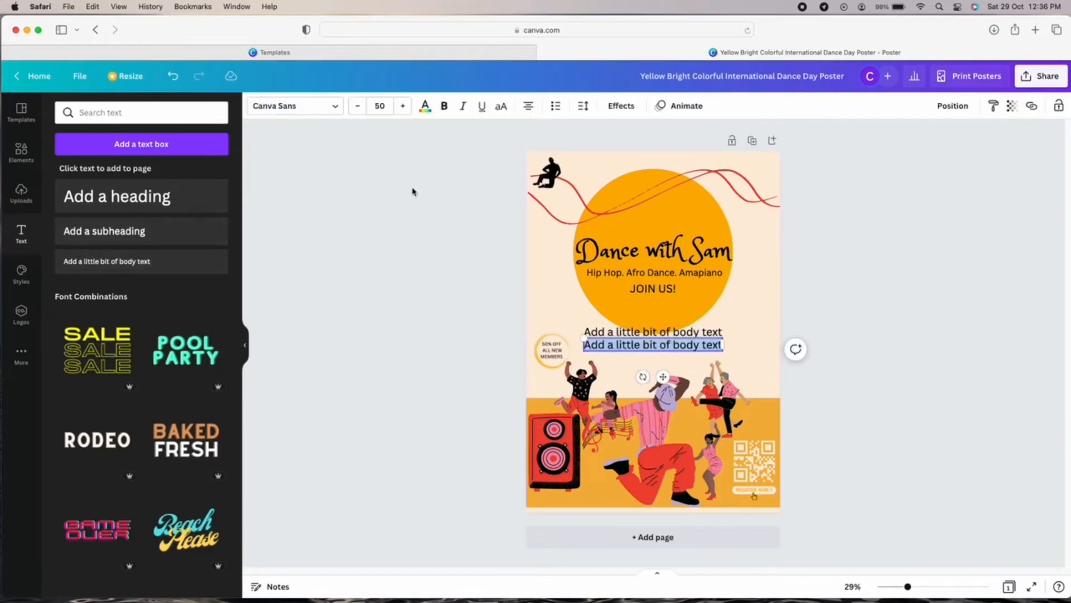
left_click(172, 76)
double_click(712, 338)
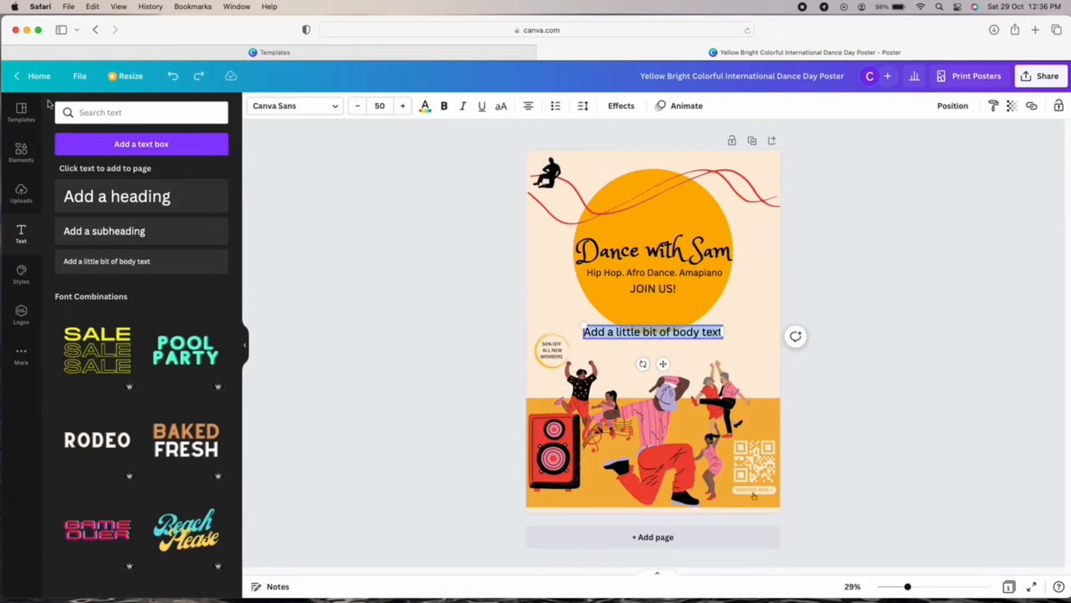
left_click(21, 150)
left_click(201, 111)
type("LOCATI")
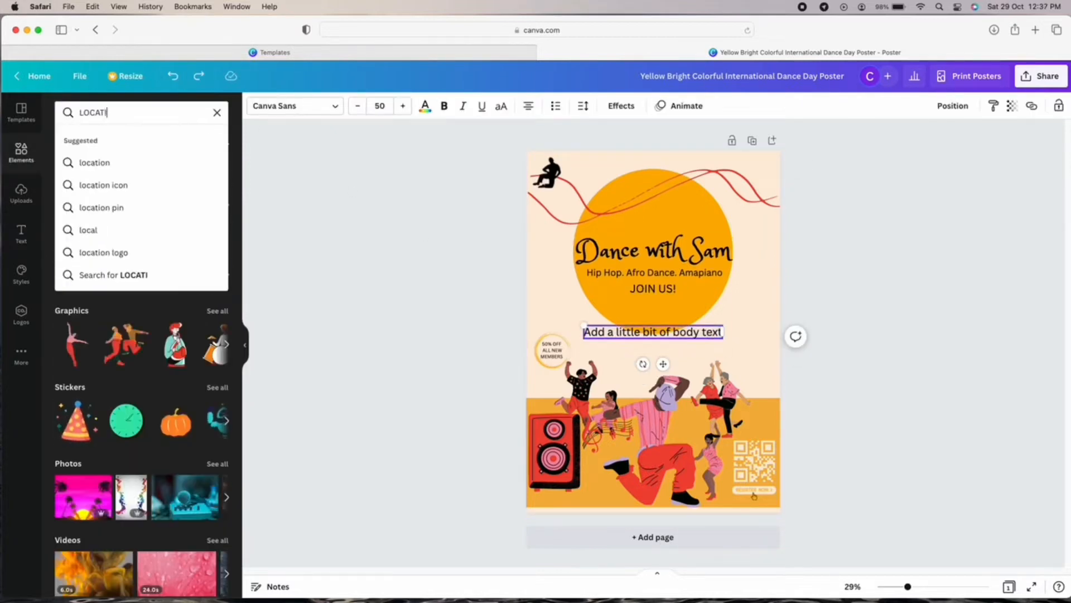
type("ON")
key("Return")
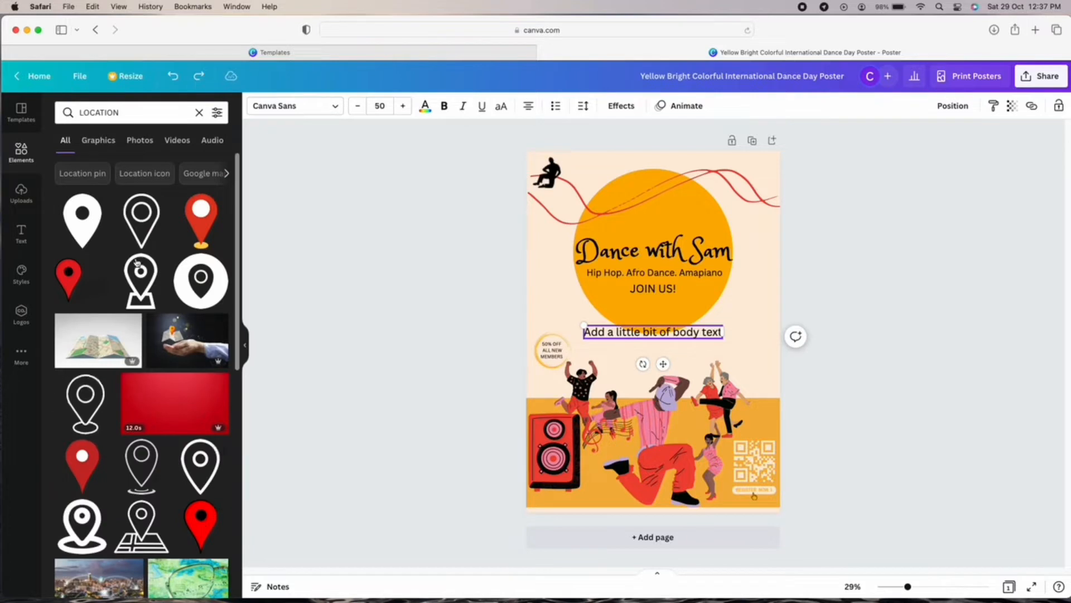
left_click(99, 140)
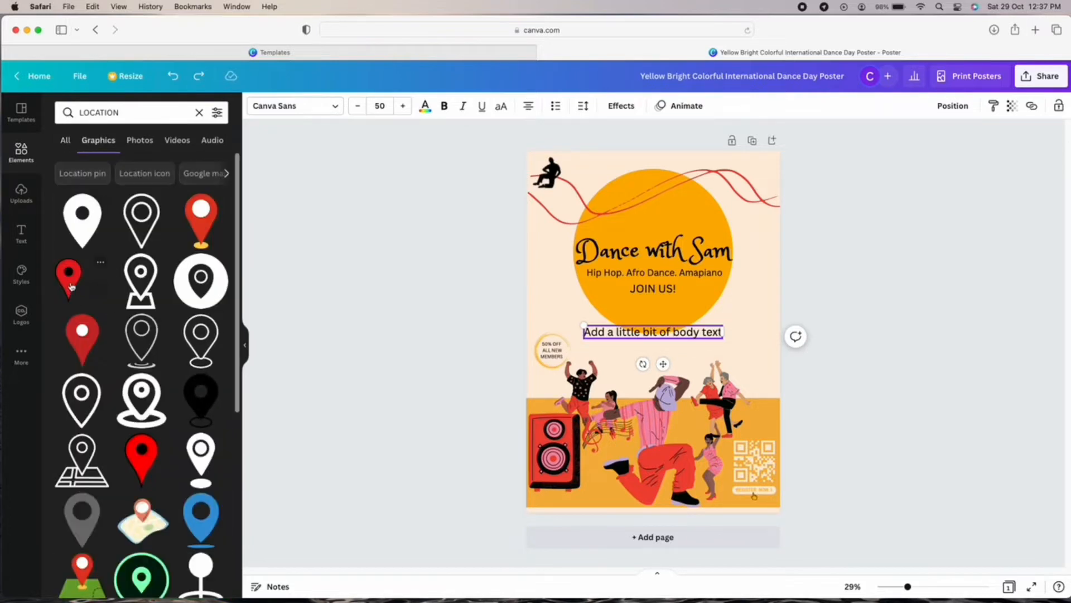
left_click(72, 286)
Shrink and position the red pin, and delete the placeholder body text.
left_click_drag(705, 374, 658, 272)
left_click_drag(626, 334, 631, 396)
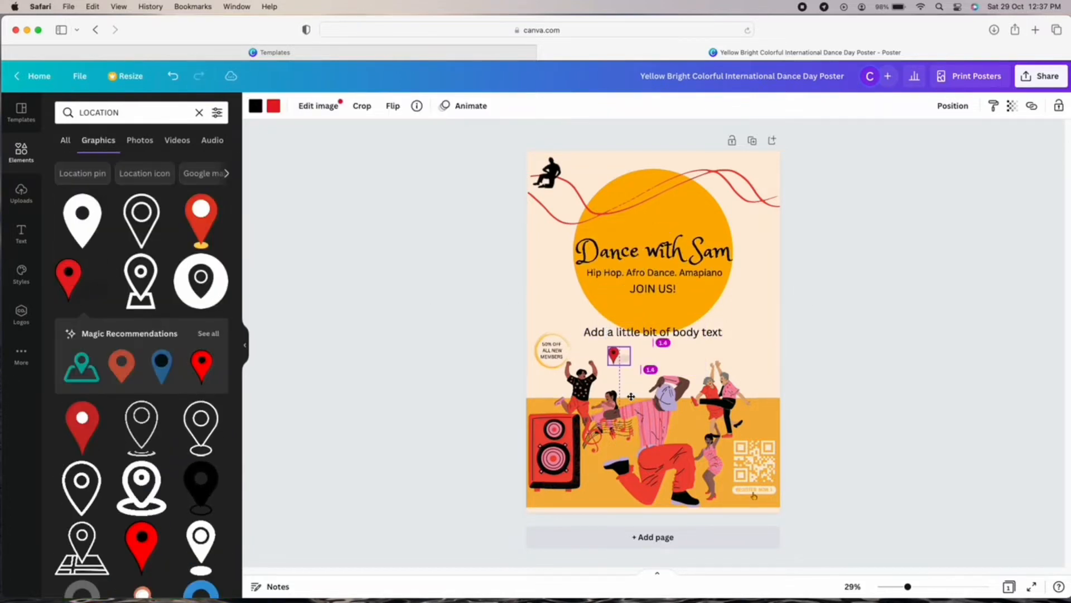
left_click_drag(664, 334, 699, 359)
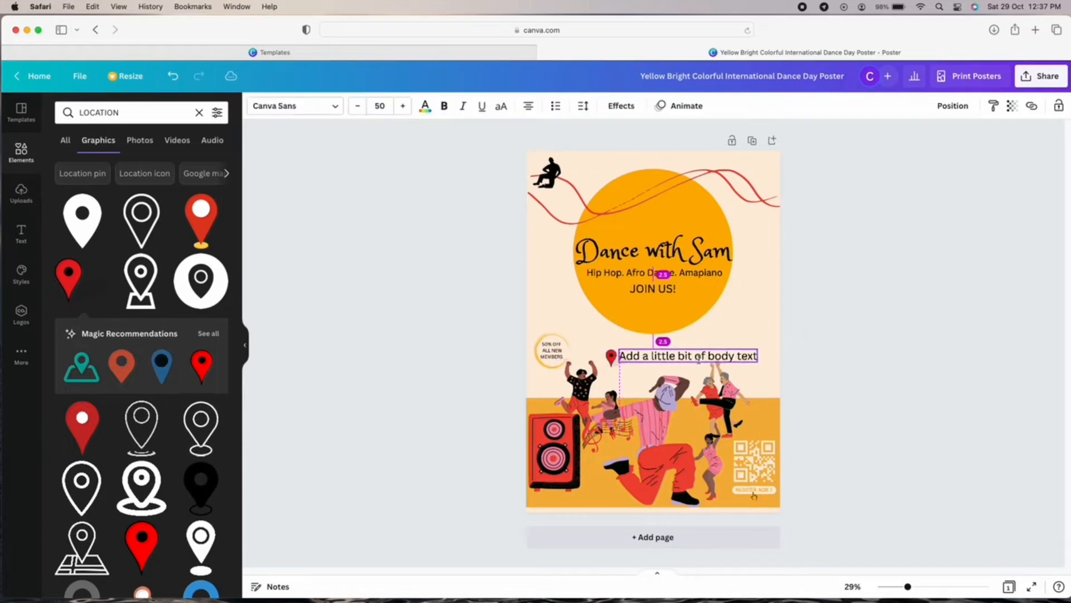
key("BackSpace")
left_click(612, 347)
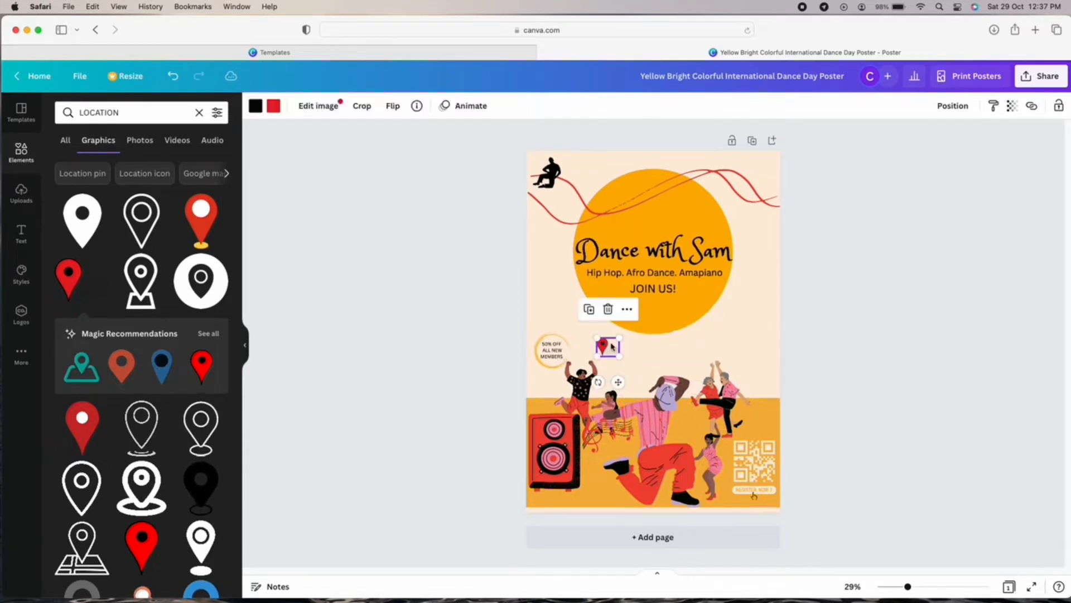
left_click_drag(619, 356, 612, 350)
left_click(630, 356)
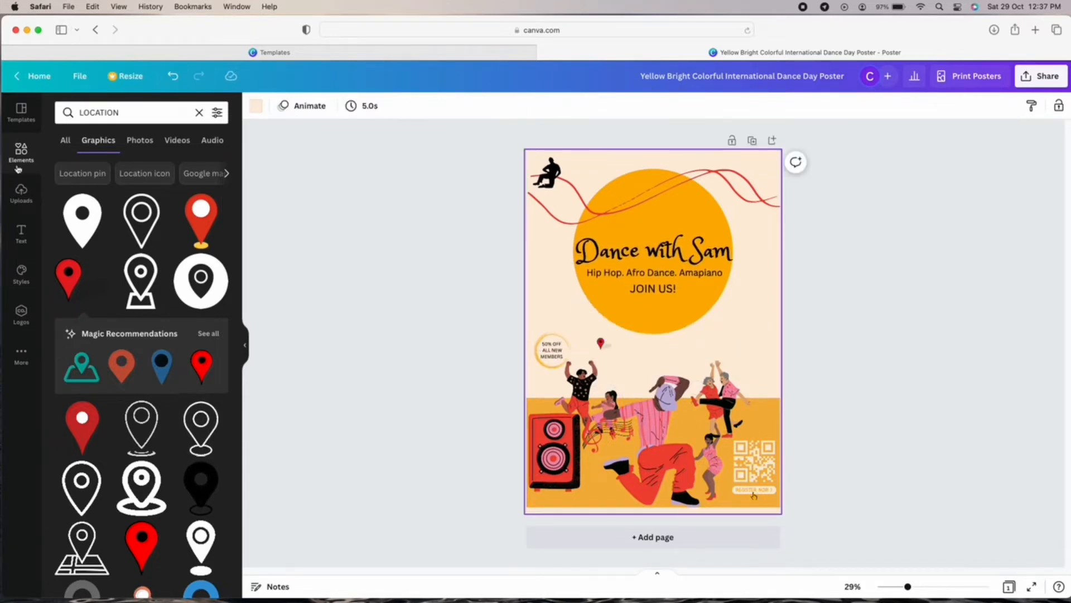
Add the 'Venue: APU Dance Studio' text and place the red pin to its left.
left_click(23, 194)
left_click(33, 240)
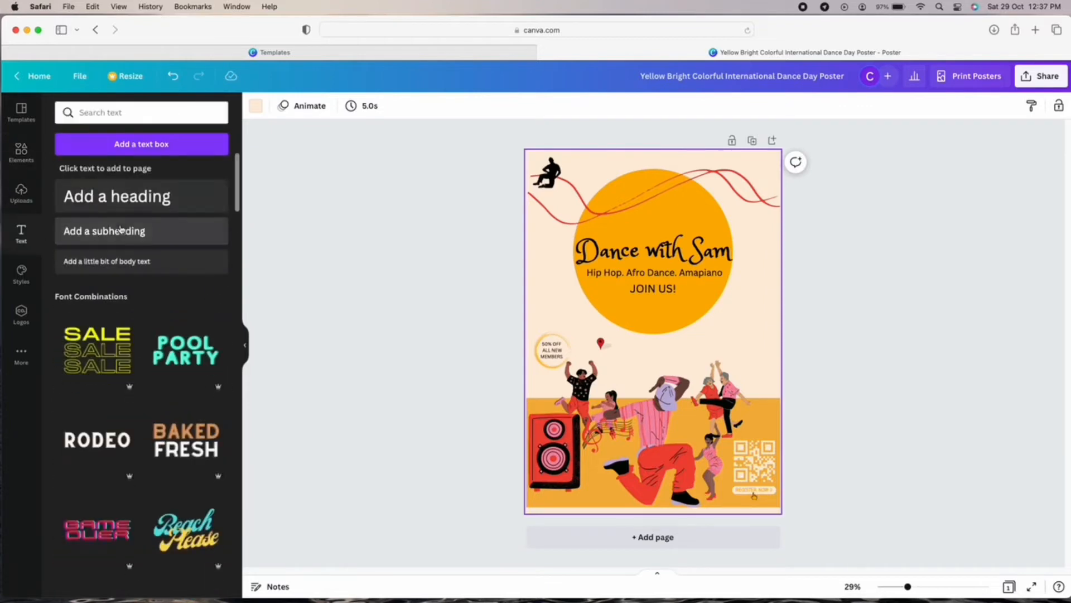
left_click(144, 267)
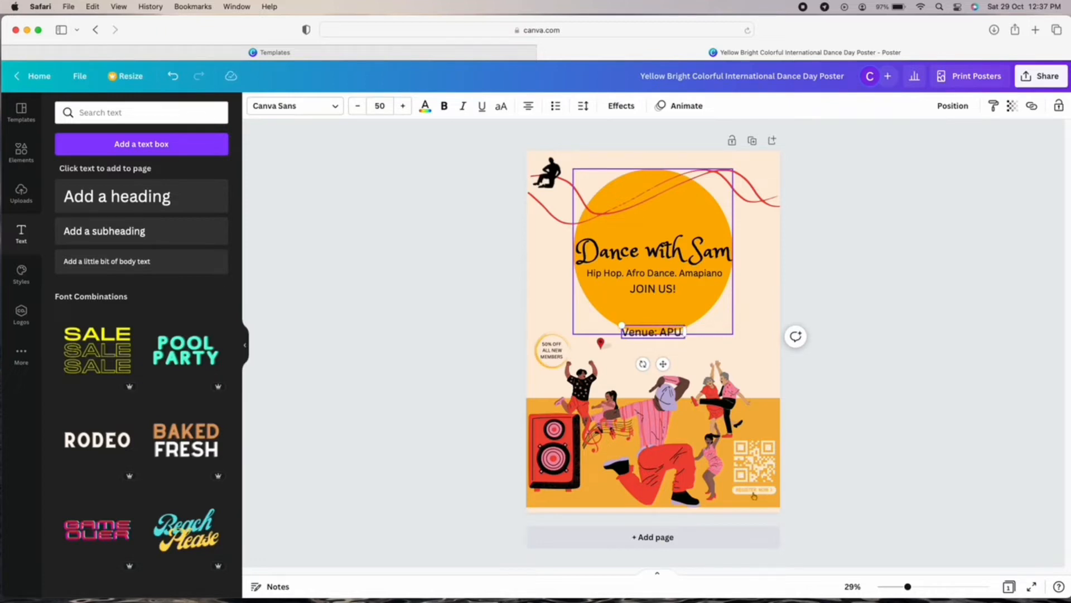
type("Dance Studio")
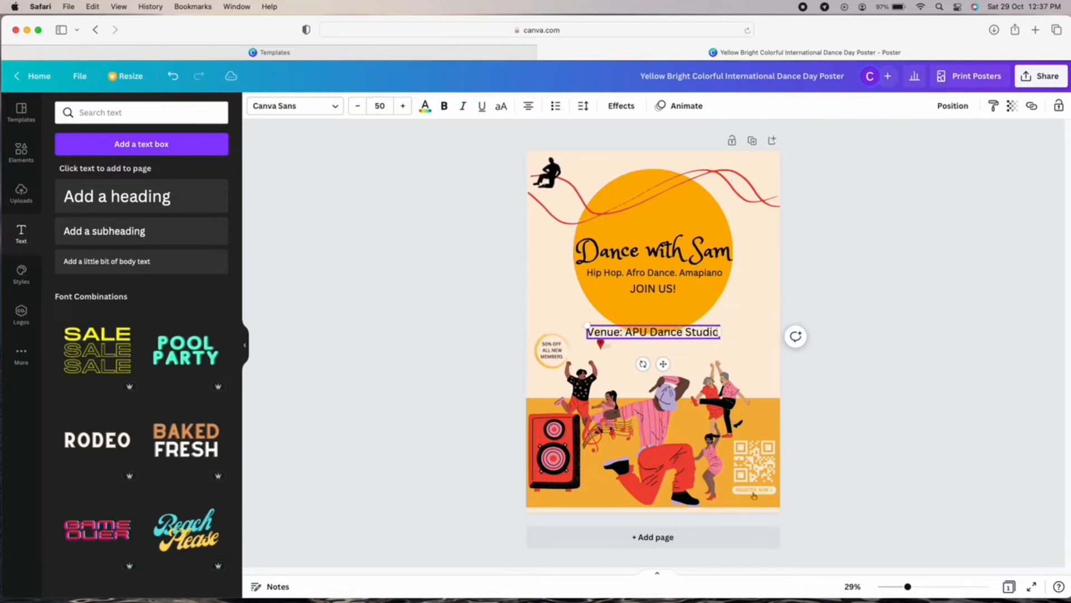
left_click_drag(663, 364, 691, 378)
left_click_drag(610, 337, 620, 339)
left_click_drag(692, 375, 671, 384)
left_click(720, 327)
left_click_drag(598, 341, 589, 349)
left_click(747, 328)
Shift the venue line slightly left and move a smaller JOIN US! above the QR code.
left_click(655, 350)
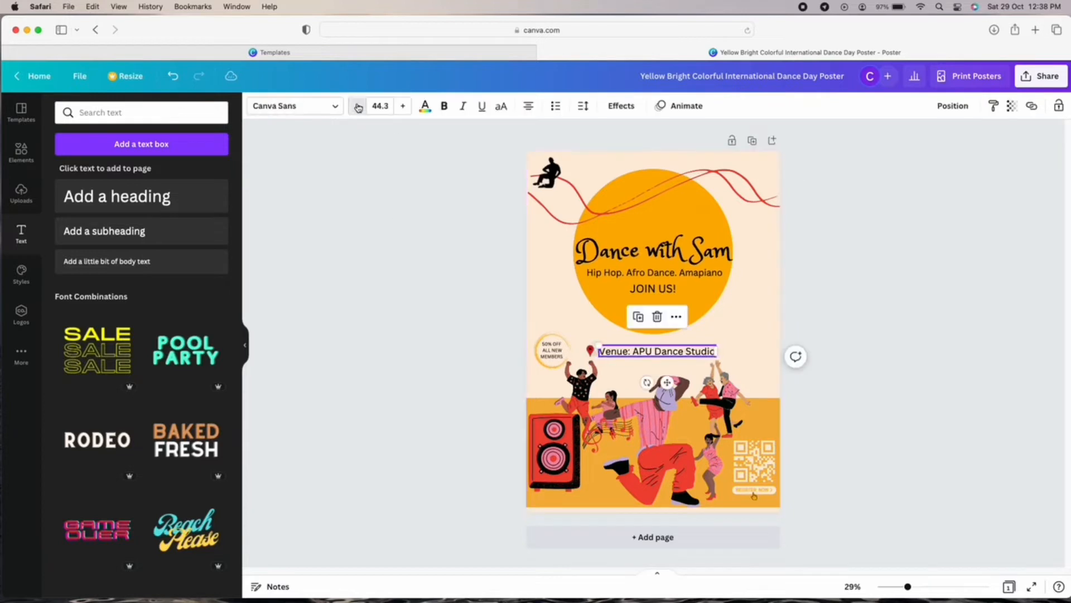
left_click(815, 351)
left_click(672, 353)
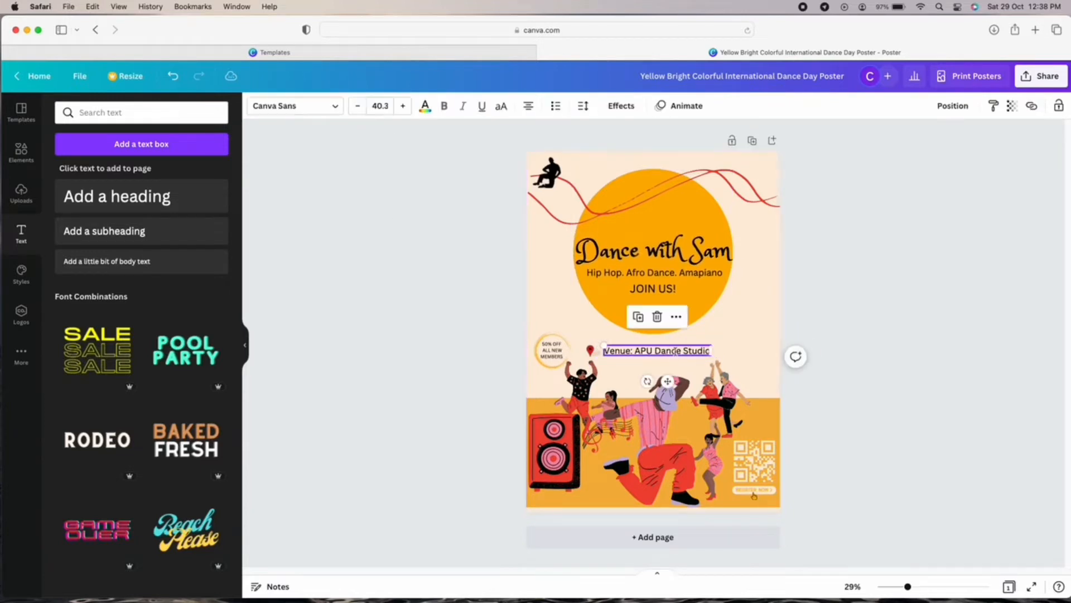
left_click_drag(671, 380, 669, 379)
left_click(747, 322)
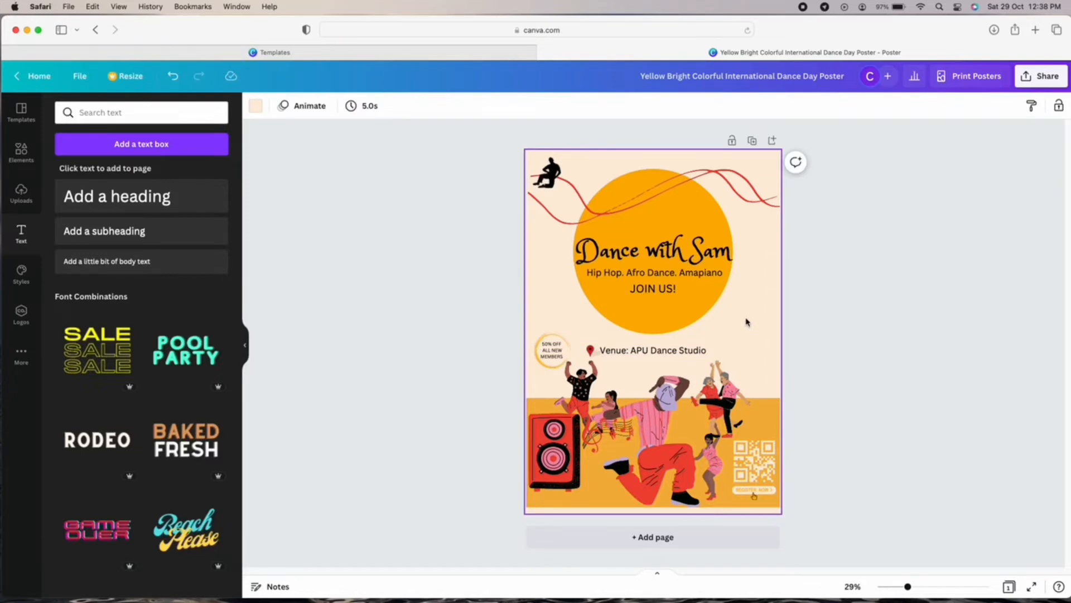
left_click_drag(654, 288, 767, 463)
left_click_drag(731, 426, 766, 457)
Make JOIN US! white and set it in the Bodoni FLF font.
left_click(425, 105)
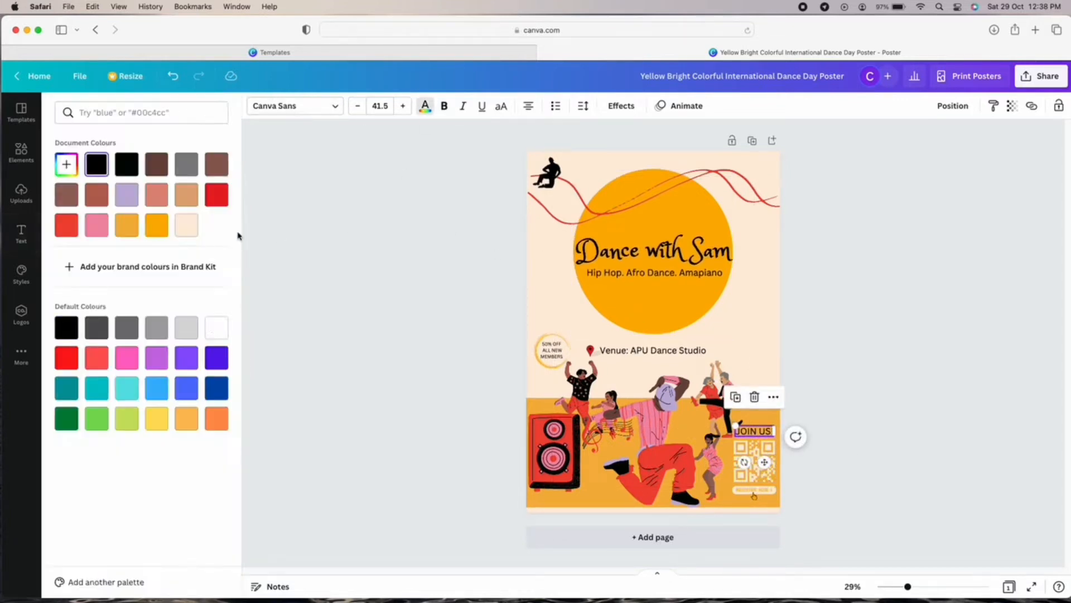
left_click(212, 329)
left_click(912, 454)
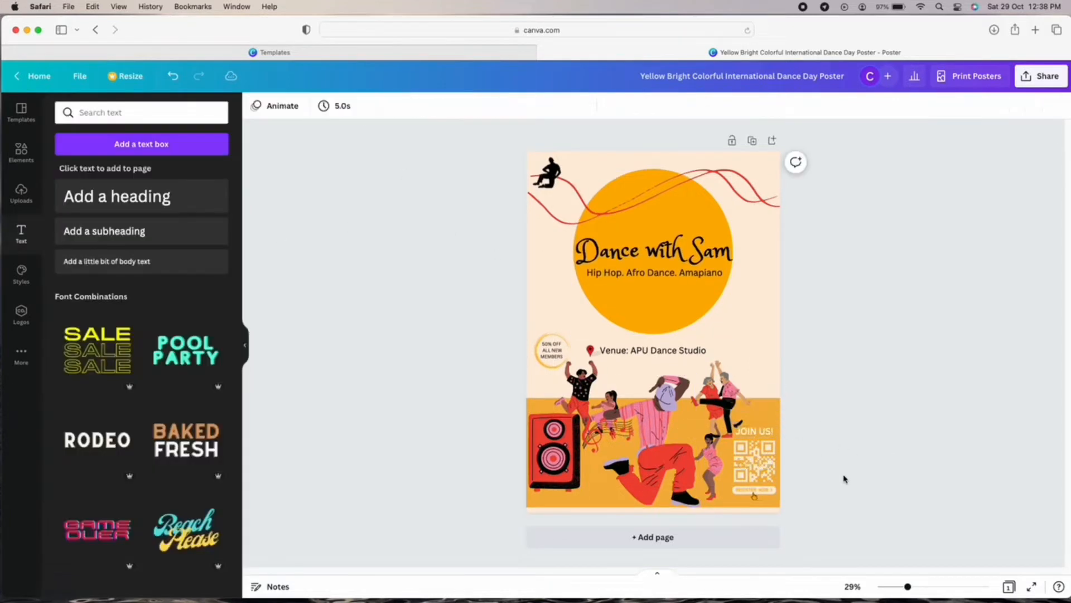
left_click(684, 257)
left_click(684, 273)
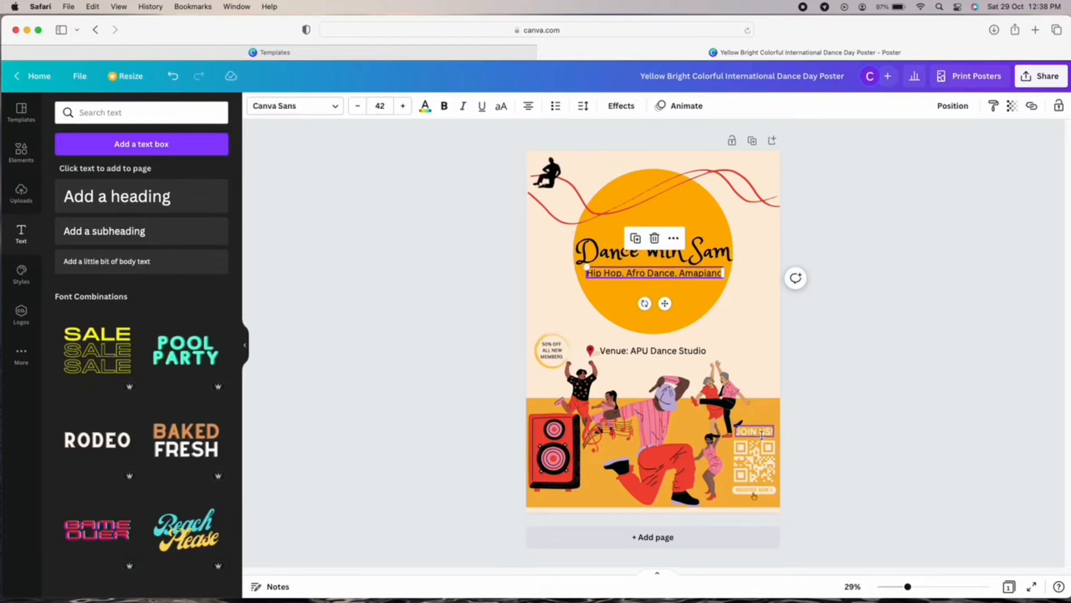
left_click(758, 431)
left_click(335, 106)
scroll(140, 291, "down", 5)
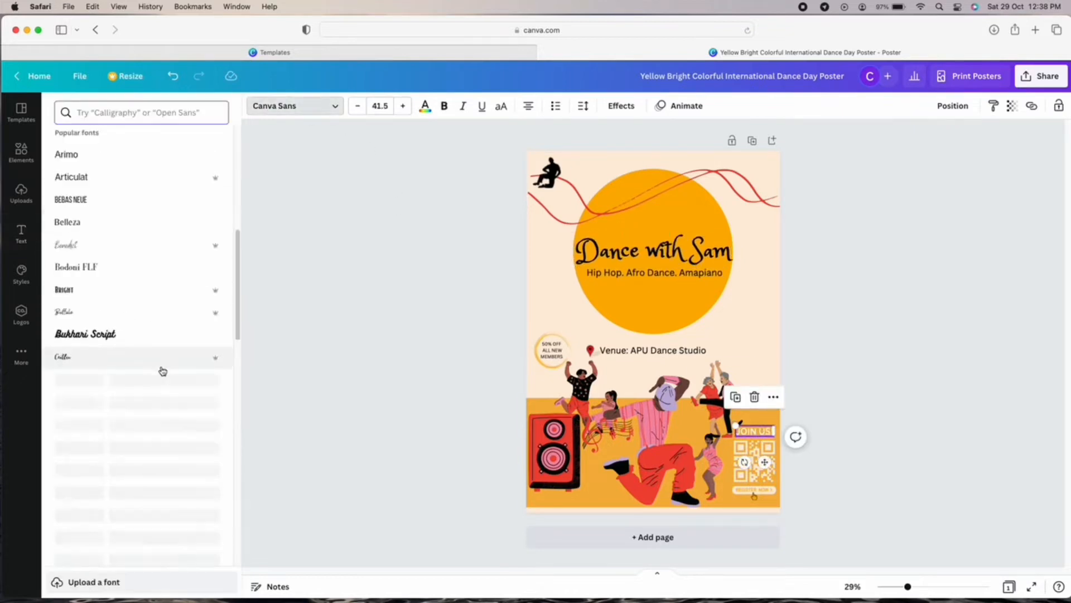
left_click(86, 265)
left_click(892, 427)
Nudge JOIN US! slightly down and the dancing couple graphic up-left.
left_click_drag(761, 433, 762, 435)
left_click(883, 433)
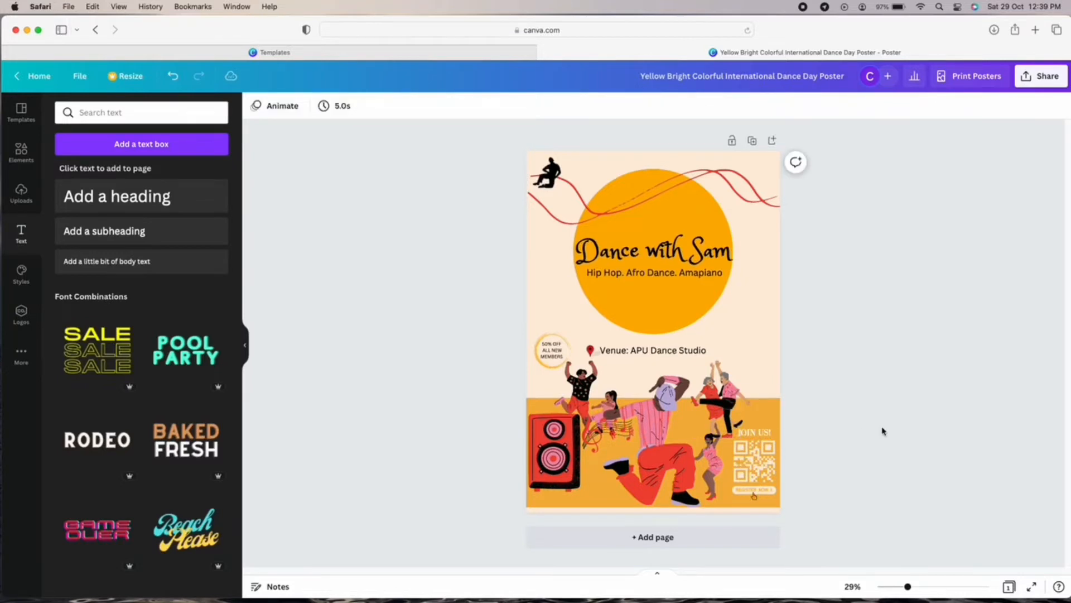
left_click_drag(727, 413, 736, 393)
left_click(888, 440)
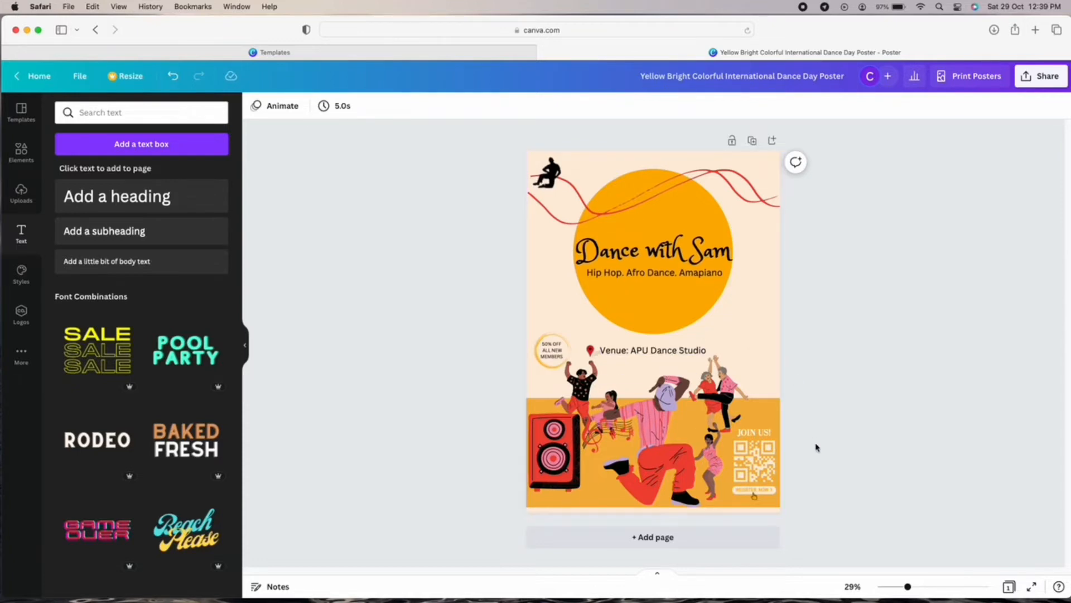
Add a body text box reading 'For Enquiries Contact:' with the contact's name and phone number.
left_click(624, 298)
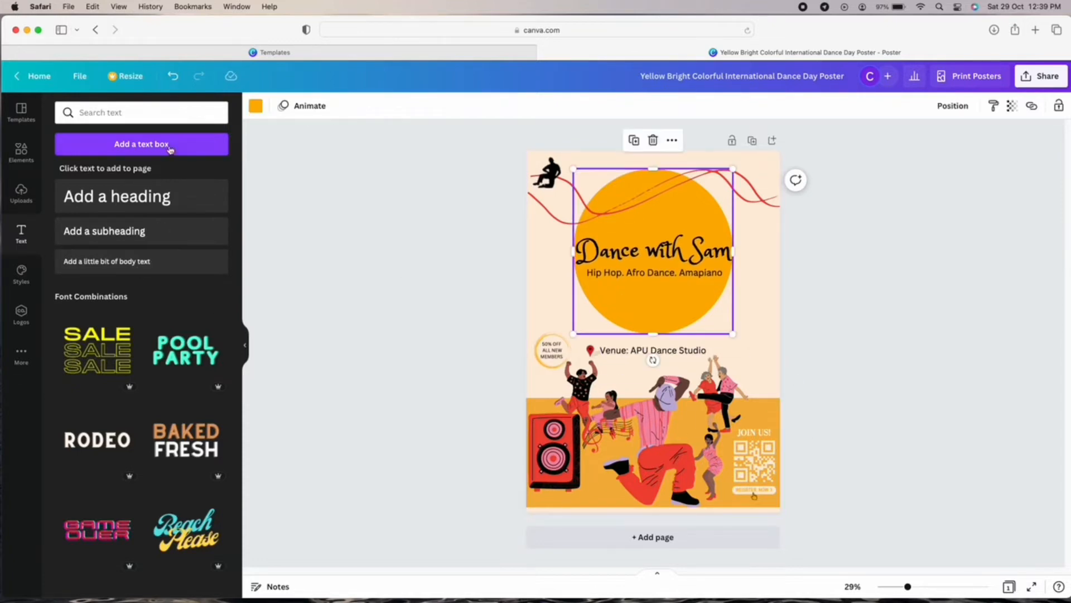
left_click(149, 271)
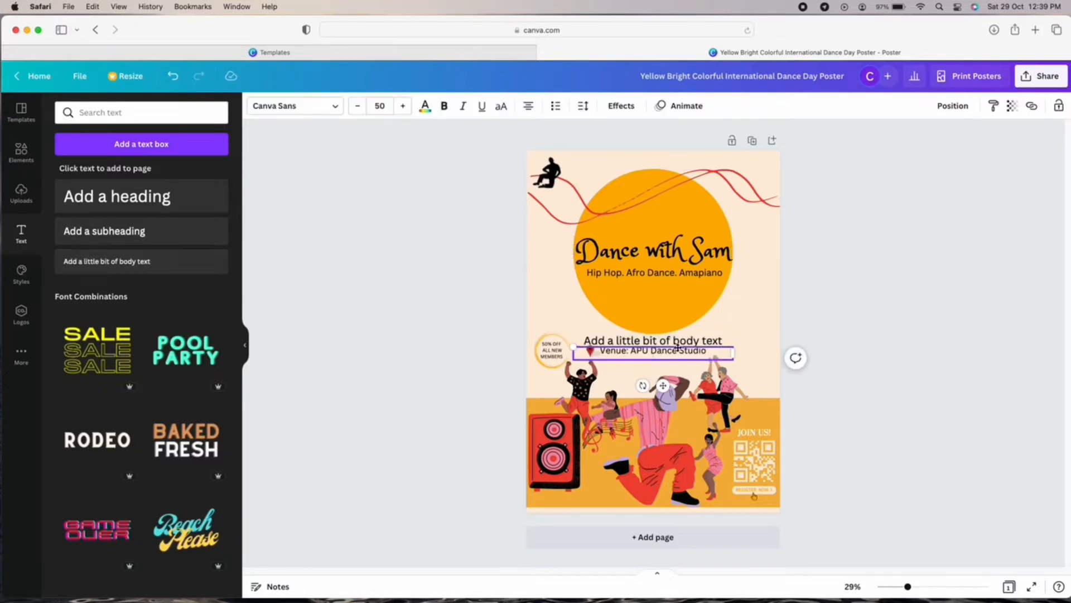
key("Delete")
key("r")
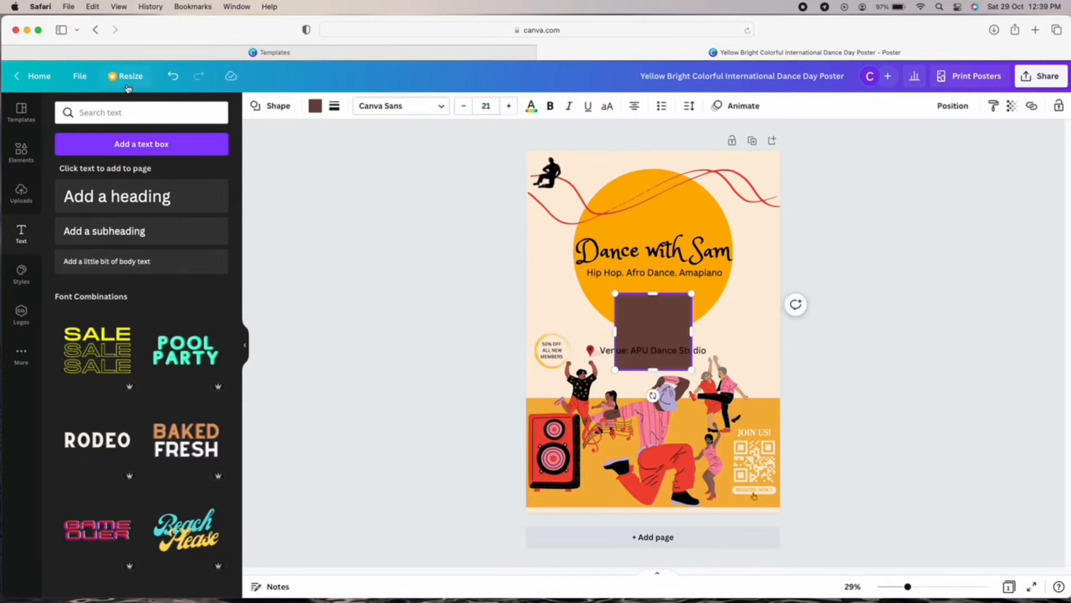
left_click(172, 78)
left_click(150, 261)
type("for")
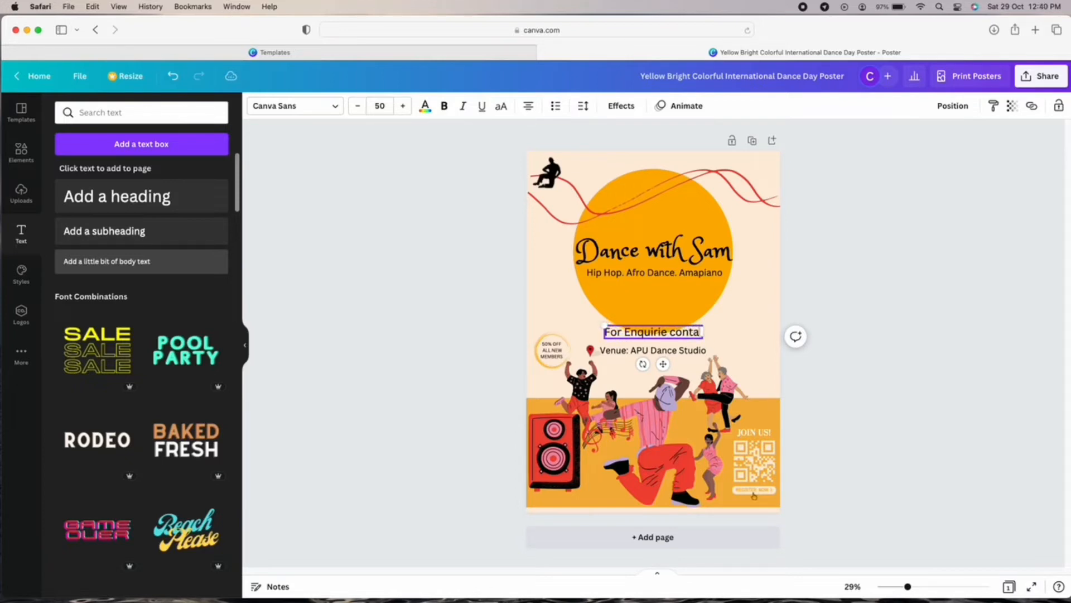
type(":")
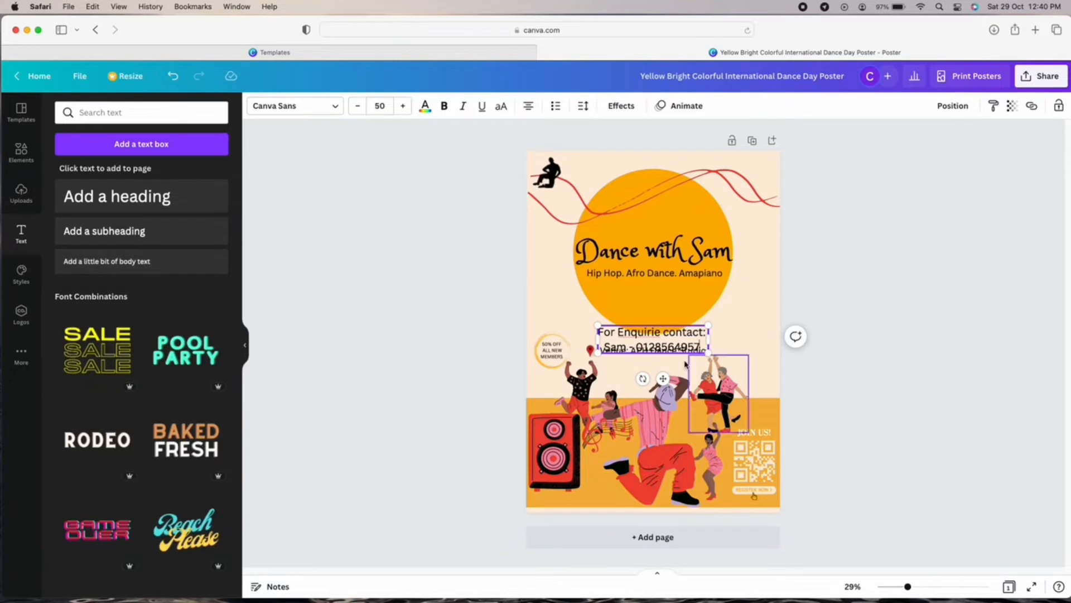
Move the enquiries text left, correct 'Enquirie' to 'Enquiries', and left-align it.
left_click_drag(663, 378, 574, 353)
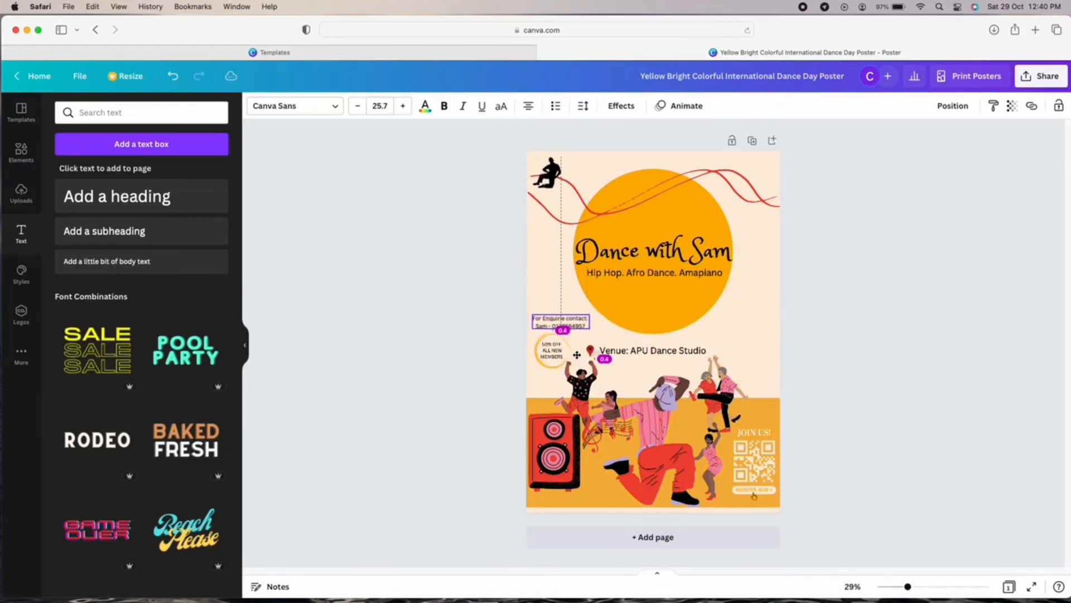
left_click(568, 320)
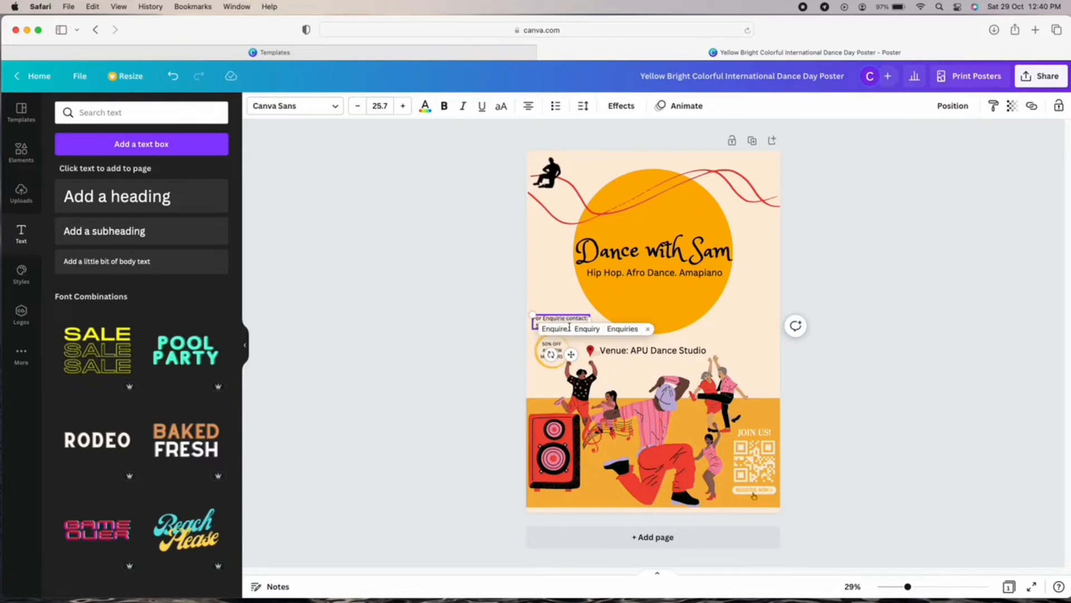
type("s")
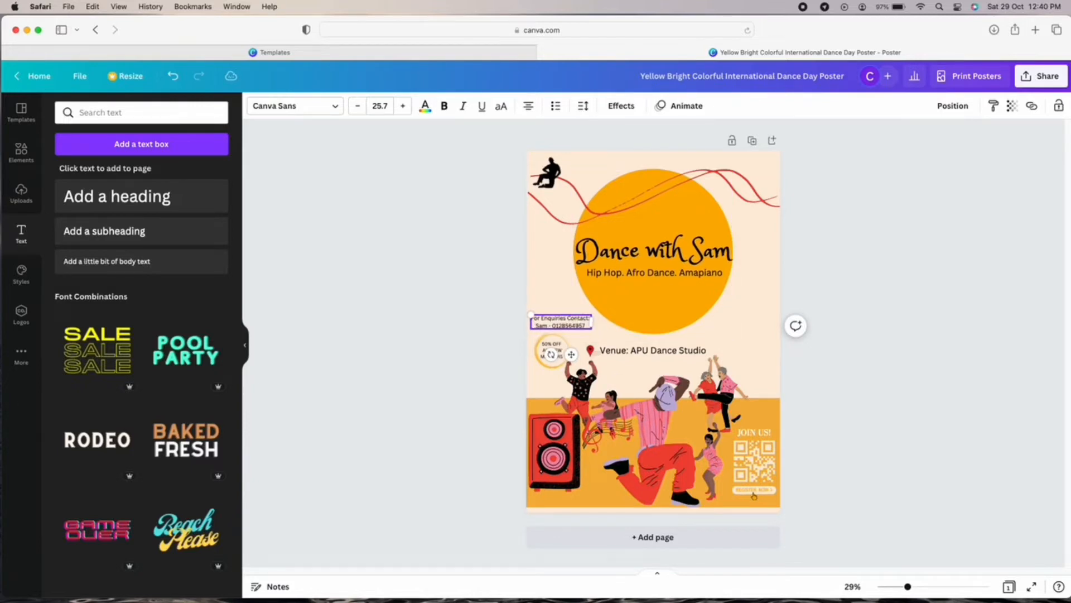
left_click(745, 344)
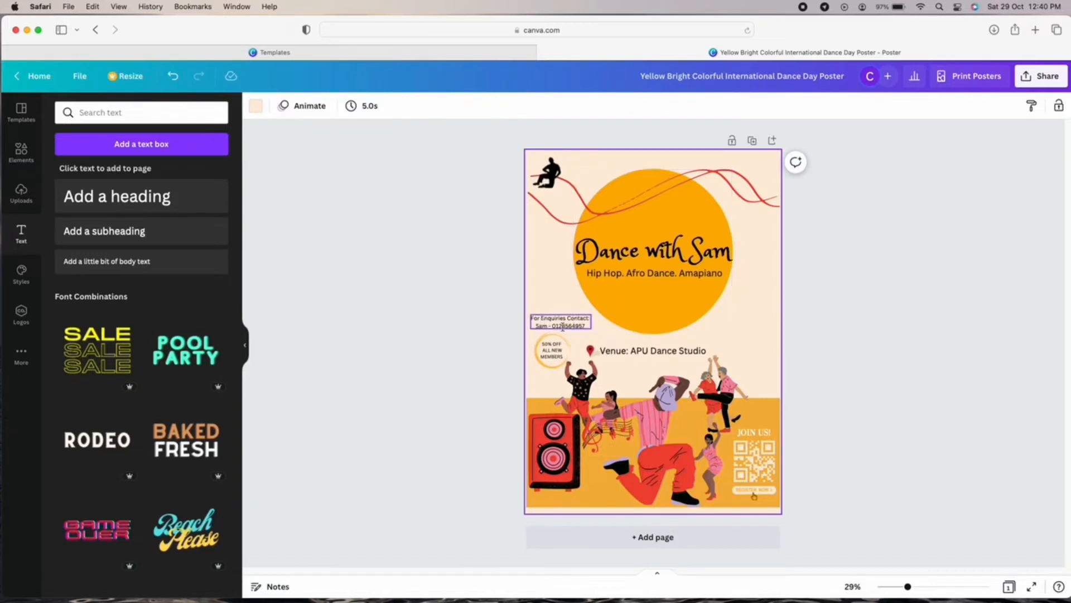
left_click(539, 328)
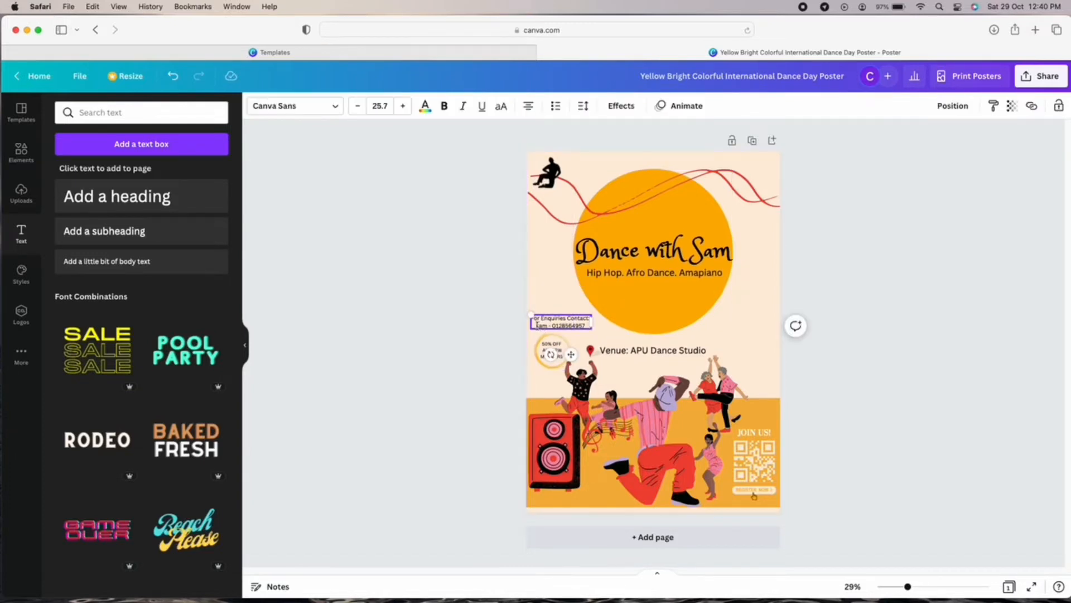
left_click(528, 114)
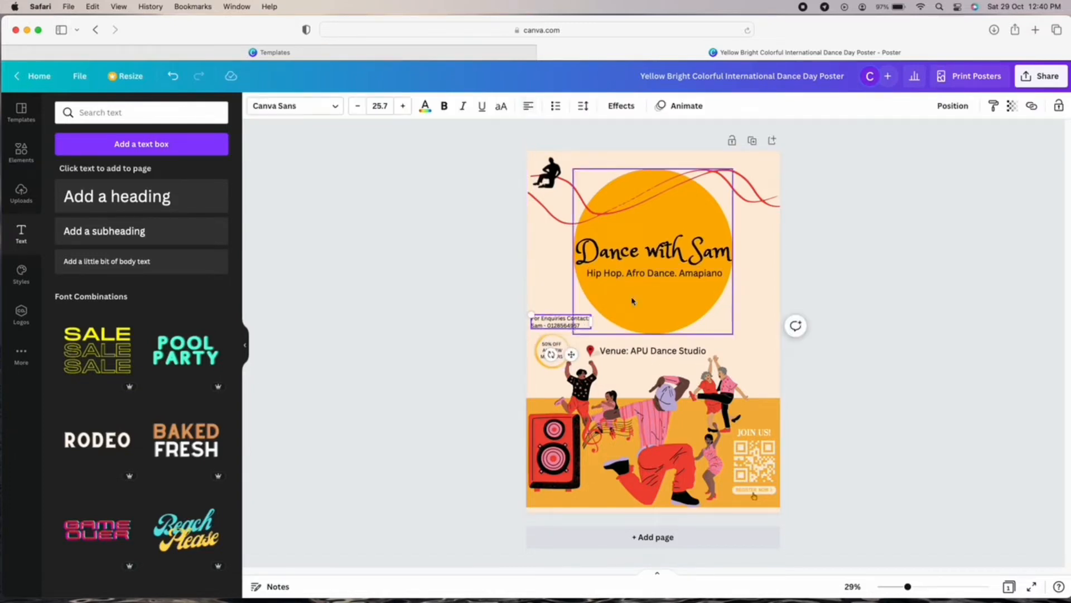
left_click(635, 301)
left_click(916, 373)
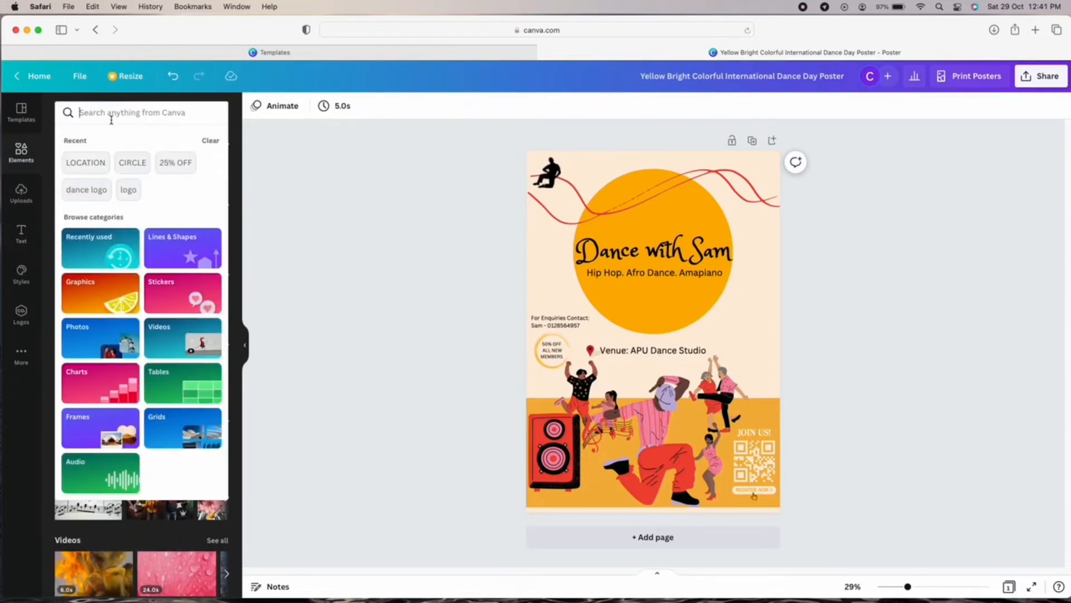
Search elements for 'instagram' and reshape the orange circle into a flat ellipse at the top.
left_click(108, 114)
type("instagram")
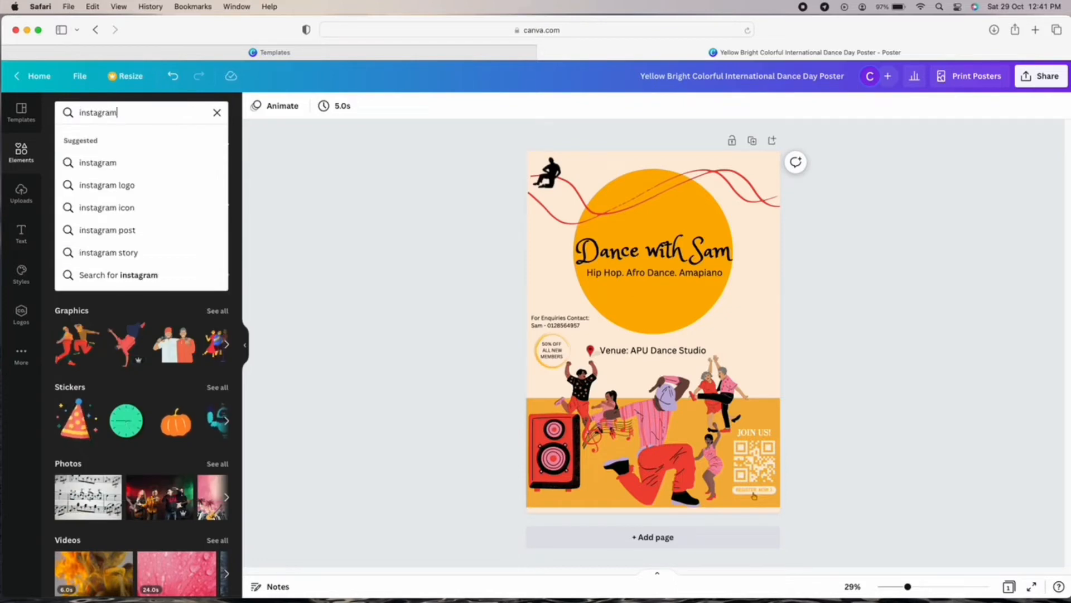
left_click(720, 321)
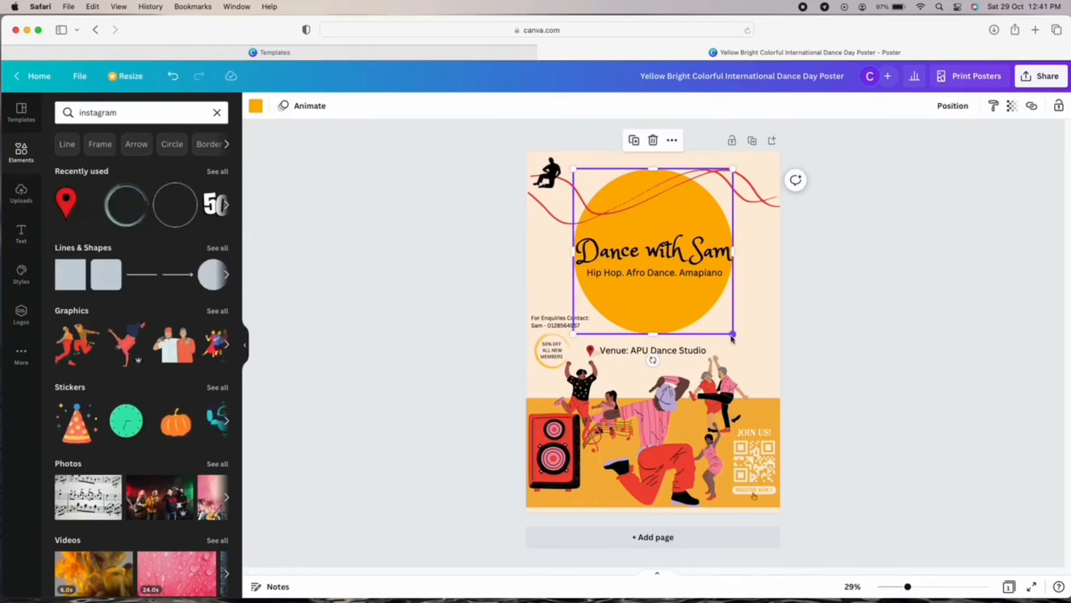
left_click_drag(732, 334, 754, 223)
left_click(685, 259)
left_click(697, 253)
left_click_drag(592, 221, 555, 221)
left_click_drag(654, 285, 650, 242)
Tuck the subtitle into the ellipse and raise and shrink the pink-shirt dancer beneath it.
left_click_drag(702, 270, 701, 210)
left_click(737, 290)
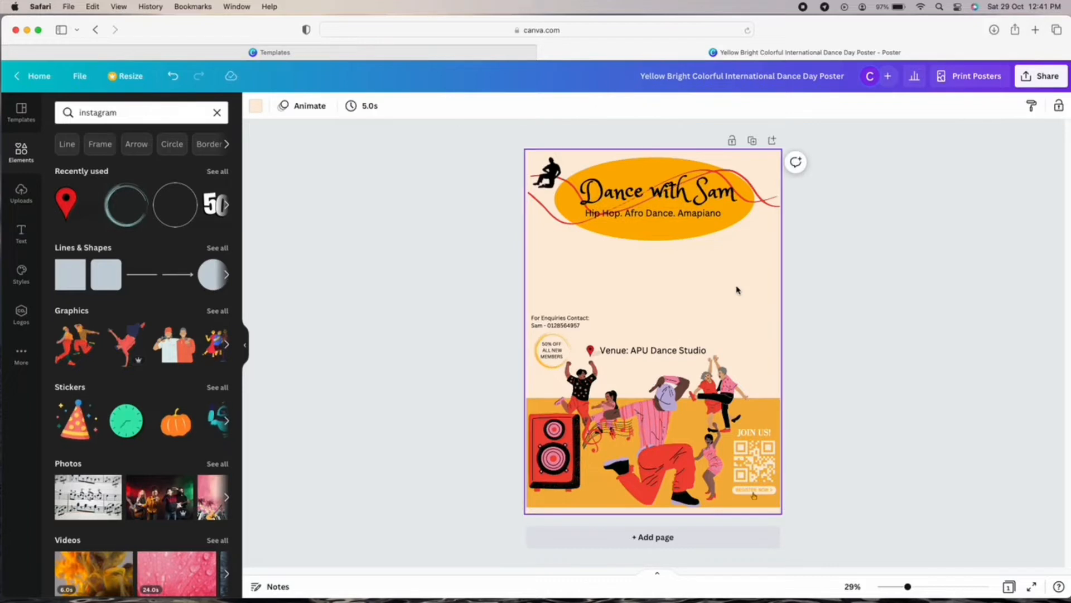
left_click_drag(665, 484, 668, 362)
left_click_drag(592, 377, 644, 303)
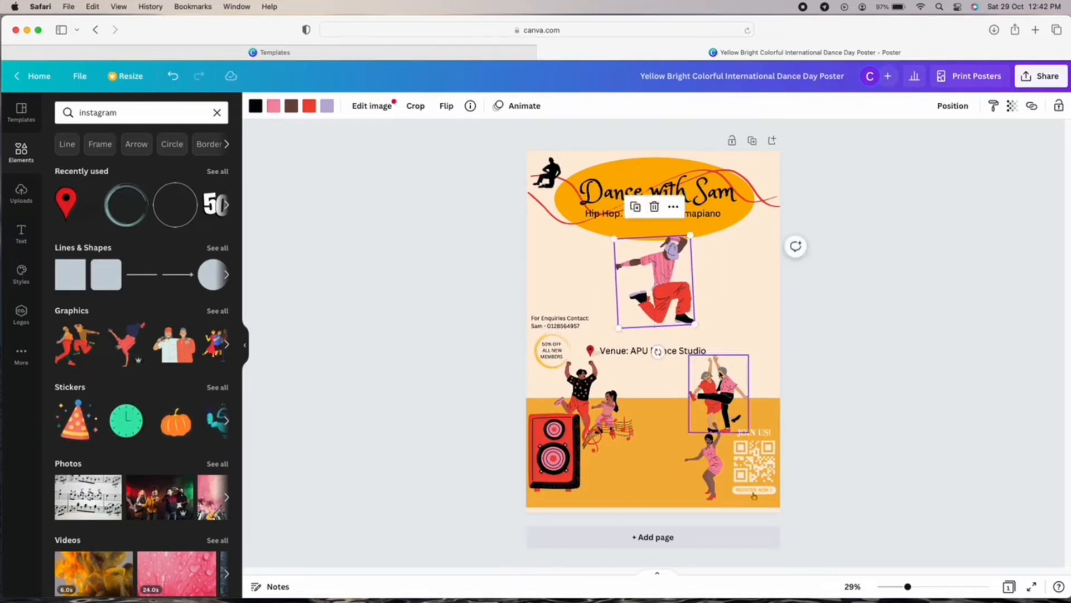
Spread the dancer, couple, two-dancers and pink-dancer graphics to new spots in the lower half.
left_click(709, 354)
left_click(707, 352)
left_click(710, 286)
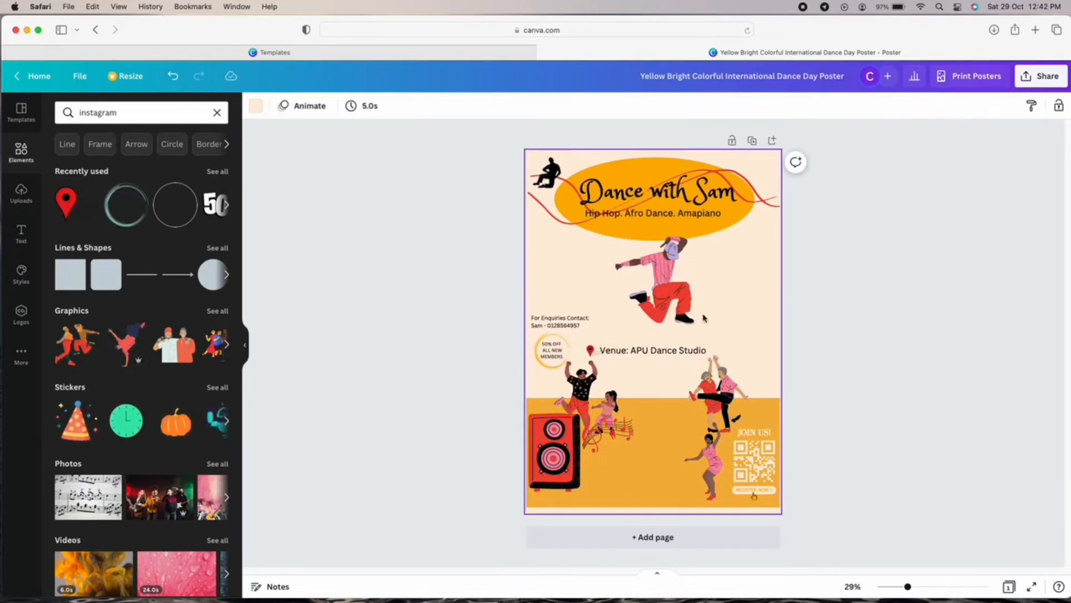
left_click_drag(677, 298, 676, 284)
left_click(755, 302)
left_click_drag(746, 408, 773, 399)
left_click(678, 388)
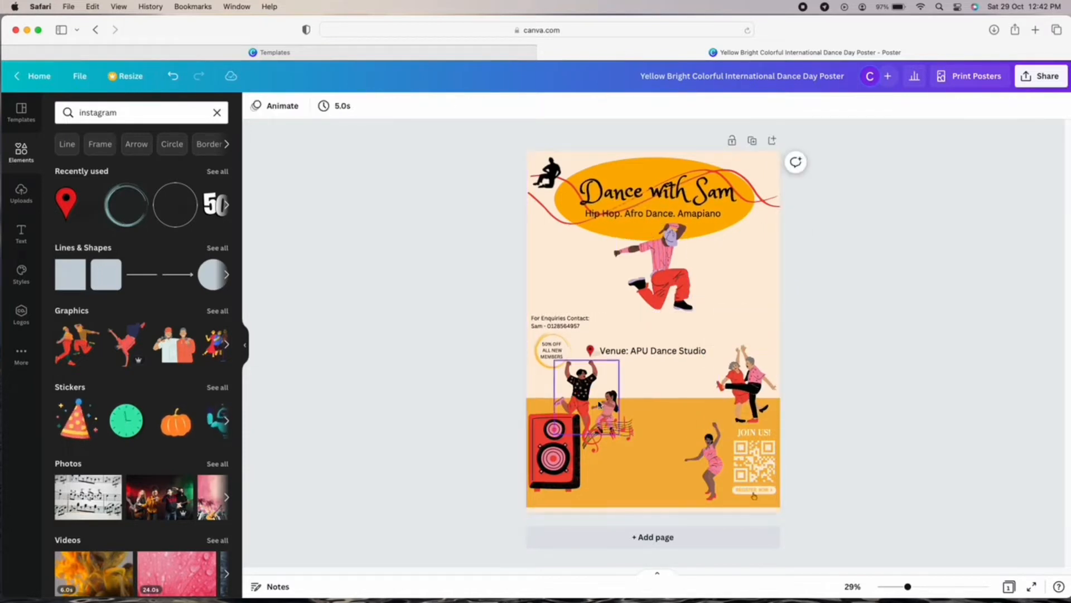
mouse_move(599, 402)
left_mouse_down()
mouse_move(624, 482)
mouse_move(584, 395)
mouse_move(597, 395)
left_mouse_up()
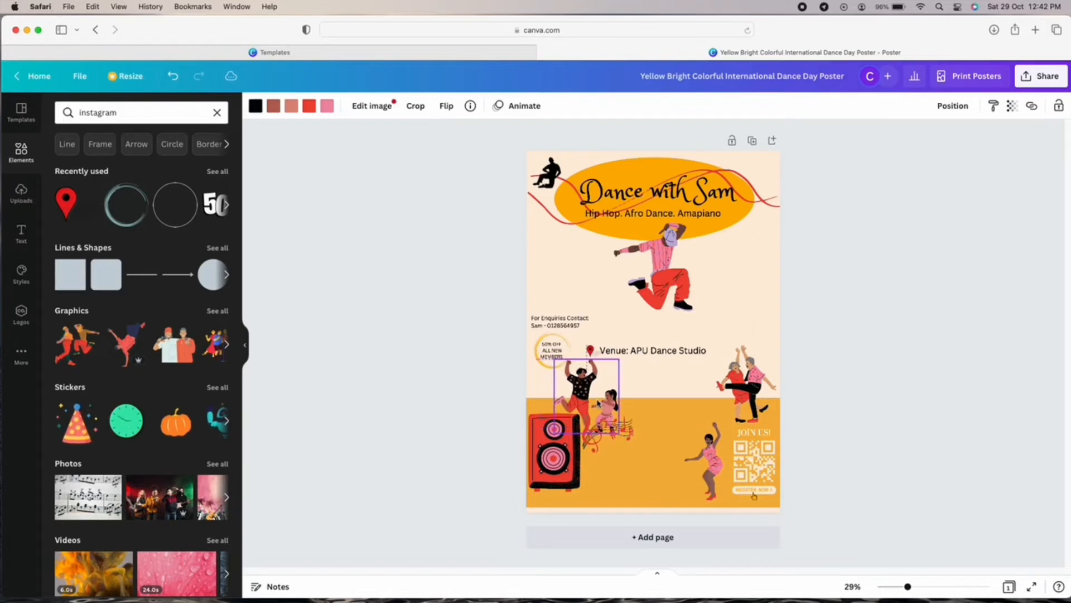
left_click_drag(715, 455, 617, 454)
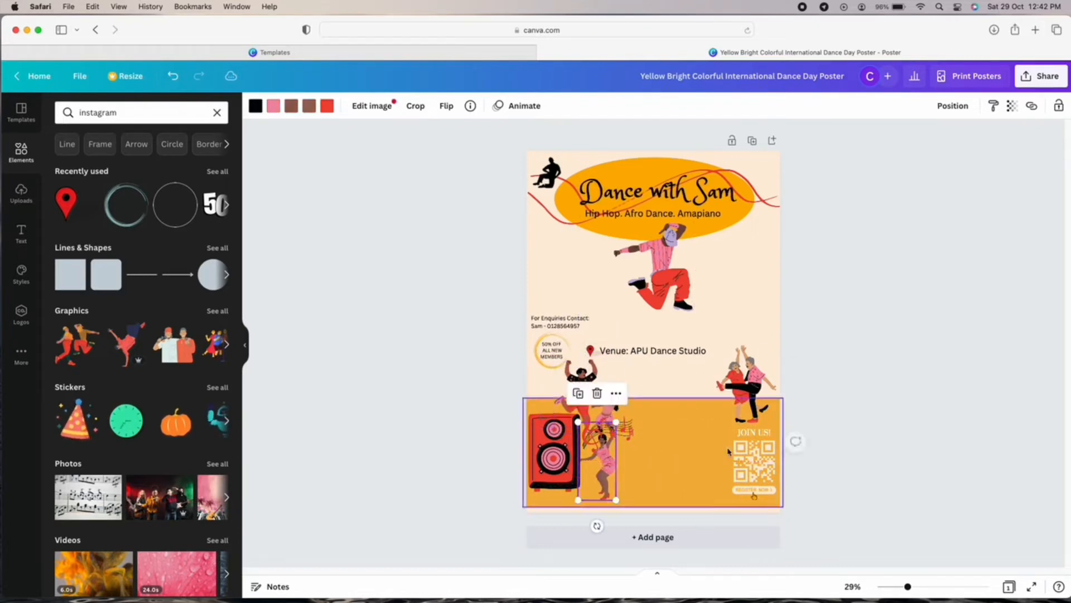
left_click(636, 390)
Move the venue line down and nudge the red location pin beside it.
left_click_drag(637, 353, 642, 381)
left_click(592, 350)
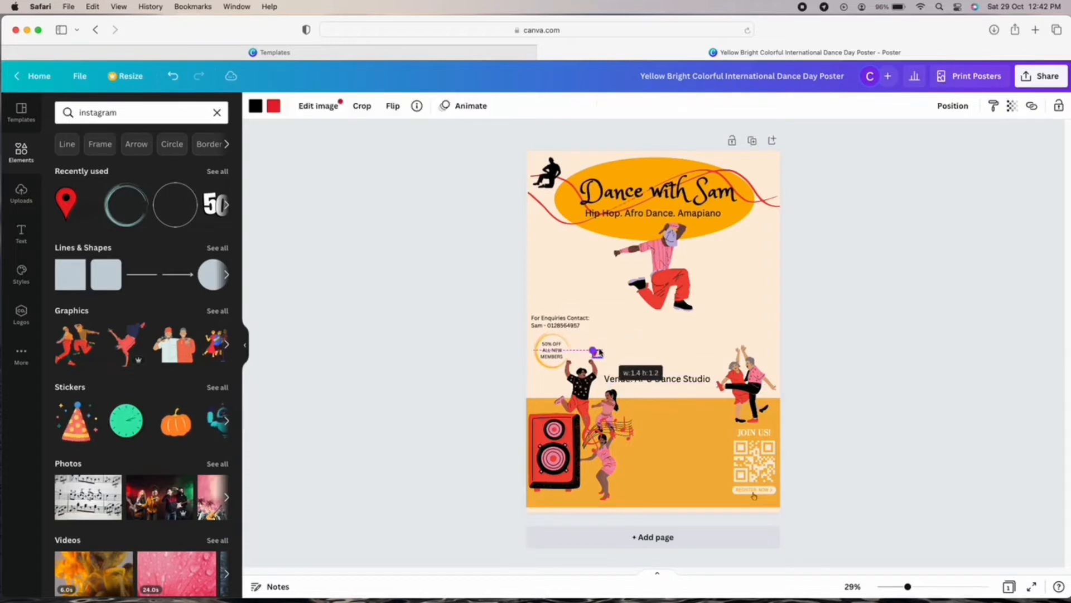
left_click_drag(616, 383, 620, 391)
left_click(632, 368)
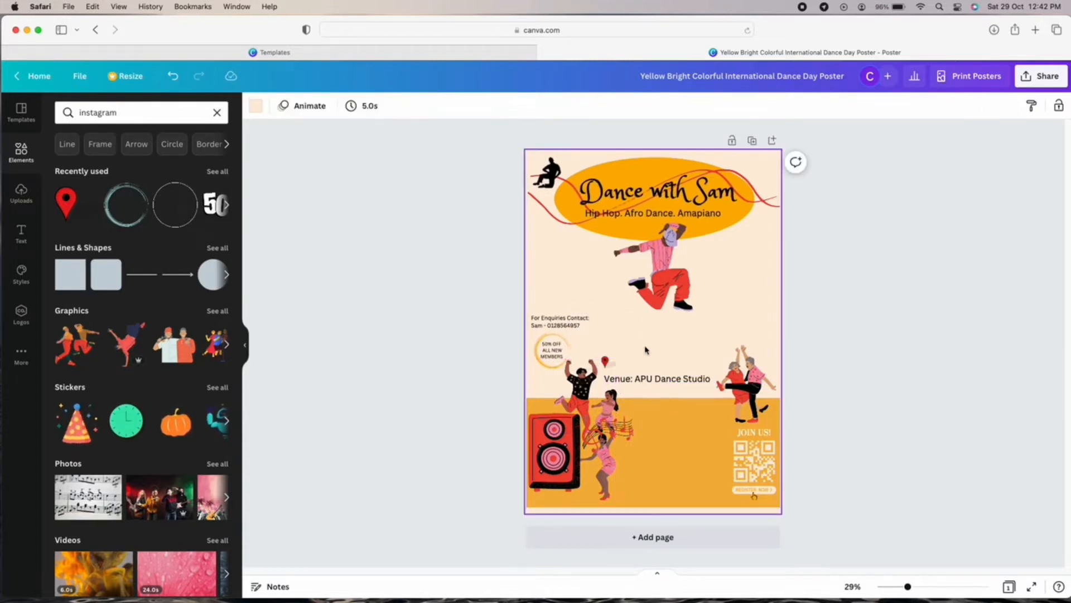
Add a body text line reading 'Location: Asia Pacific University of Technology (APU BUKIT JALIL)'.
left_click(31, 199)
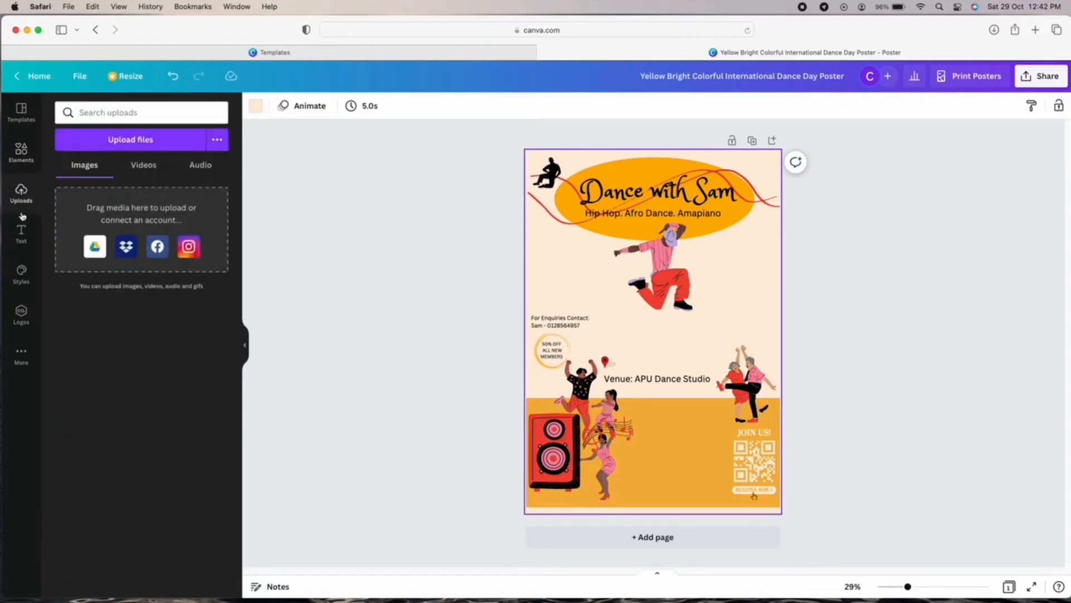
left_click(21, 233)
left_click(171, 261)
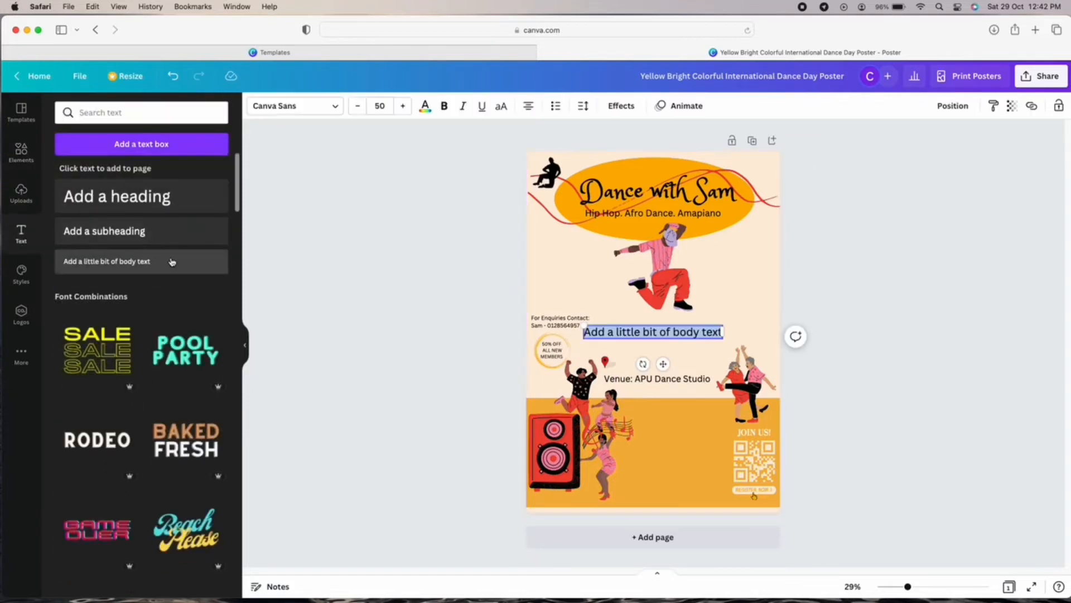
key("BackSpace")
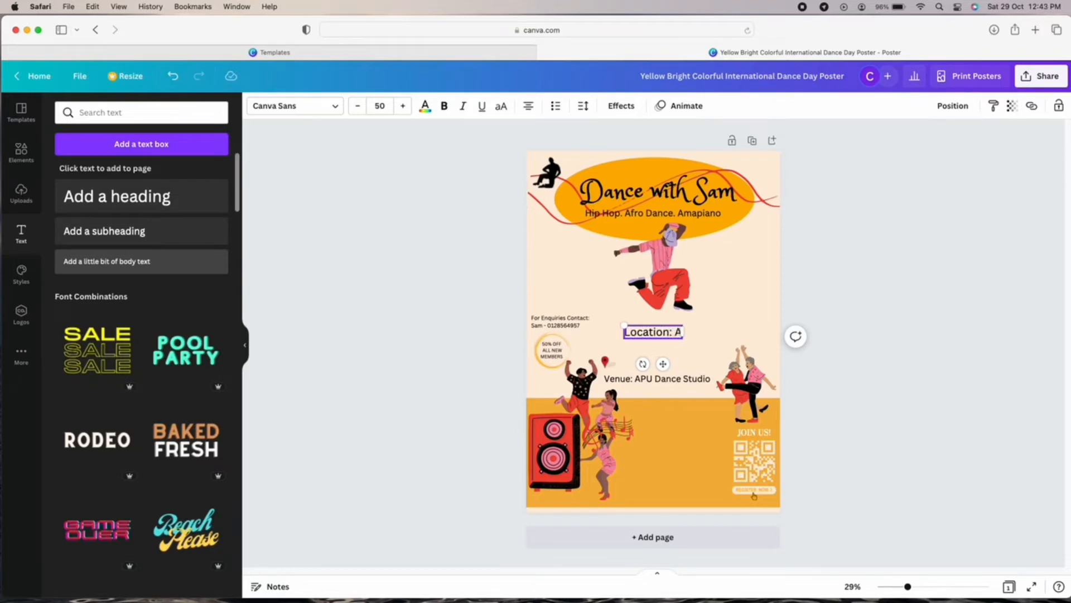
type("Location: Asia Pacific")
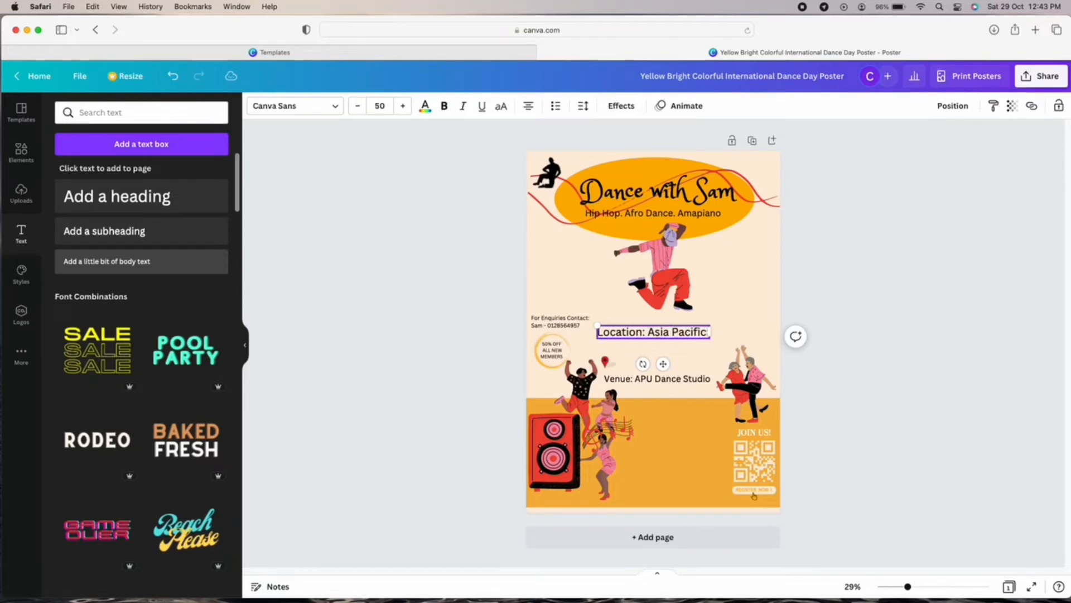
type(" University of Technology")
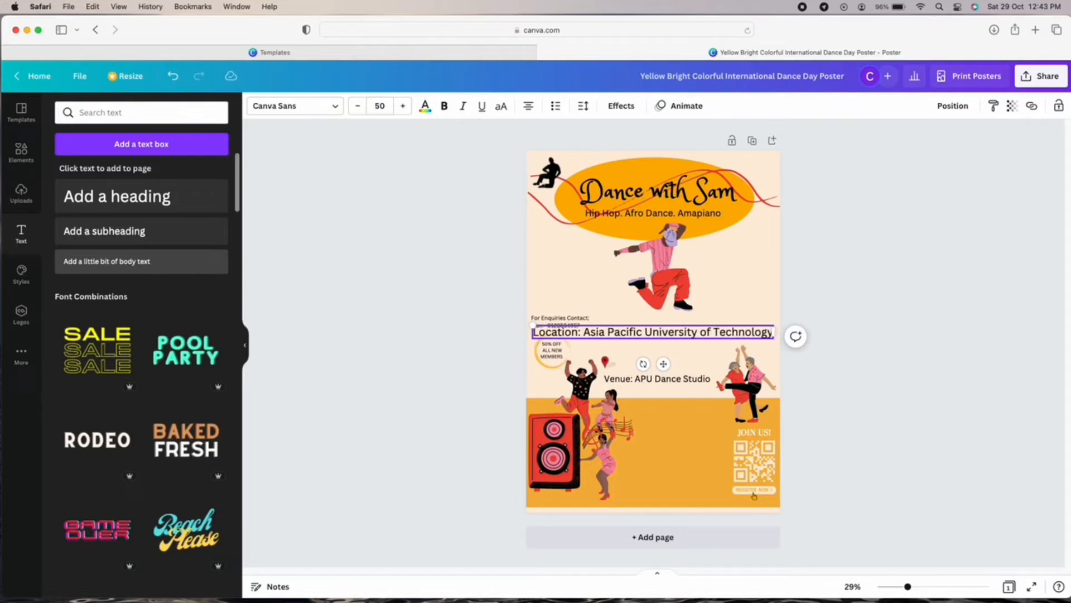
type("(APU")
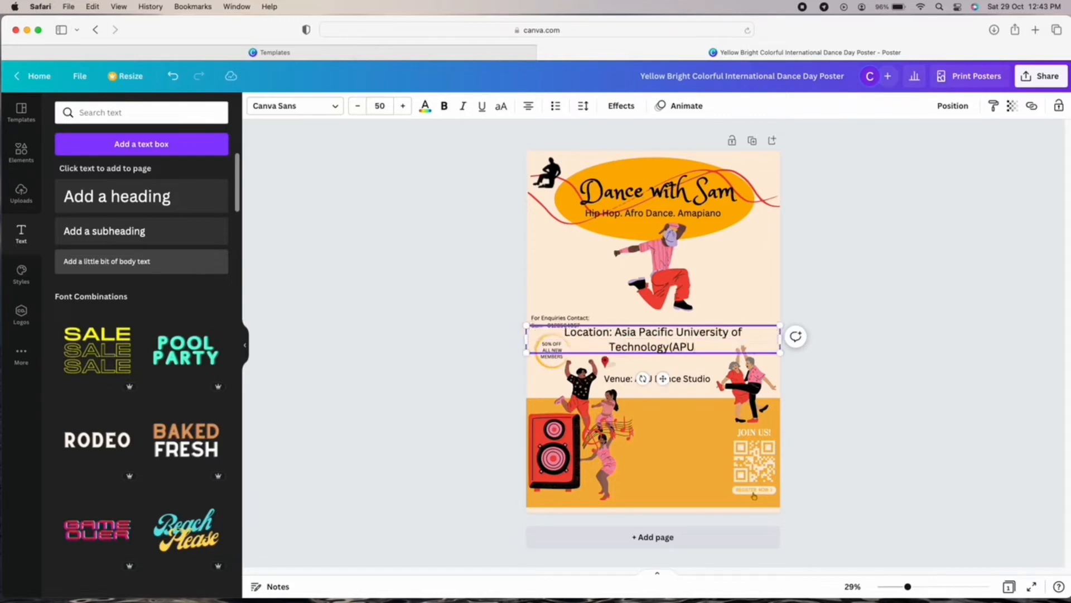
type(")")
key("BackSpace")
key("BackSpace")
key("BackSpace")
key("BackSpace")
key("BackSpace")
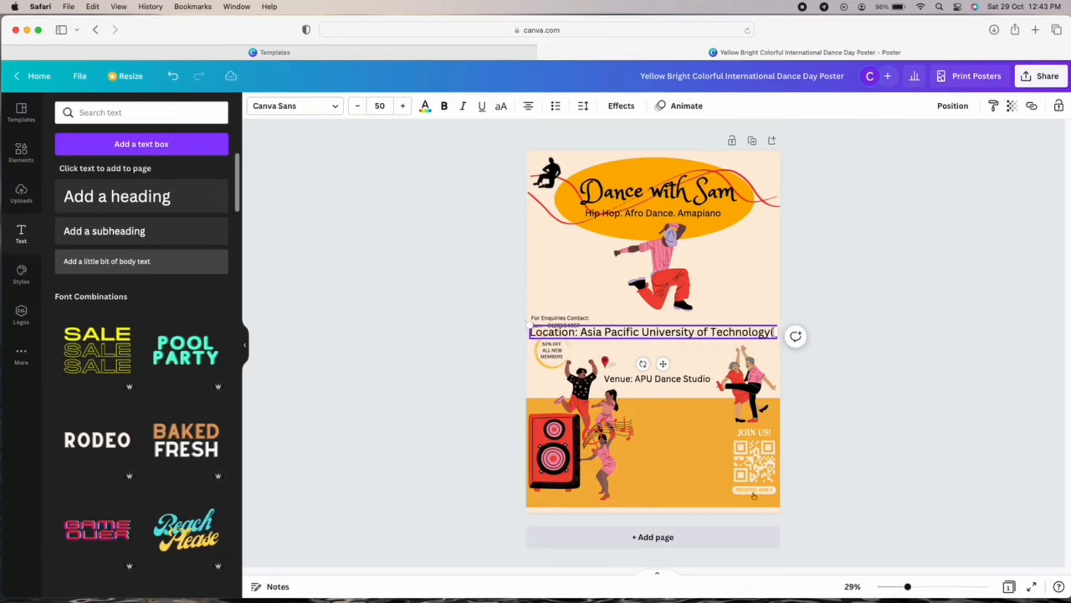
type("(a")
key("BackSpace")
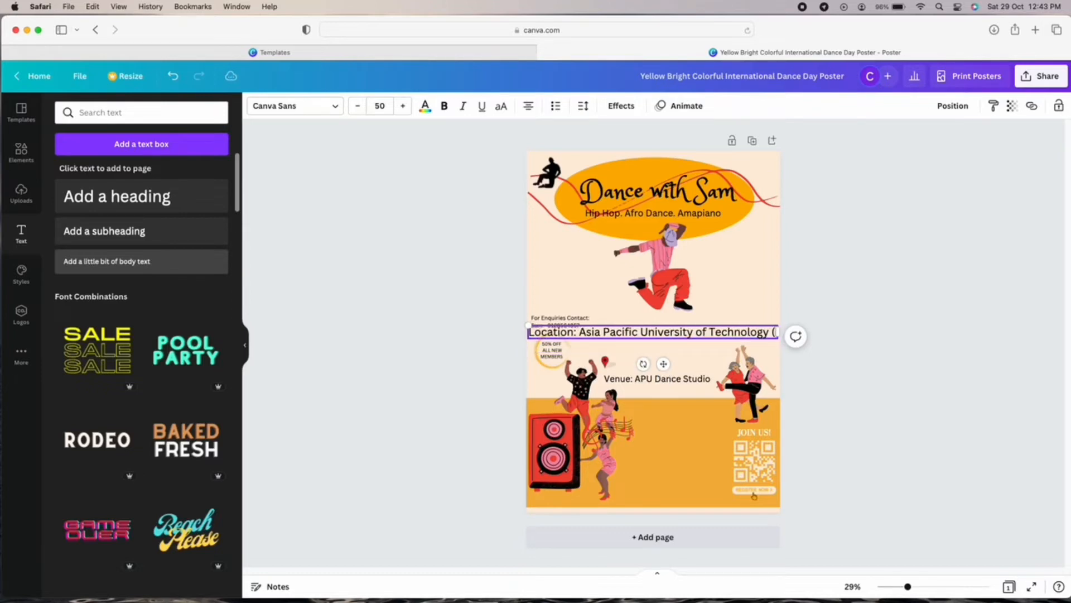
type("APU BUKIT JALIL")
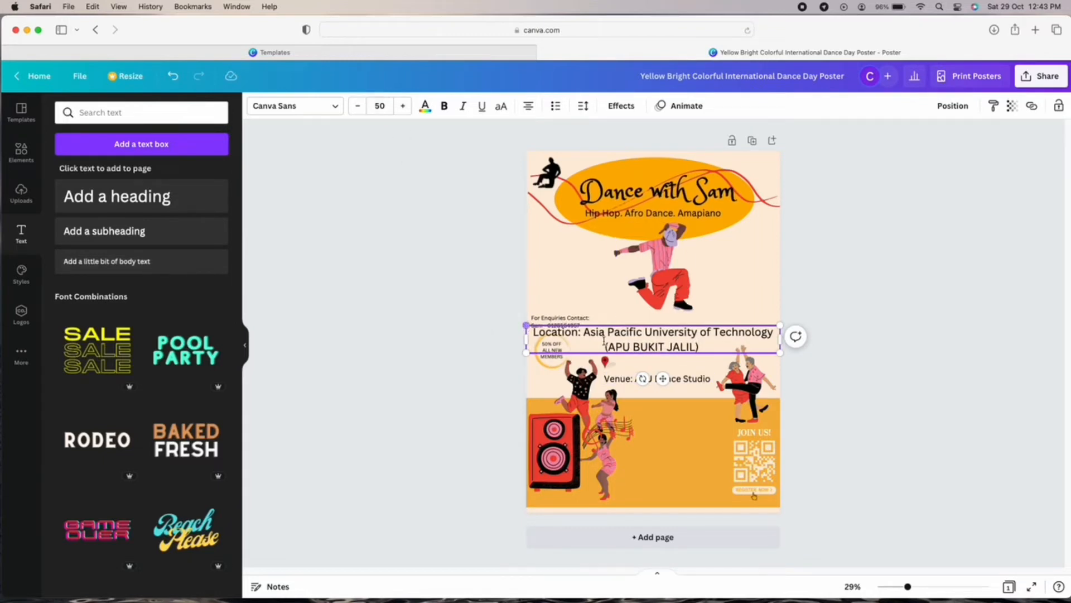
Shrink the Location text box and place it above the Venue line beside the pin.
left_click_drag(780, 354, 658, 341)
left_click_drag(606, 365, 667, 395)
left_click(869, 370)
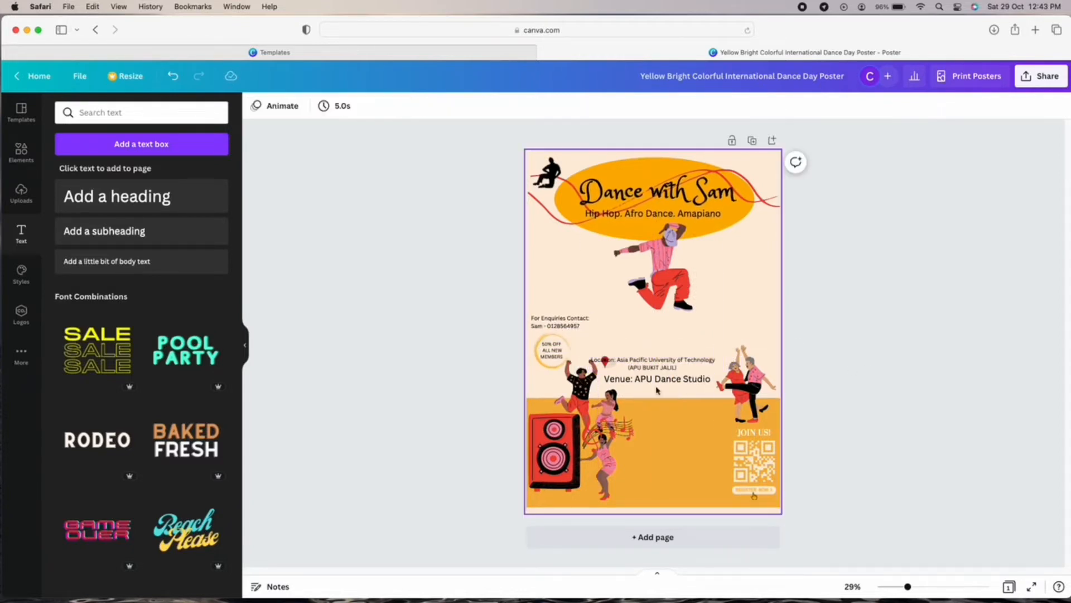
Enlarge the Location text three sizes and narrow its box so it wraps onto two lines.
left_click(655, 366)
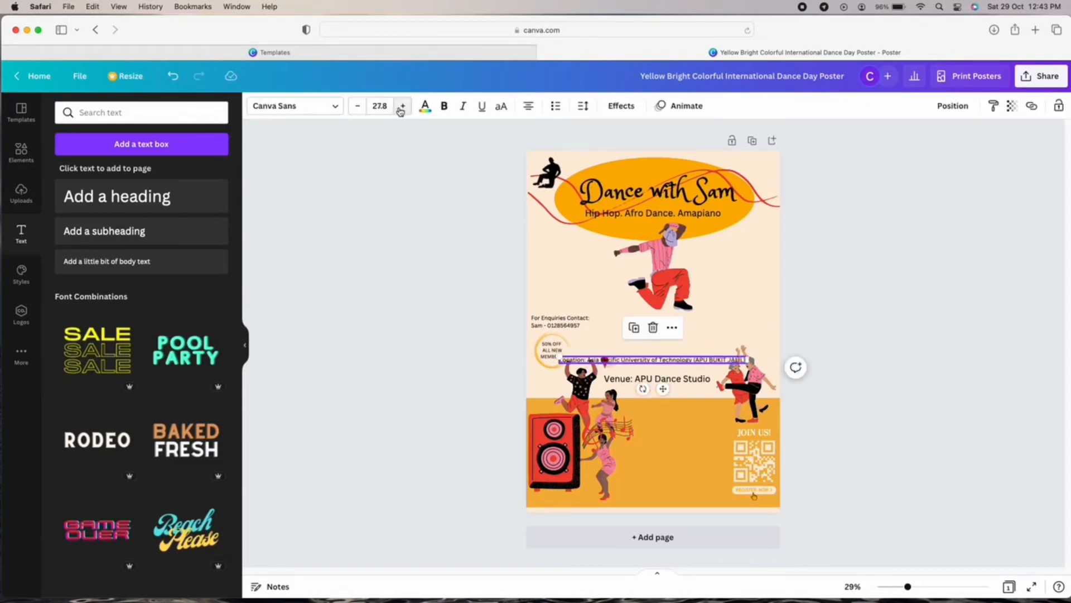
left_click(948, 346)
left_click(660, 362)
left_click_drag(665, 390, 676, 375)
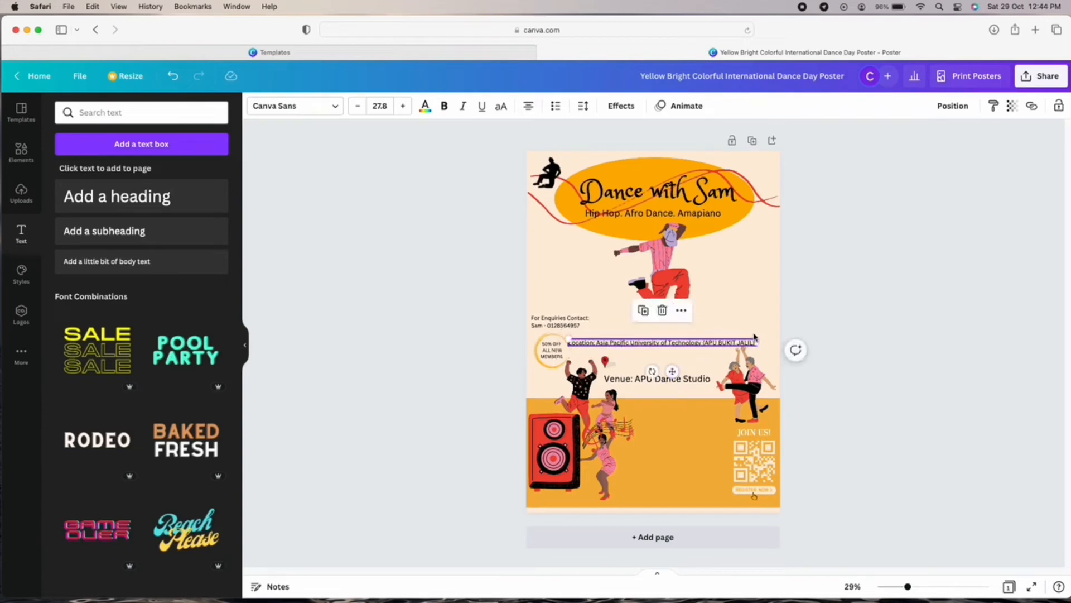
left_click(400, 106)
left_click(399, 107)
left_click(400, 106)
left_click(400, 107)
left_click(400, 106)
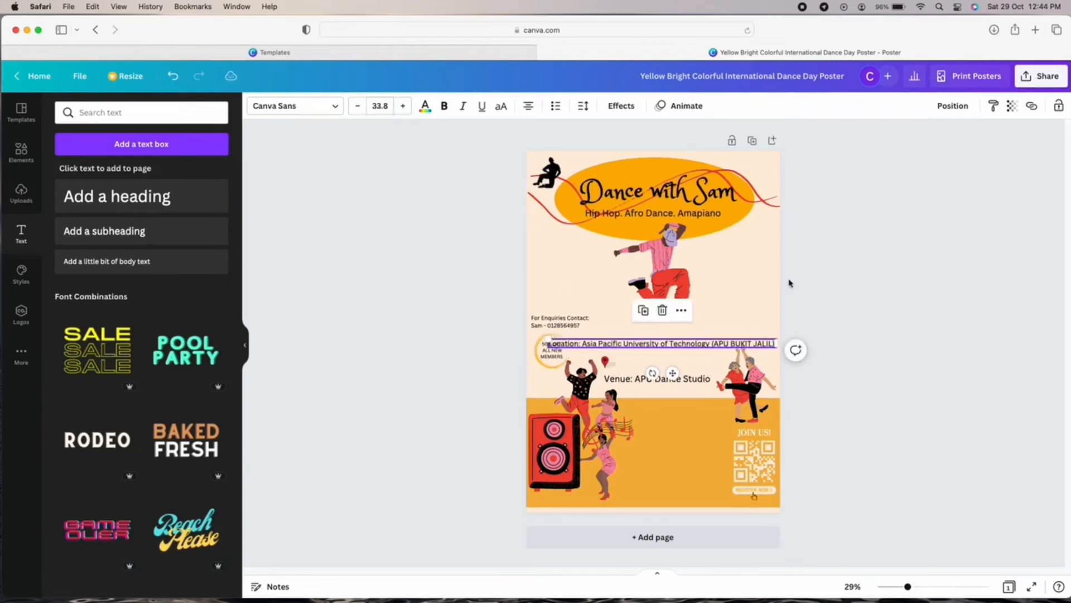
left_click(400, 107)
left_click_drag(778, 344, 684, 346)
left_click_drag(631, 384, 684, 399)
left_click(815, 330)
Reduce the Venue text four sizes and nudge the Venue and Location lines into alignment.
left_click(692, 380)
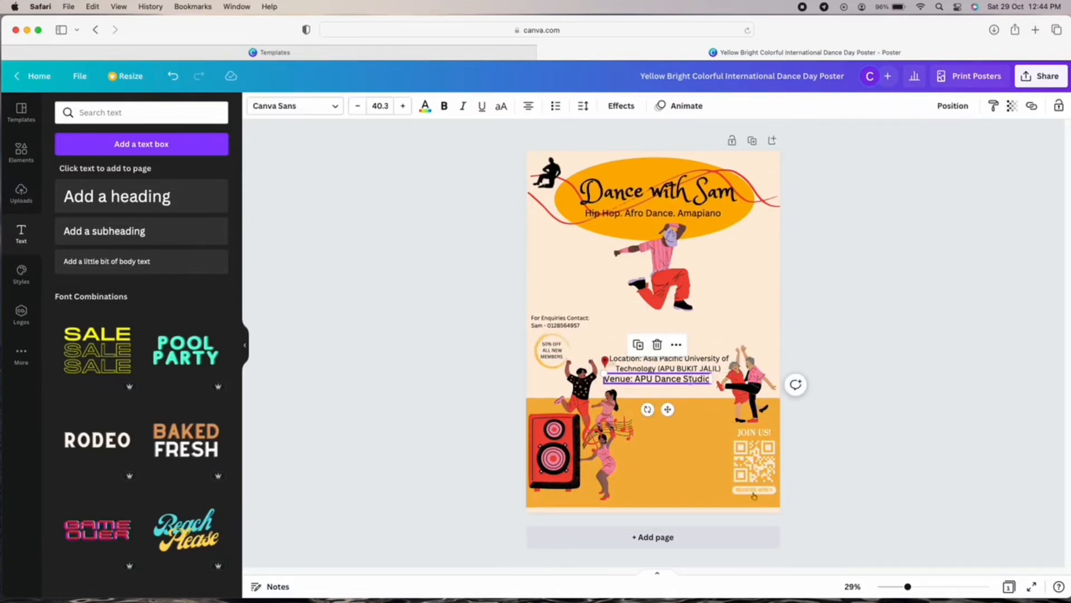
left_click(357, 105)
left_click(357, 106)
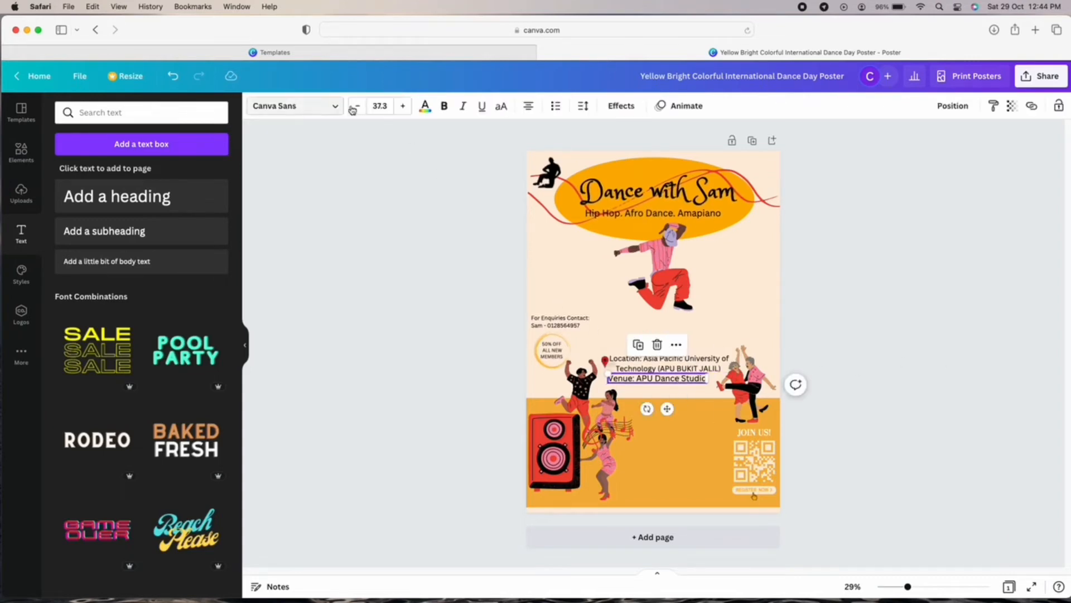
left_click(357, 106)
left_click(358, 106)
left_click(357, 106)
left_click(953, 318)
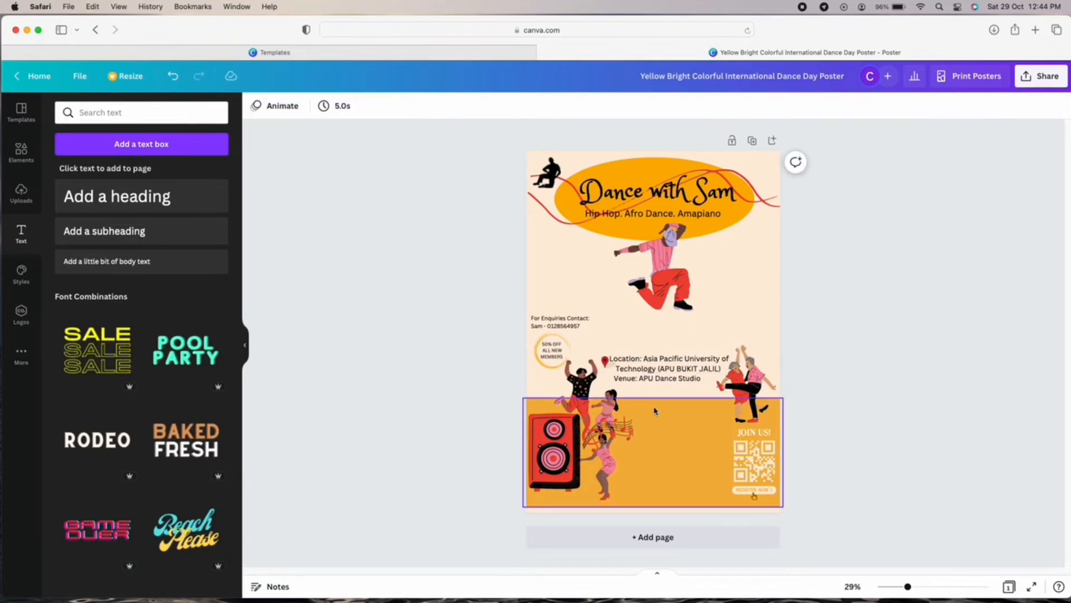
left_click(662, 379)
left_click_drag(668, 408, 668, 414)
left_click(677, 411)
left_click_drag(681, 372, 680, 377)
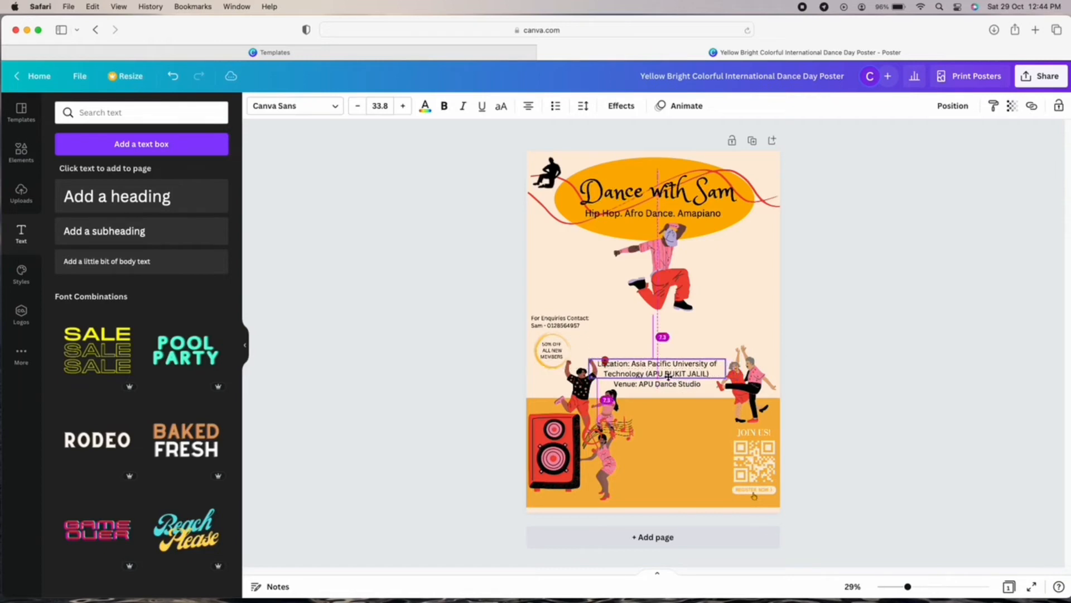
Shift the dancer left, the speaker to the bottom-left corner, and the pin beside Location.
left_click_drag(683, 373, 683, 373)
left_click(674, 409)
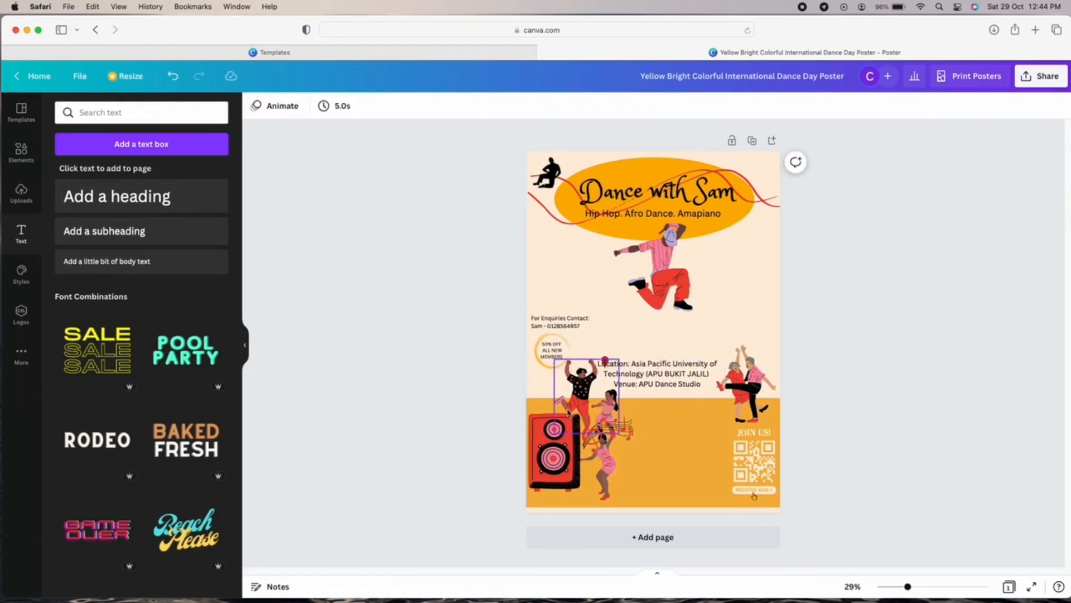
mouse_move(577, 406)
left_mouse_down()
mouse_move(567, 415)
mouse_move(560, 400)
mouse_move(570, 406)
left_mouse_up()
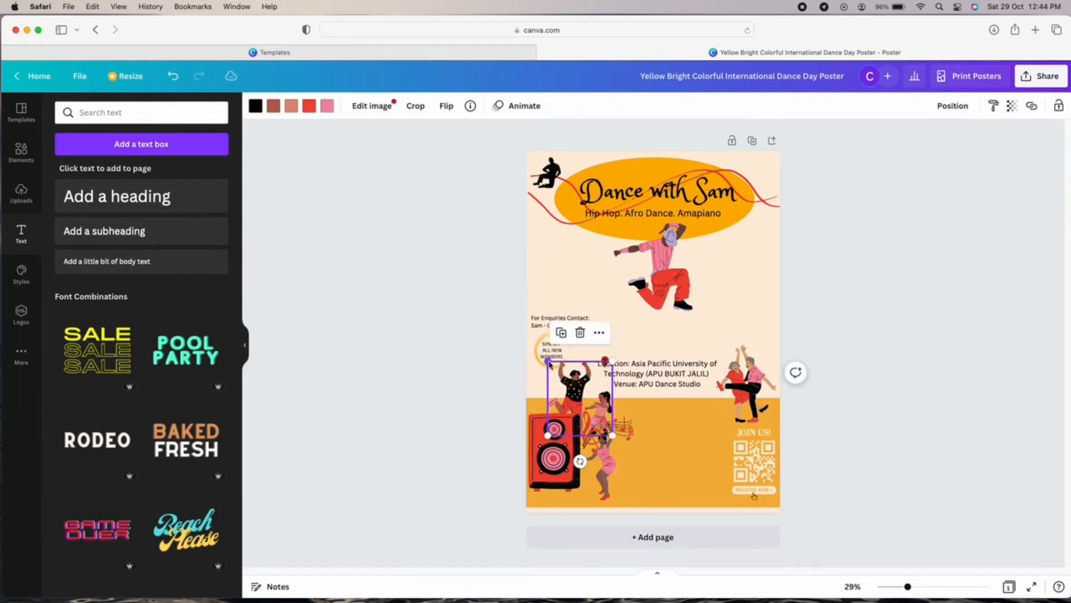
left_click_drag(560, 458, 557, 473)
left_click_drag(577, 384, 580, 395)
left_click_drag(629, 431, 624, 430)
left_click(672, 446)
left_click(954, 366)
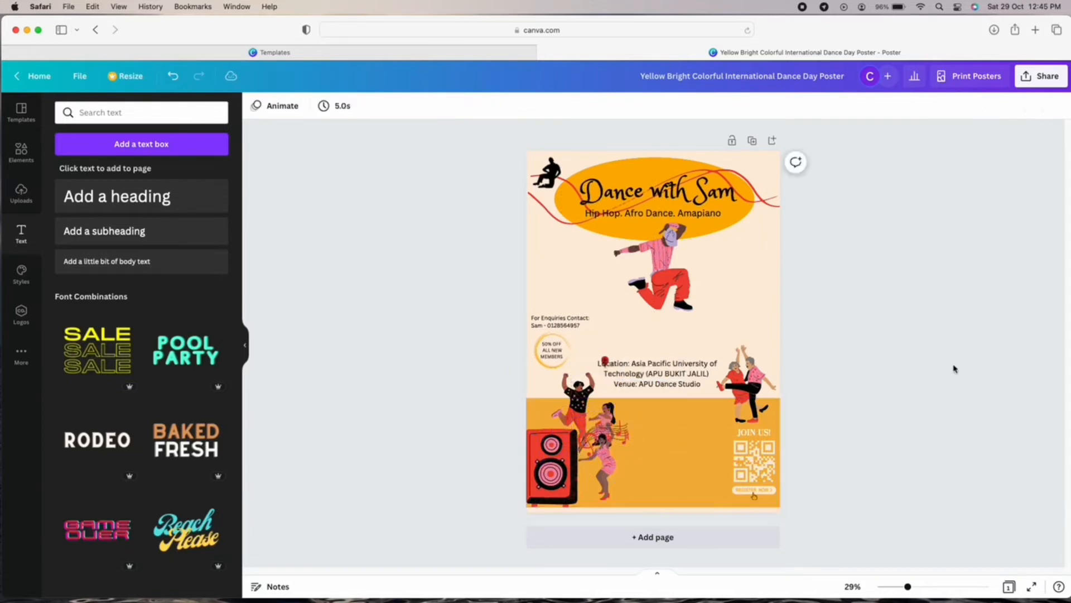
left_click_drag(605, 361, 589, 363)
left_click(877, 386)
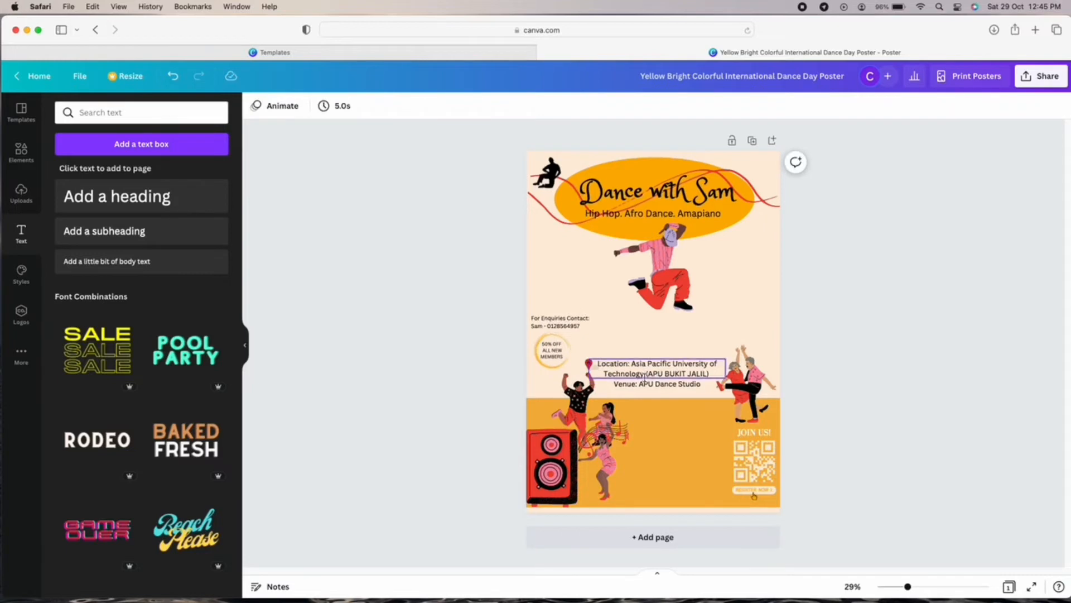
left_click(654, 384)
Make the word 'Location:' bold at the start of the location line.
left_click(883, 246)
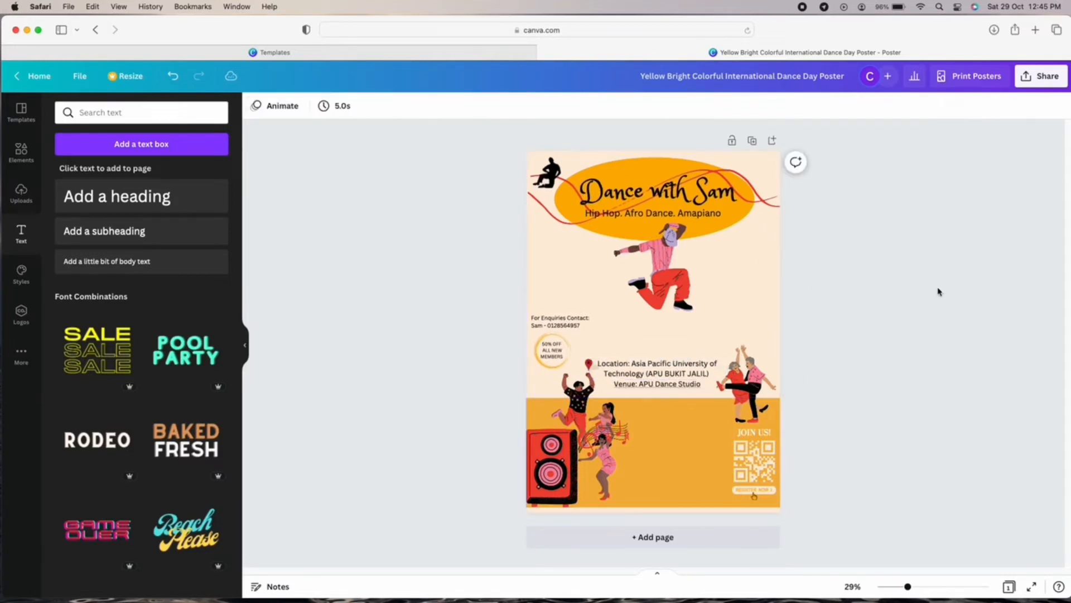
left_click(630, 369)
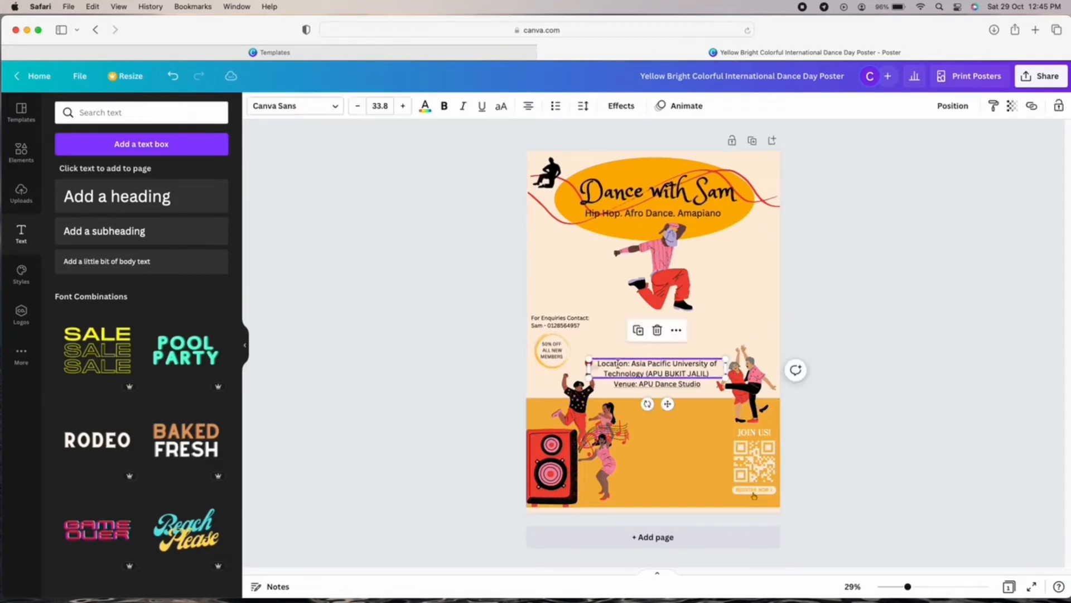
triple_click(631, 370)
left_click_drag(631, 366, 597, 363)
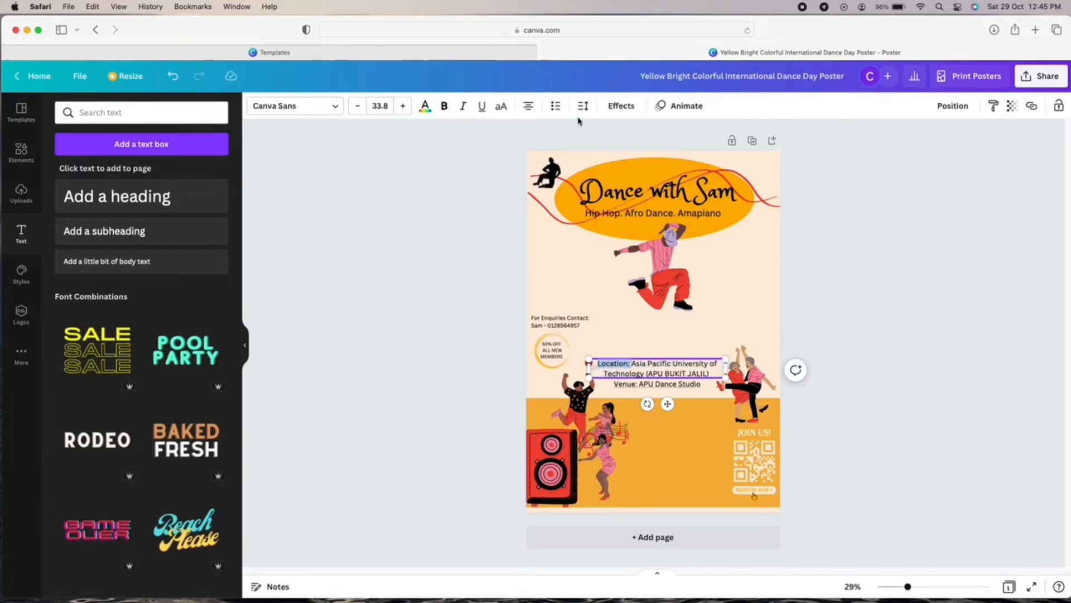
left_click(444, 106)
left_click(926, 365)
Try shifting the Venue text slightly left, then undo the moves to keep its position.
left_click(618, 384)
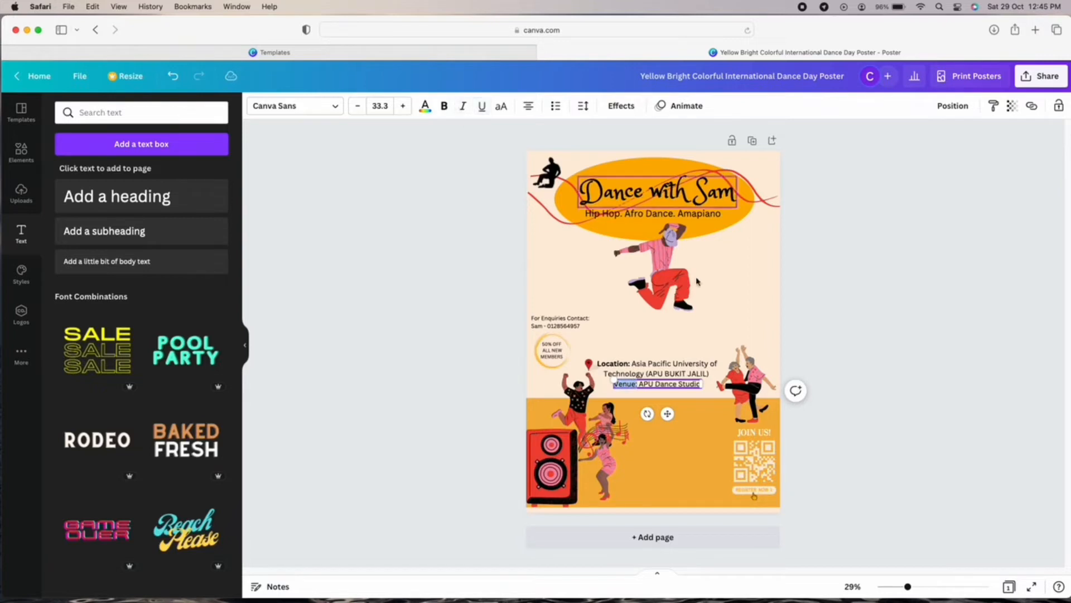
left_click(843, 312)
left_click_drag(637, 385, 623, 385)
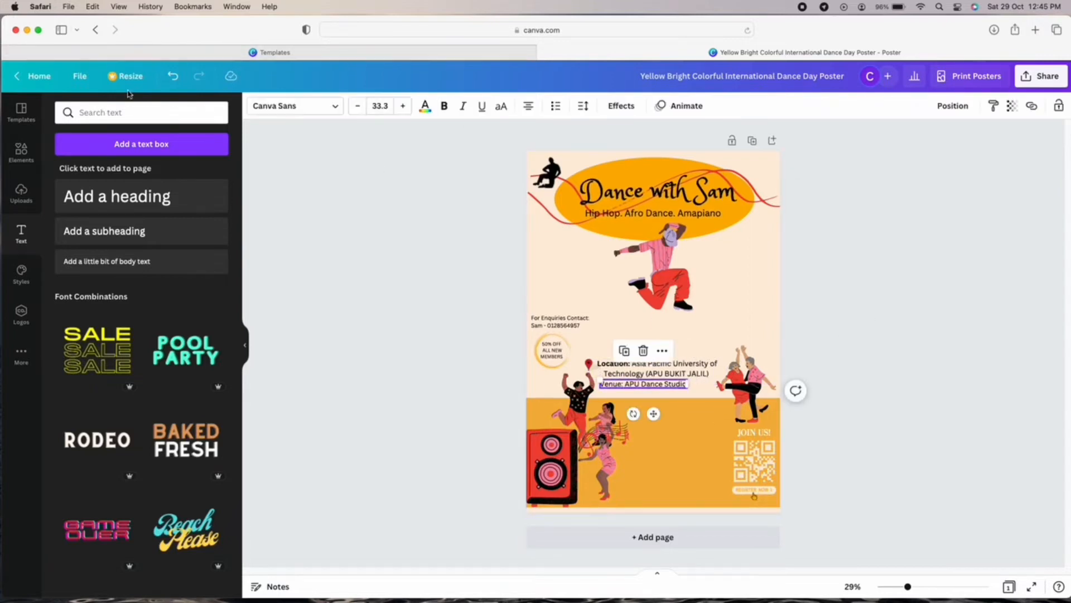
left_click(171, 76)
left_click(886, 267)
double_click(638, 385)
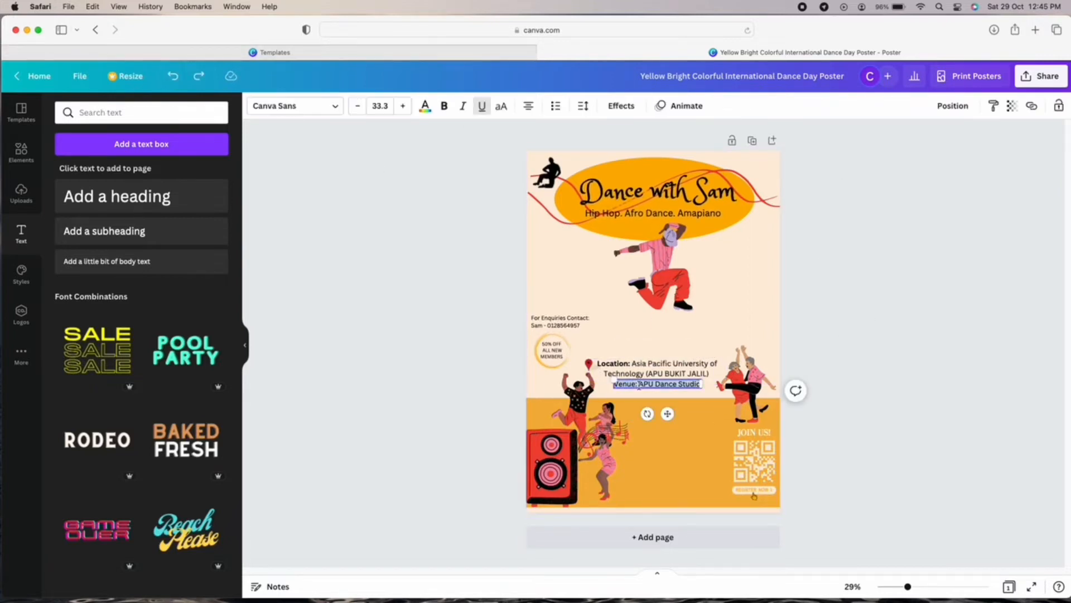
left_click(895, 352)
left_click_drag(637, 385, 630, 384)
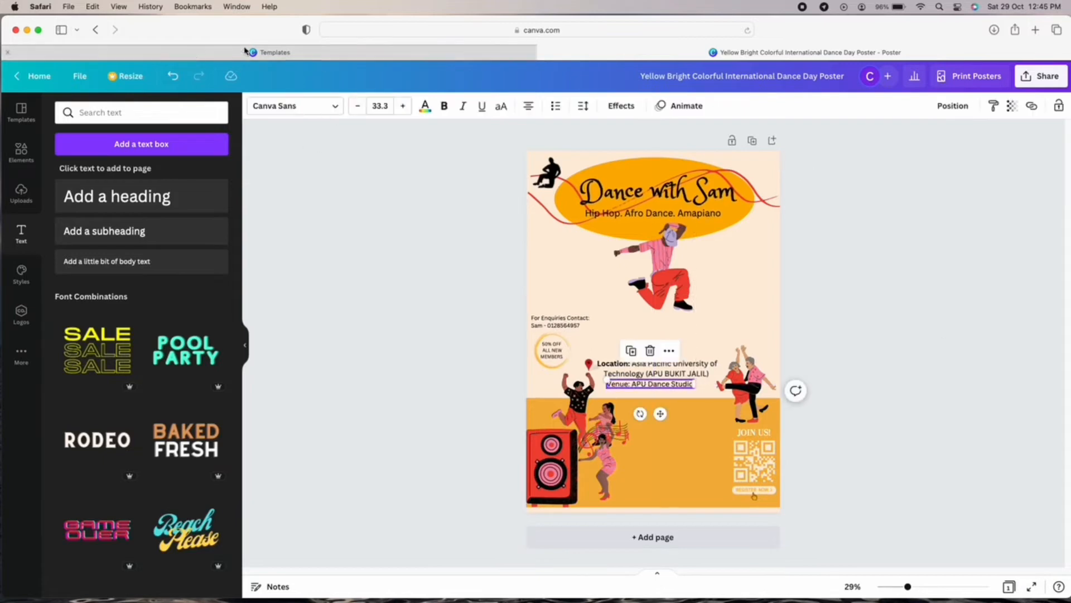
left_click(172, 76)
left_click(173, 76)
left_click(812, 471)
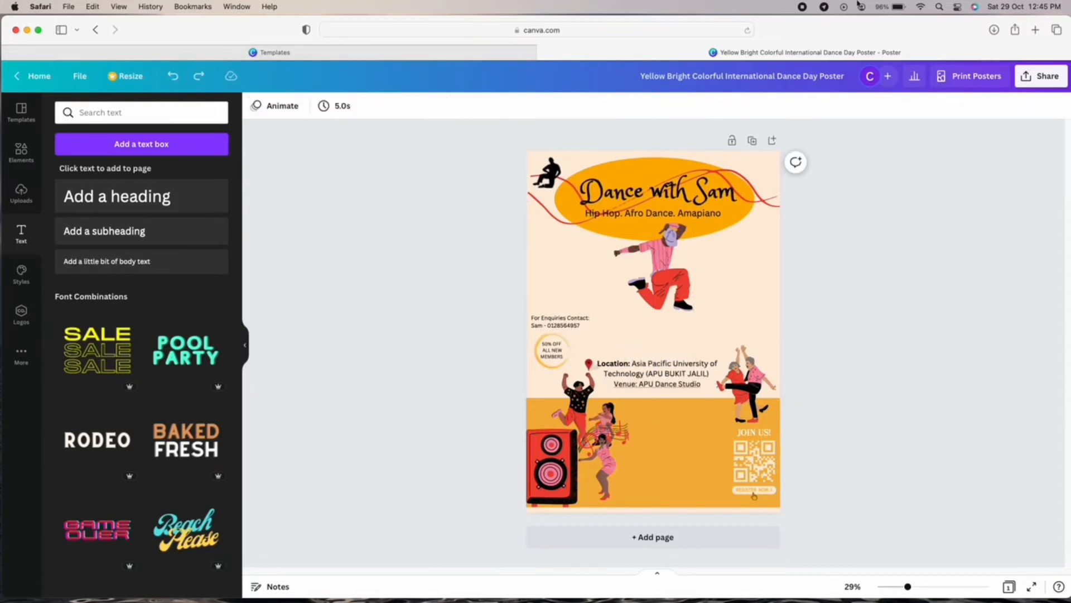
left_click(630, 384)
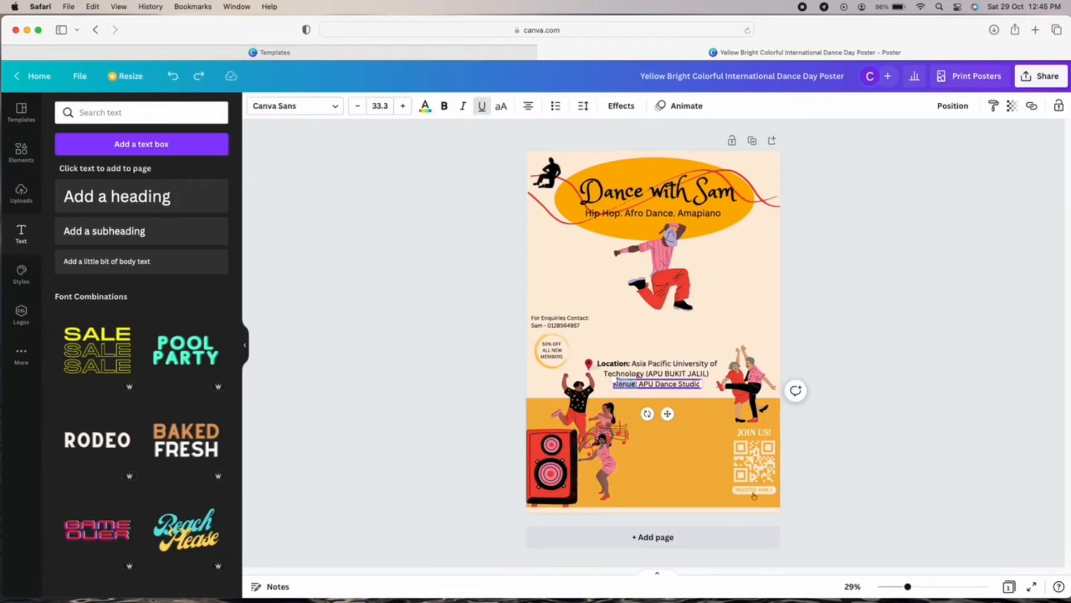
Move the enquiries contact text into the orange band and lower the Register now graphic slightly.
left_click(923, 304)
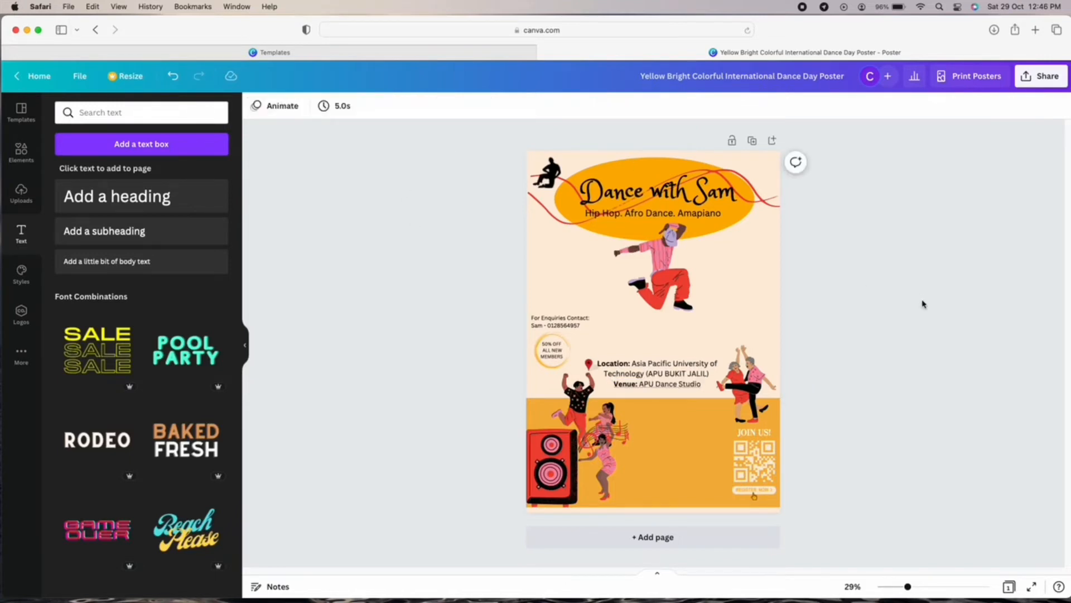
left_click_drag(558, 321, 674, 467)
left_click_drag(758, 489, 758, 496)
left_click(802, 492)
Lower the QR code and JOIN US! text, and settle the dancing couple just above JOIN US!
left_click_drag(752, 451, 752, 455)
left_click_drag(753, 433, 753, 436)
left_click_drag(744, 371, 744, 393)
left_click(880, 432)
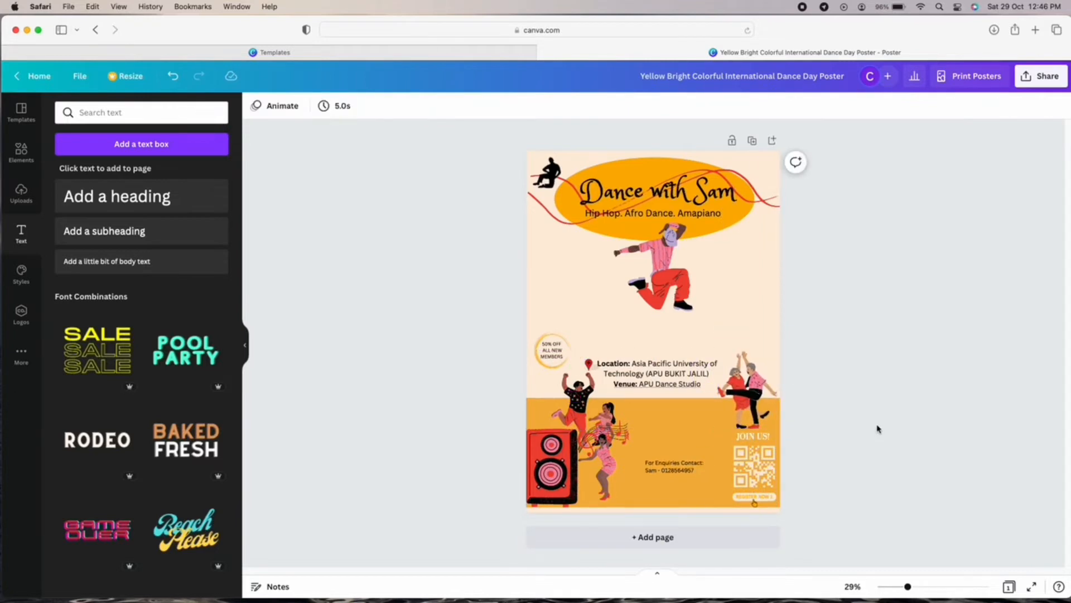
Replace the dancing couple with a small handstand dancer graphic above JOIN US!
left_click(763, 414)
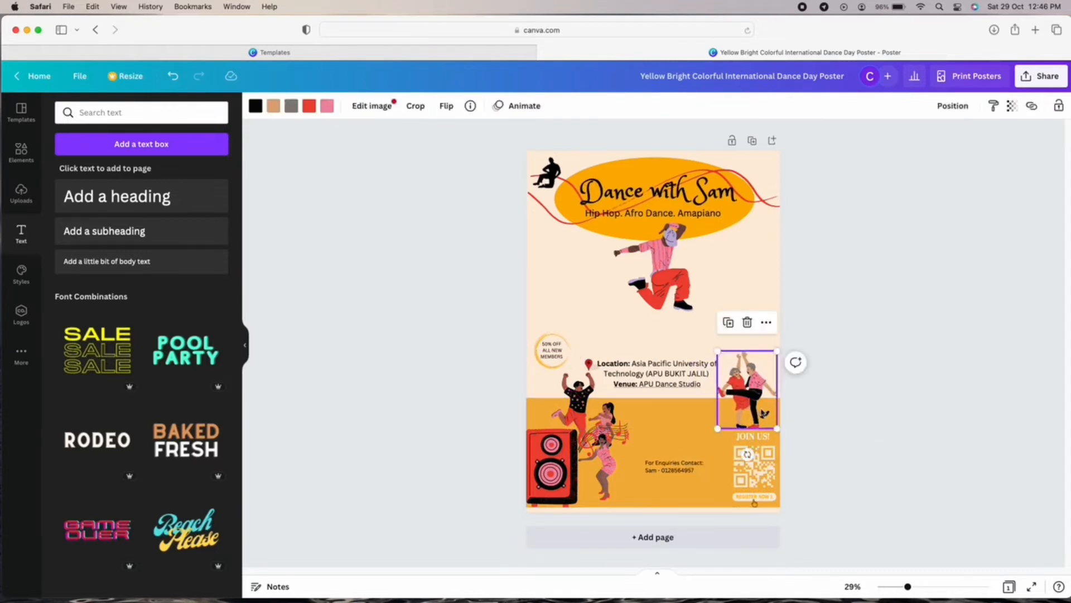
key("BackSpace")
left_click(22, 152)
left_click(126, 345)
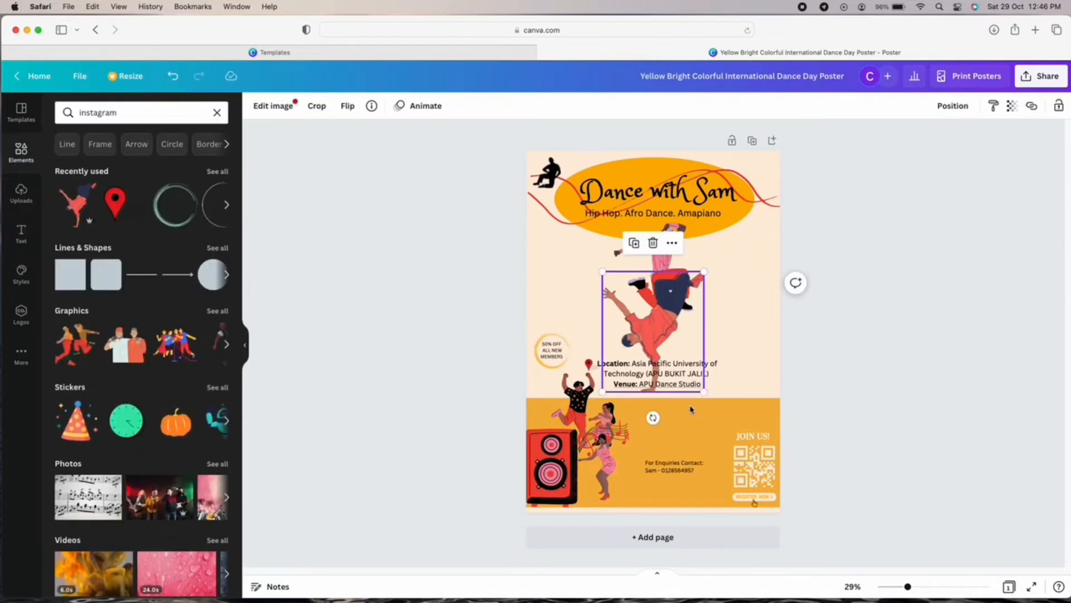
left_click_drag(704, 392, 759, 410)
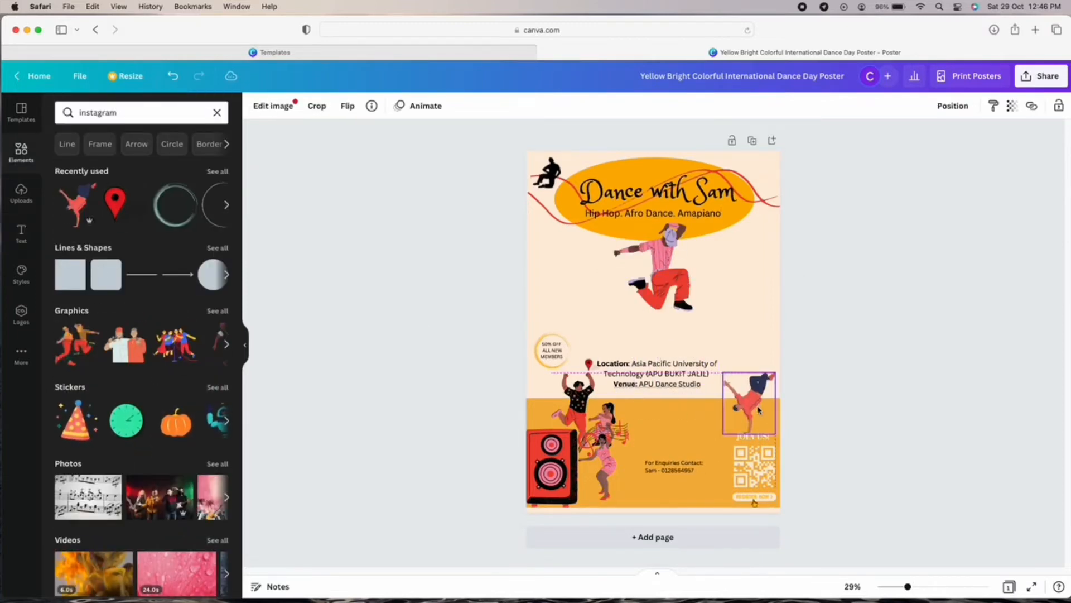
left_click(870, 433)
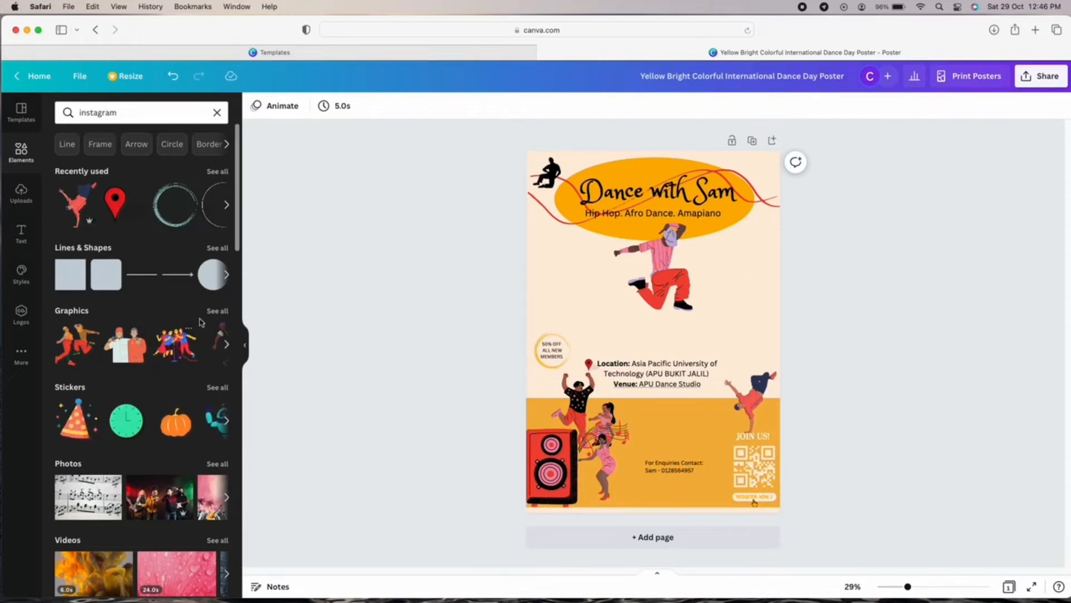
Delete the pink-dress dancer and add a smaller recommended dancer sticker beside the speaker.
left_click(218, 311)
left_click(218, 275)
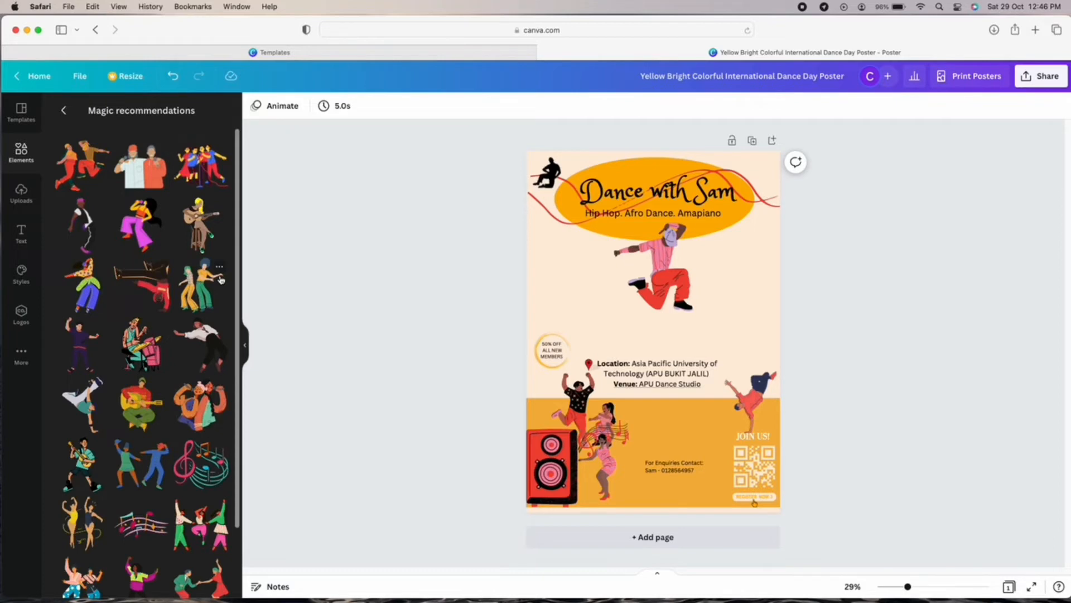
scroll(167, 317, "down", 2)
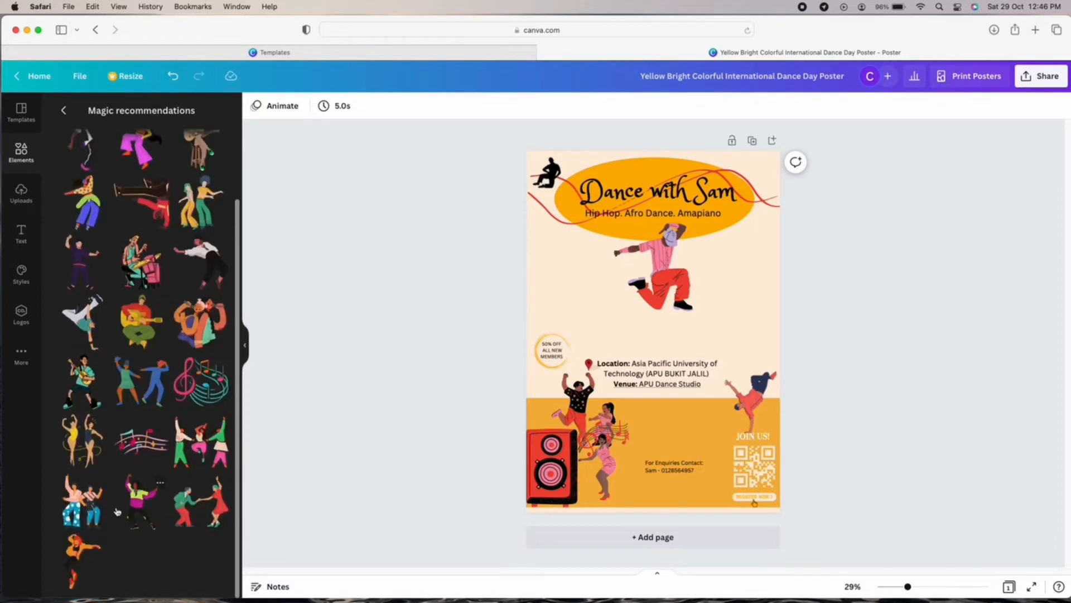
left_click(604, 468)
key("Delete")
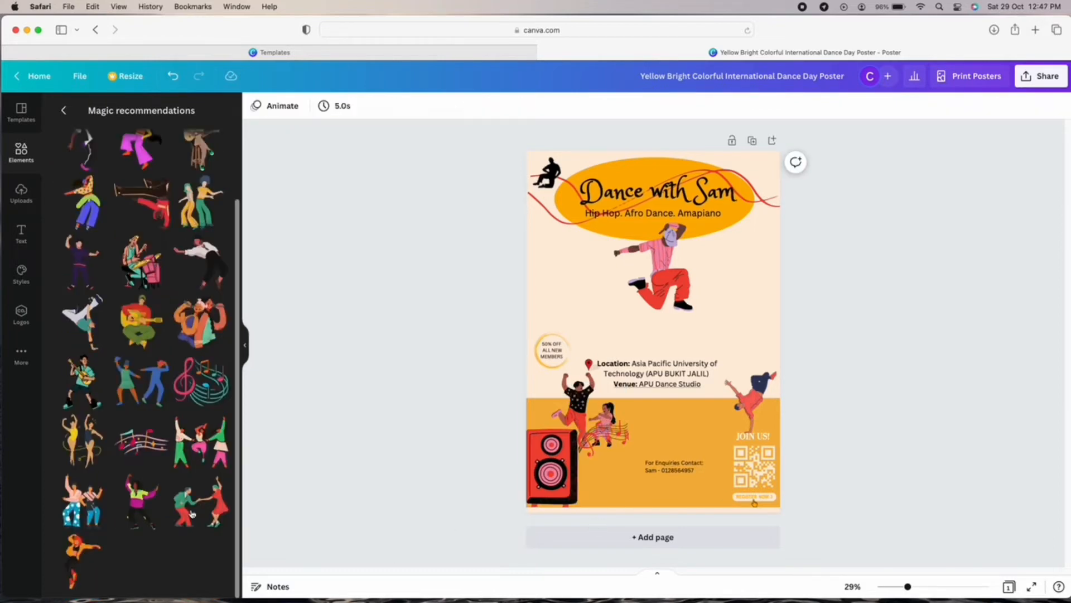
left_click(137, 505)
left_click_drag(698, 407, 644, 314)
left_click_drag(632, 292, 603, 479)
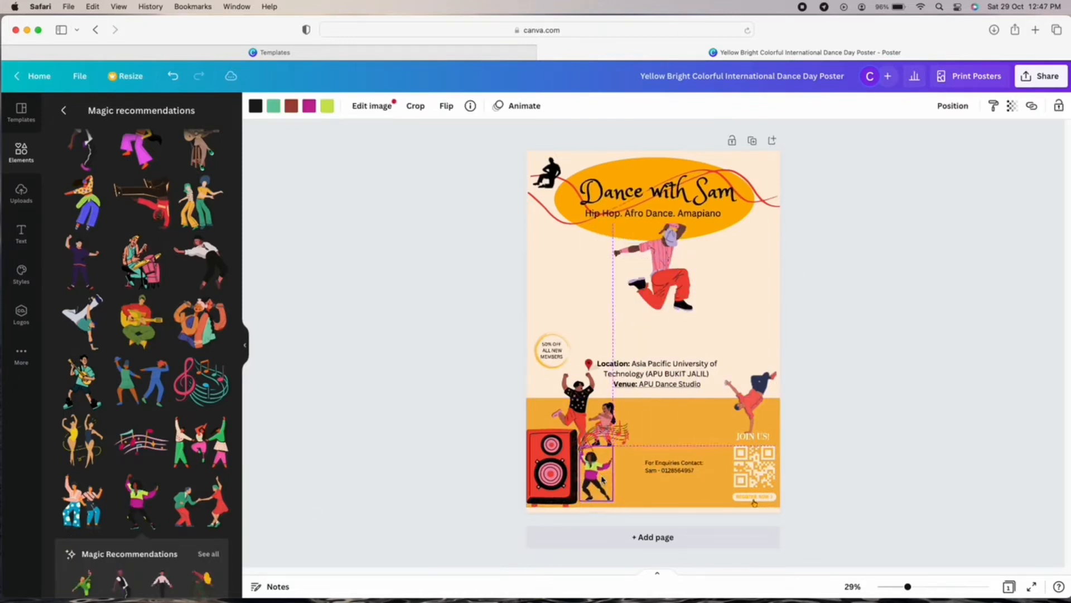
Add a different recommended dancer figure, resized to sit beside the speaker.
scroll(148, 413, "down", 2)
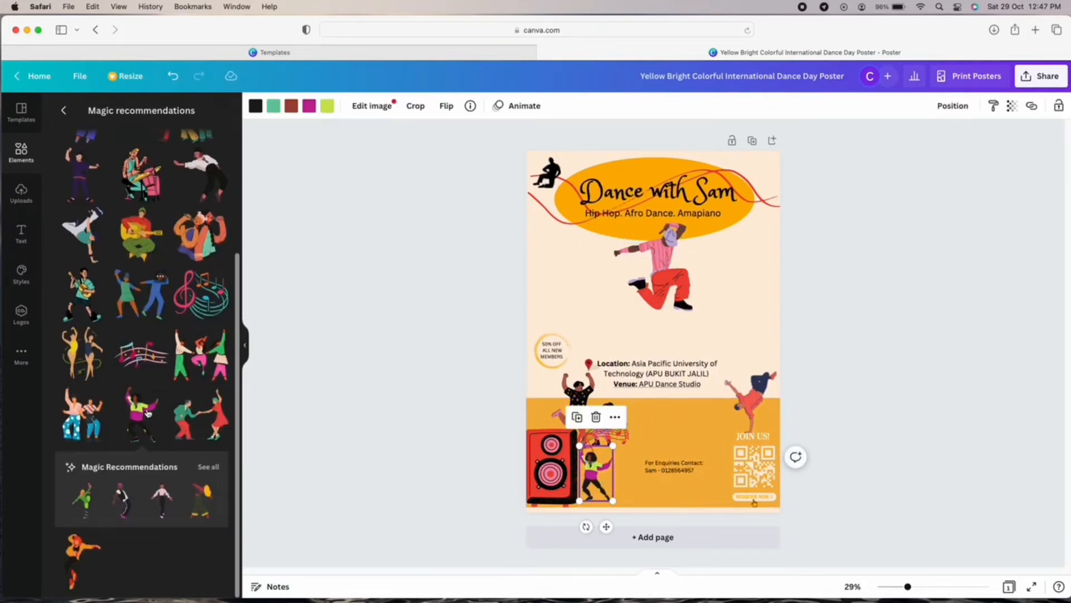
left_click(129, 510)
left_click_drag(652, 340, 590, 456)
left_click_drag(553, 376, 587, 462)
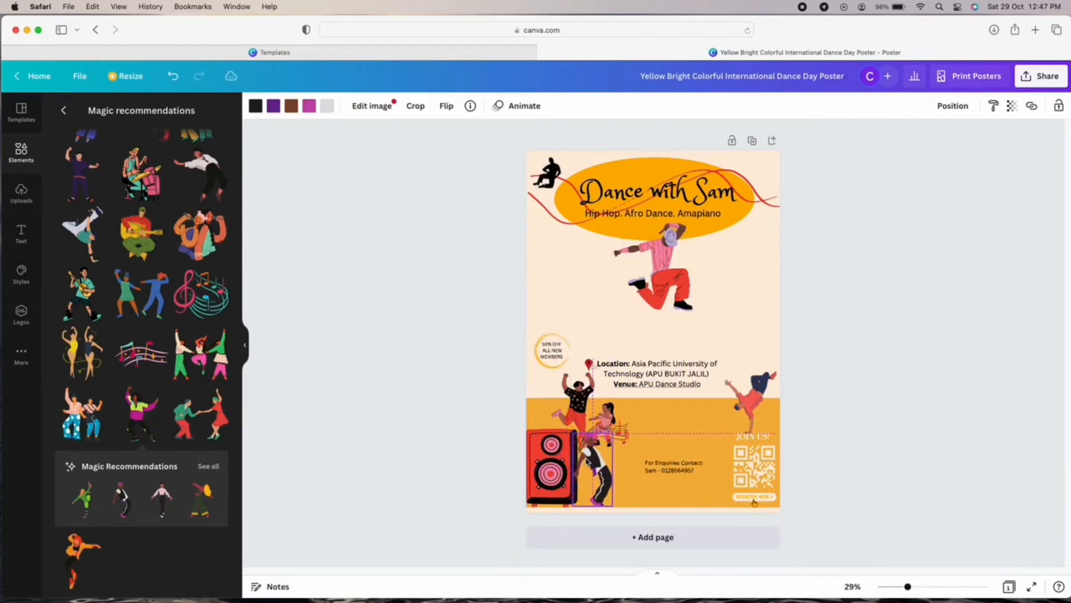
left_click(858, 466)
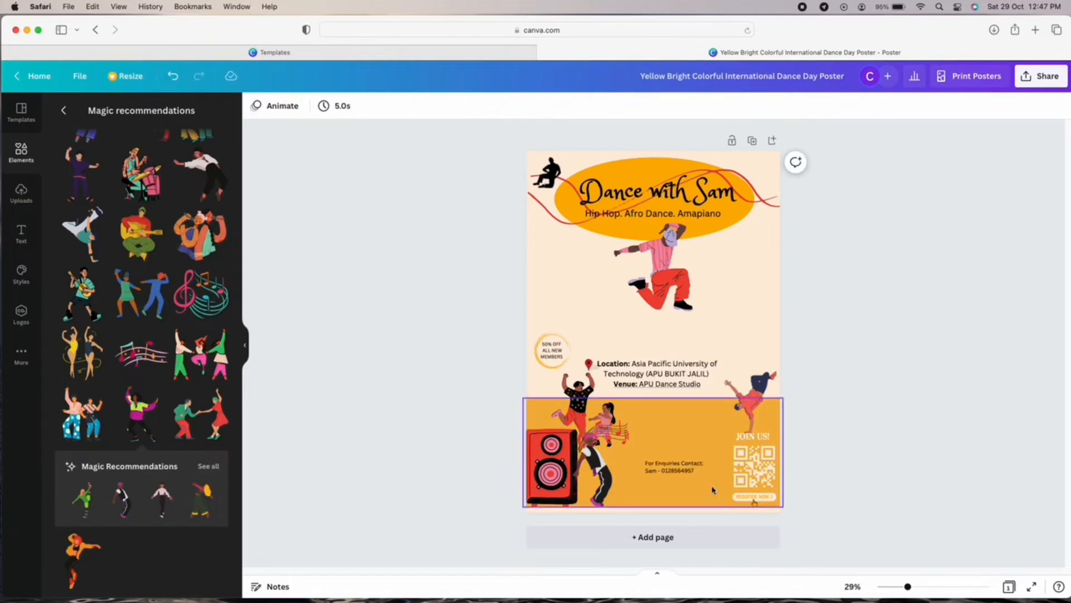
left_click(664, 466)
Raise the enquiries contact text's font size to 35.7.
left_click(403, 106)
triple_click(403, 106)
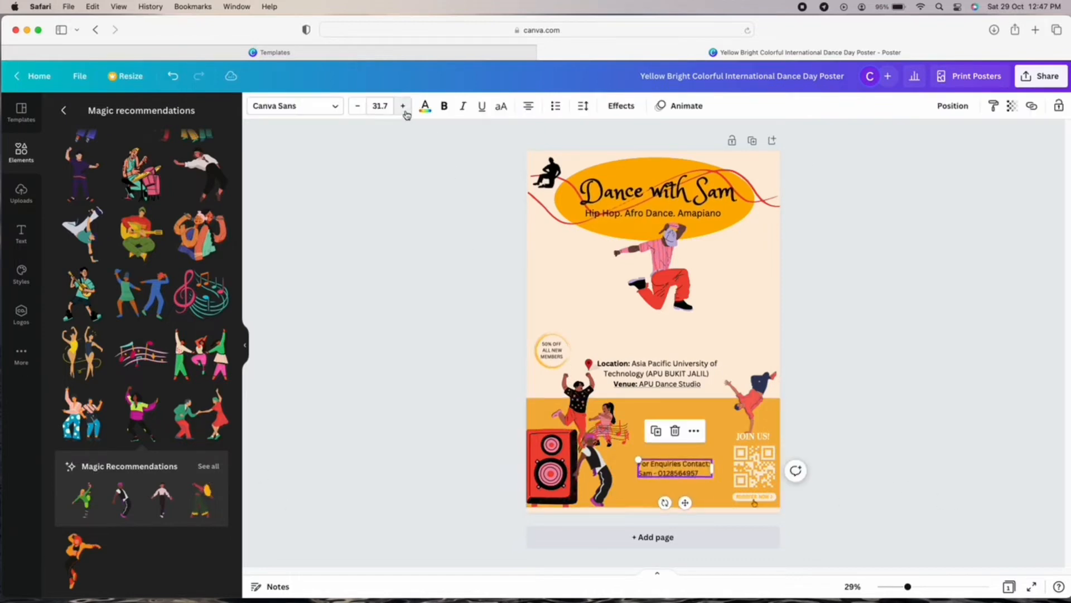
triple_click(403, 106)
triple_click(402, 106)
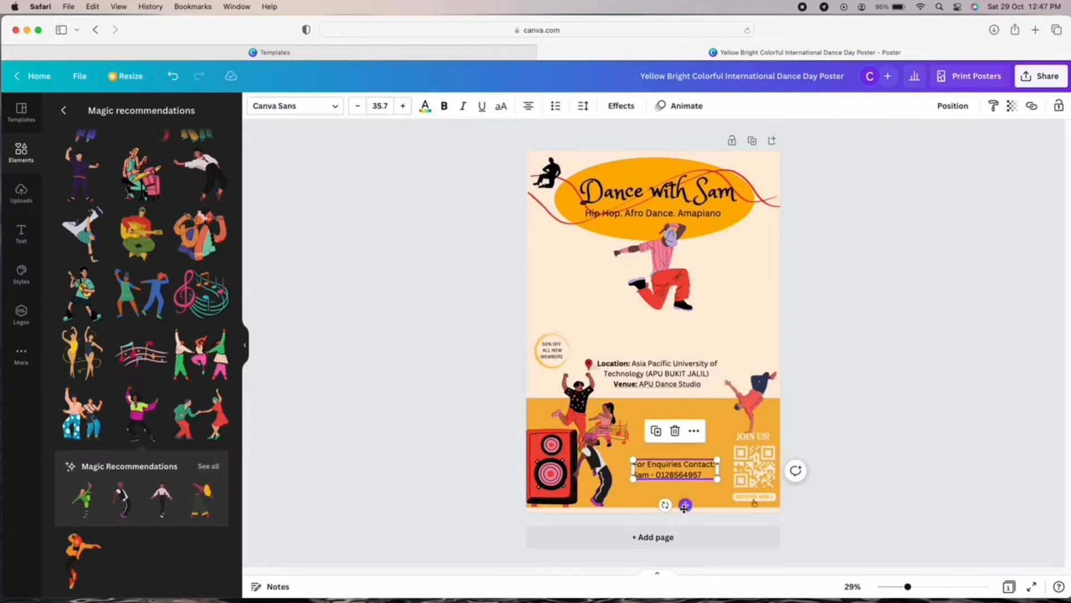
Move the contact text to the poster's bottom, widen its box and centre it.
left_click_drag(684, 506, 666, 529)
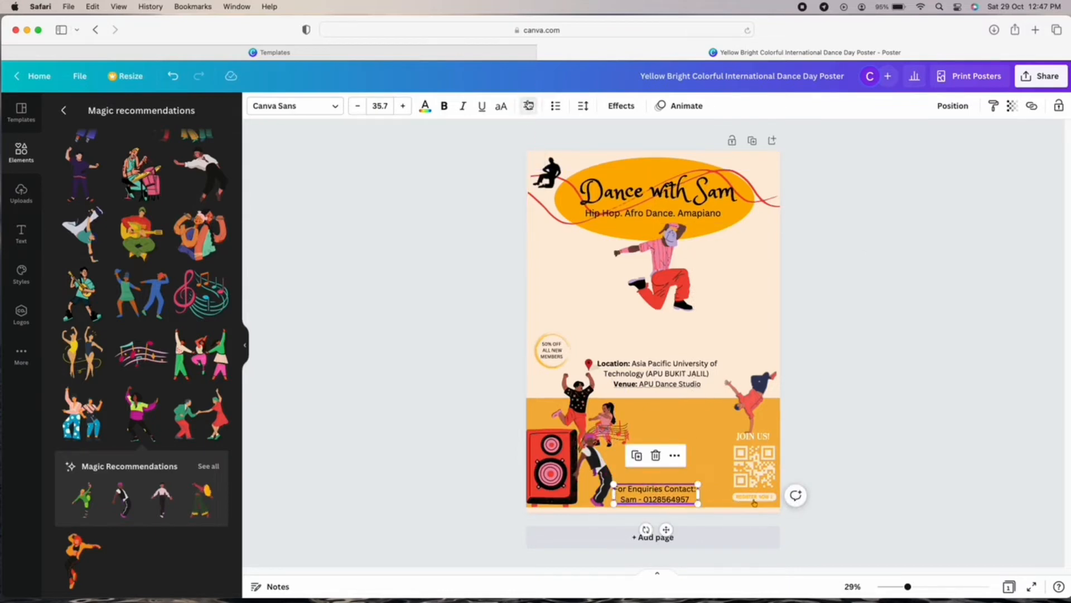
left_click(868, 493)
left_click(686, 499)
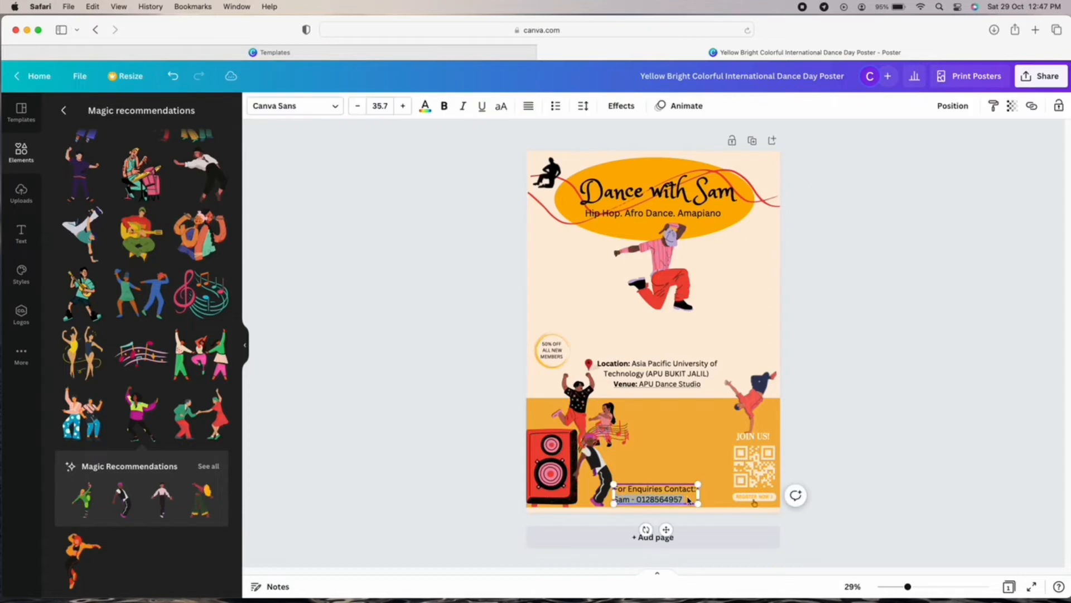
left_click_drag(700, 496, 725, 497)
left_click(878, 483)
left_click(730, 495)
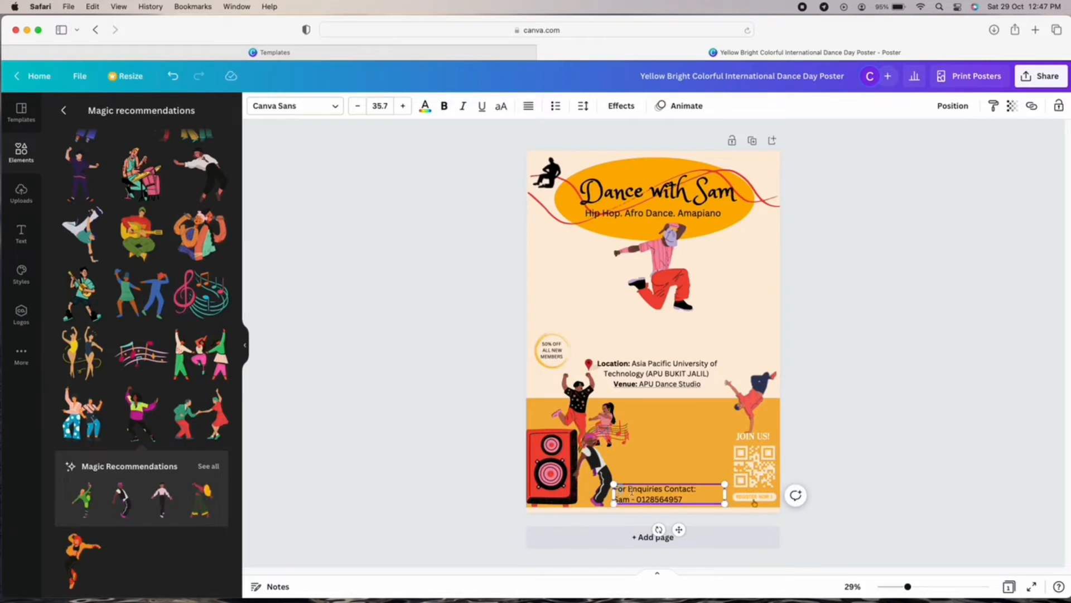
right_click(691, 498)
left_click(921, 442)
left_click(686, 498)
left_click(529, 106)
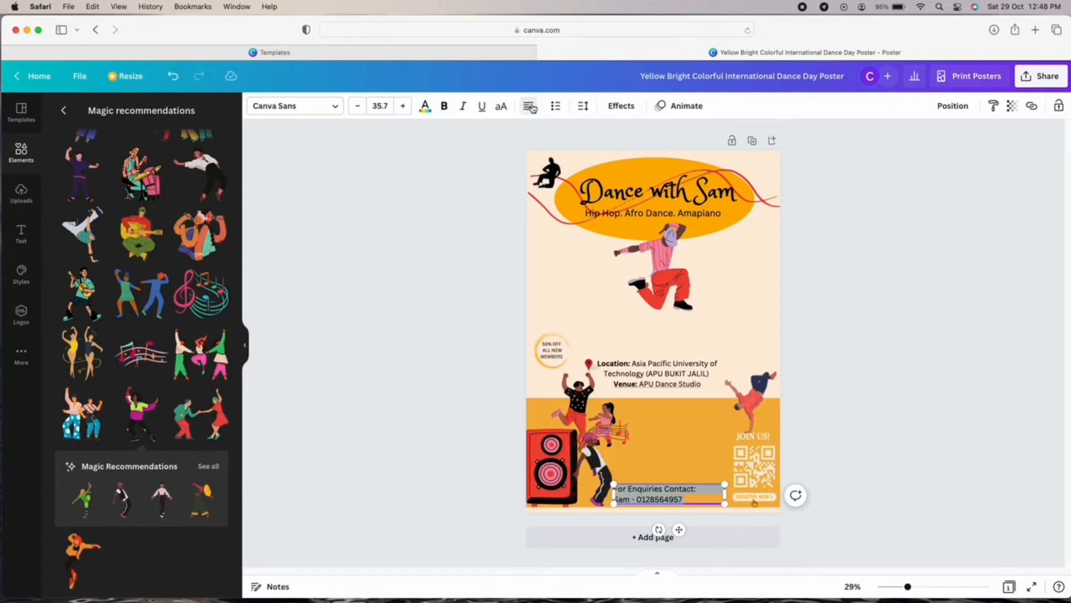
left_click_drag(725, 495, 689, 525)
left_click(711, 473)
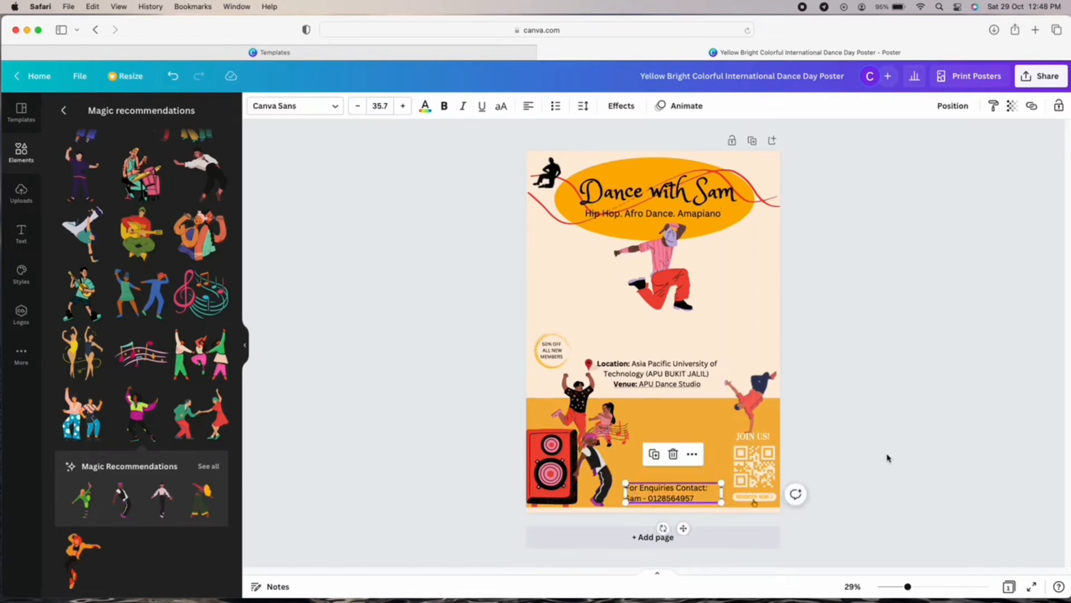
Break the contact text so 'Contact:' starts on its own second line.
left_click(888, 456)
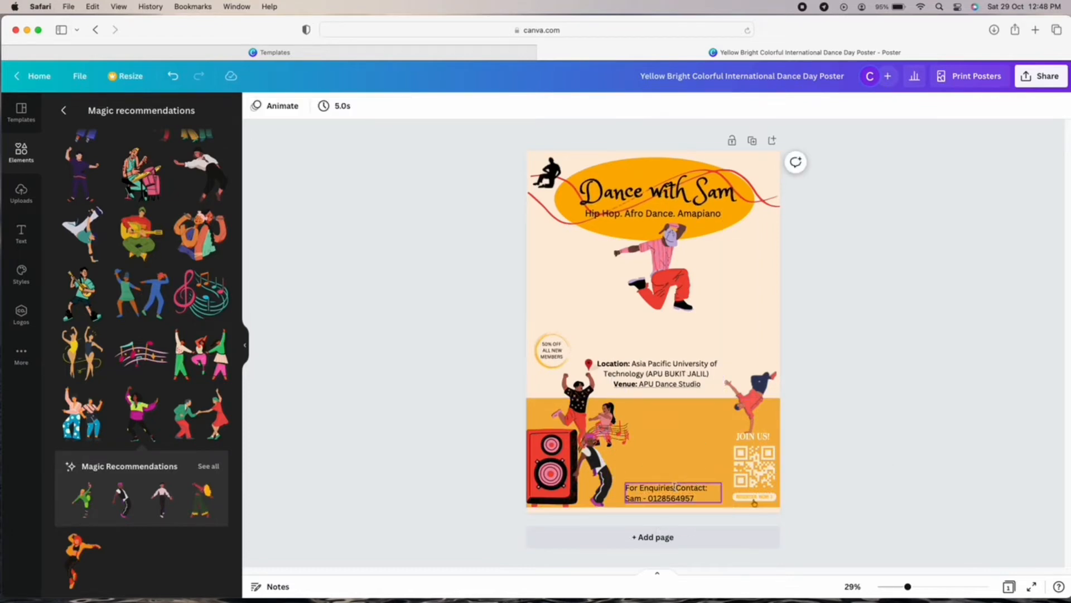
left_click(657, 488)
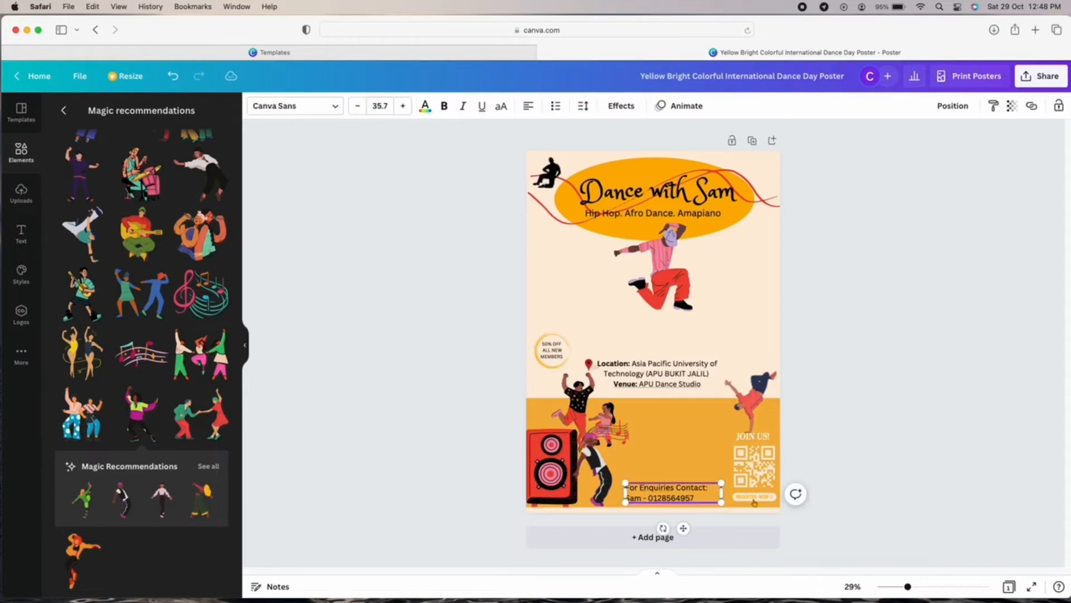
left_click(906, 420)
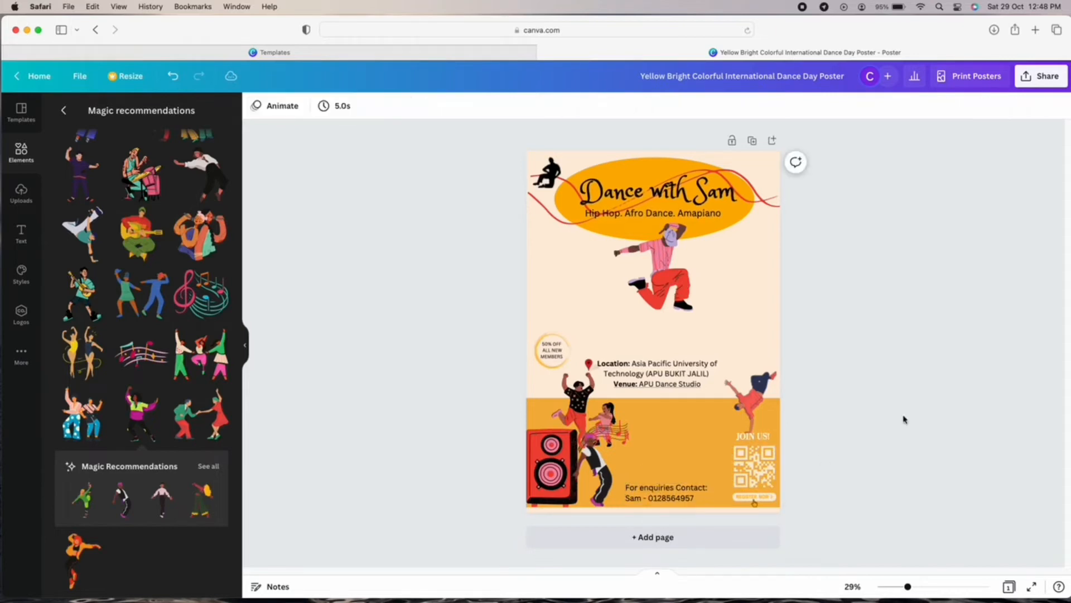
left_click(678, 488)
double_click(679, 489)
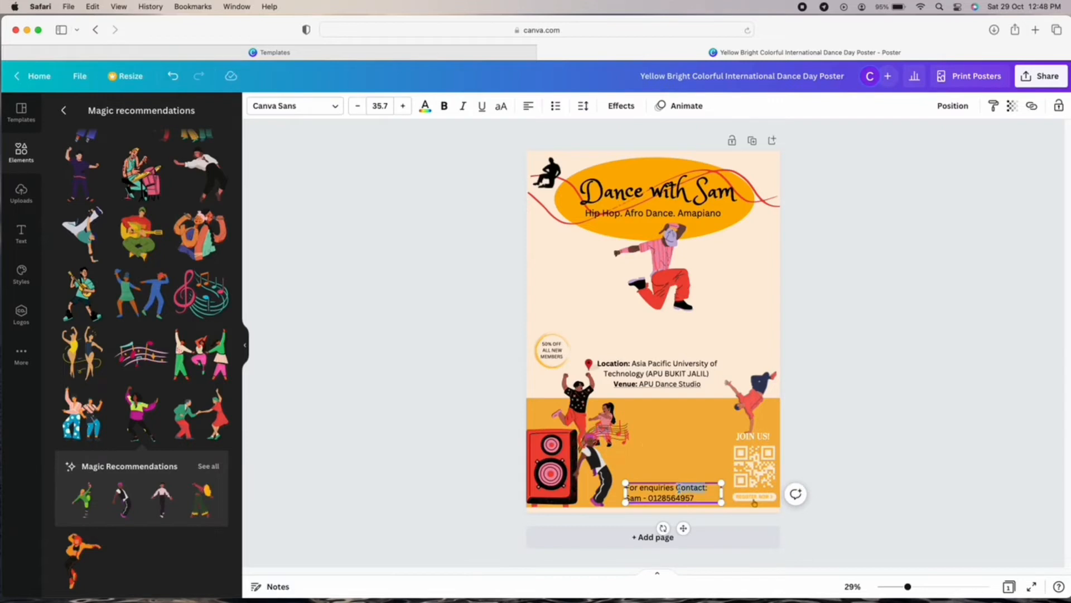
left_click(698, 442)
left_click(677, 488)
left_click(676, 489)
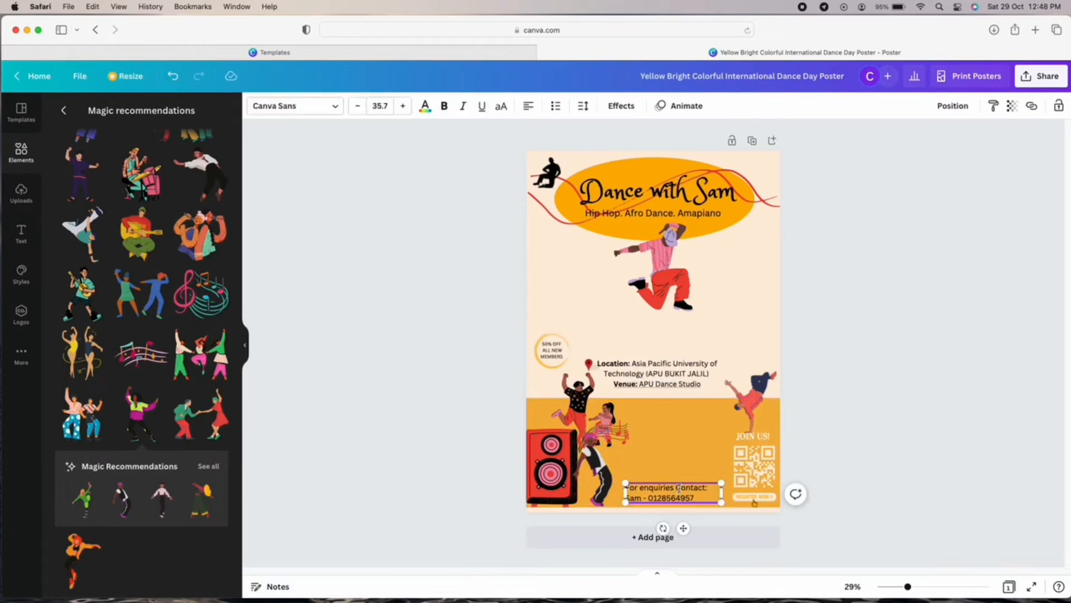
key("Return")
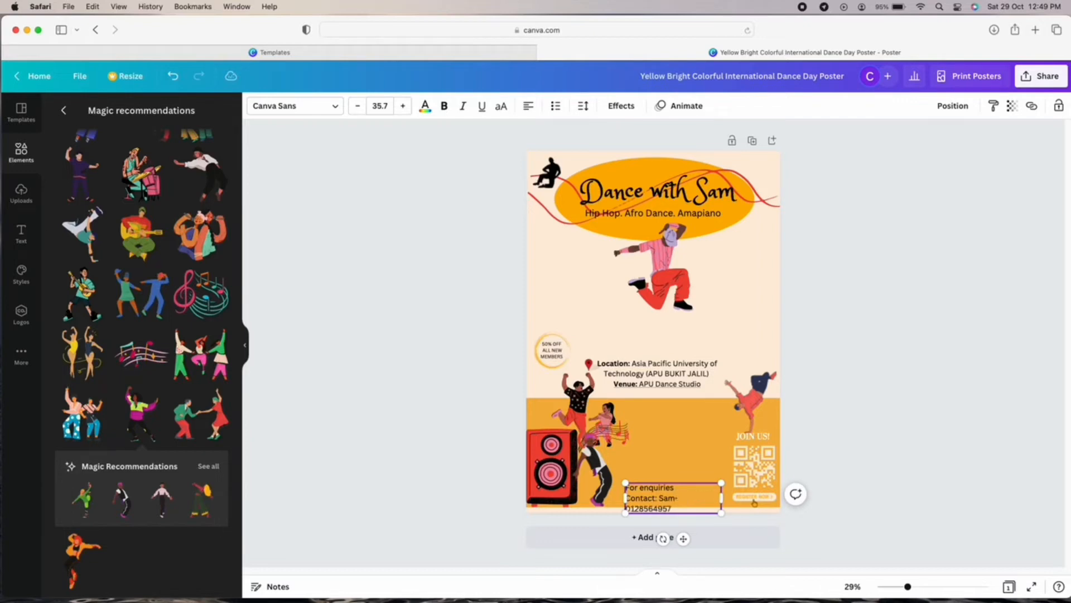
Widen the two-line contact box, shift it slightly left and make it bold.
mouse_move(721, 498)
left_mouse_down()
mouse_move(744, 498)
mouse_move(706, 489)
left_mouse_up()
left_click(745, 490)
left_click_drag(709, 489, 706, 489)
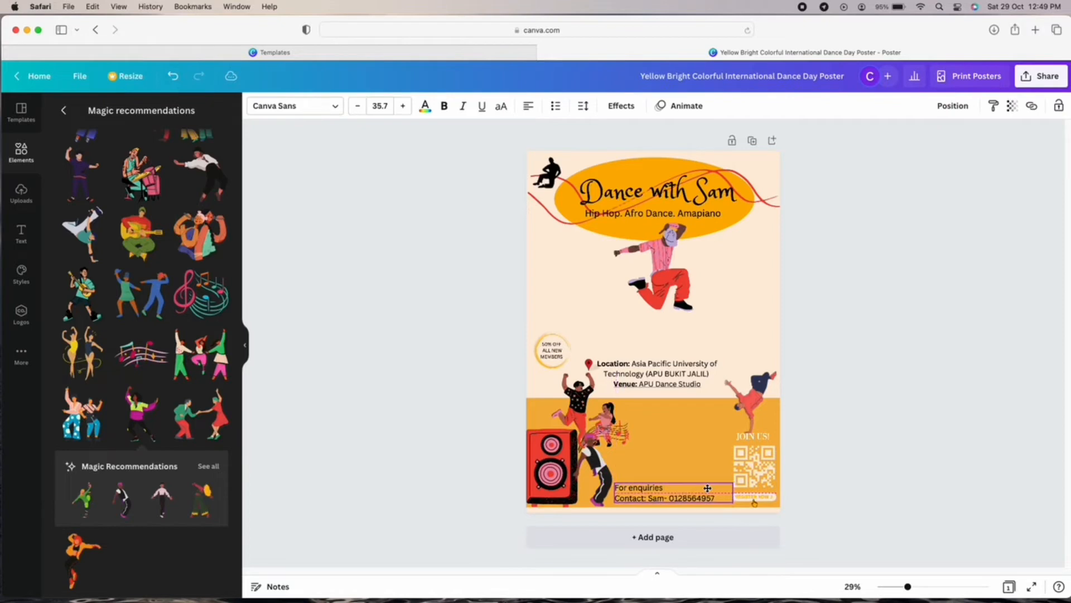
left_click(924, 485)
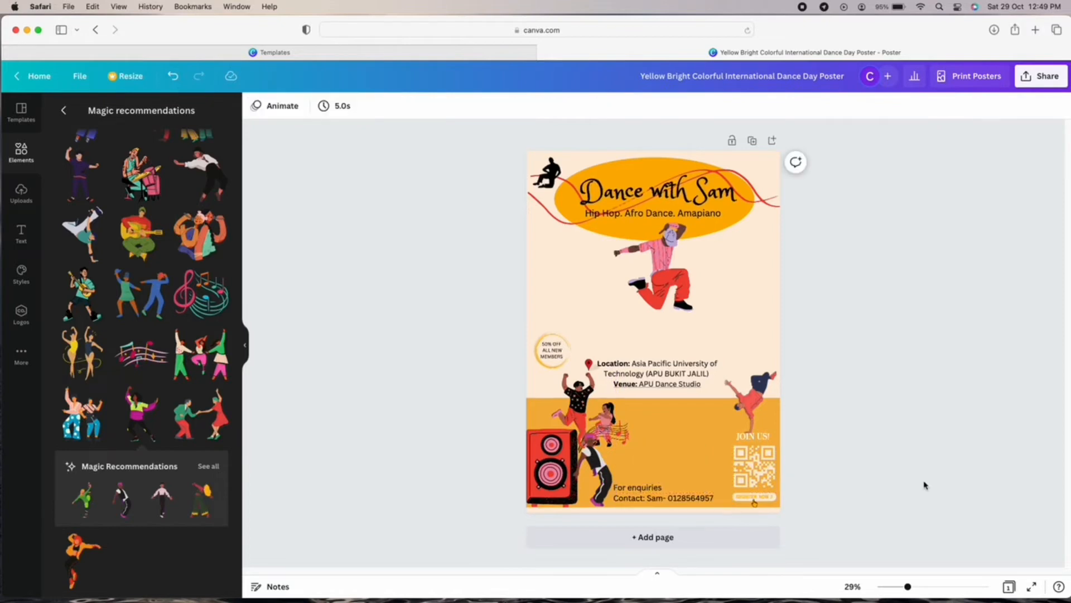
left_click(664, 491)
left_click(444, 110)
Add a space before the dash and settle the contact text along the bottom edge.
left_click(985, 409)
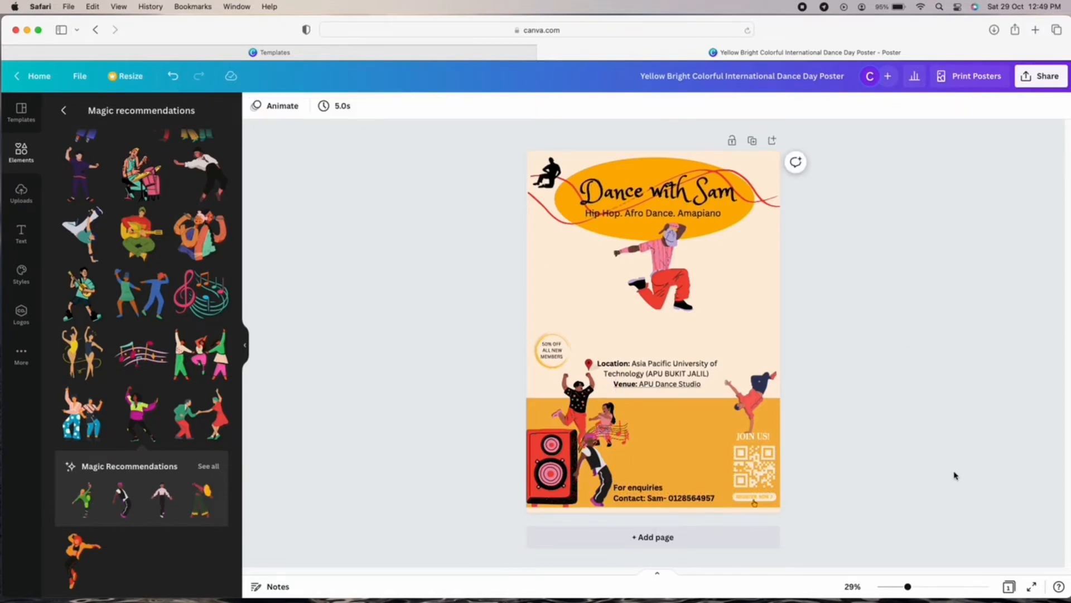
left_click(24, 152)
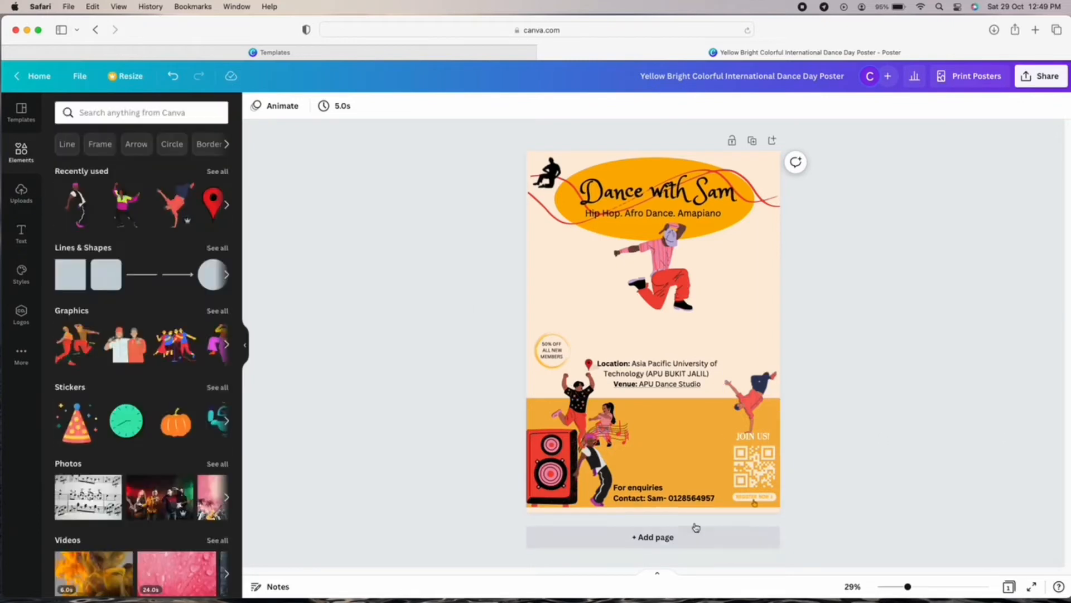
left_click_drag(685, 491, 684, 461)
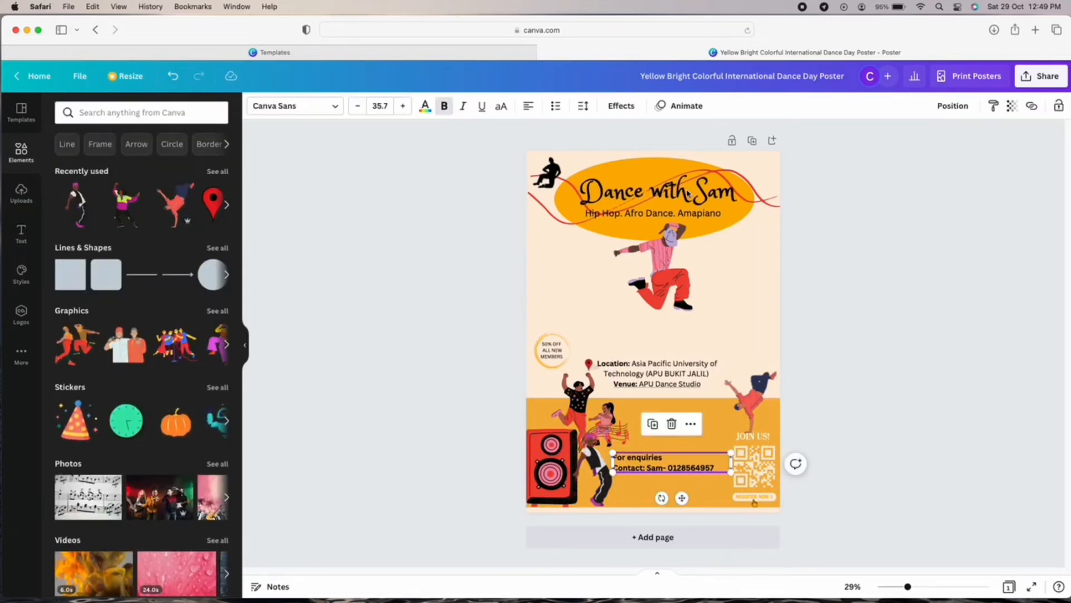
left_click(908, 431)
left_click(666, 468)
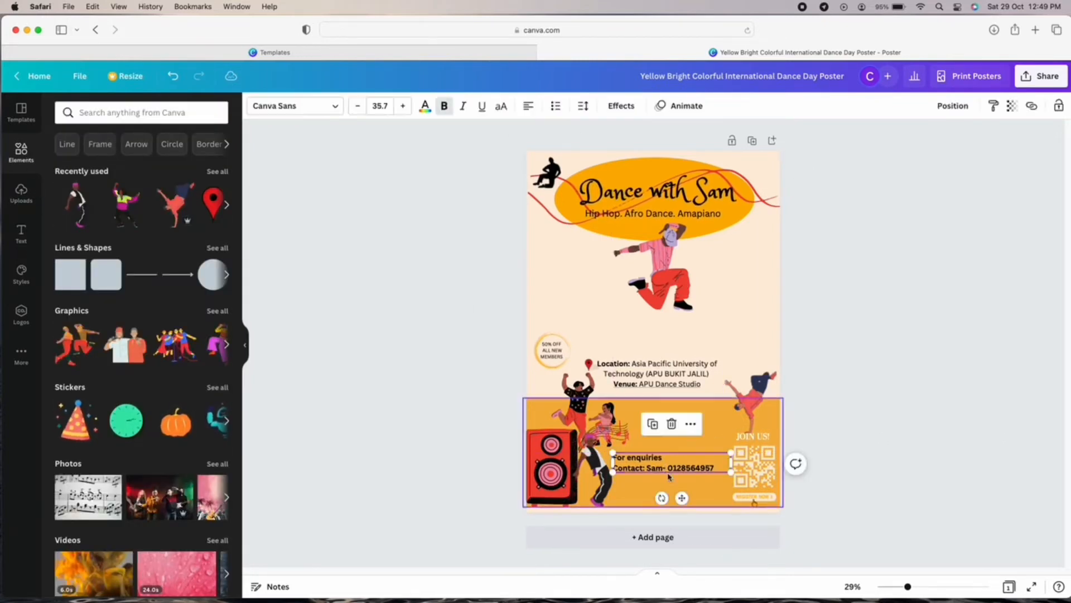
left_click(664, 467)
left_click(859, 446)
left_click_drag(703, 466, 703, 494)
Search elements for 'instagra' and add the gradient Instagram logo, discarding other versions.
left_click(894, 471)
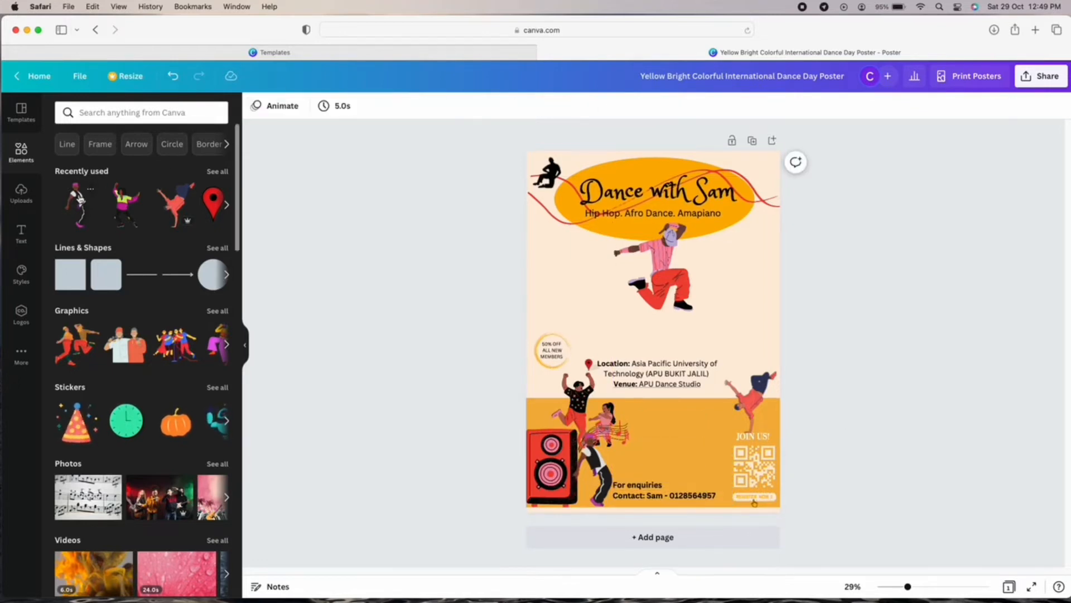
left_click(191, 115)
type("instagra")
left_click(94, 162)
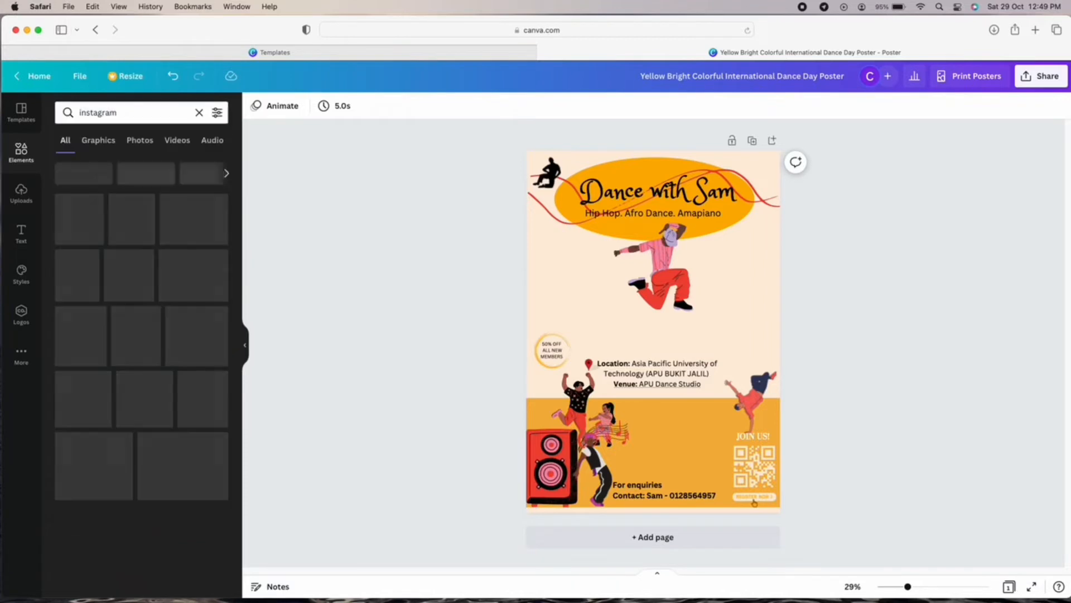
left_click(86, 140)
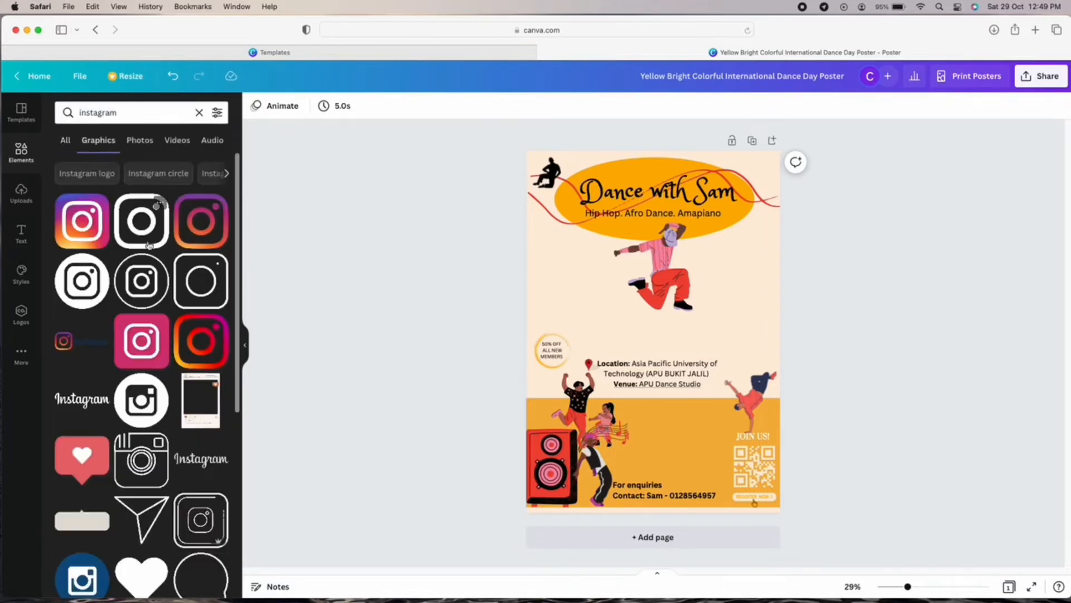
left_click(82, 221)
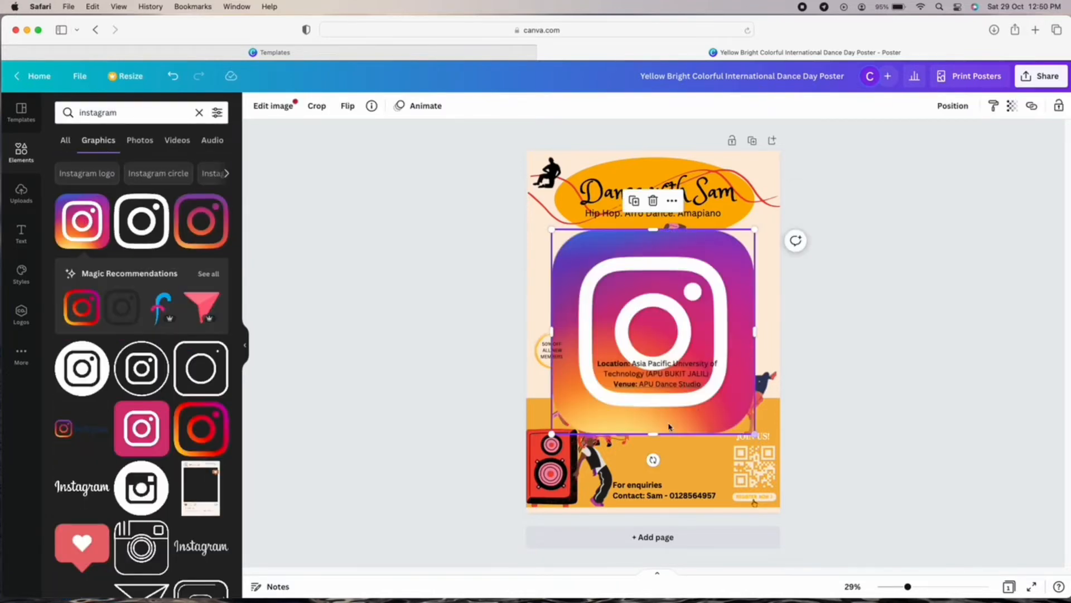
key("Delete")
left_click(67, 427)
key("Delete")
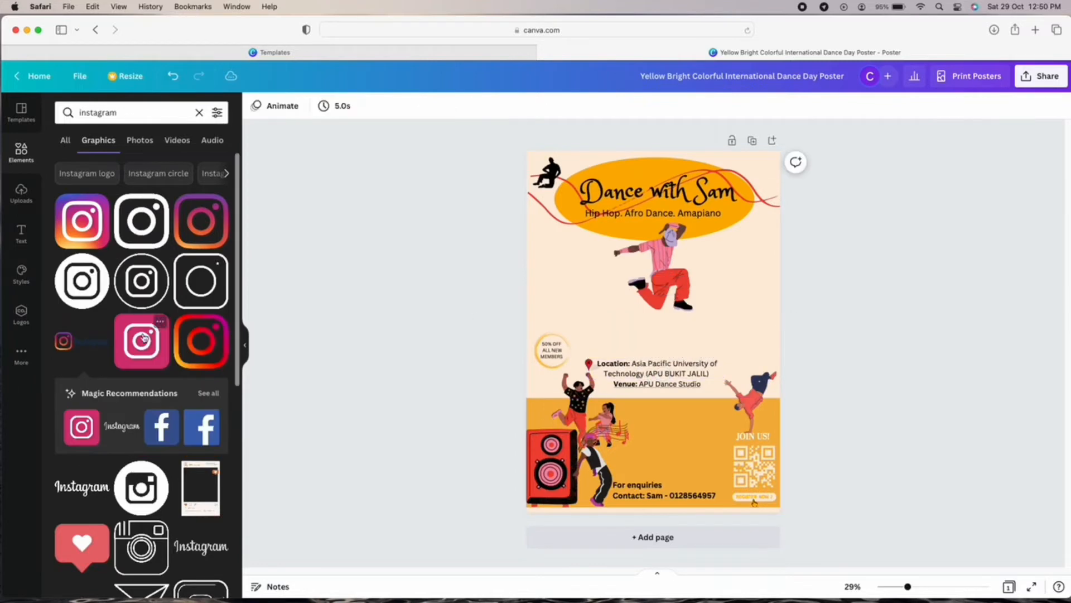
left_click(202, 346)
Shrink the Instagram logo to icon size and place it just below the enquiries text.
left_click_drag(757, 437, 580, 236)
left_click_drag(572, 272, 636, 506)
key("Delete")
left_click(82, 222)
left_click_drag(758, 436, 636, 525)
left_click_drag(644, 496, 623, 496)
left_click(199, 112)
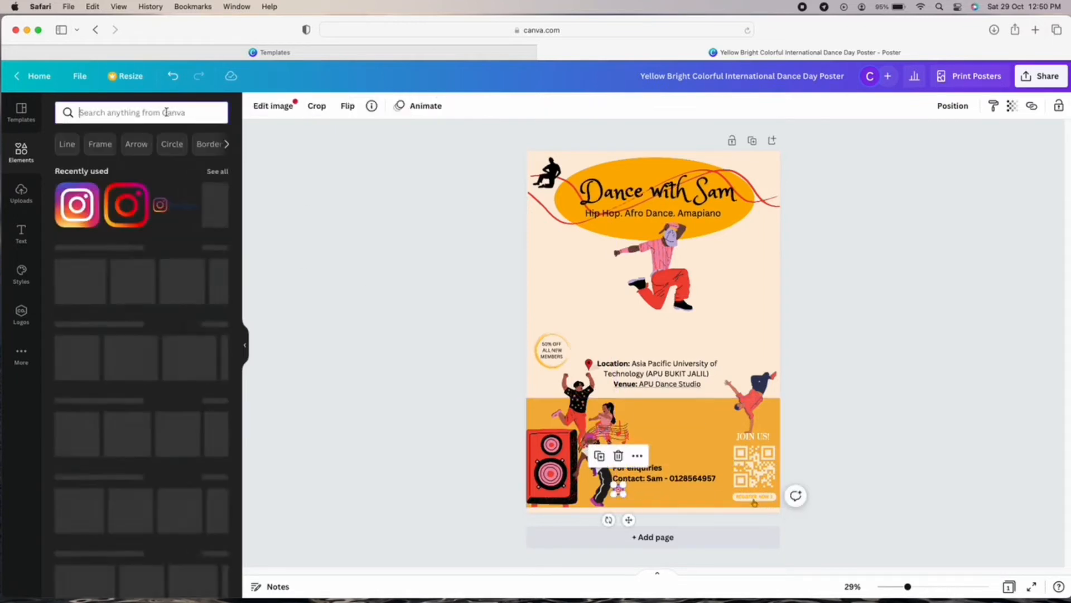
Add a small Facebook logo under the Instagram icon, raising the enquiries text slightly.
type("facebook")
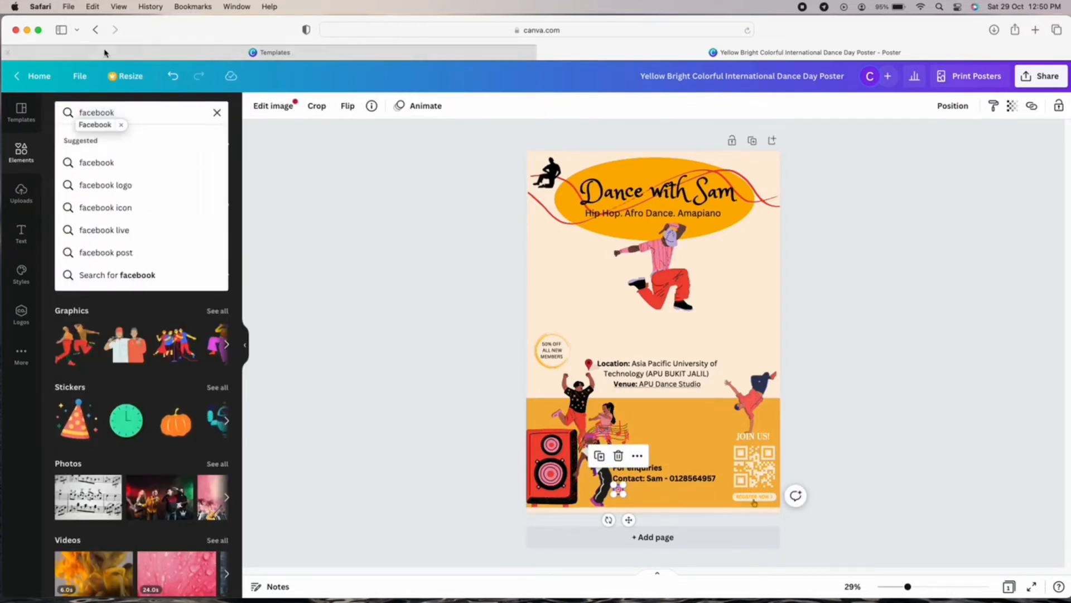
key("Return")
left_click(73, 232)
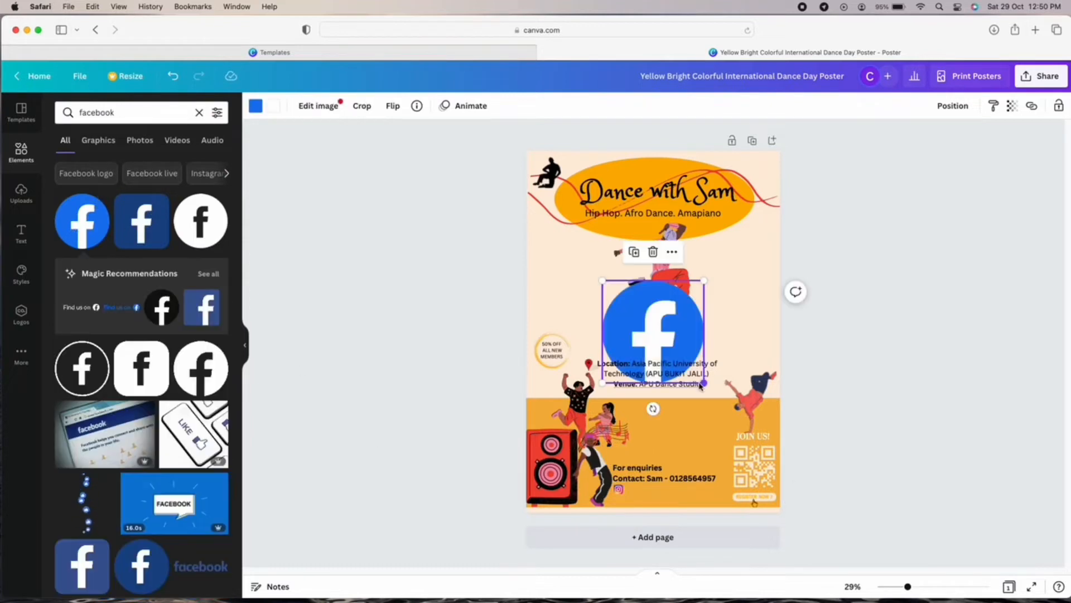
left_click_drag(706, 384, 624, 507)
left_click_drag(628, 534, 632, 530)
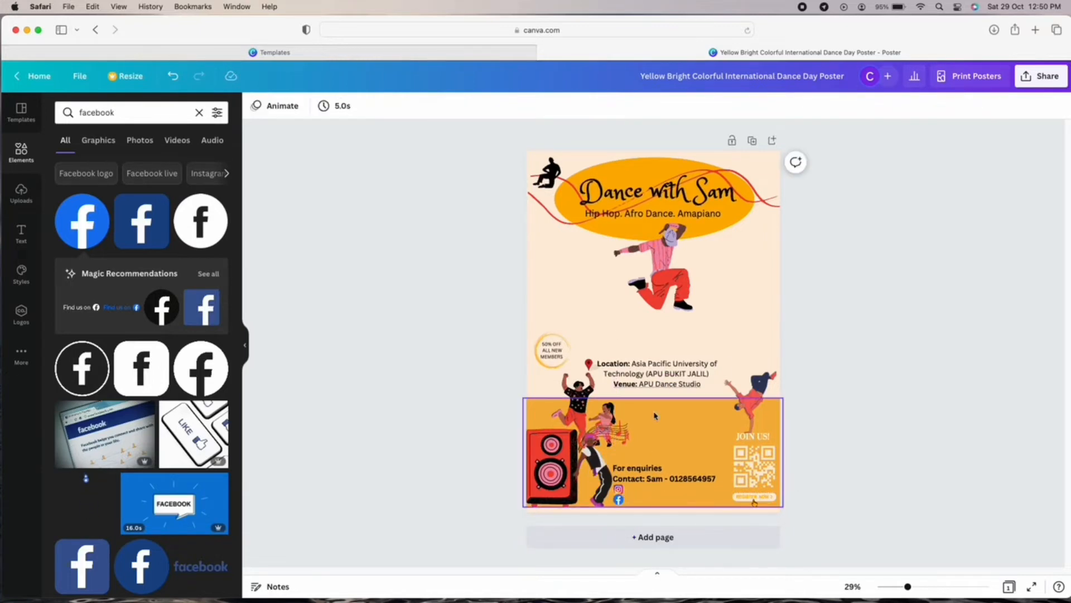
left_click_drag(669, 474, 670, 464)
left_click(619, 500)
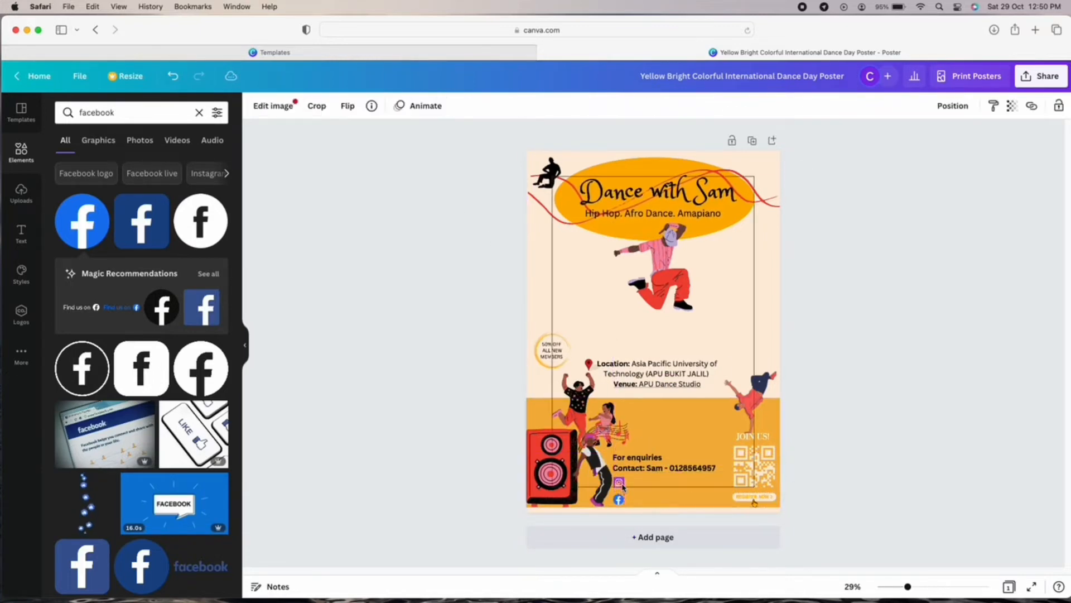
left_click_drag(619, 501, 621, 498)
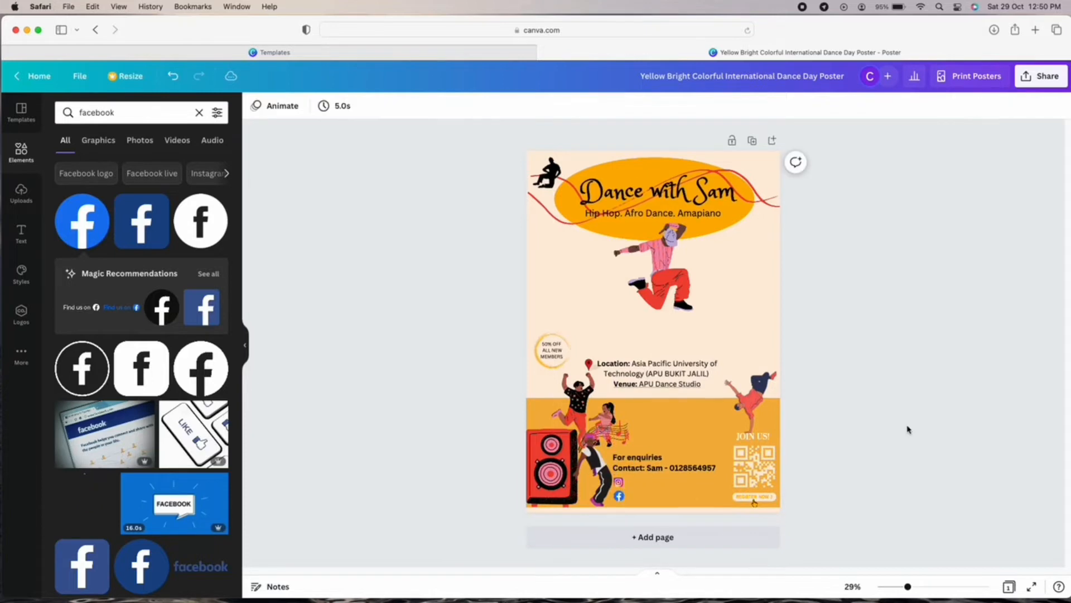
left_click(627, 489)
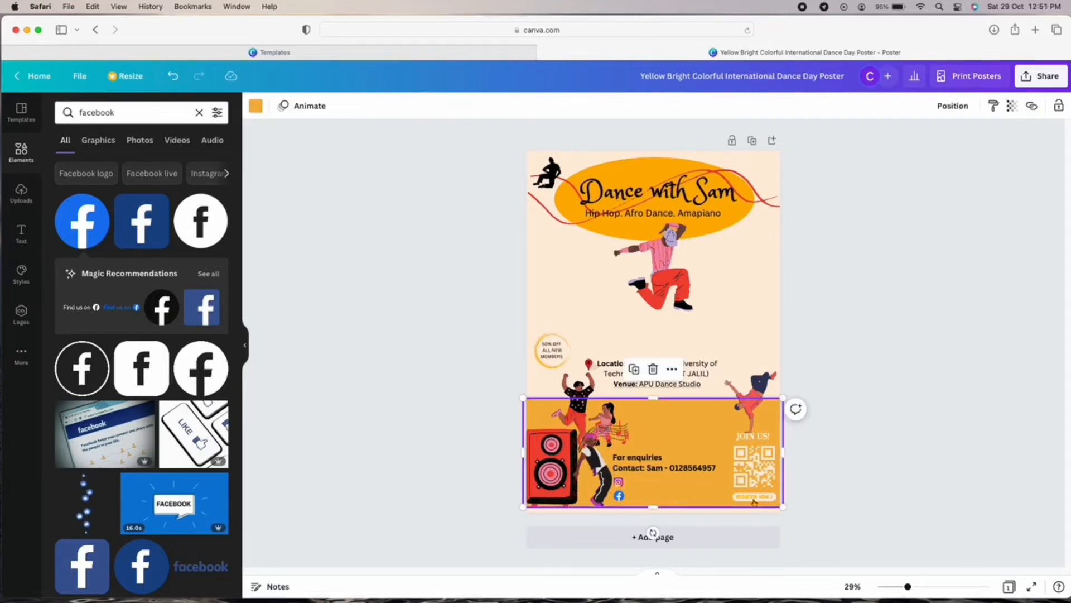
Add a small Twitter logo beside the contact icons.
left_click(199, 113)
type("twitte")
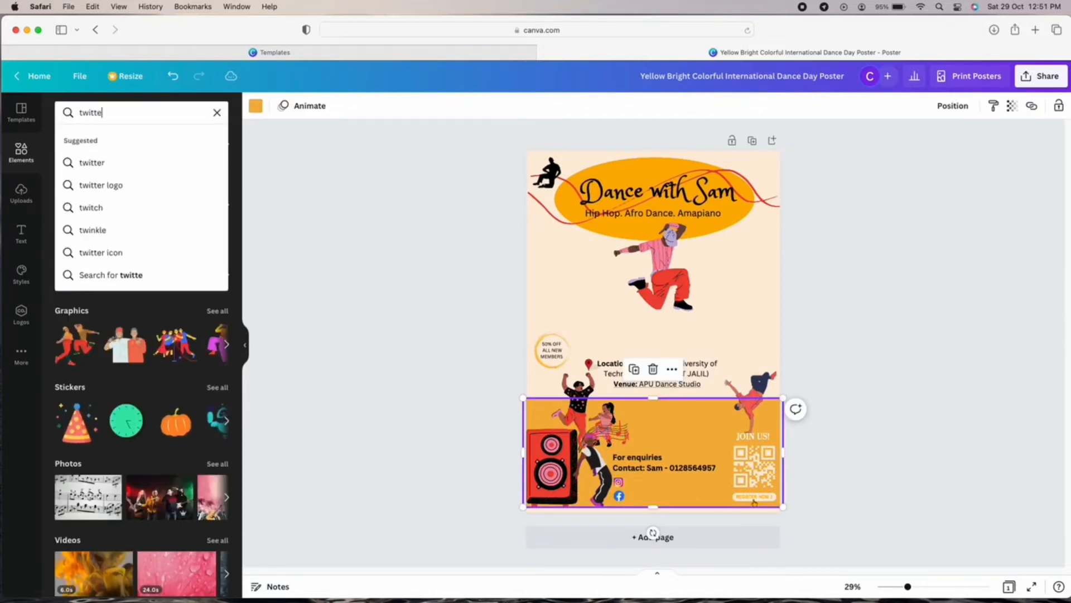
type("r")
key("Return")
left_click(92, 221)
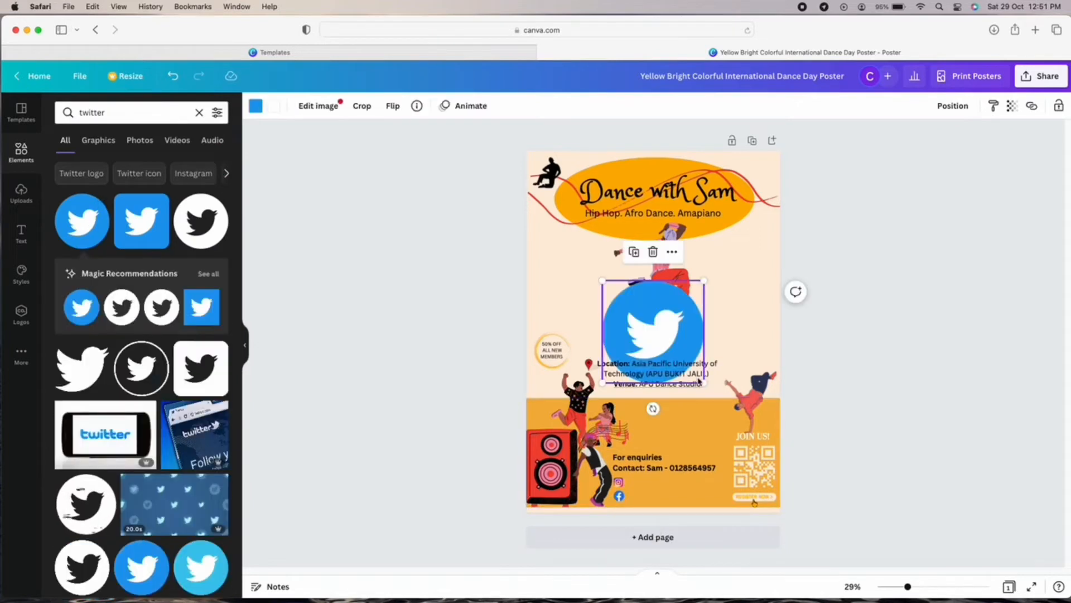
left_click_drag(700, 381, 698, 514)
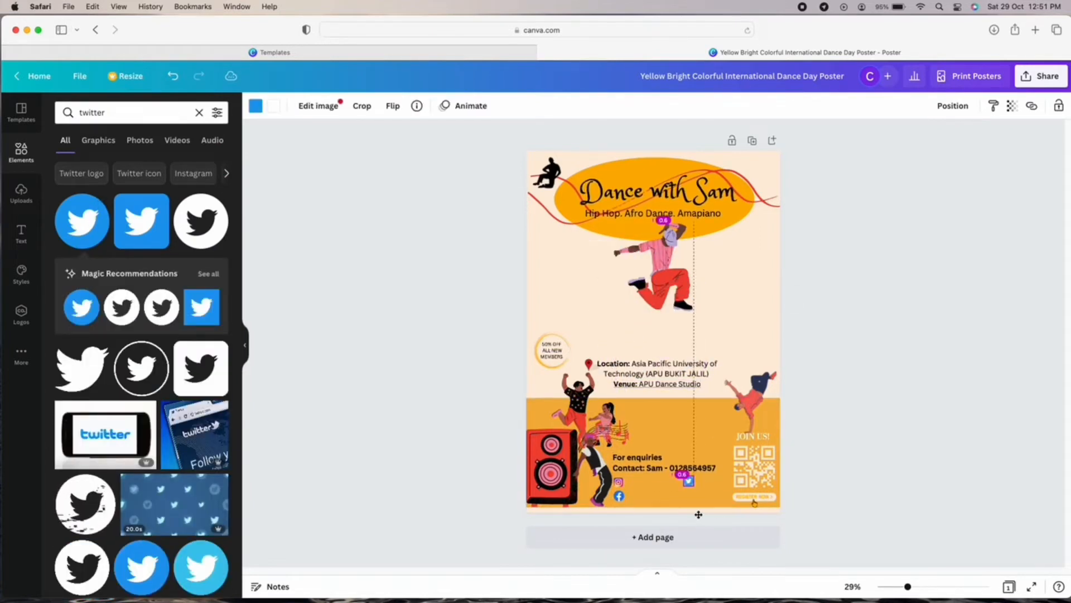
Add a YouTube logo and shrink it to icon size to complete the 2×2 grid.
left_click(200, 114)
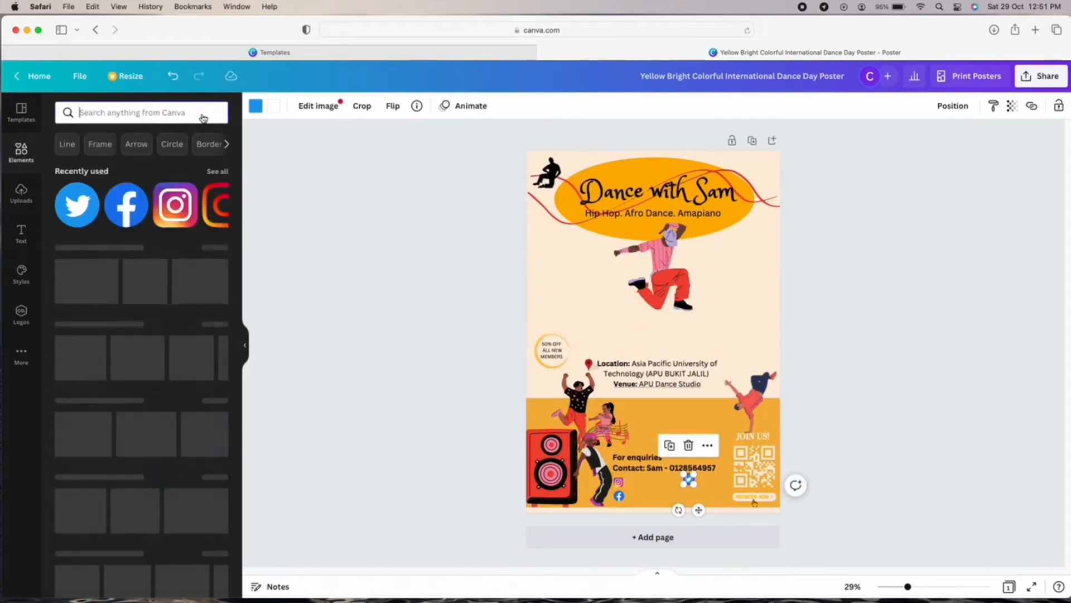
type("youtube")
left_click(118, 168)
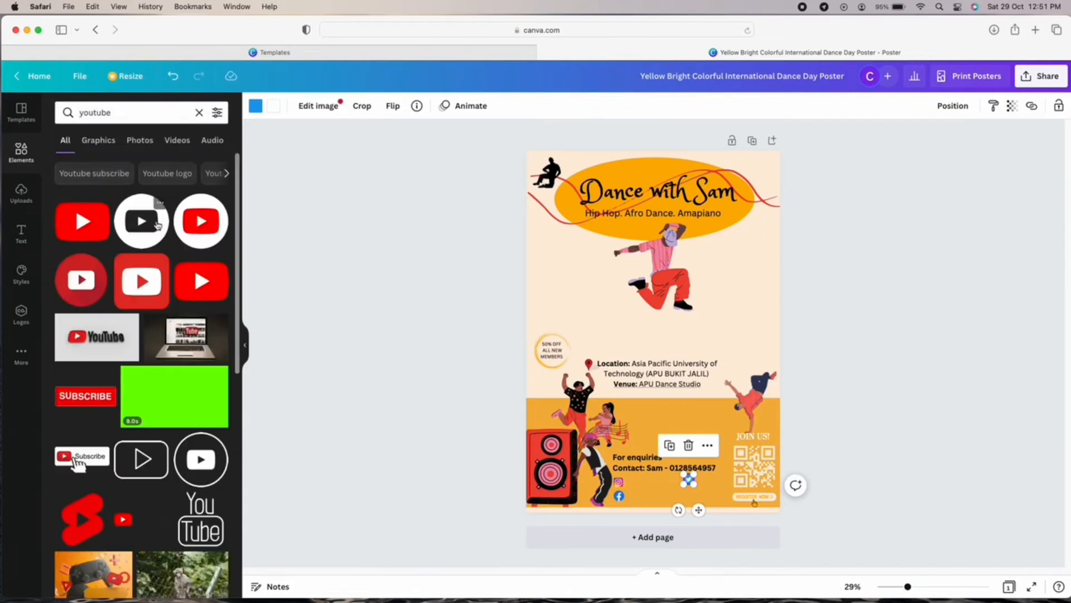
left_click(200, 222)
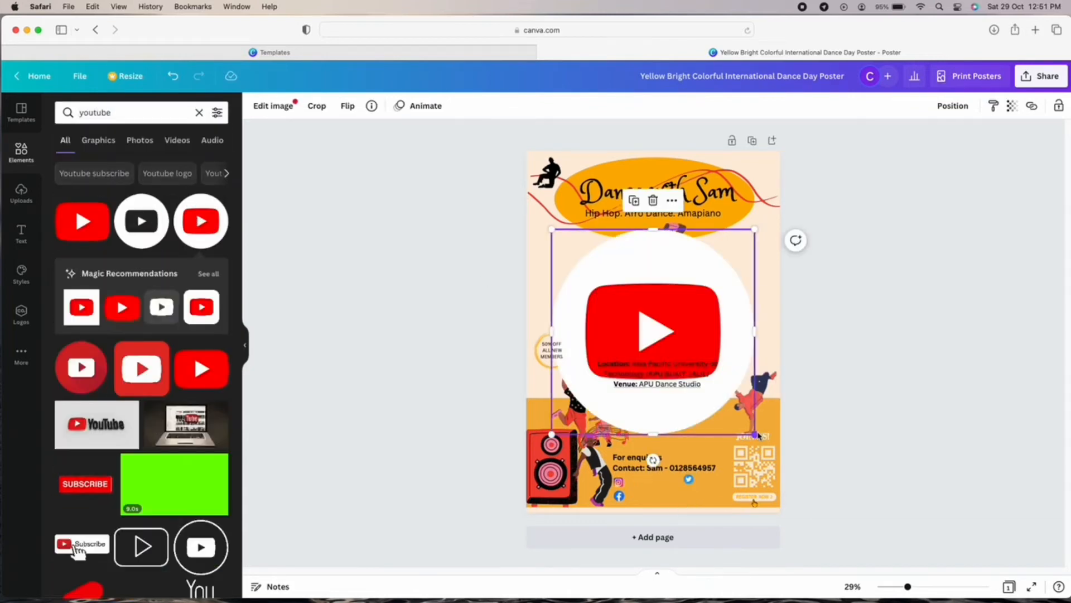
left_click_drag(754, 433, 695, 503)
left_click(906, 489)
left_click(897, 467)
left_click(688, 496)
left_click(862, 473)
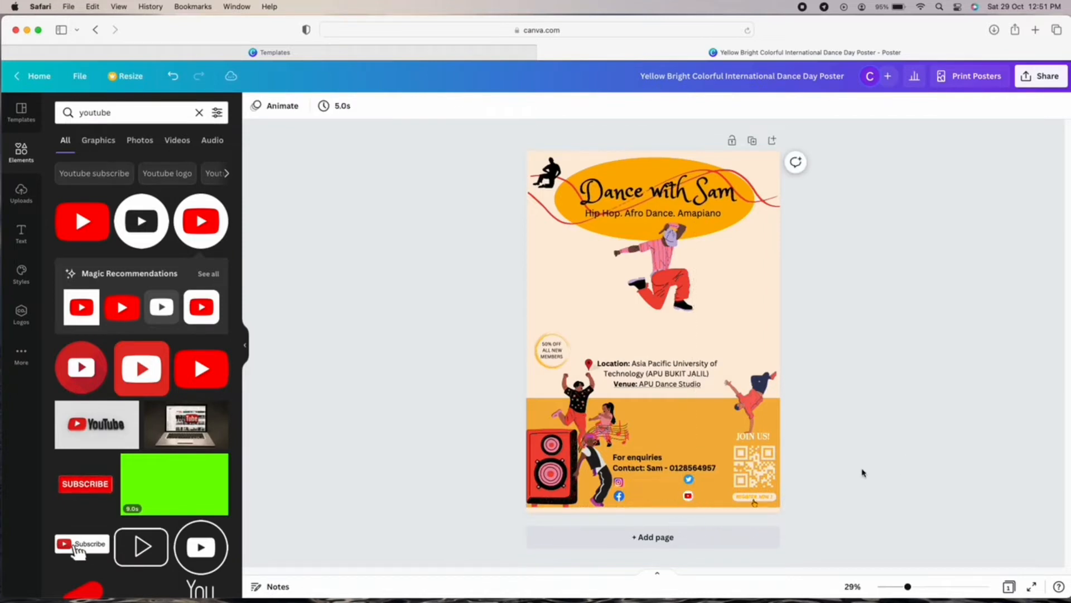
left_click(688, 496)
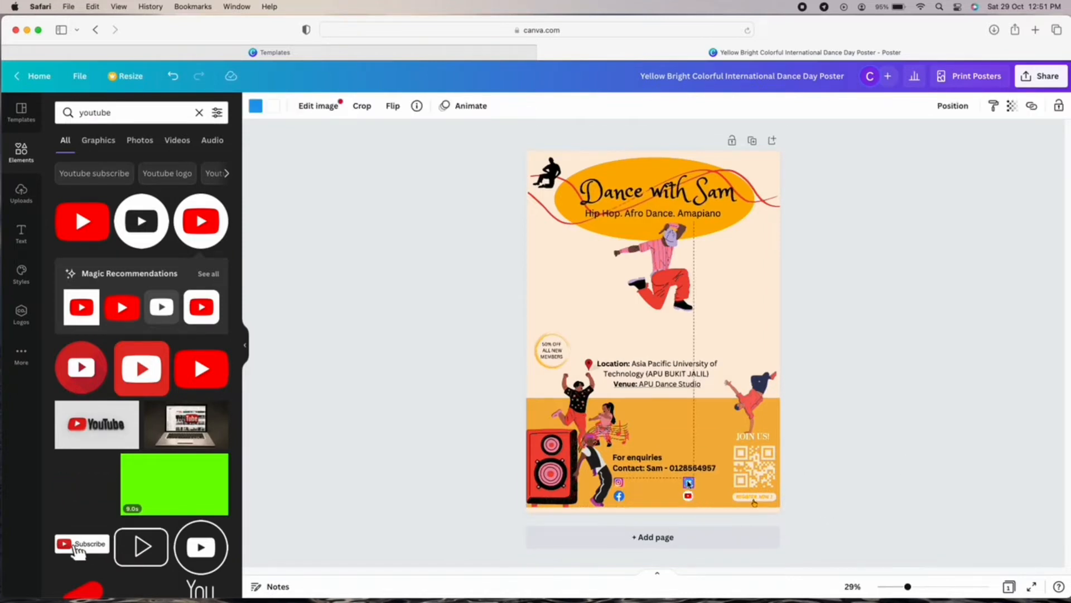
left_click(852, 481)
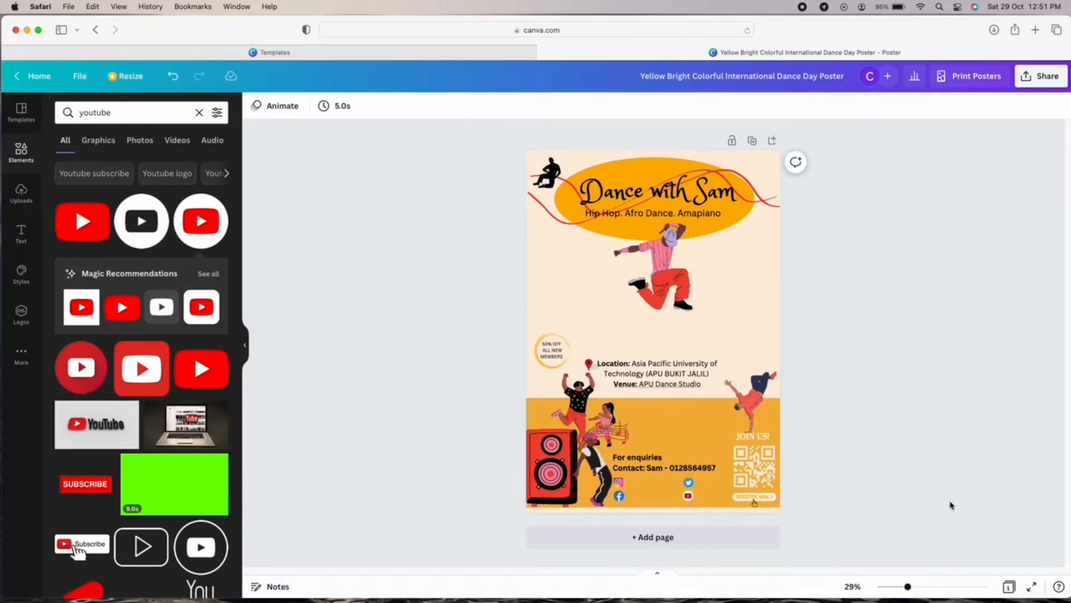
Add a body text box to the poster.
left_click(24, 190)
left_click(25, 163)
left_click(25, 234)
left_click(163, 264)
key("BackSpace")
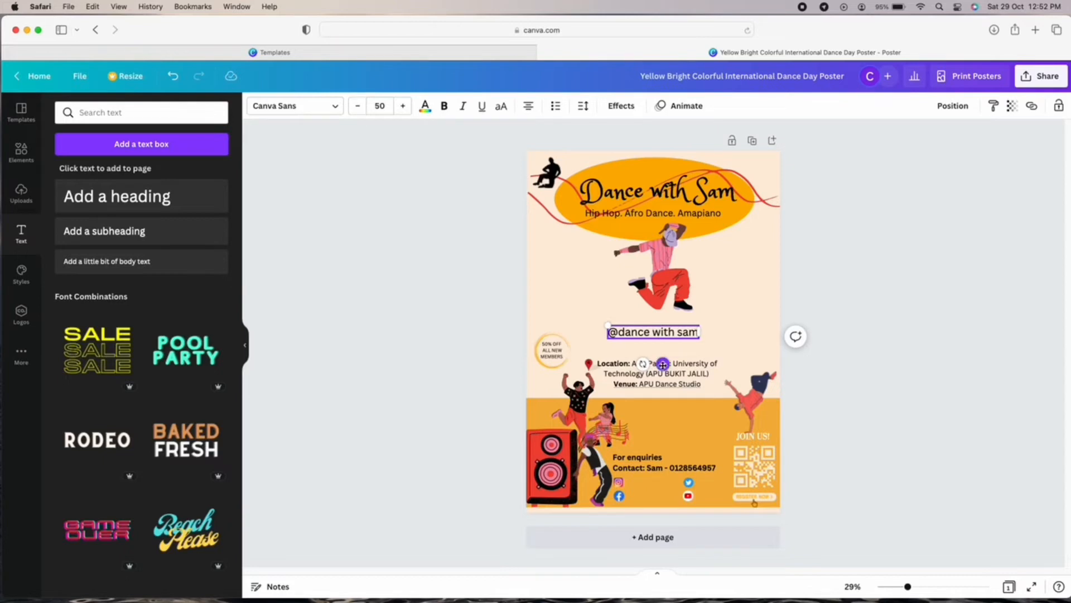
left_click_drag(663, 363, 678, 512)
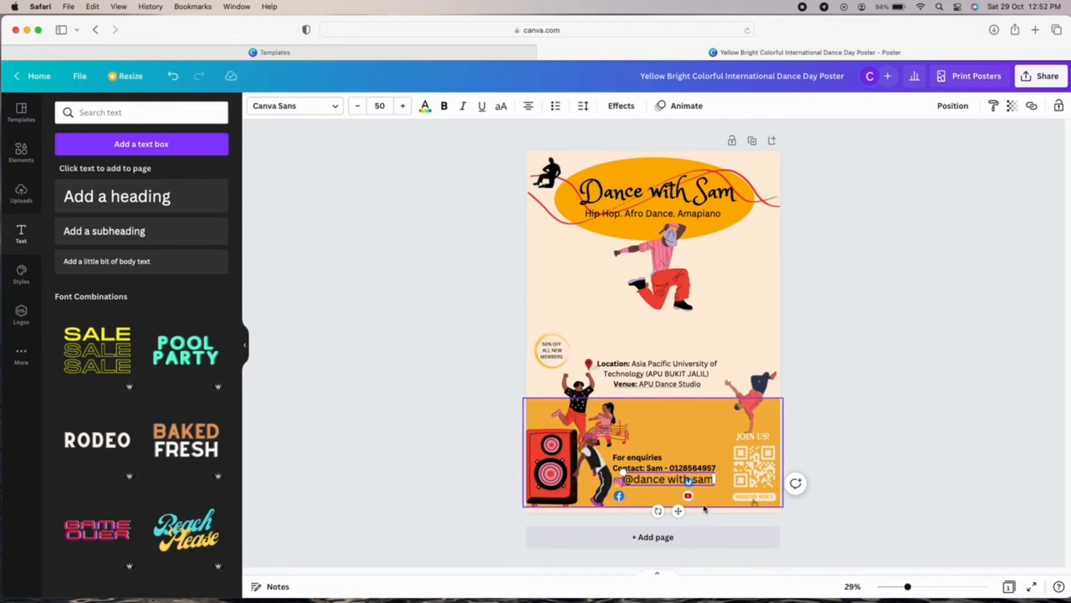
left_click_drag(715, 479, 717, 481)
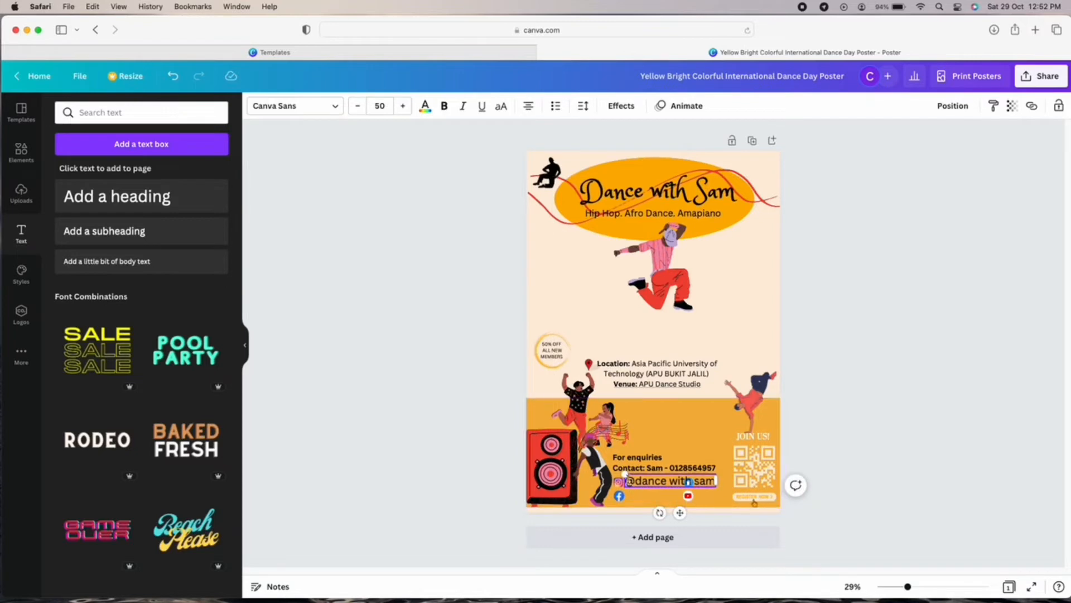
left_click_drag(625, 475, 653, 478)
left_click_drag(696, 512, 666, 512)
left_click_drag(626, 478, 635, 479)
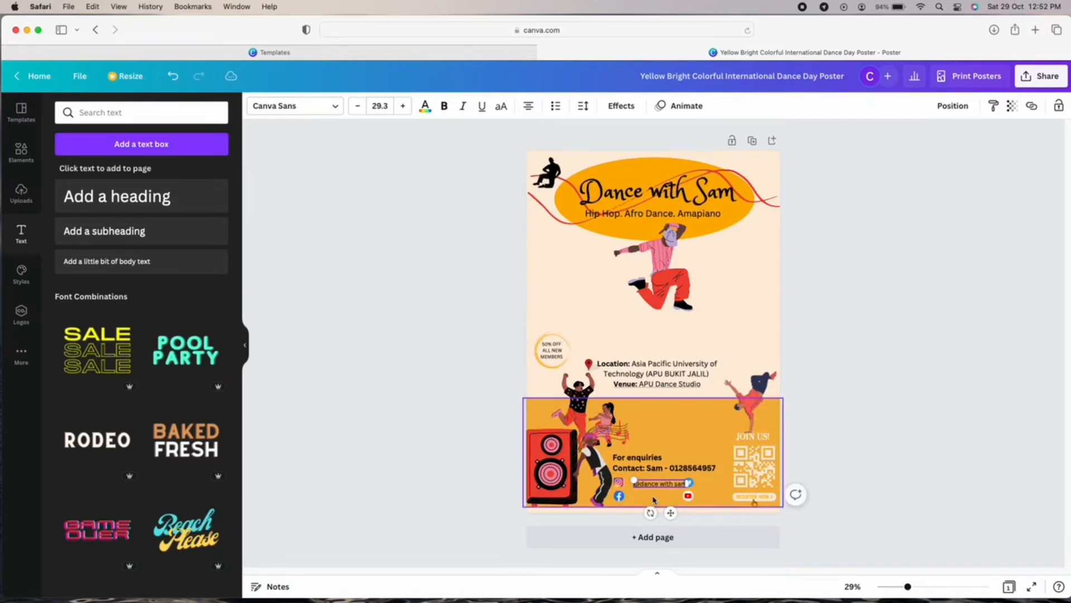
left_click_drag(670, 512, 661, 510)
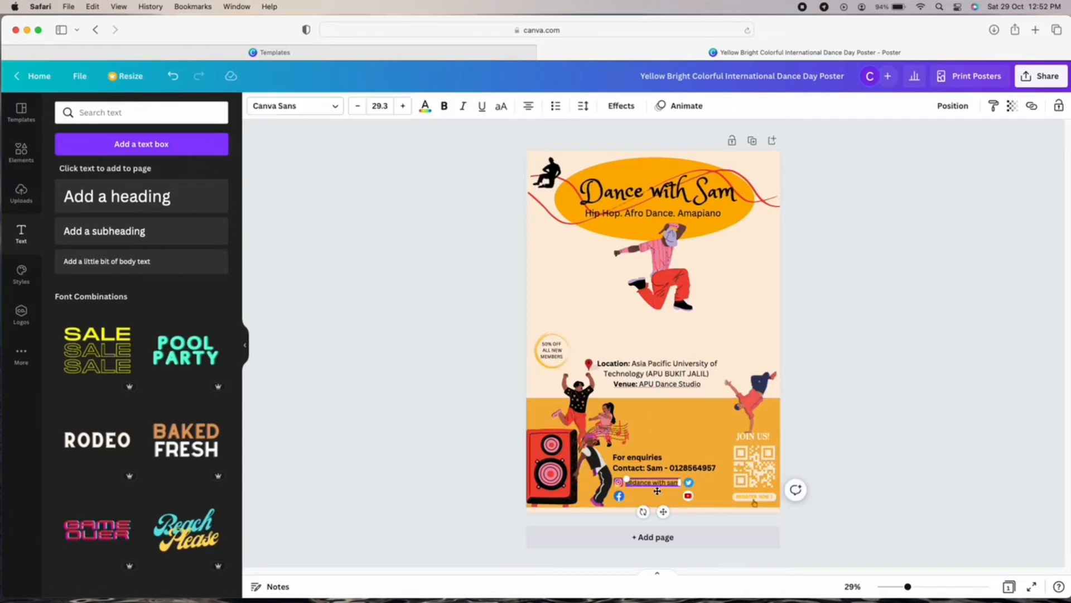
left_click(863, 457)
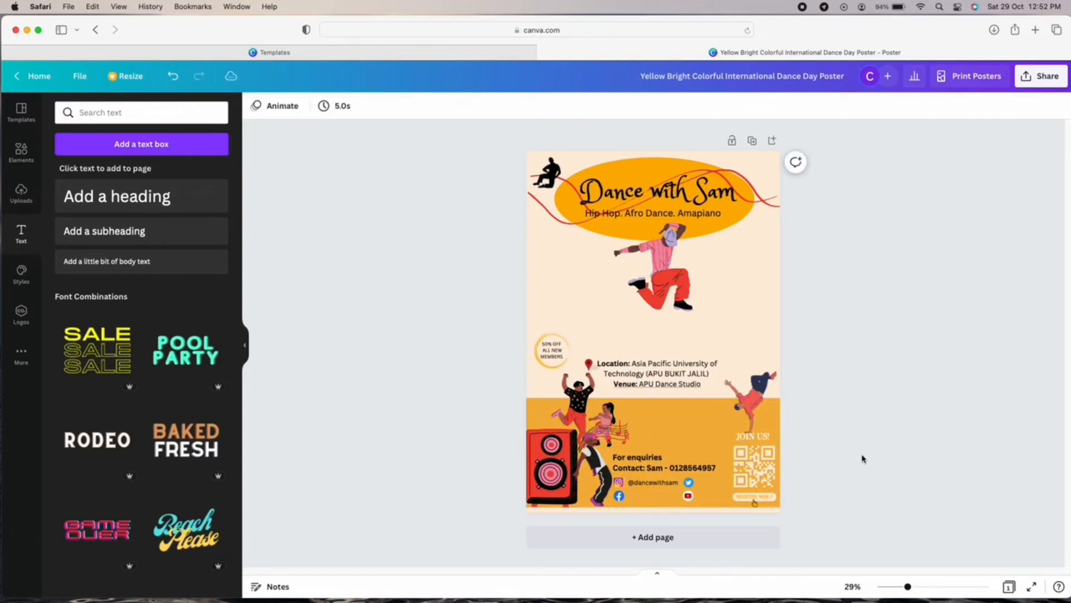
left_click(656, 483)
left_click_drag(664, 510, 662, 511)
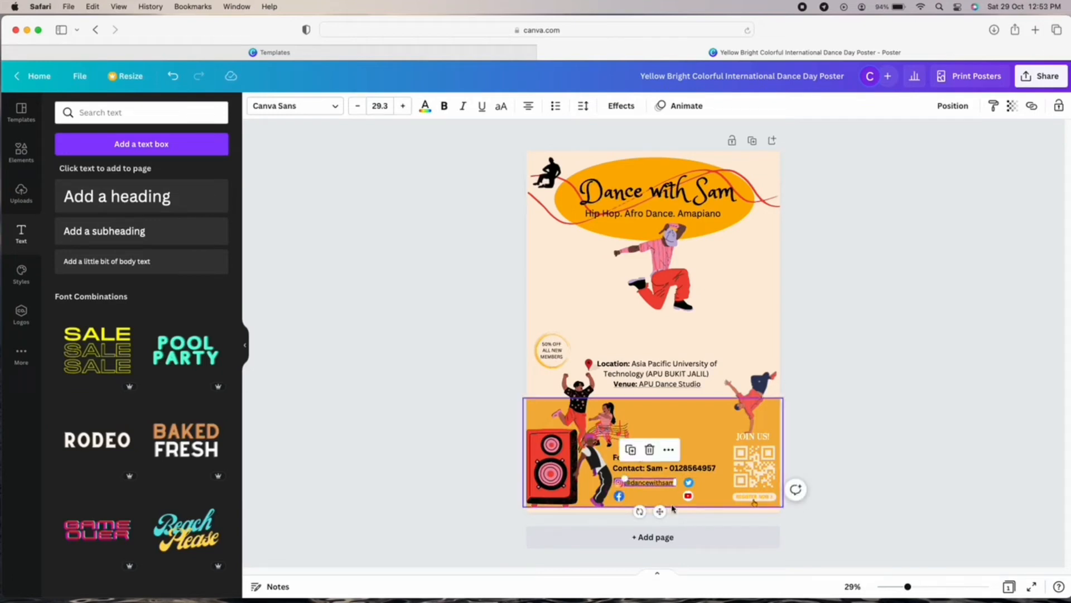
left_click(753, 515)
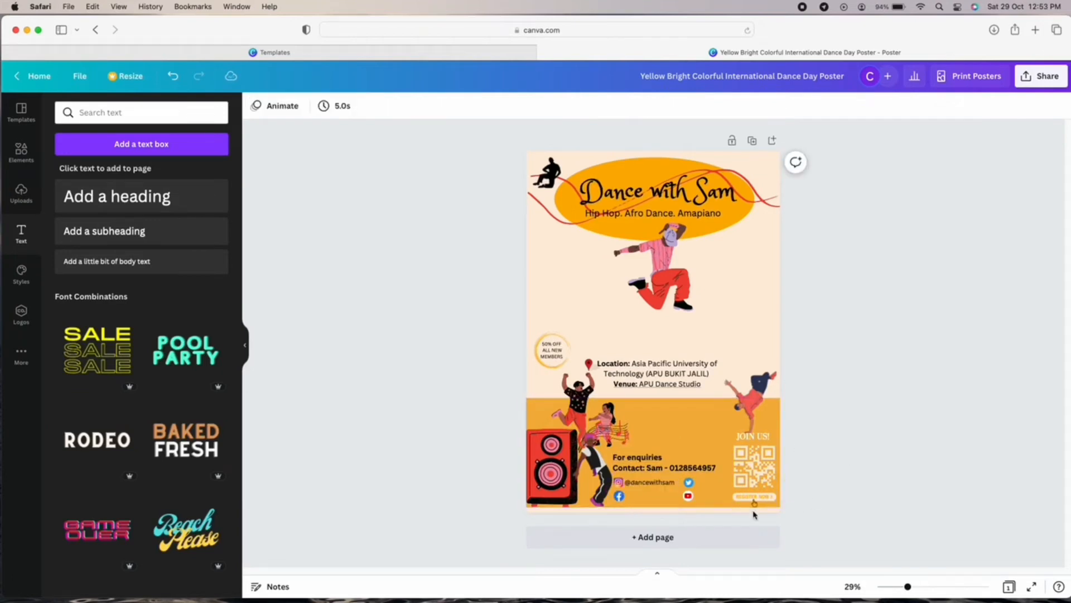
left_click(647, 482)
left_click_drag(662, 510, 662, 509)
left_click(889, 470)
right_click(656, 481)
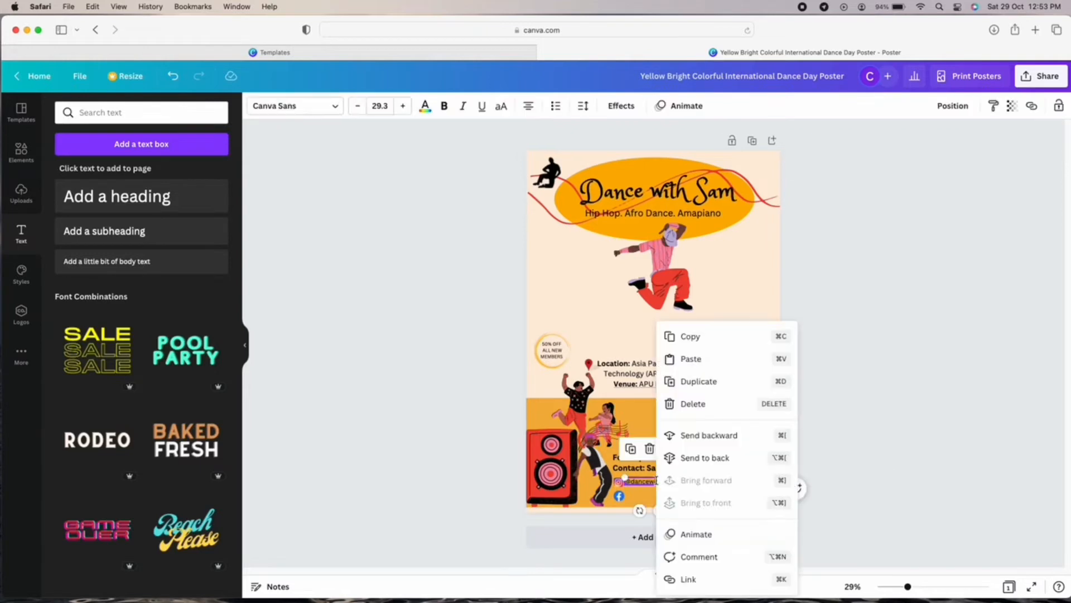
left_click(706, 387)
right_click(648, 497)
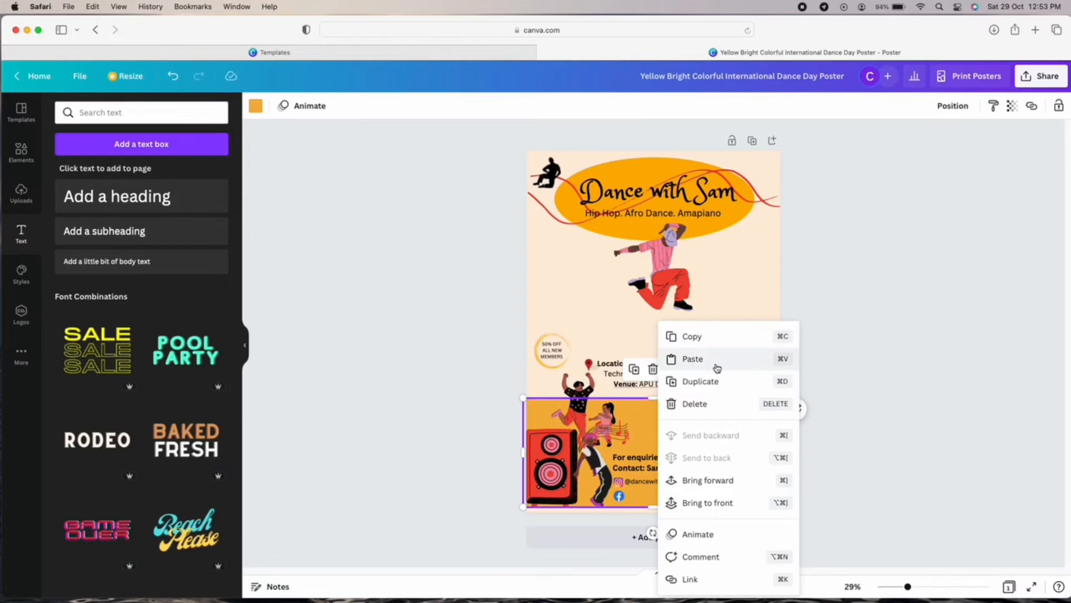
left_click(717, 359)
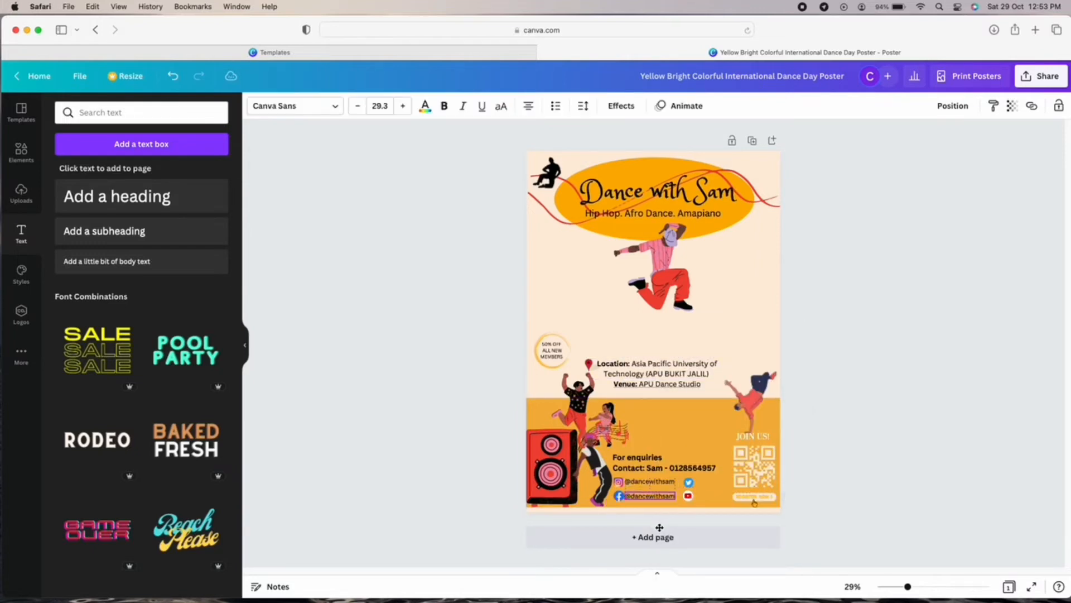
right_click(711, 496)
left_click(771, 360)
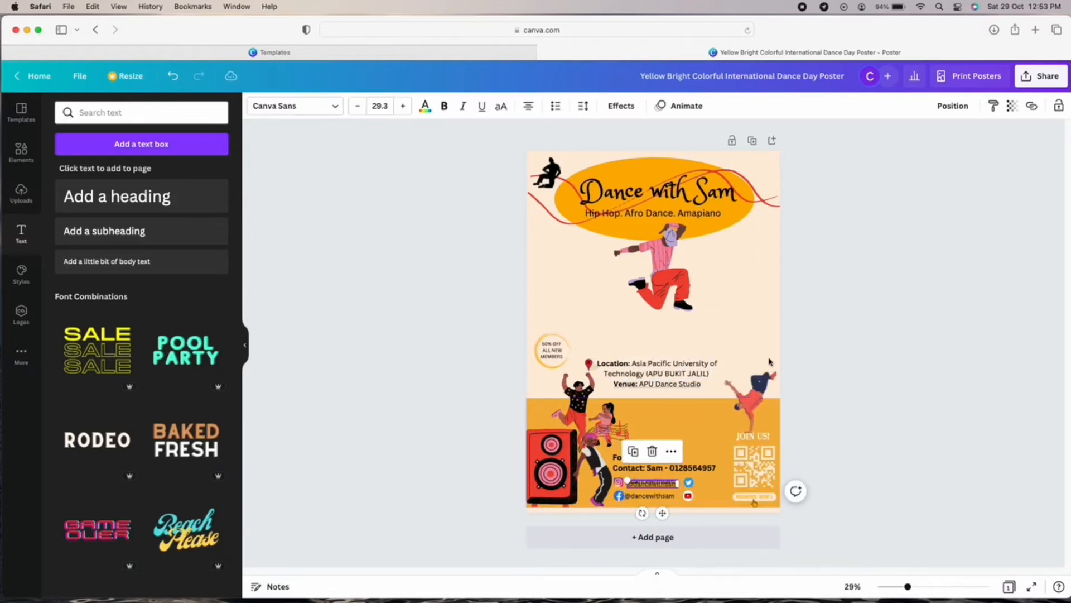
left_click_drag(663, 513, 735, 509)
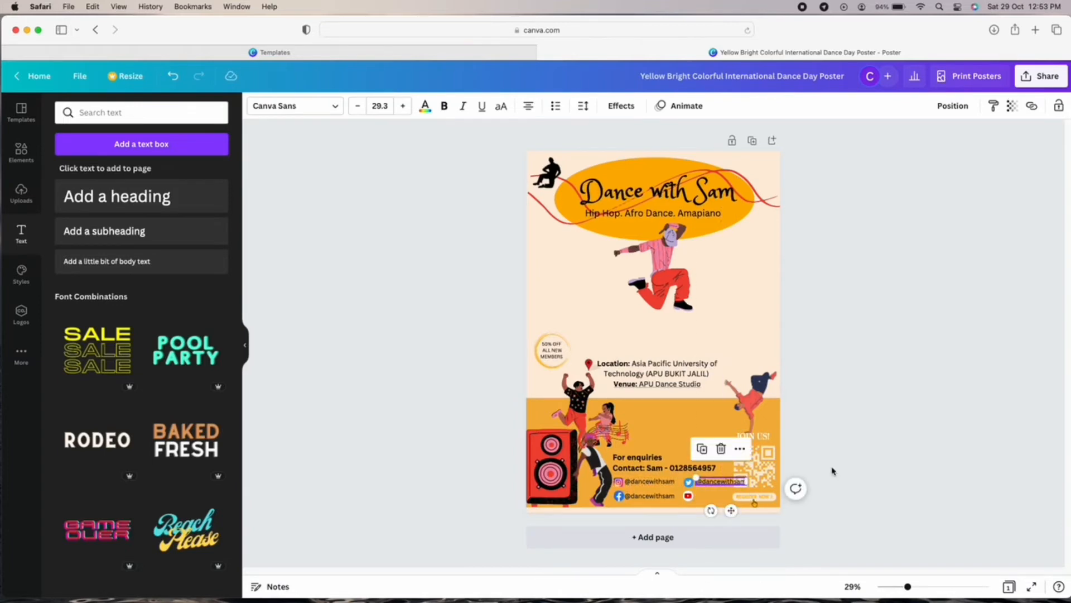
right_click(715, 495)
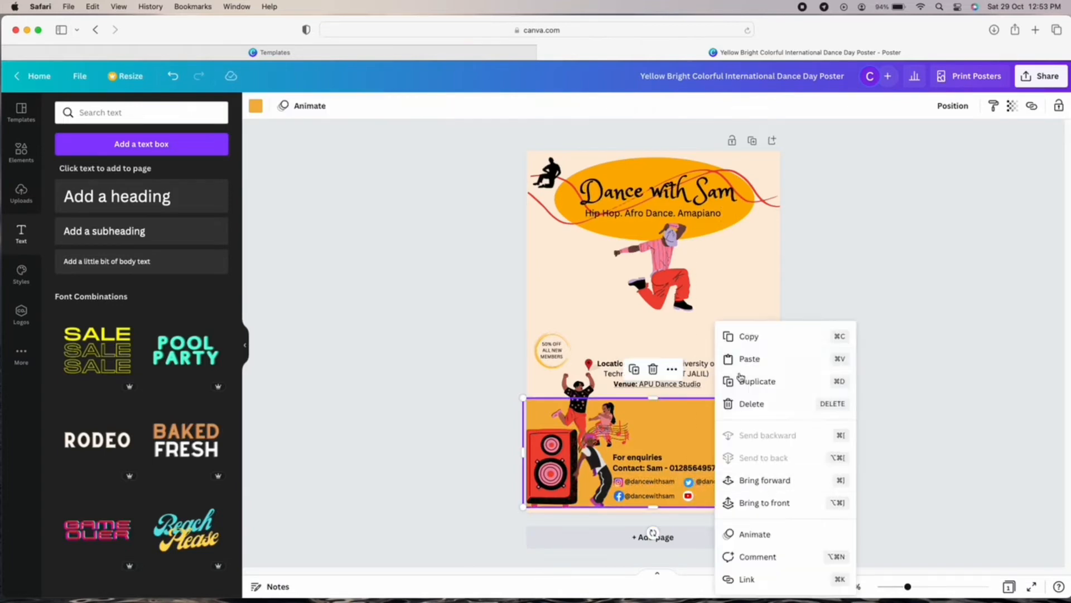
left_click(751, 360)
left_click_drag(663, 511, 729, 529)
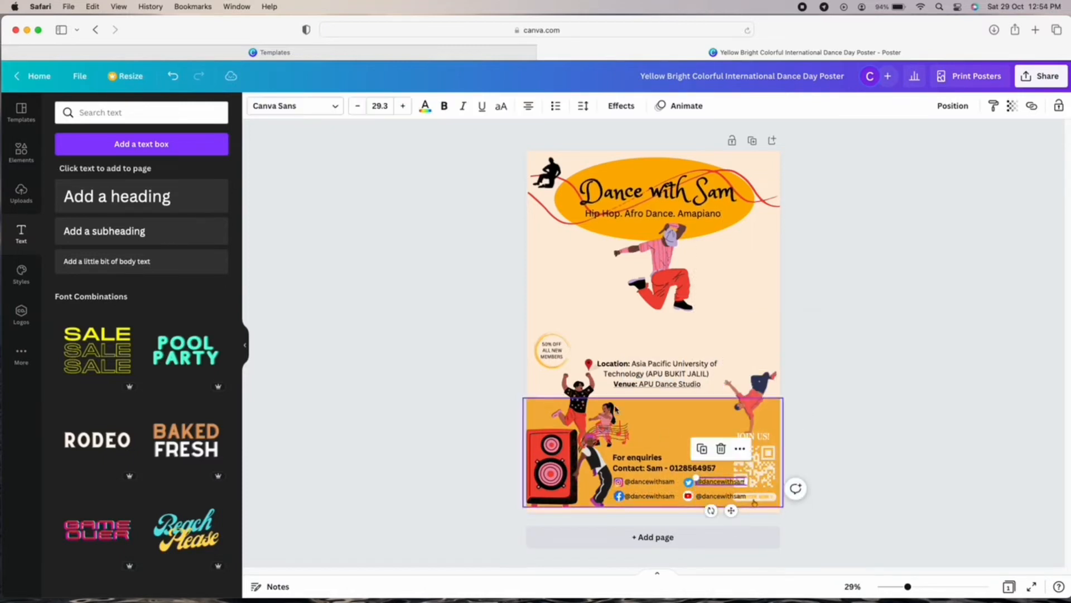
left_click(930, 418)
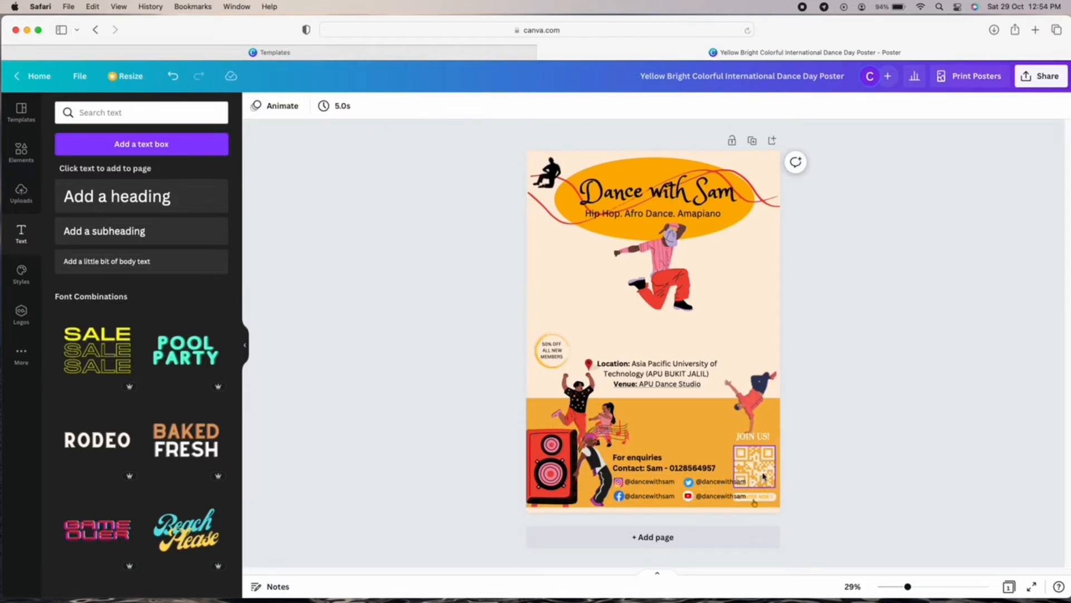
Move the Twitter and YouTube icons left and bring the handles up against their icons.
left_click_drag(688, 485, 680, 485)
left_click_drag(688, 495, 714, 486)
left_click_drag(721, 497, 714, 496)
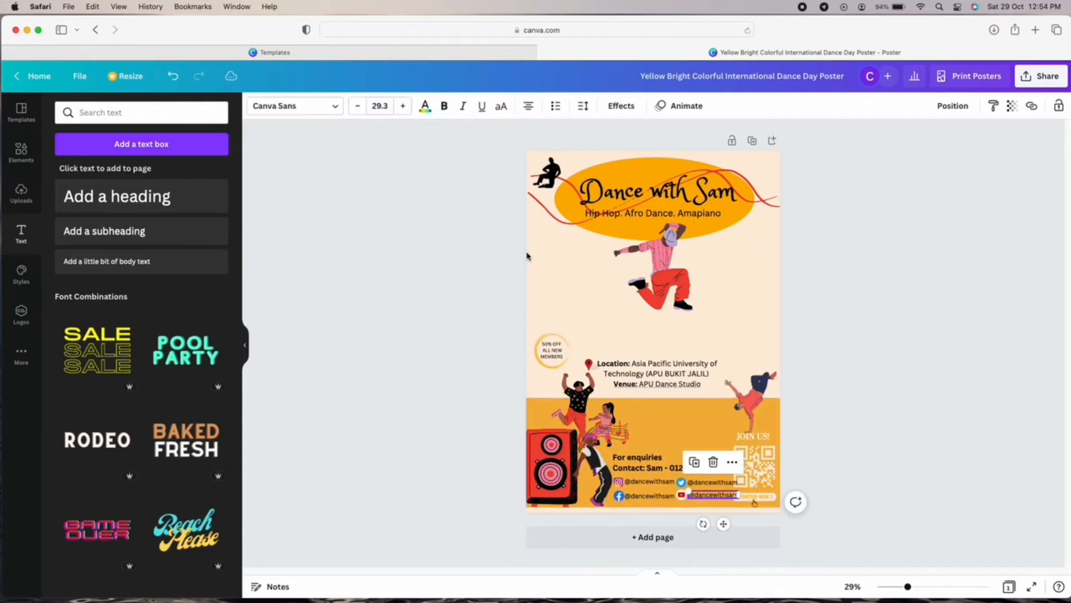
left_click(751, 484)
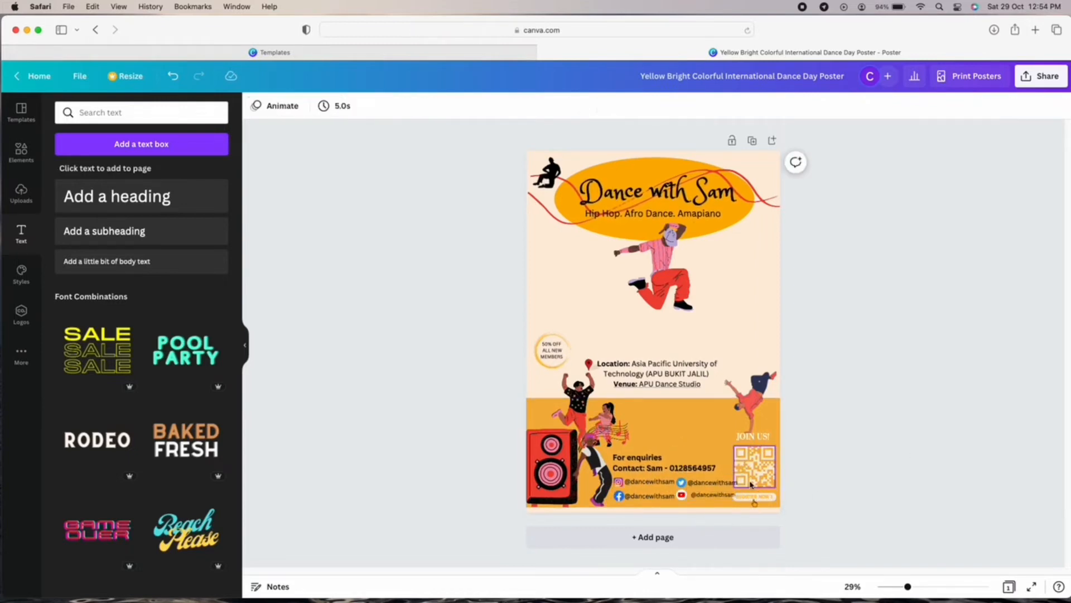
left_click_drag(719, 494, 713, 494)
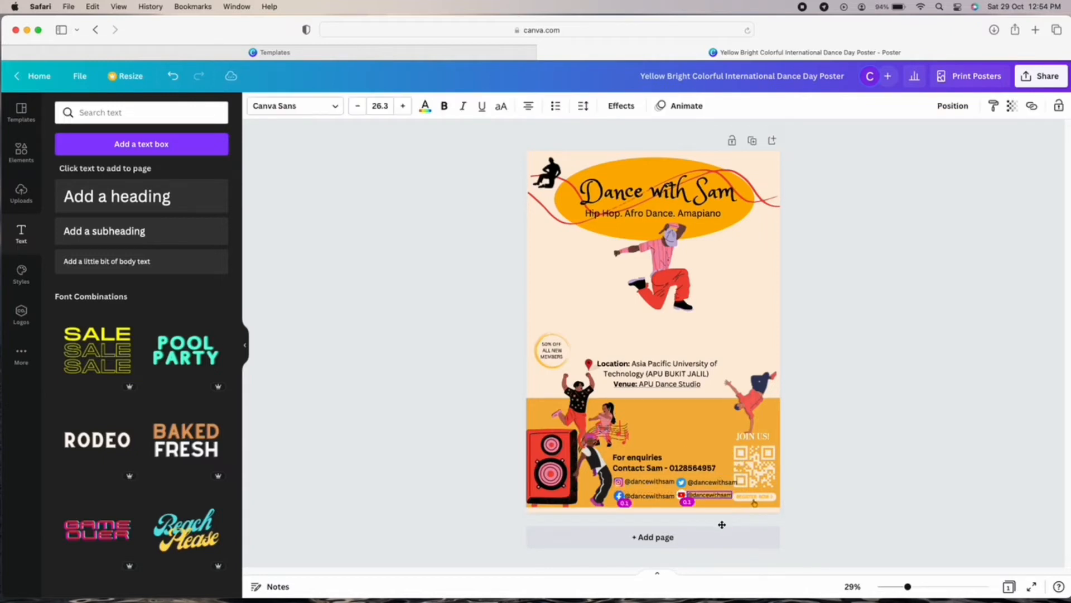
Reduce the handles' font size to 26.3 and line them up beside their icons.
left_click(712, 482)
left_click(354, 106)
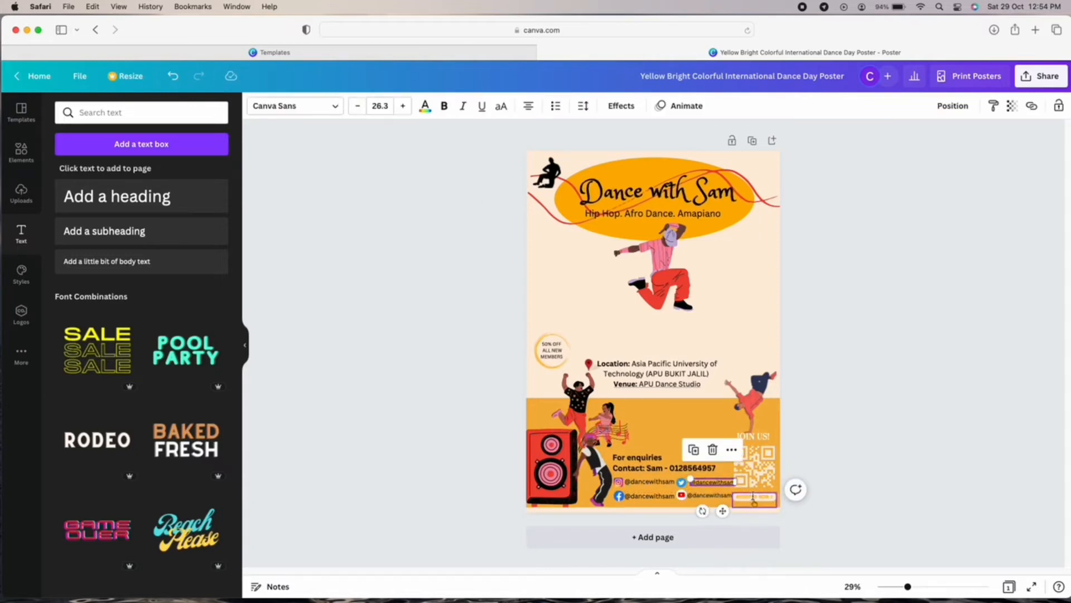
left_click_drag(723, 511, 721, 515)
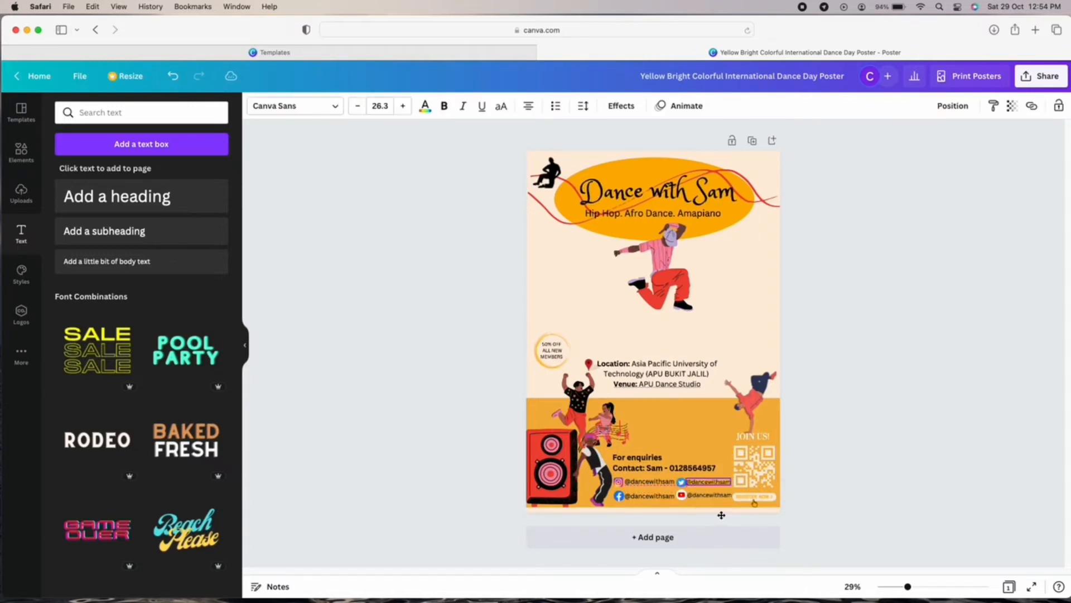
left_click(649, 481)
left_click_drag(660, 509, 659, 519)
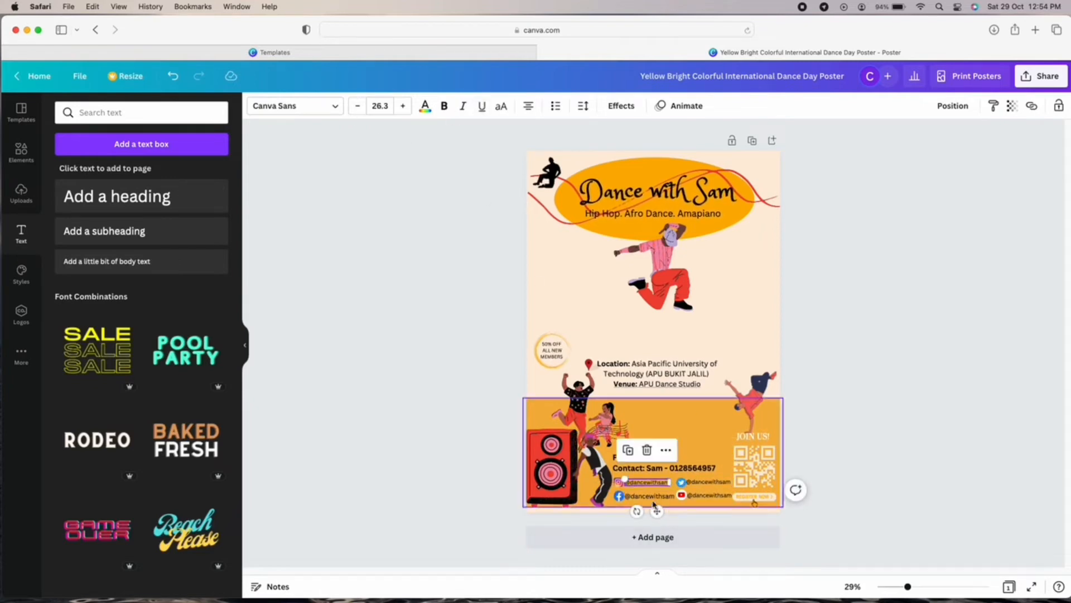
left_click(355, 106)
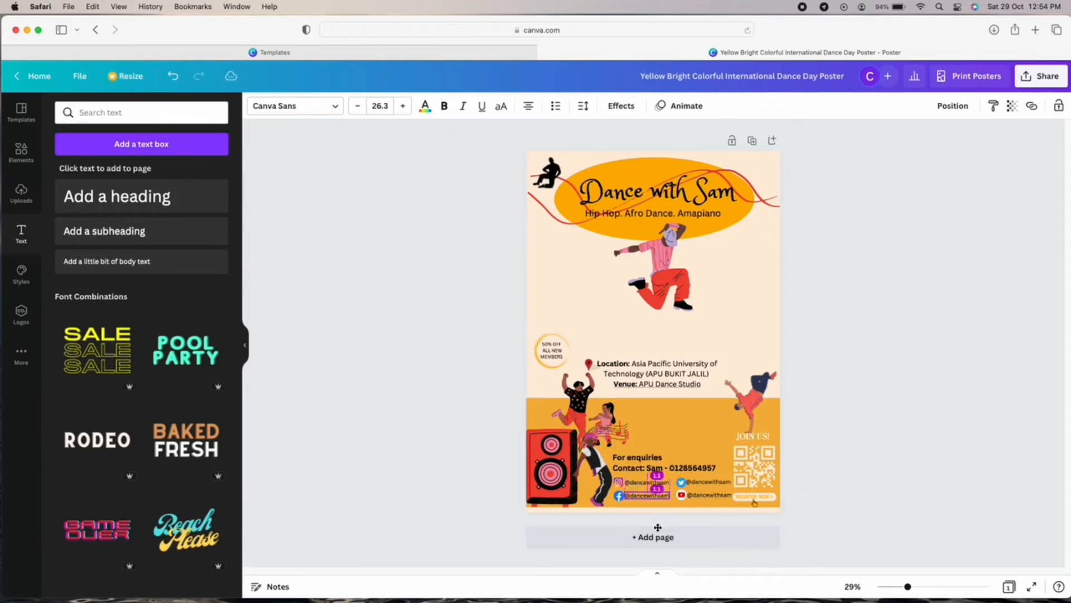
left_click(943, 475)
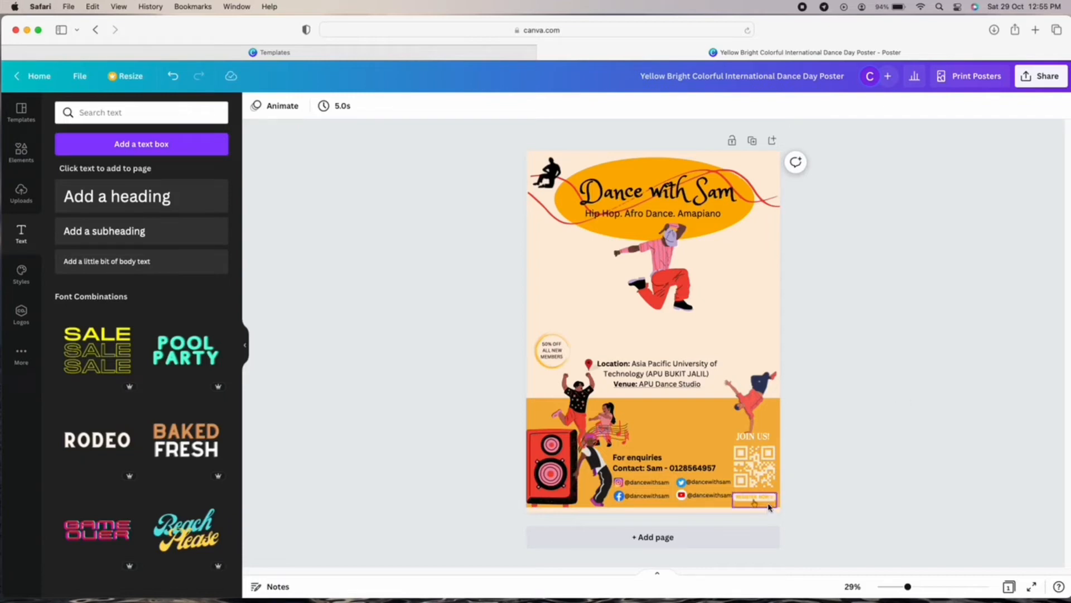
Shrink the register button, tuck it under the QR code and recolour it red.
left_click(756, 498)
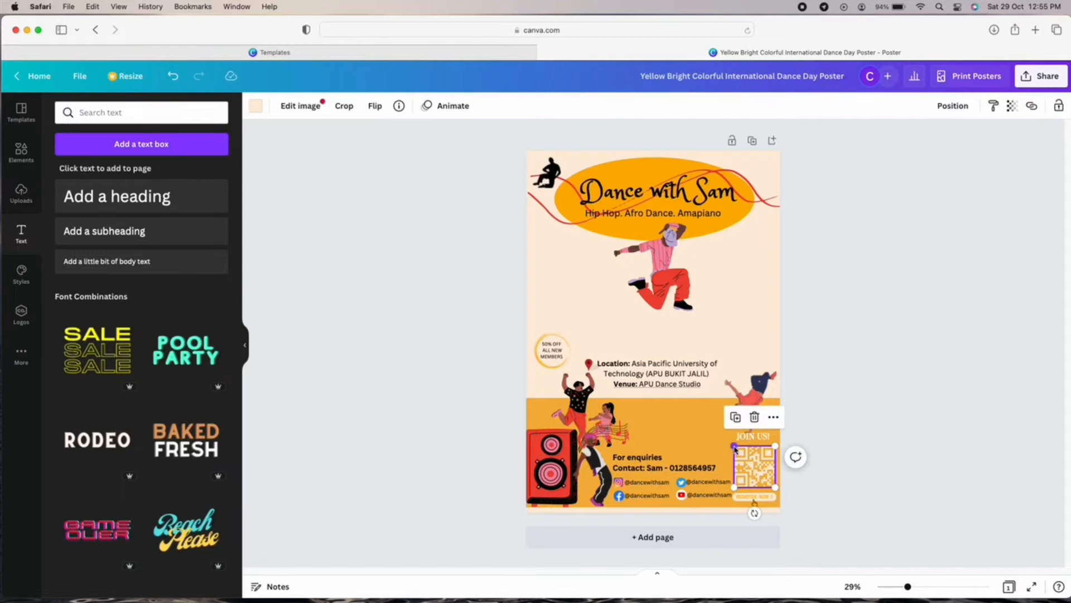
left_click_drag(734, 493, 759, 493)
left_click(758, 495)
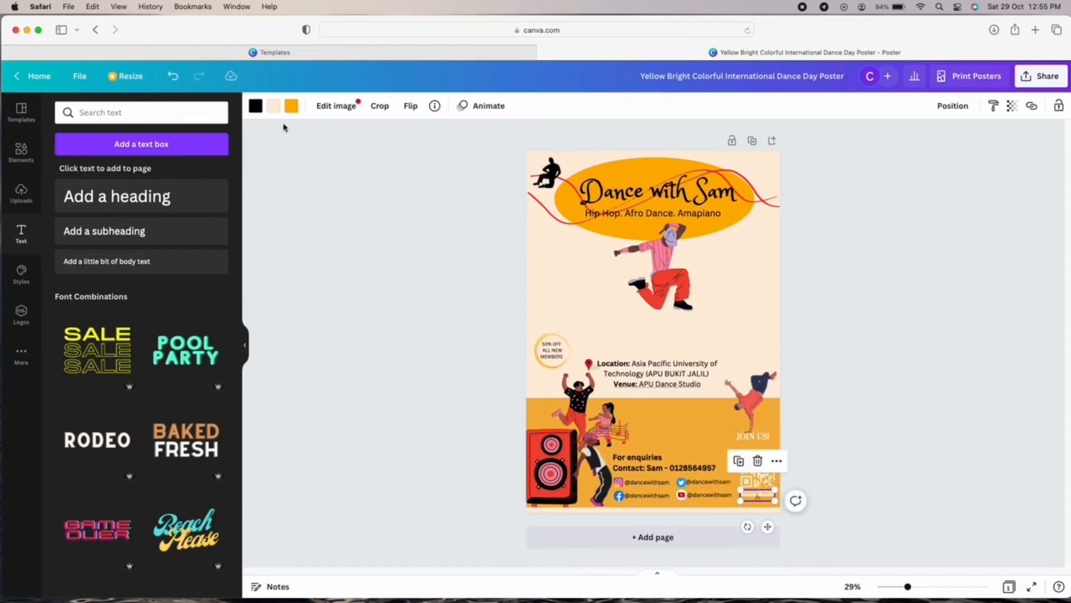
left_click(292, 105)
left_click(127, 225)
left_click(982, 449)
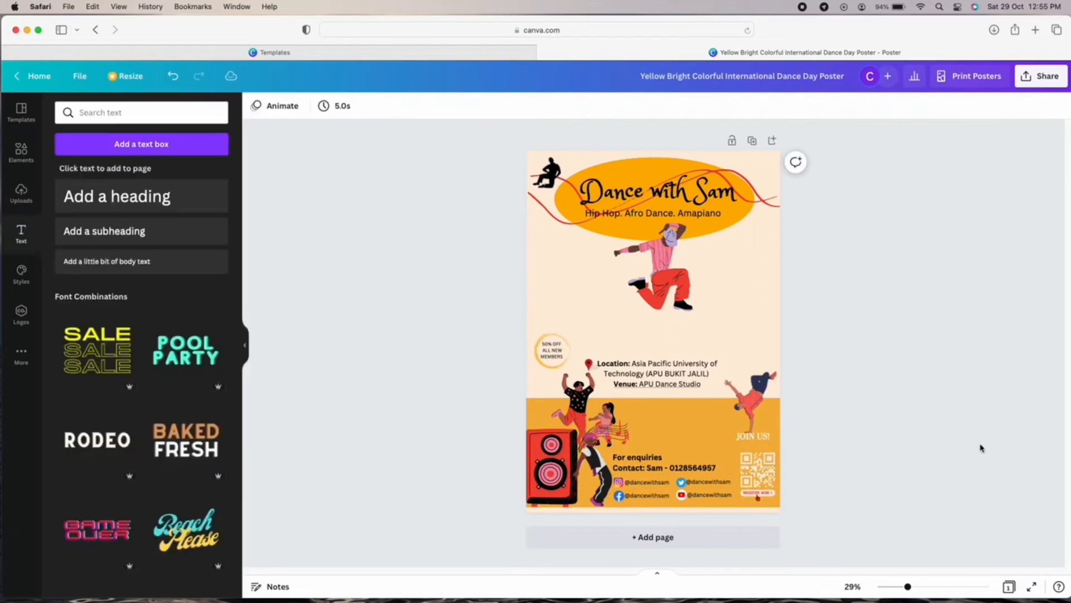
Zoom out and in to check the whole poster and its details.
left_click_drag(908, 587, 922, 586)
scroll(935, 471, "down", 3)
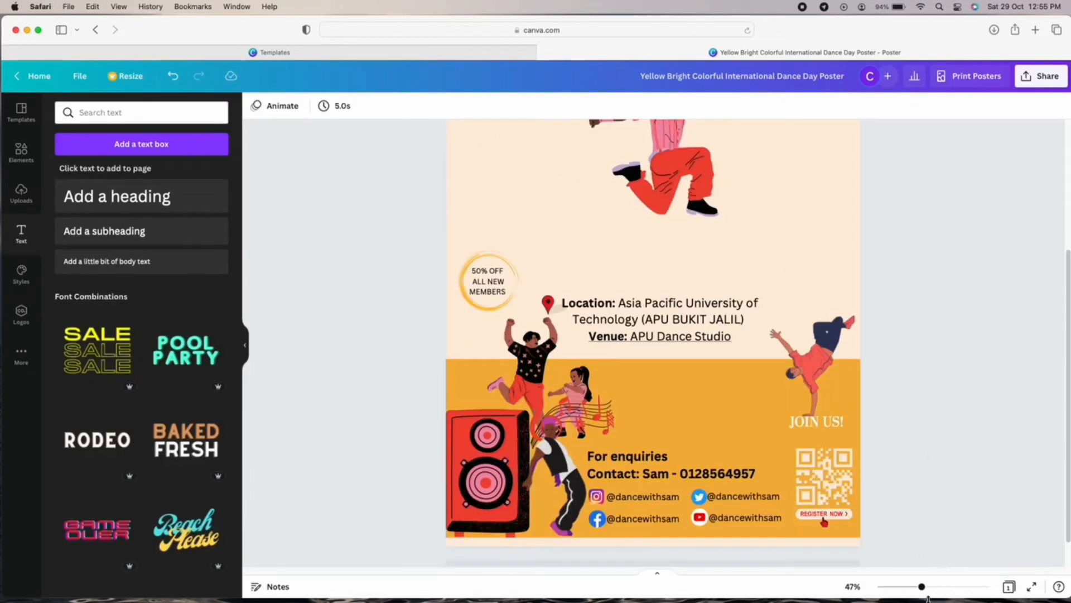
left_click(888, 587)
left_click(902, 587)
left_click(924, 587)
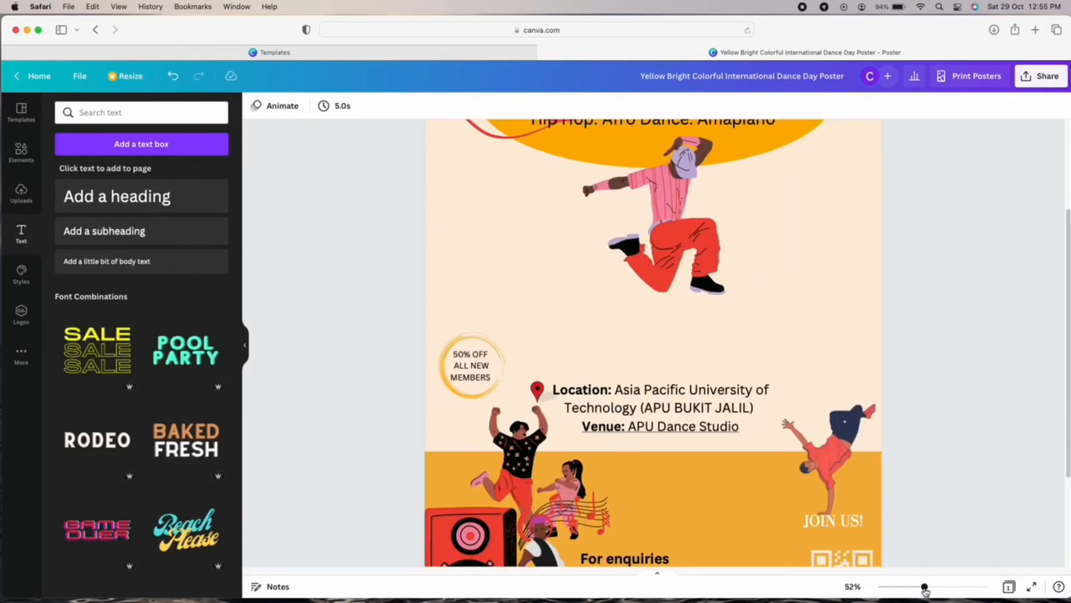
scroll(899, 454, "down", 3)
scroll(900, 455, "up", 5)
scroll(899, 454, "down", 3)
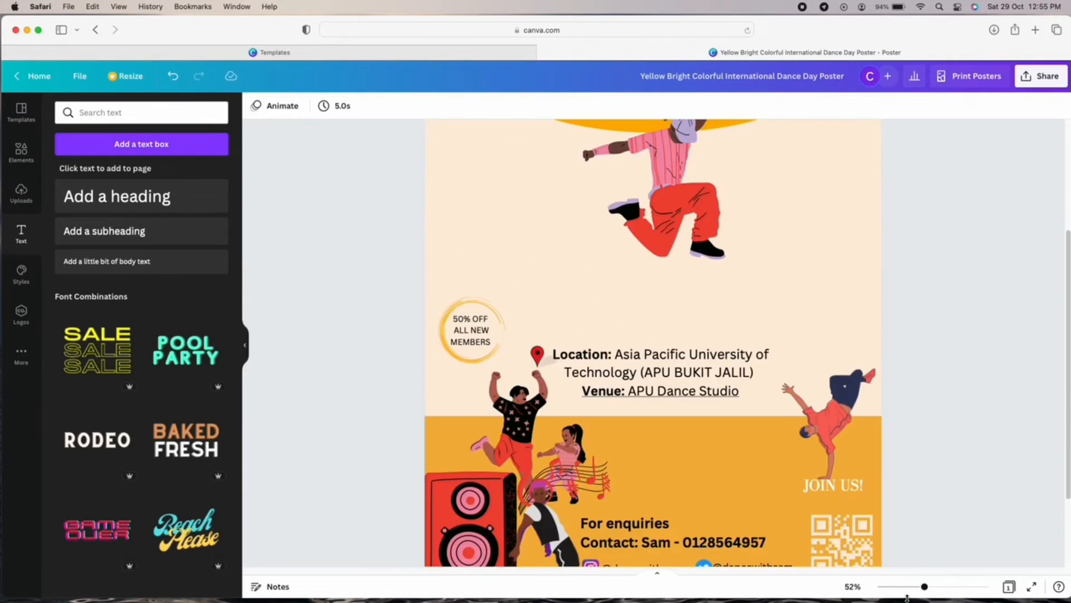
left_click(908, 587)
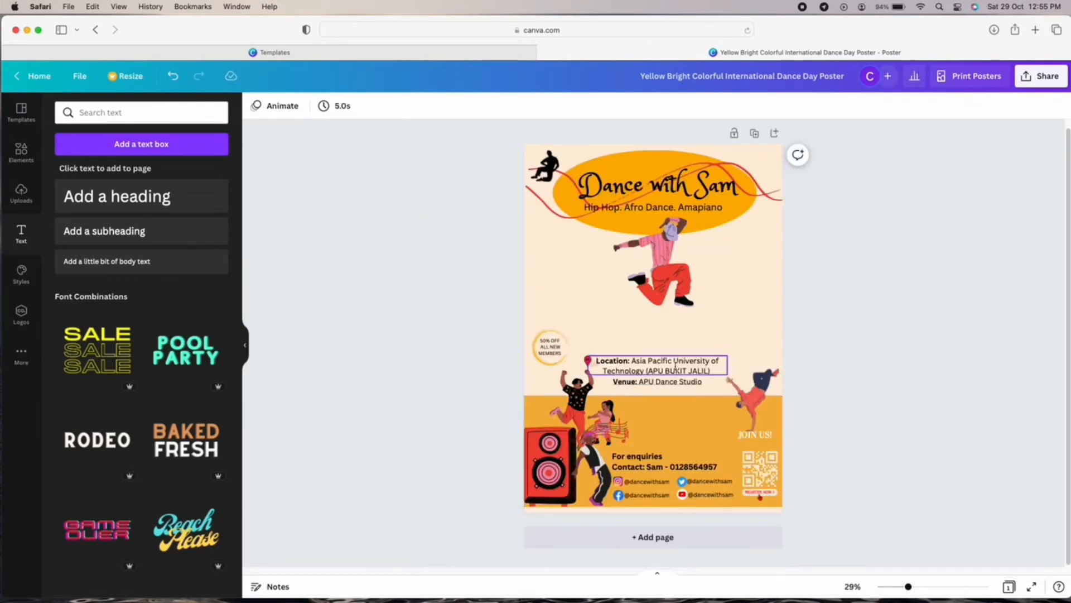
Move the Location text slightly up and line up the Venue text beneath it.
left_click_drag(676, 367, 686, 390)
left_click(885, 359)
left_click_drag(687, 391, 683, 391)
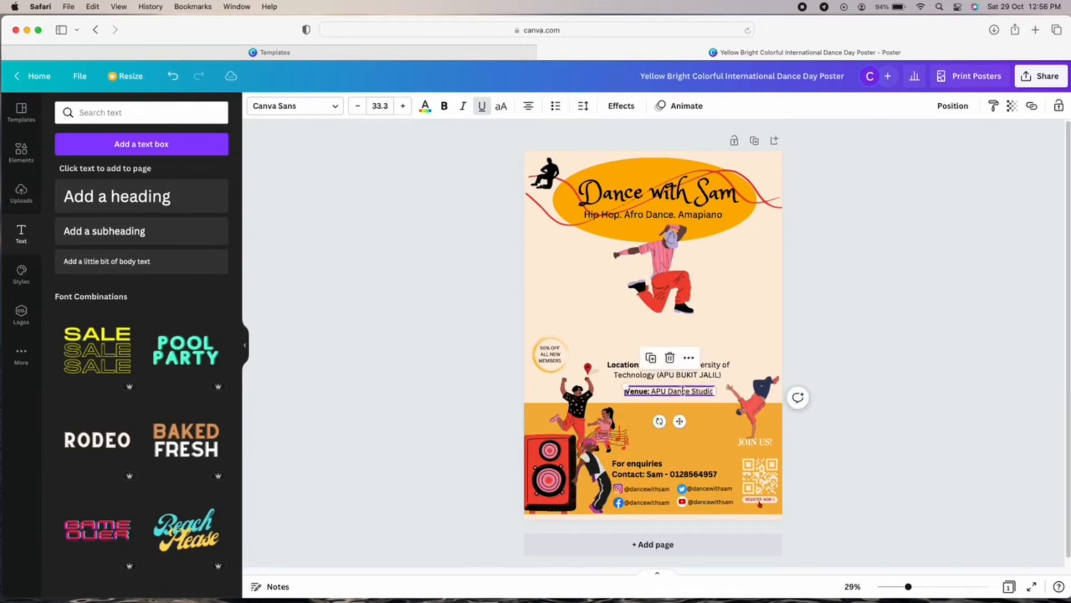
left_click(792, 316)
Nudge the red location pin toward Location and raise the 'Hip Hop. Afro Dance. Amapiano' subtitle slightly.
left_click_drag(588, 367, 596, 366)
left_click(928, 384)
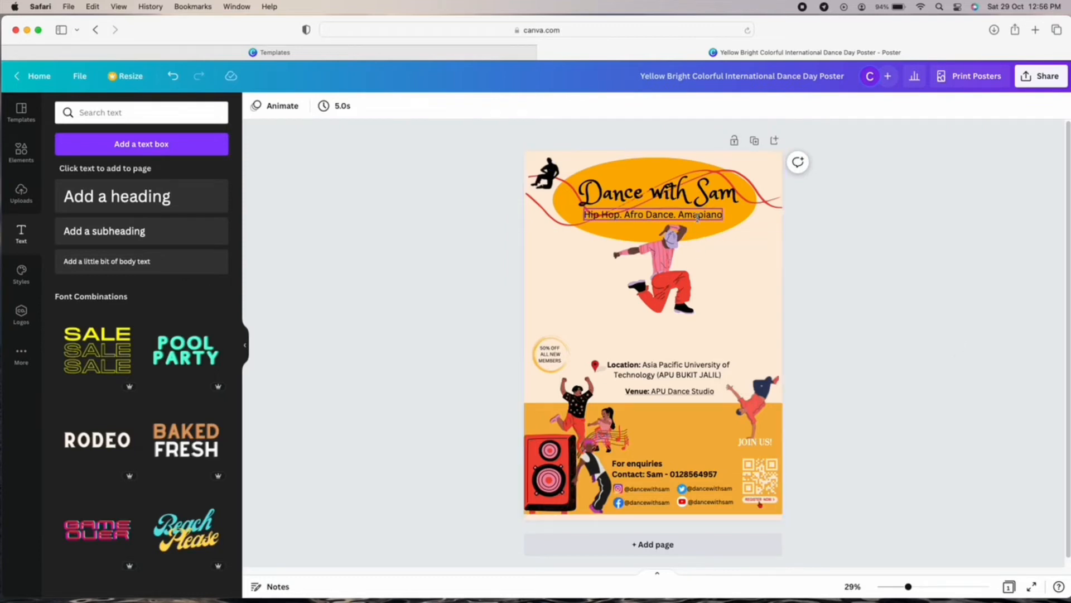
left_click_drag(697, 217, 704, 214)
left_click(891, 316)
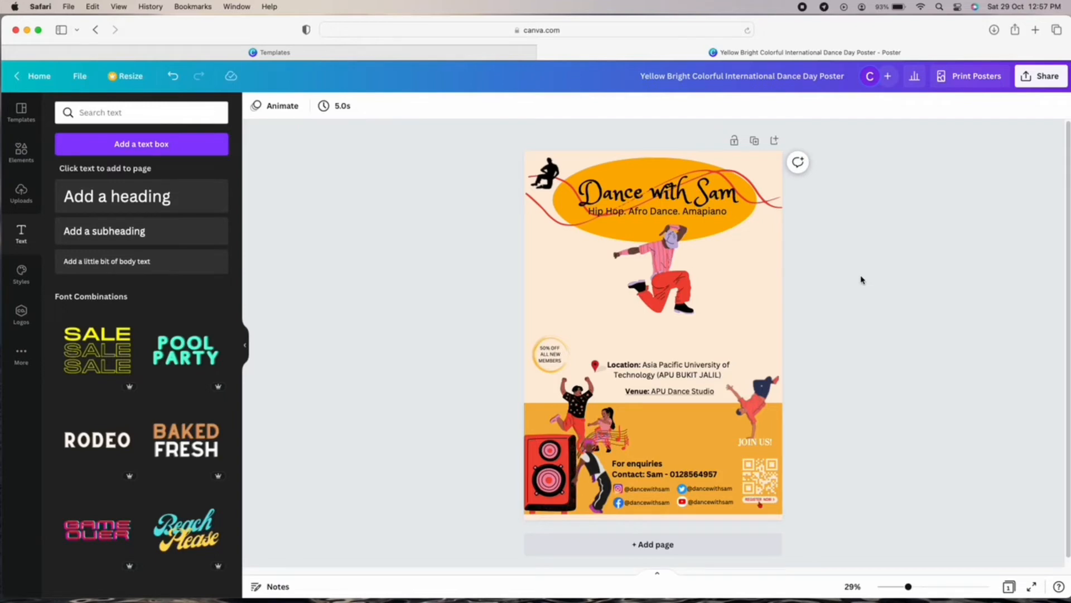
Retype the FEELIN' line as STARTING and shrink the font so it fits one line.
scroll(88, 288, "down", 5)
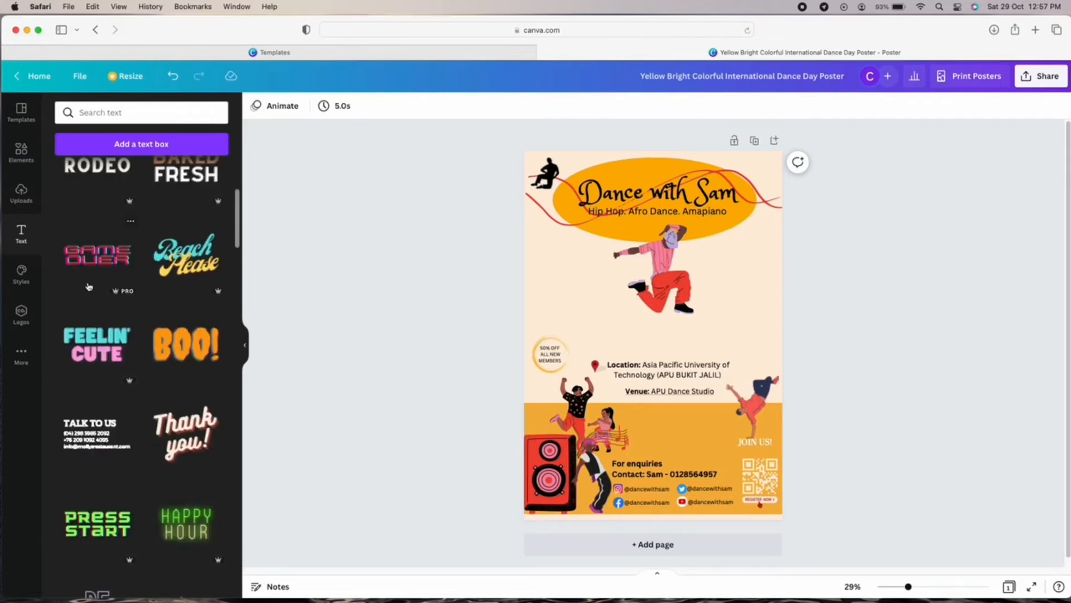
left_click_drag(106, 338, 565, 306)
left_click(895, 196)
double_click(565, 308)
type("STA")
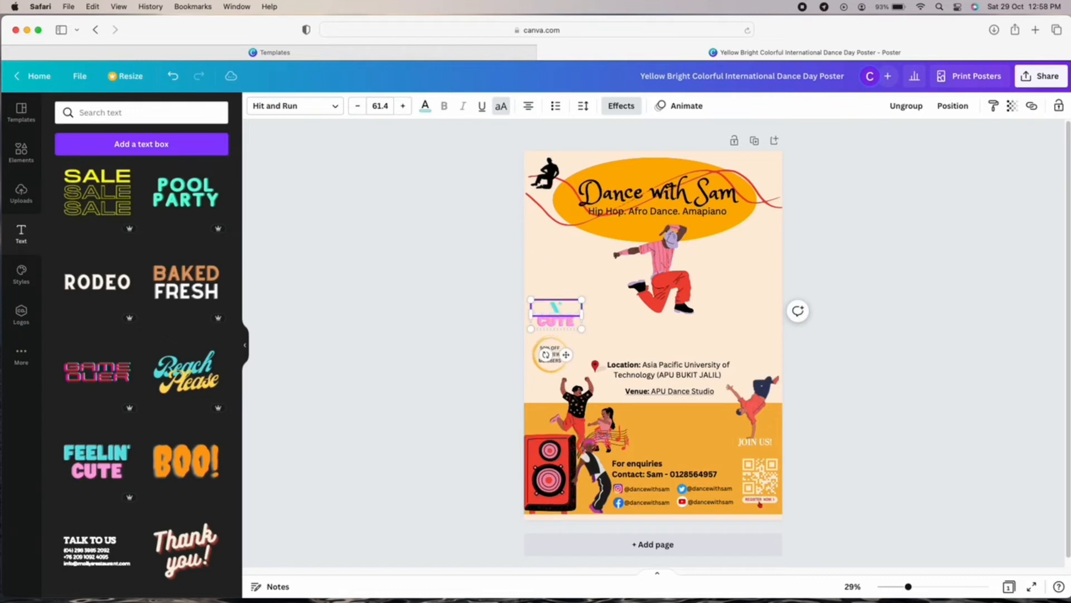
key("BackSpace")
key("BackSpace")
key("BackSpace")
type("STAT")
type("T")
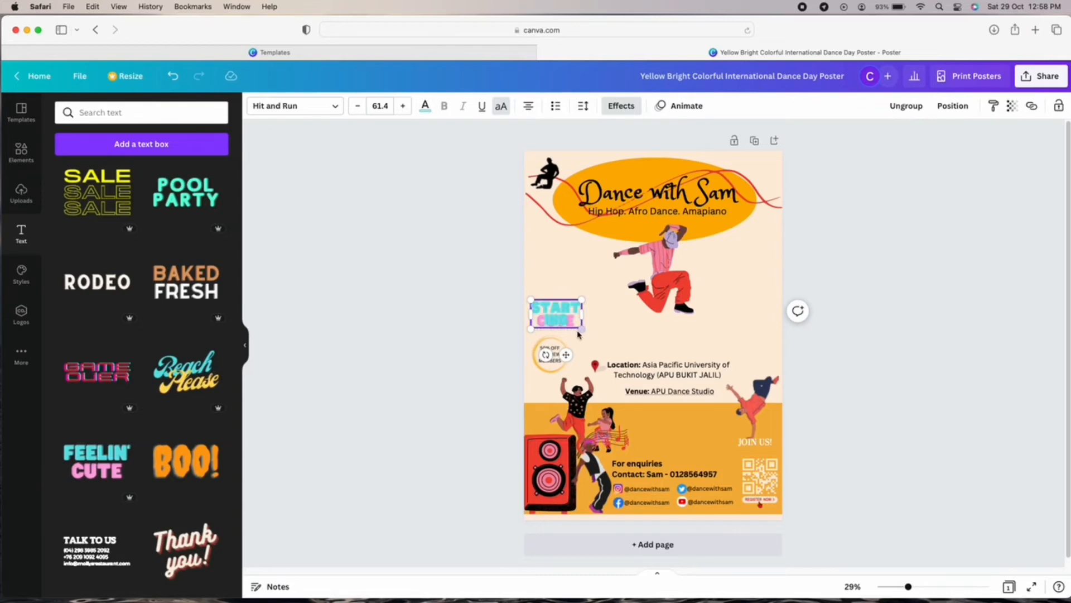
mouse_move(582, 314)
left_mouse_down()
mouse_move(634, 317)
mouse_move(578, 316)
left_mouse_up()
left_click(358, 106)
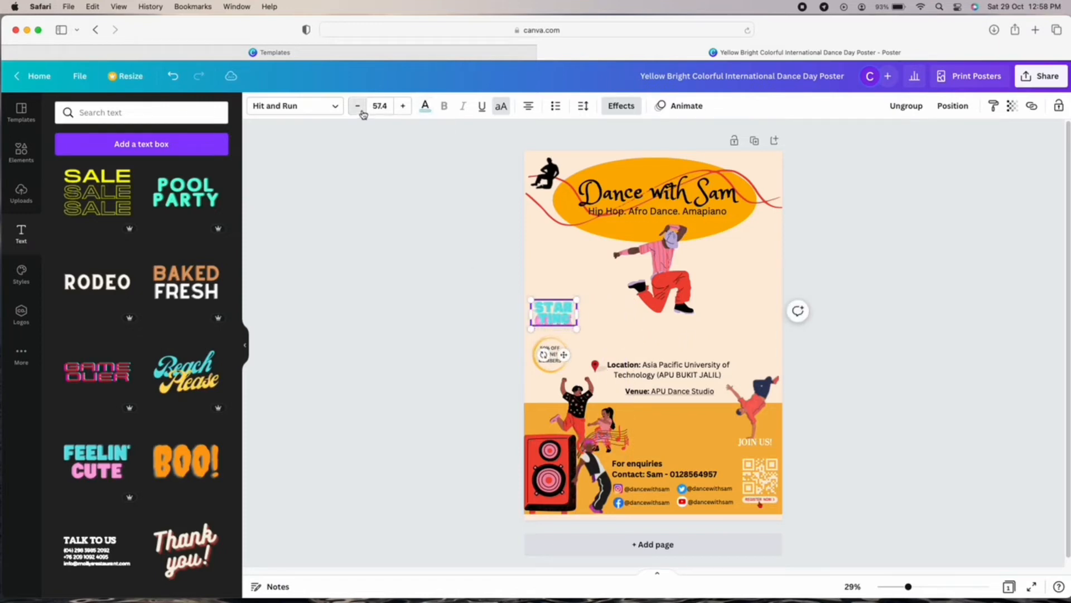
left_click(358, 106)
left_click(358, 106)
left_click(360, 109)
left_click(359, 107)
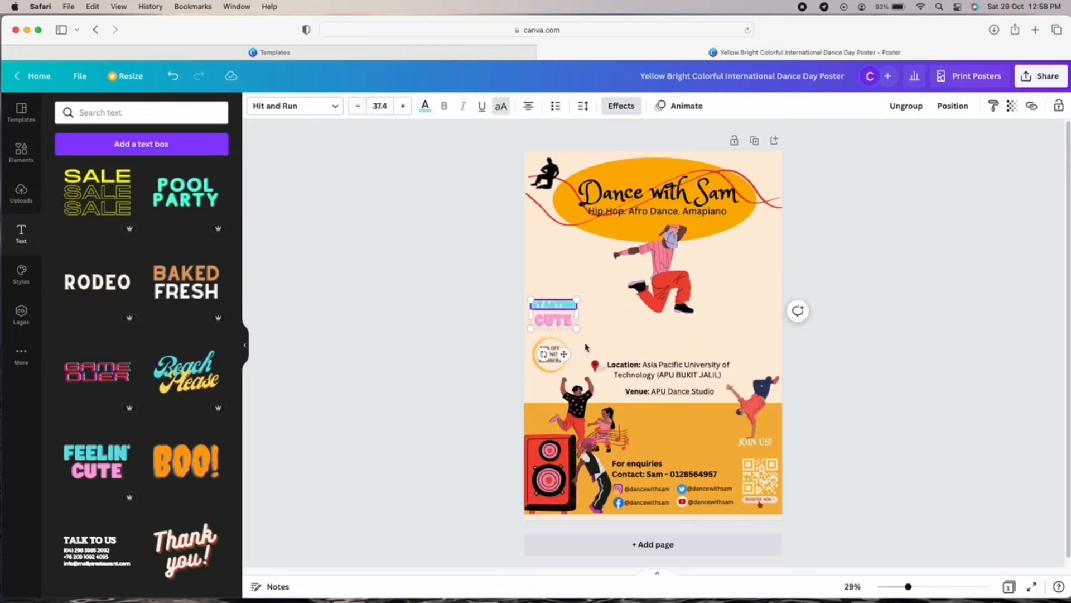
Replace CUTE with NOV 1ST, reduce the font to 43.4 and move the text down slightly.
double_click(555, 321)
key("BackSpace")
type("NOV")
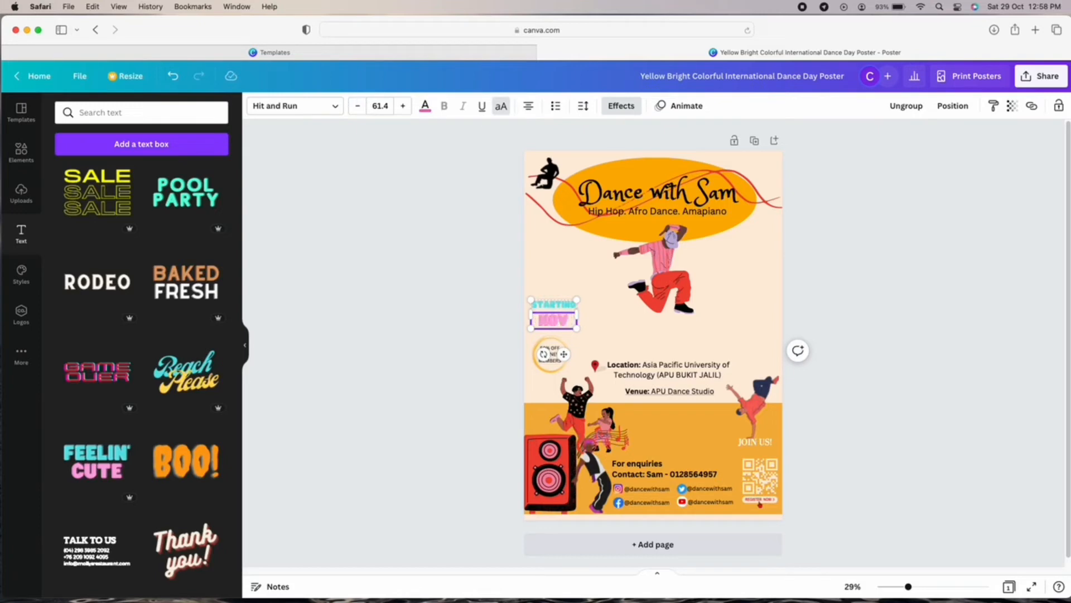
type(" 1ST")
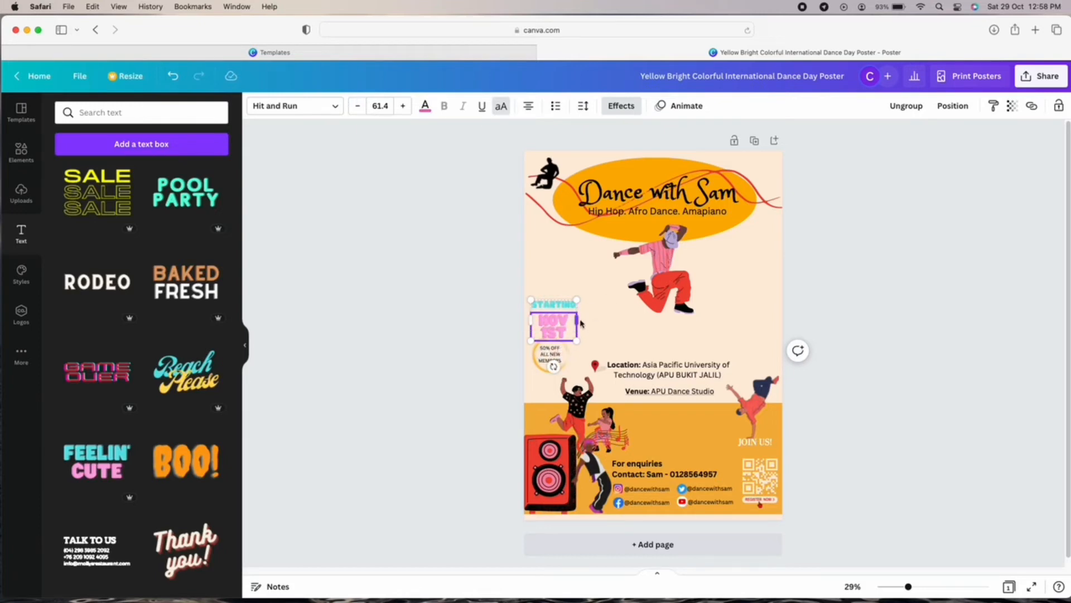
left_click(359, 106)
left_click(359, 107)
left_click(362, 108)
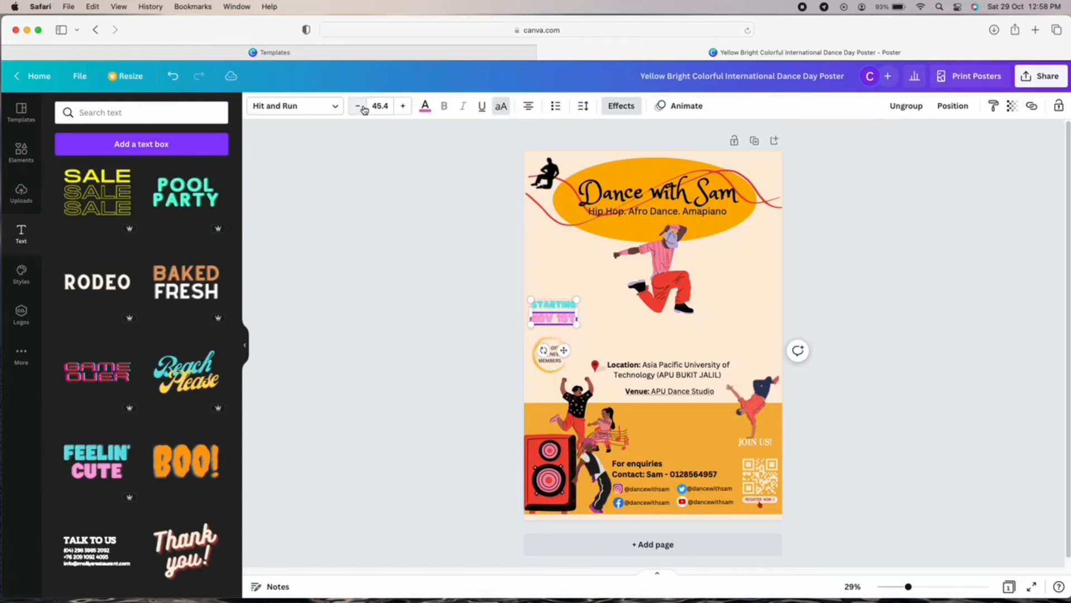
left_click(362, 108)
left_click_drag(564, 350, 560, 357)
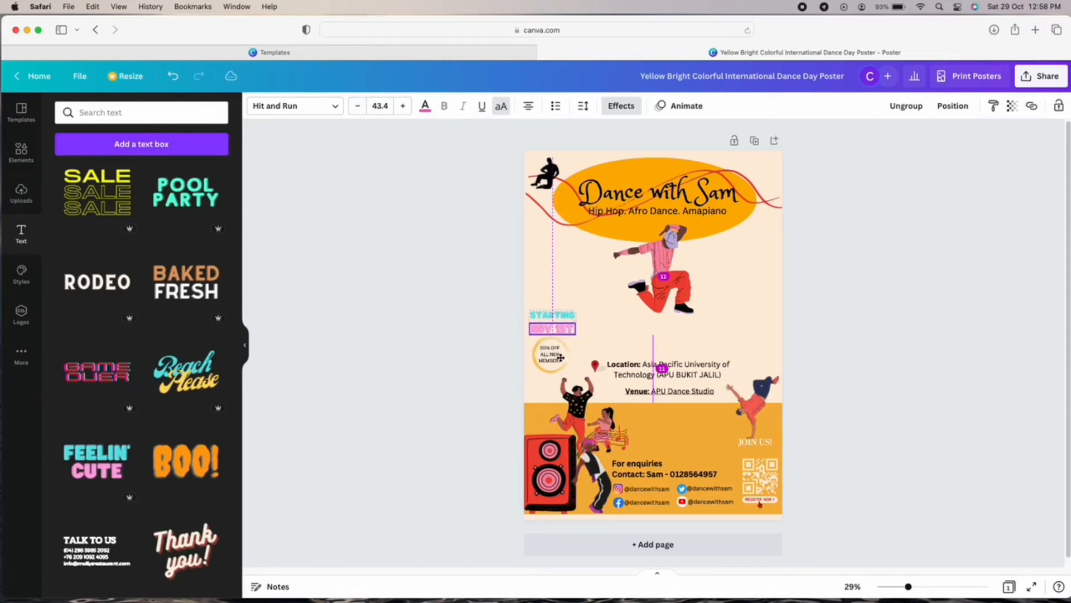
Colour the STARTING NOV 1ST text light orange.
left_click(425, 105)
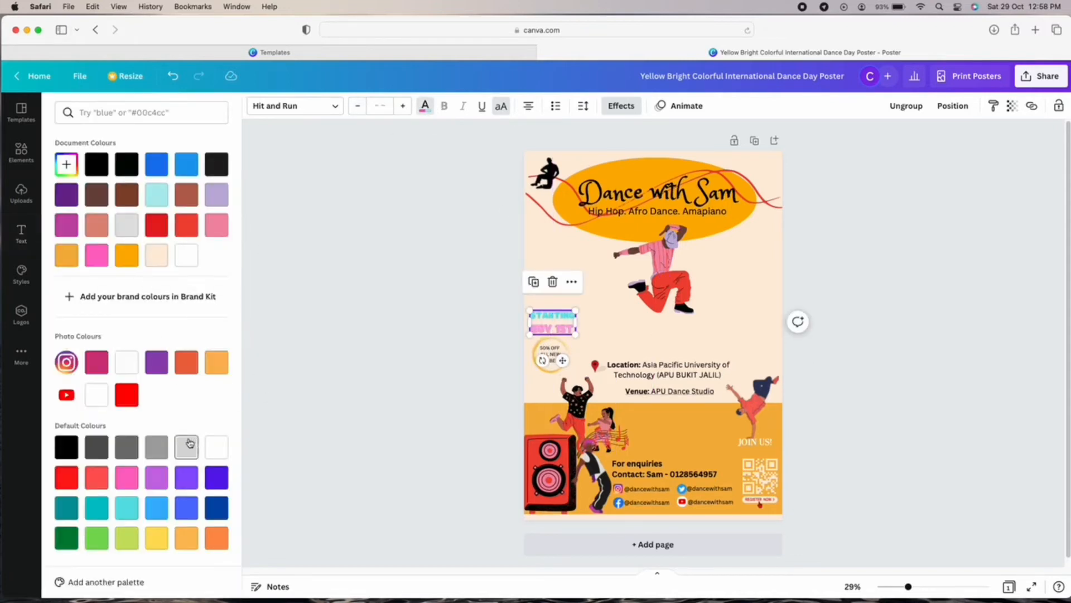
left_click(127, 257)
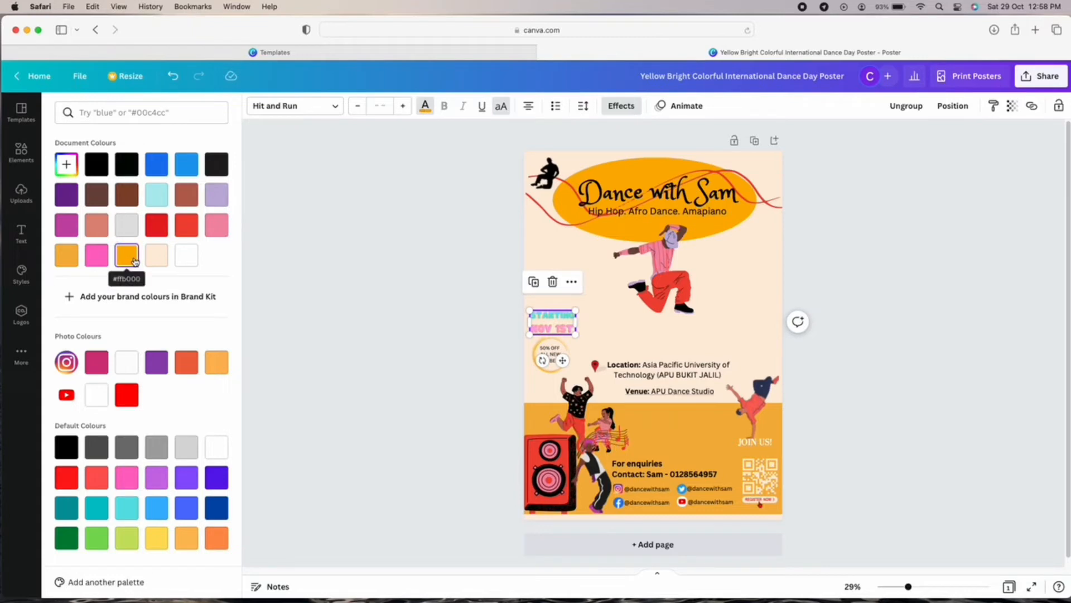
left_click(425, 107)
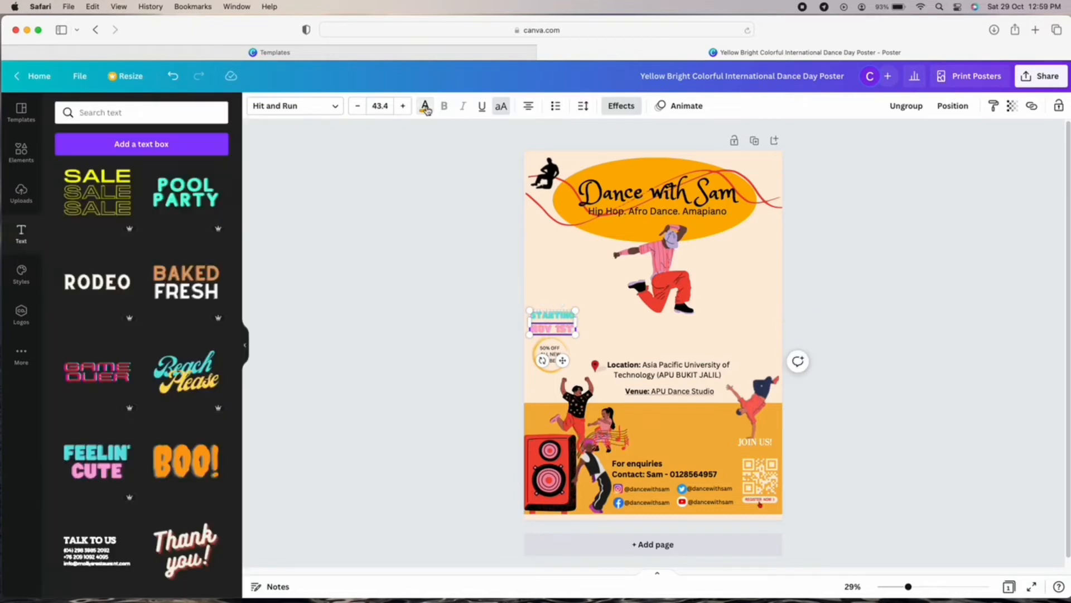
left_click(425, 108)
left_click(157, 225)
left_click(212, 229)
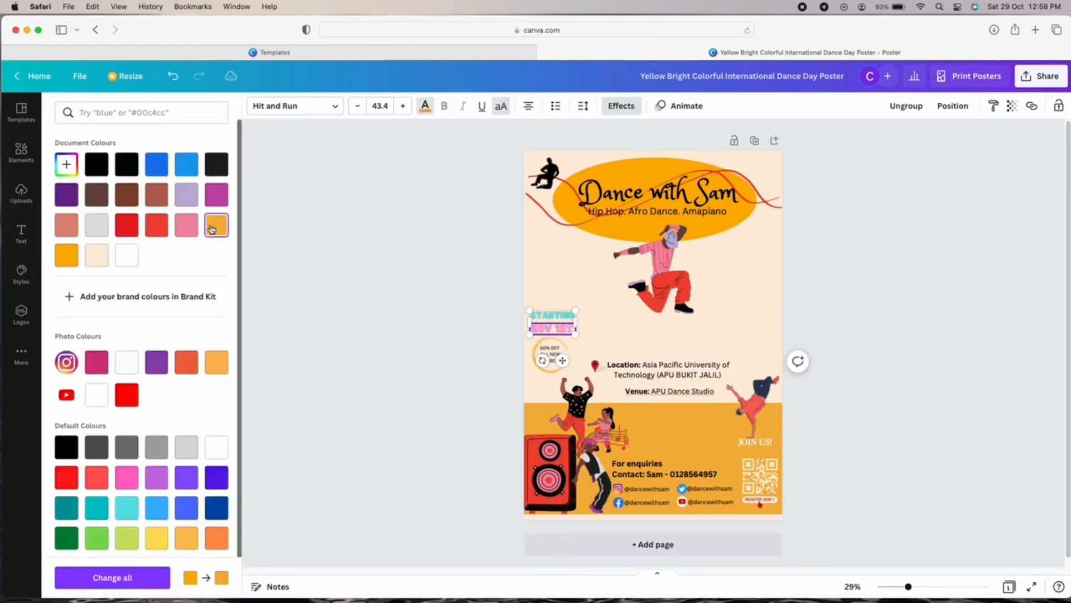
left_click(425, 106)
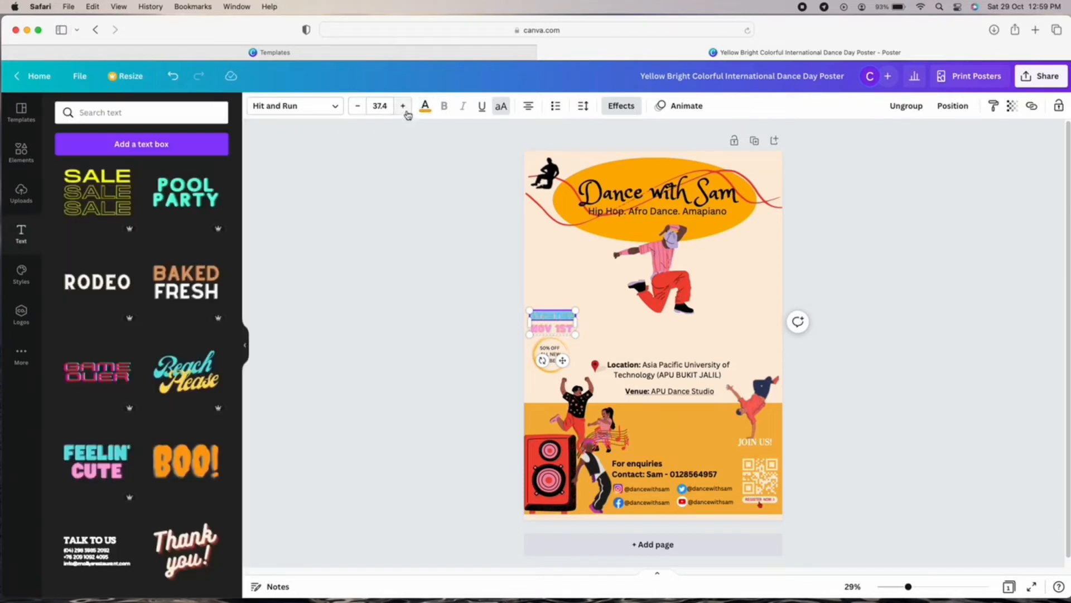
left_click(425, 106)
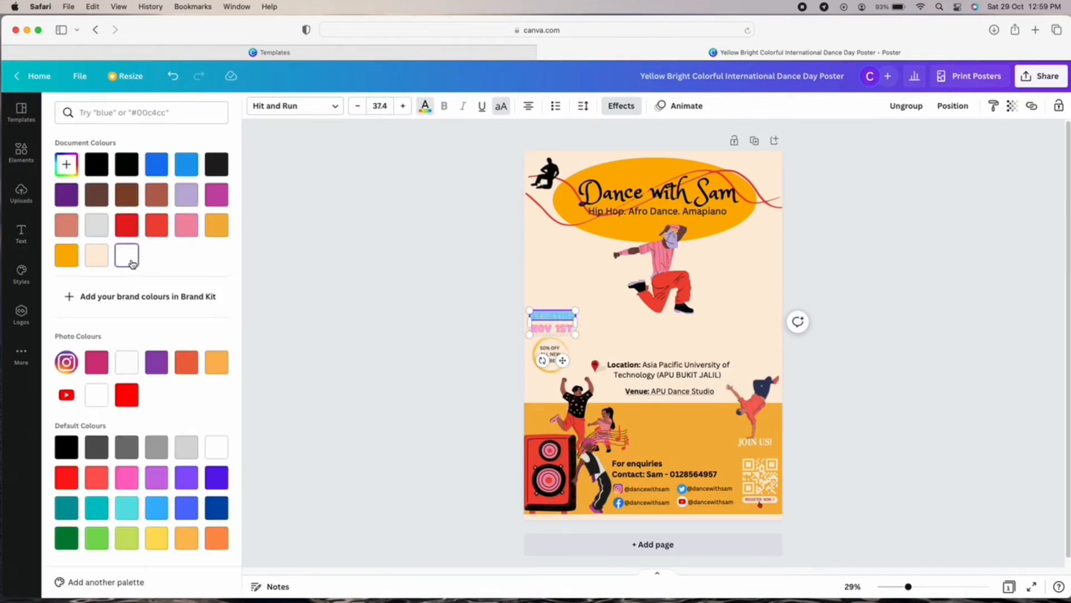
left_click(214, 234)
Delete the STARTING NOV 1ST text.
left_click(618, 314)
left_click(559, 327)
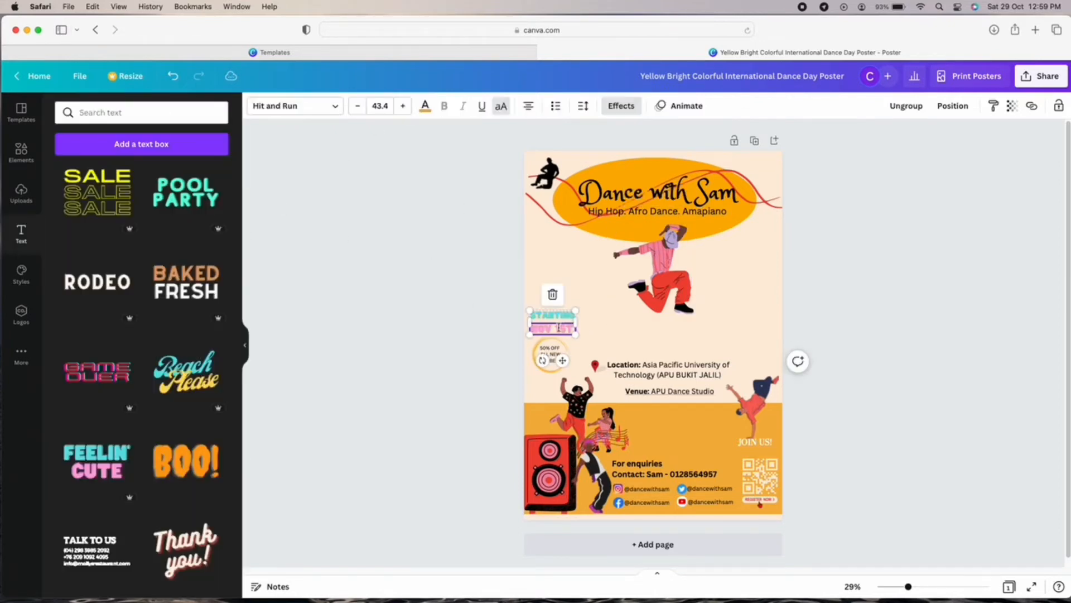
key("BackSpace")
Add the NOW OPEN text style, shrink it and move it left above the badge.
scroll(152, 440, "down", 5)
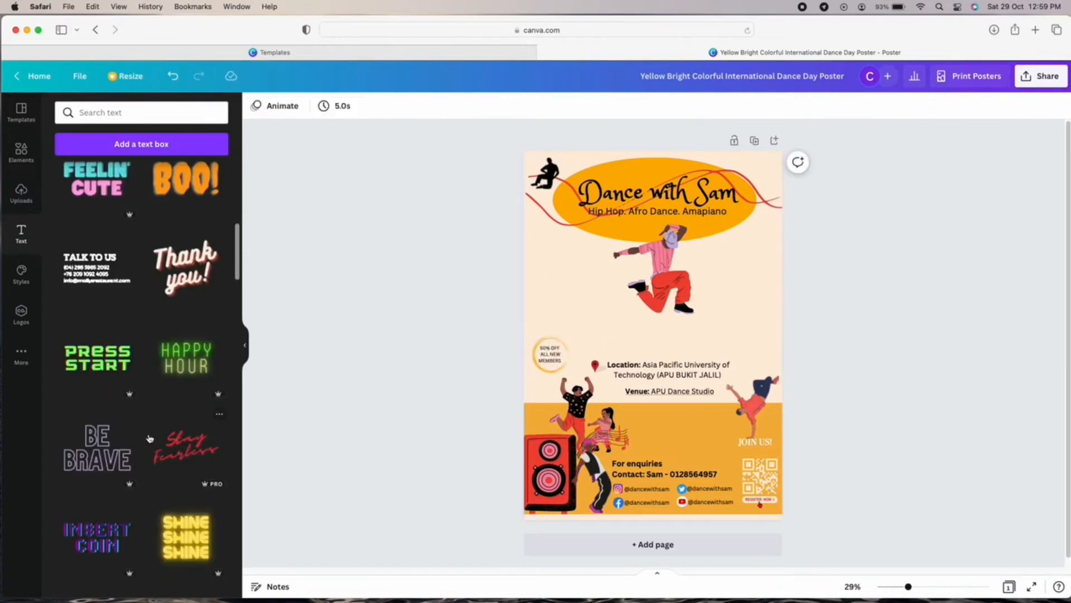
scroll(149, 438, "down", 10)
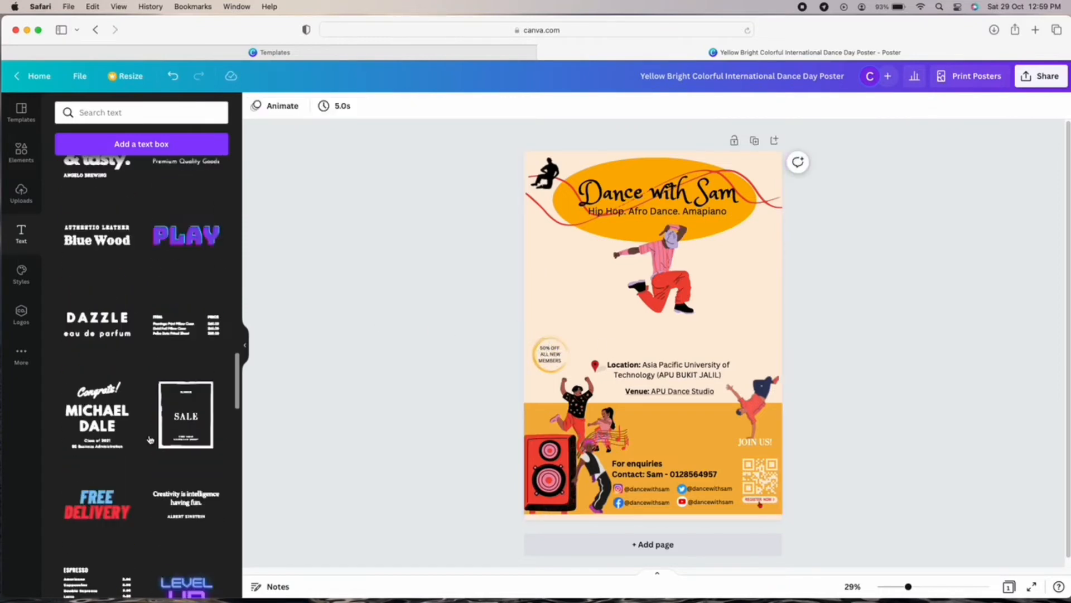
scroll(150, 439, "down", 15)
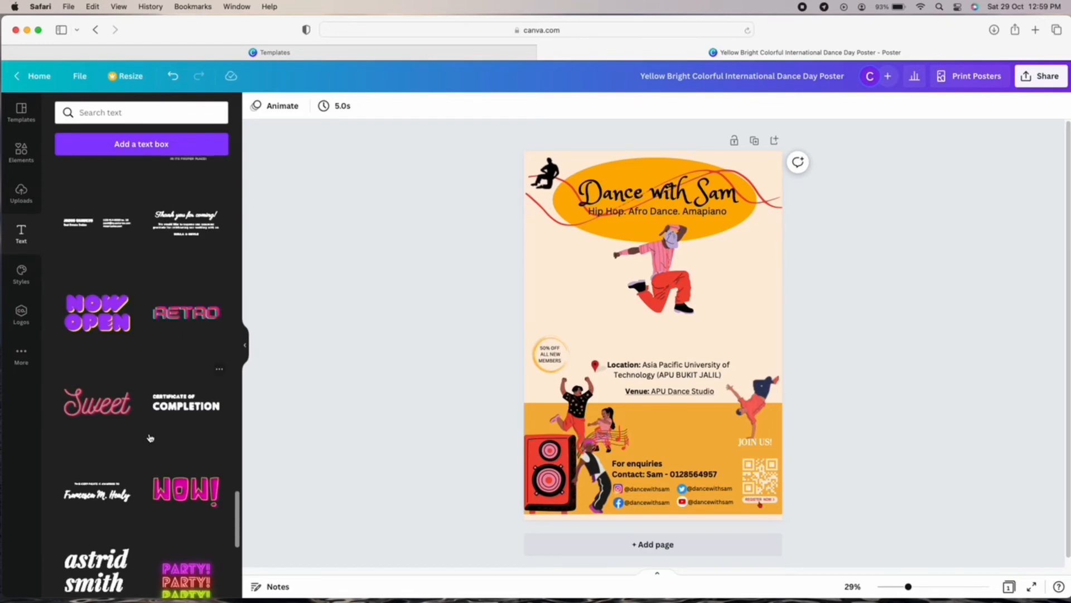
left_click(108, 315)
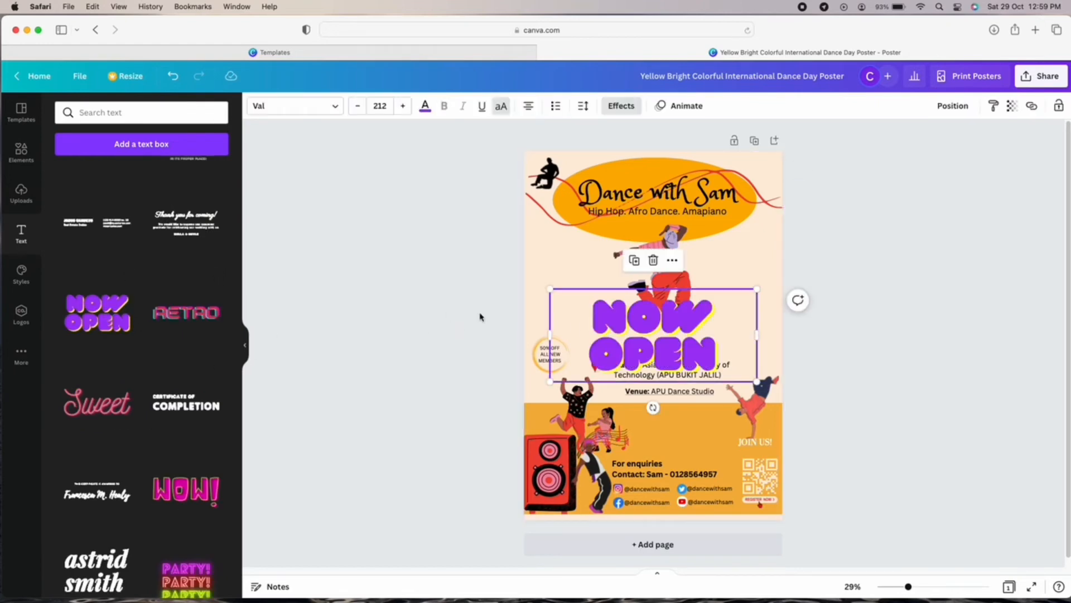
left_click_drag(757, 383, 561, 319)
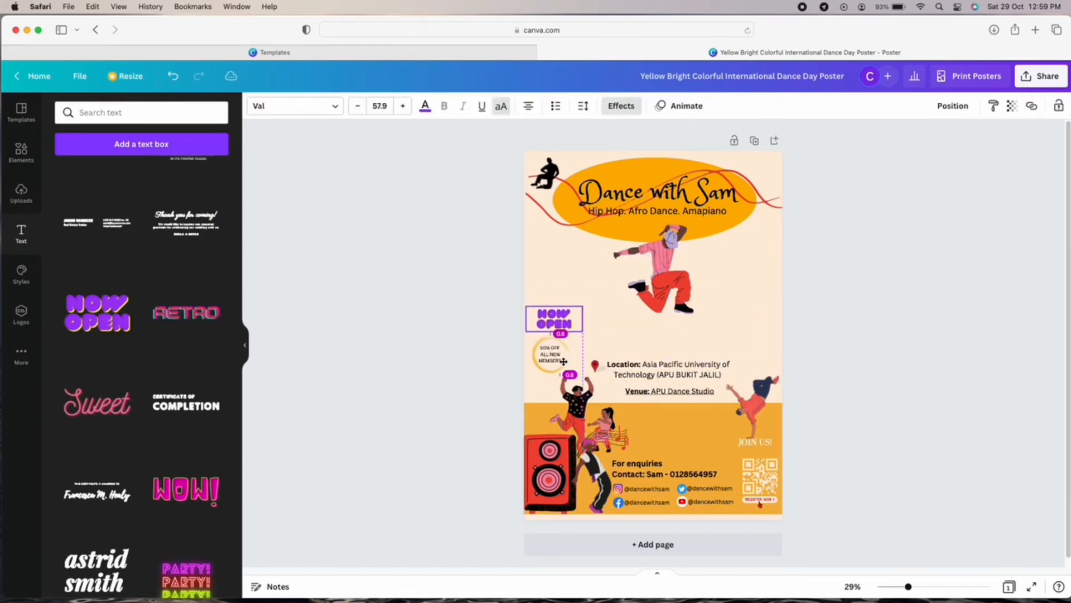
Retype the heading as two lines, START and NOV 1ST, at font size 53.9.
double_click(560, 318)
key("BackSpace")
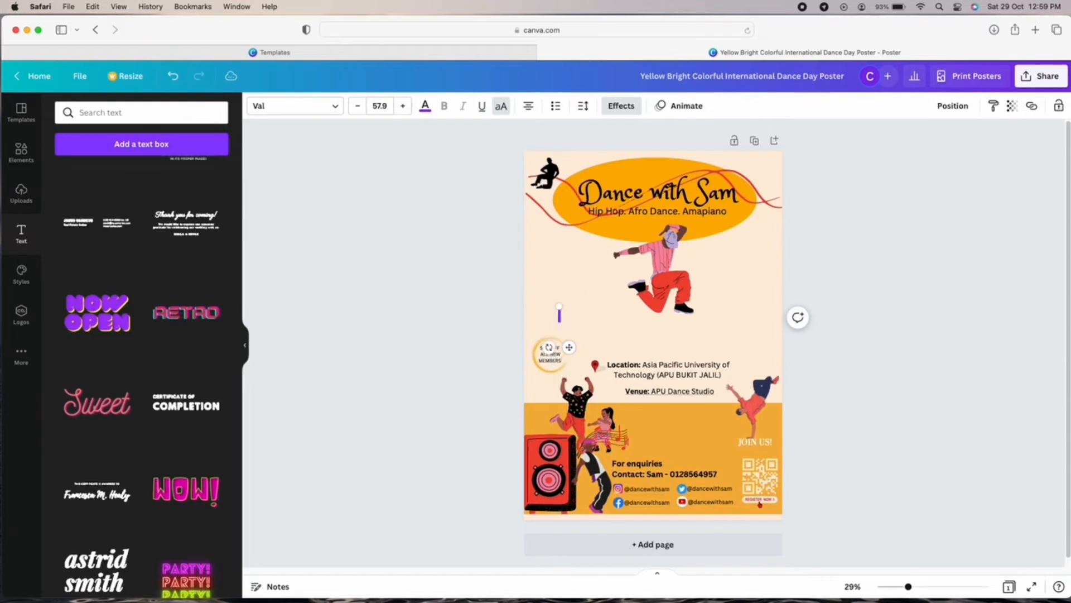
type("31ART HIV")
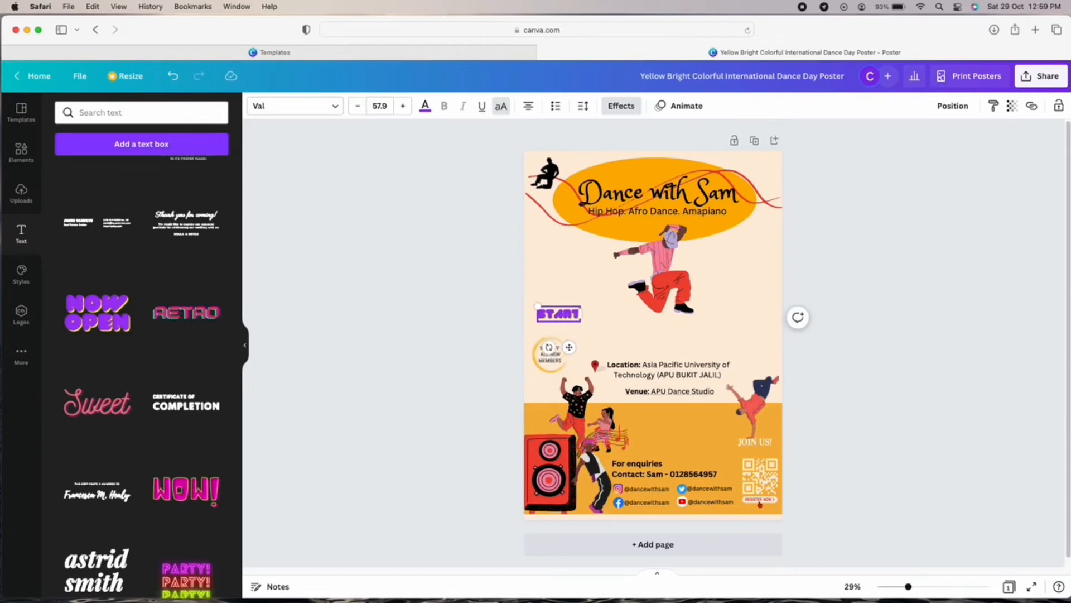
key("BackSpace")
key("BackSpace")
key("BackSpace")
key("BackSpace")
key("Return")
type("NO")
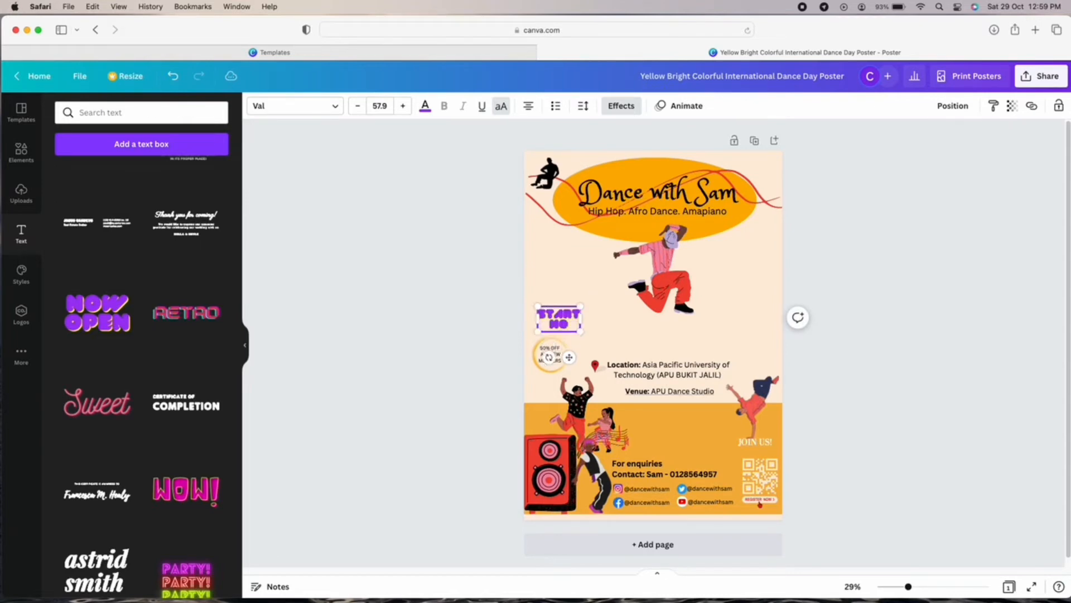
type("C 1ST.")
left_click(650, 334)
left_click_drag(551, 324, 553, 311)
left_click(359, 109)
left_click(359, 109)
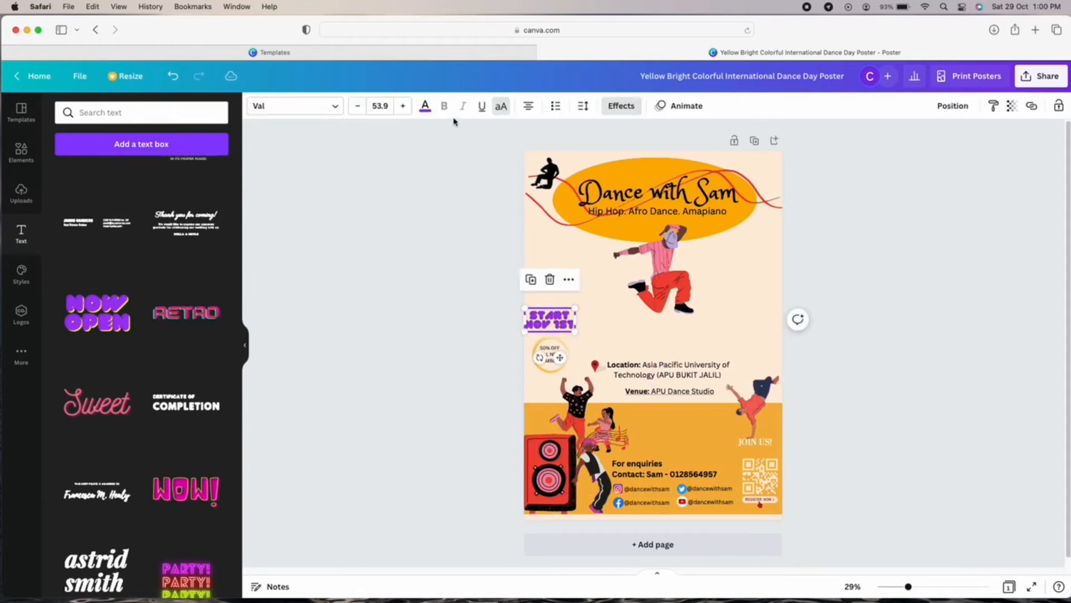
Try orange, peach and light-orange swatches, then make START NOV 1ST pink.
left_click(425, 106)
left_click(97, 256)
left_click(126, 255)
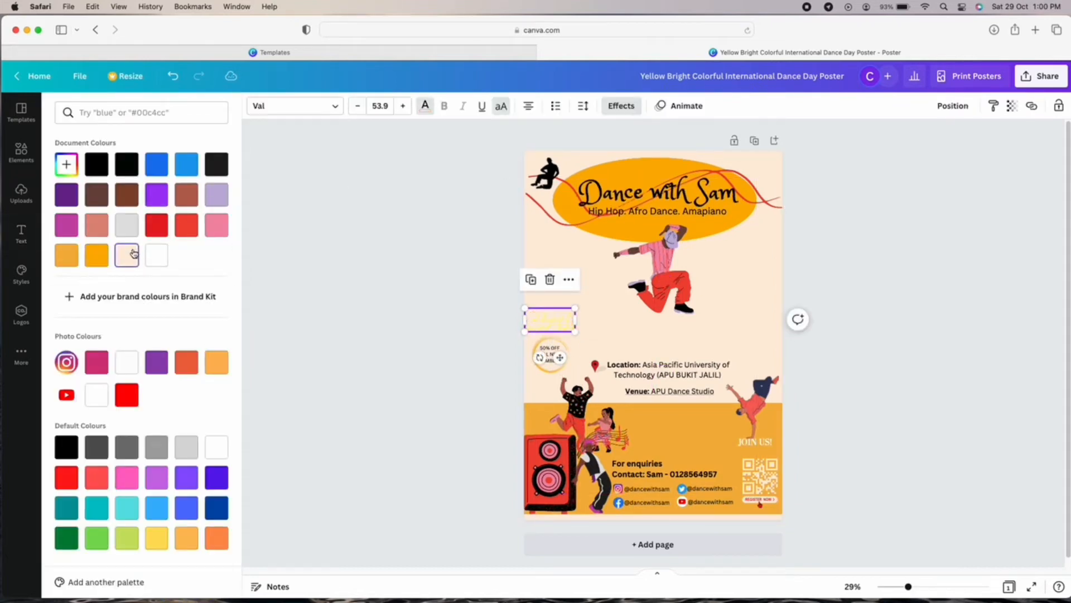
left_click(97, 255)
left_click(66, 255)
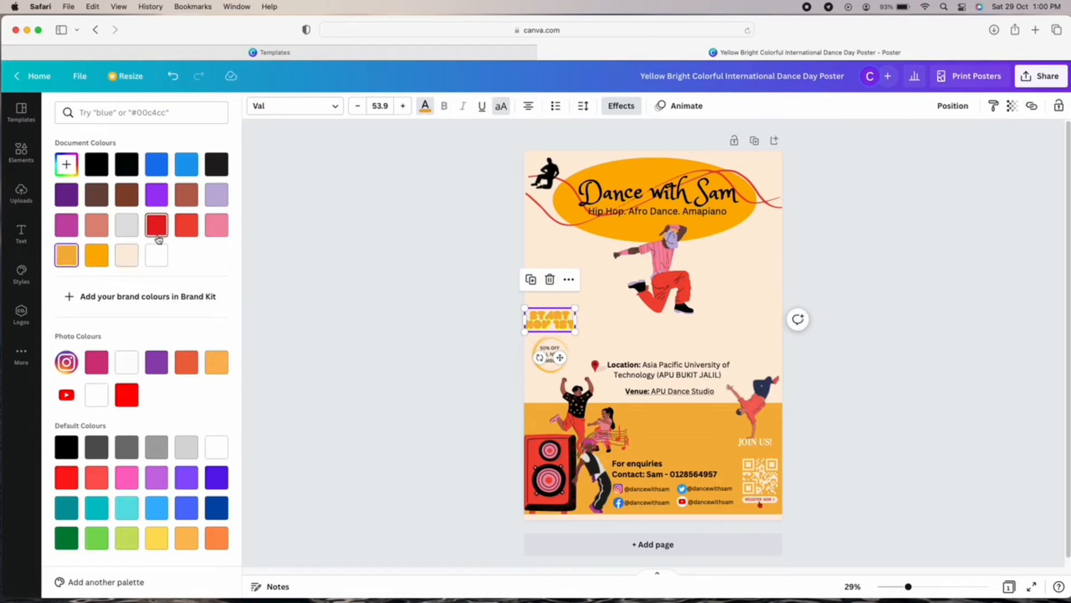
left_click(220, 230)
Reduce the font size to 49.9 and nudge START NOV 1ST down just above the badge.
left_click(593, 322)
left_click_drag(556, 322, 566, 325)
left_click(669, 305)
left_click(552, 319)
left_click(358, 106)
left_click(358, 106)
left_click(358, 106)
left_click(358, 106)
left_click(603, 316)
left_click(704, 341)
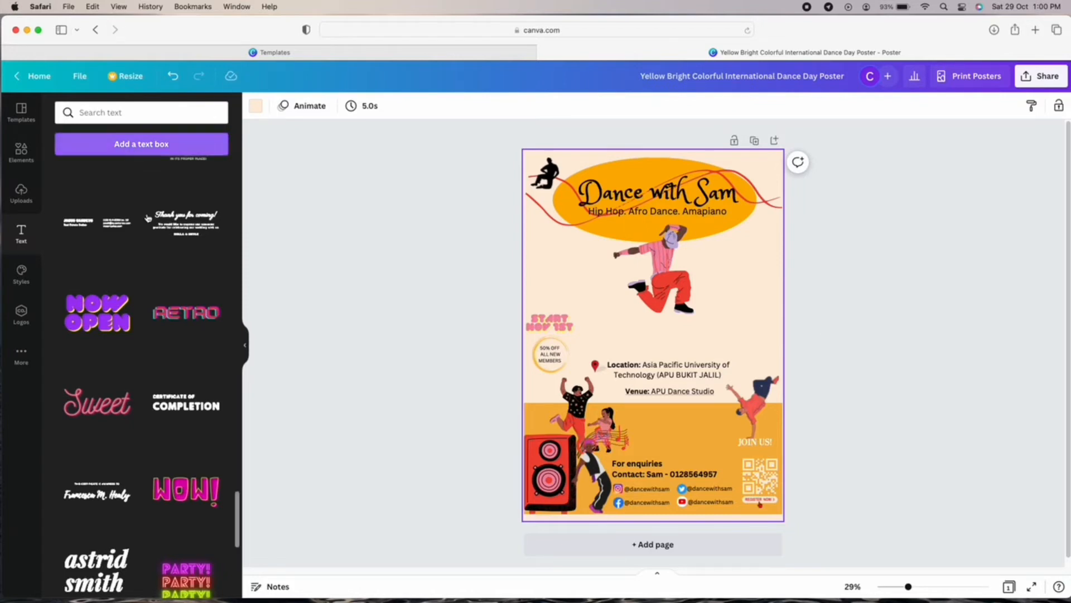
scroll(168, 368, "down", 10)
scroll(173, 363, "down", 10)
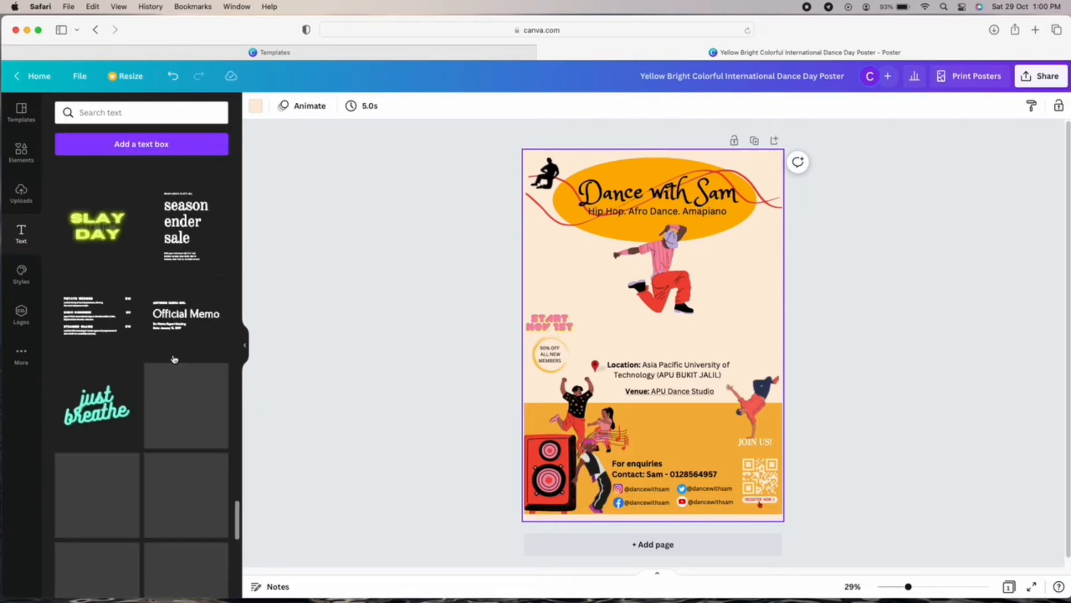
scroll(172, 354, "down", 10)
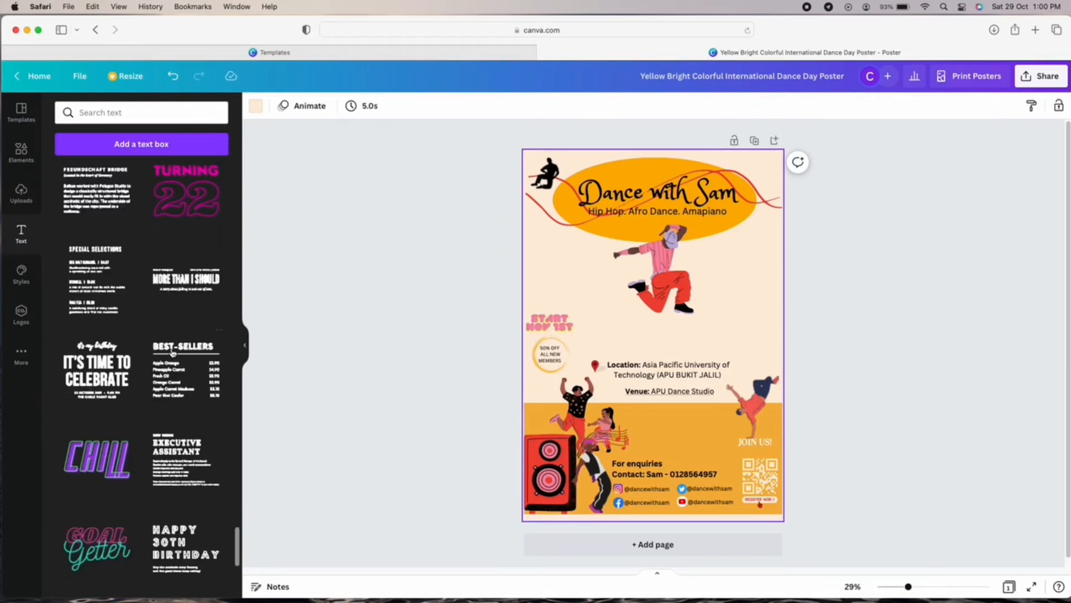
left_click_drag(237, 518, 262, 169)
scroll(186, 347, "down", 4)
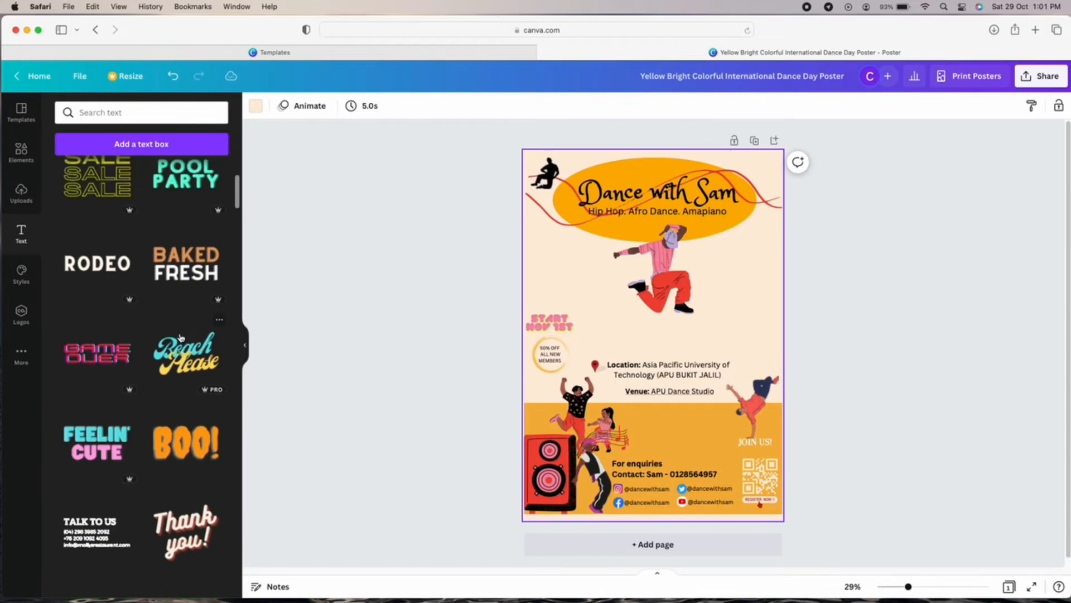
scroll(181, 338, "down", 10)
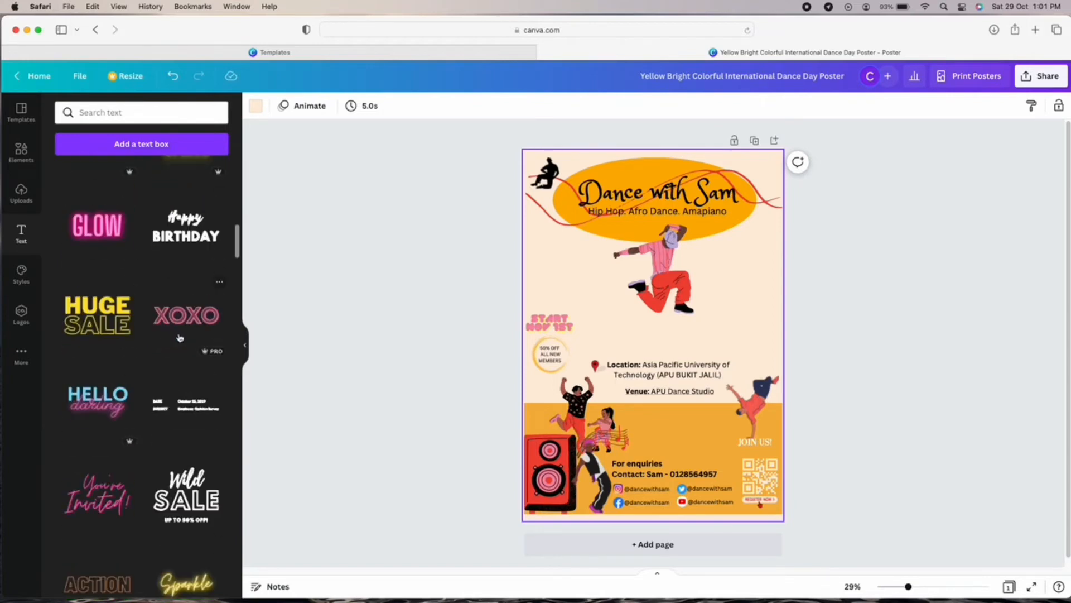
scroll(180, 338, "down", 5)
scroll(180, 337, "up", 3)
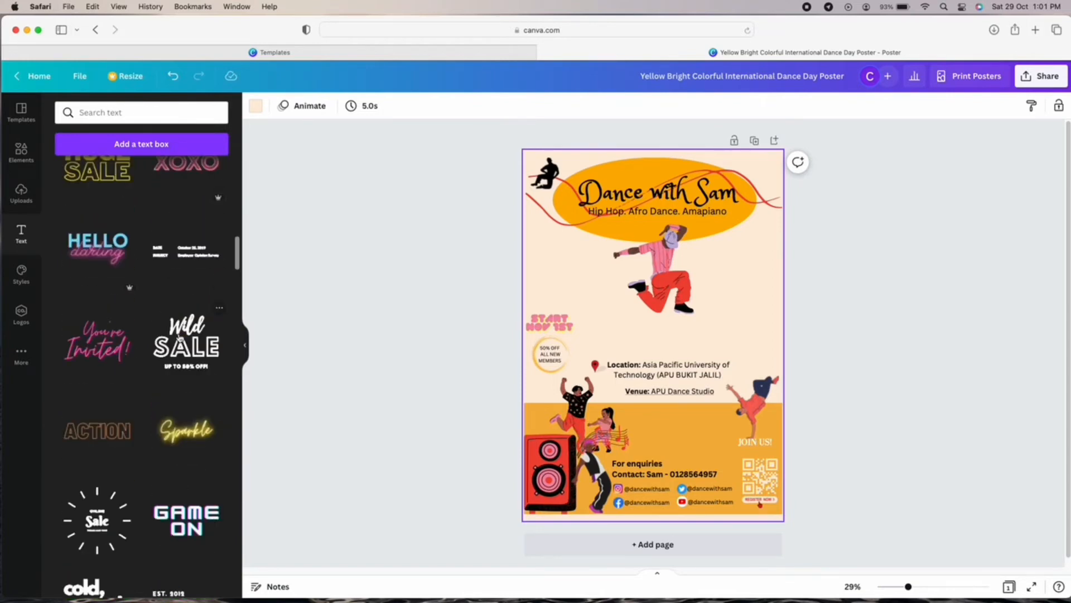
scroll(179, 334, "down", 10)
scroll(179, 333, "down", 15)
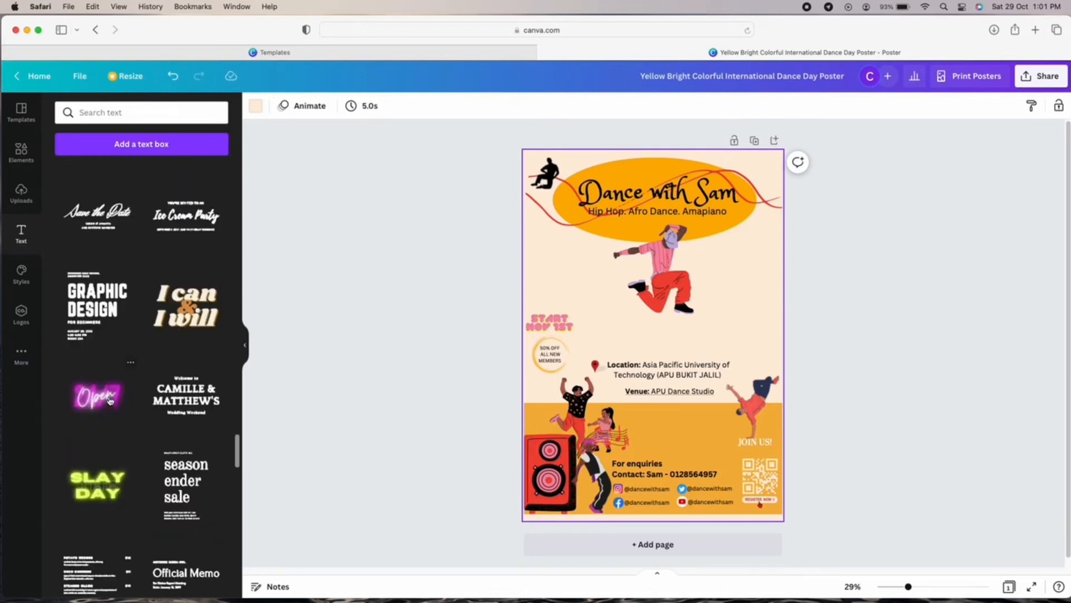
left_click(109, 401)
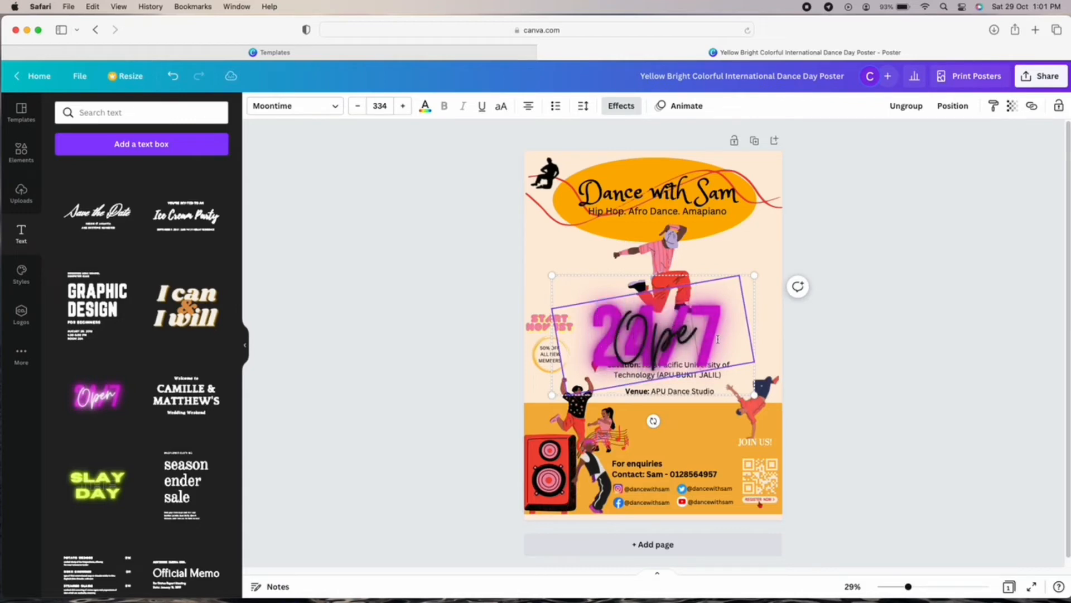
key("Delete")
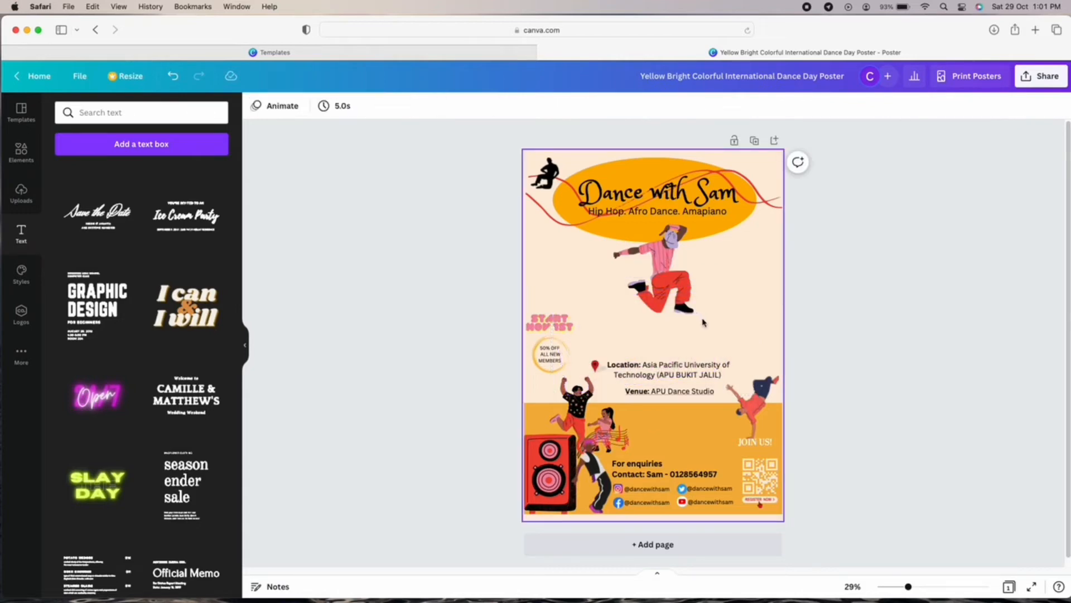
scroll(146, 413, "down", 10)
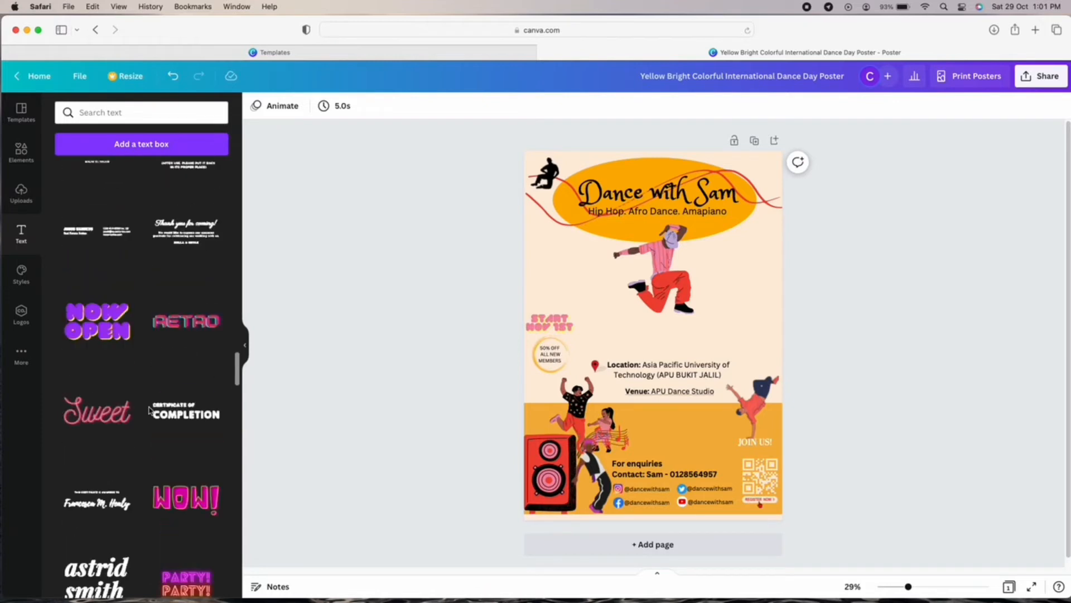
scroll(149, 410, "up", 15)
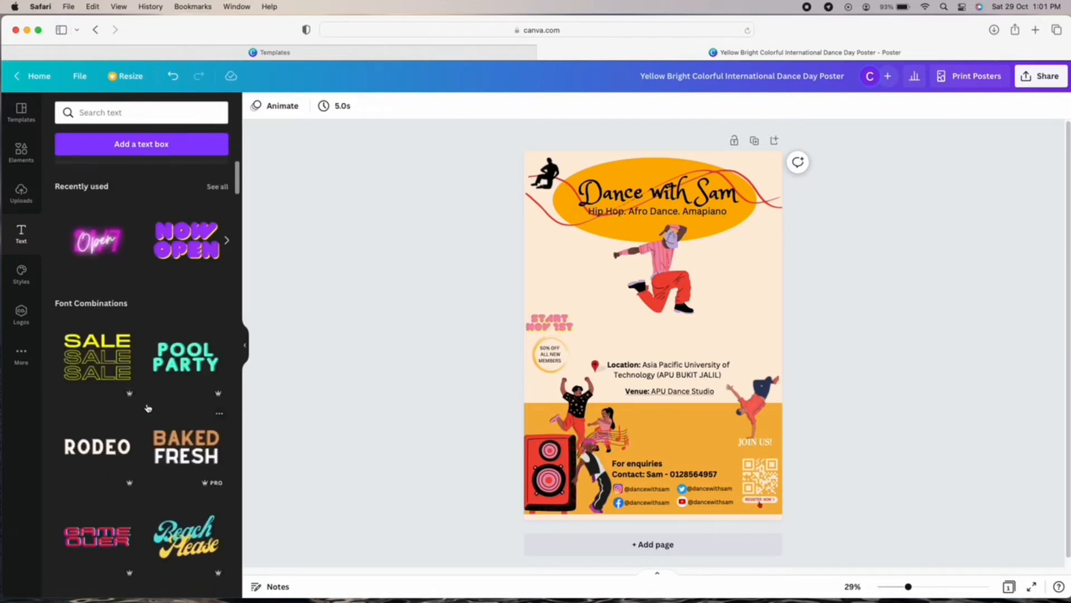
scroll(148, 408, "down", 5)
Add the BE BRAVE text style and retype it as OPEN EVERY DAY over 3PM-5PM.
left_click(98, 550)
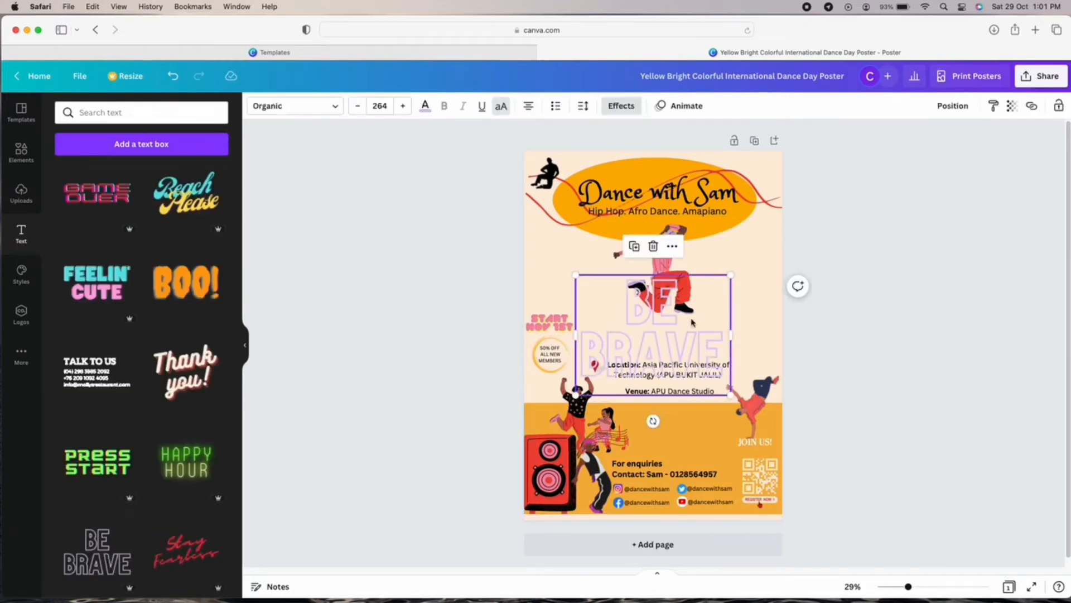
left_click(692, 321)
left_click_drag(692, 310, 727, 361)
key("BackSpace")
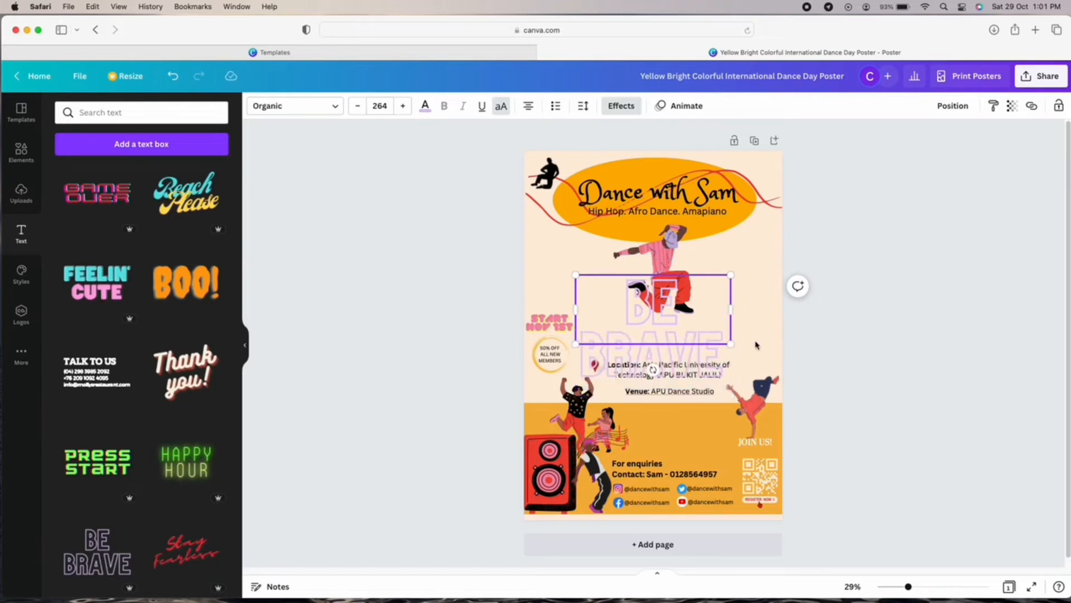
double_click(725, 341)
key("BackSpace")
key("BackSpace")
key("BackSpace")
key("BackSpace")
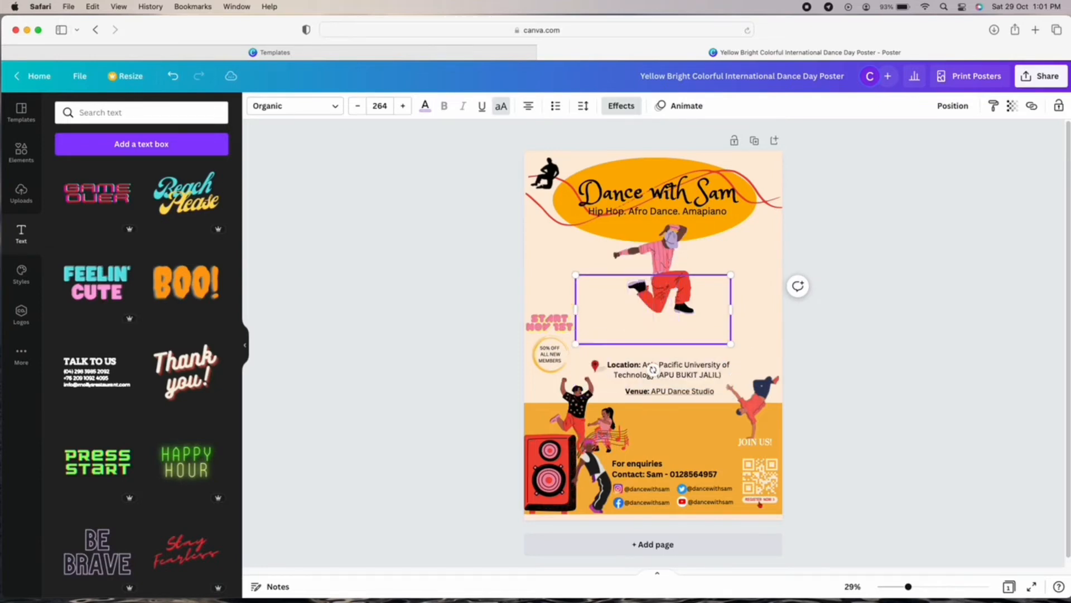
type("DPEN EVERY DAY")
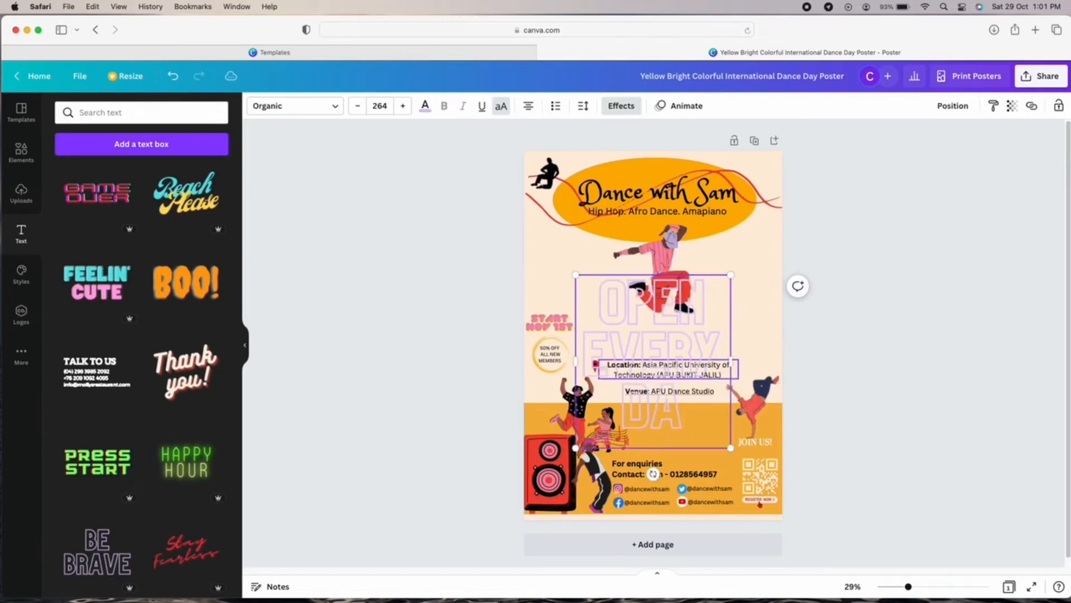
key("Return")
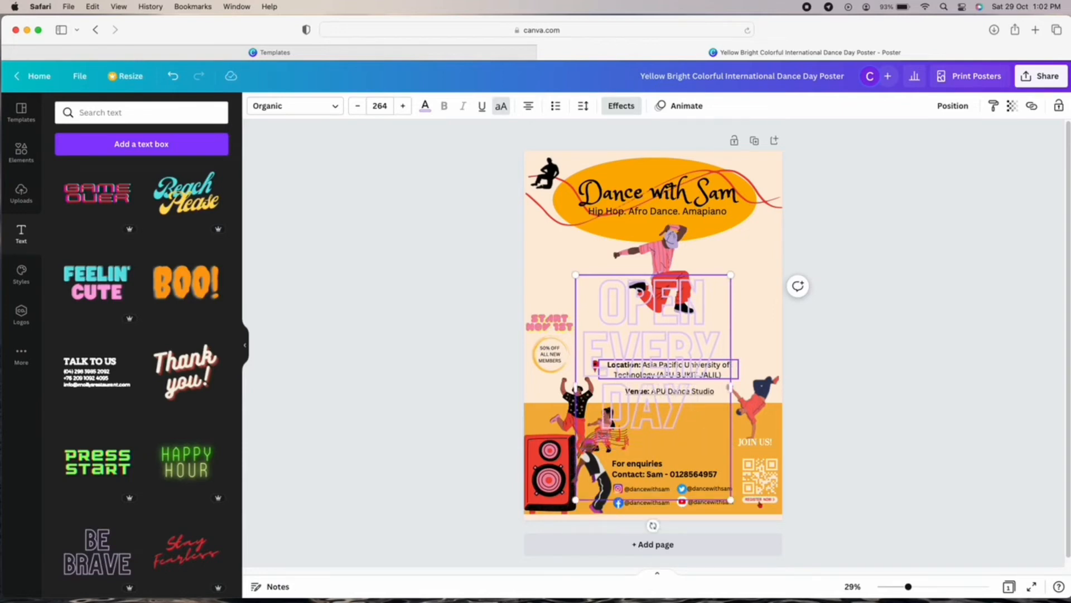
type("3PM-5PM")
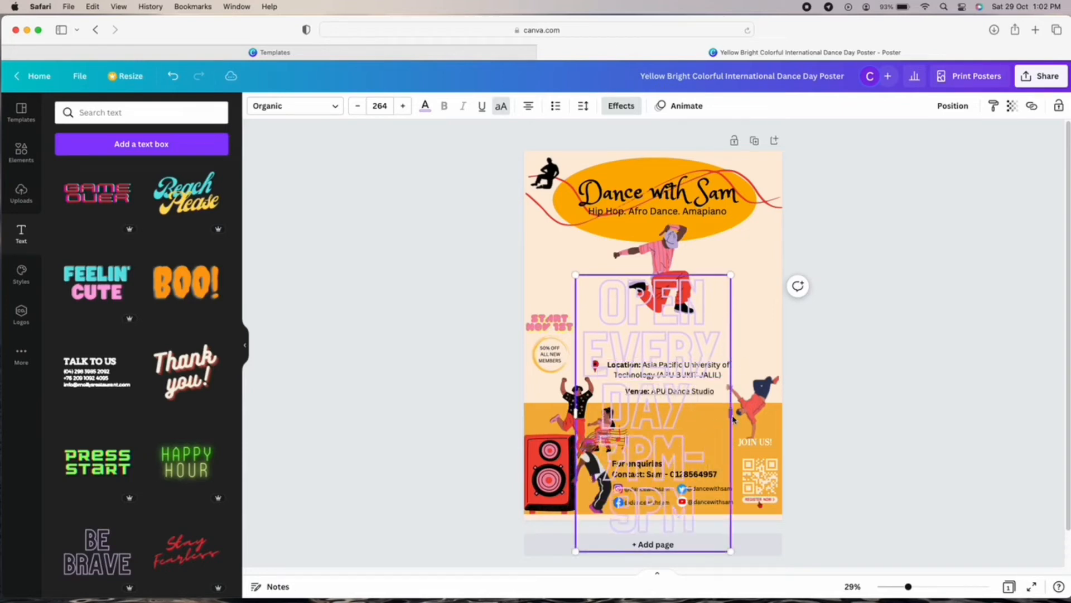
Set the heading's text size to 42 and place the box at the poster's right edge.
left_click_drag(733, 418, 780, 408)
left_click(380, 105)
left_click(377, 318)
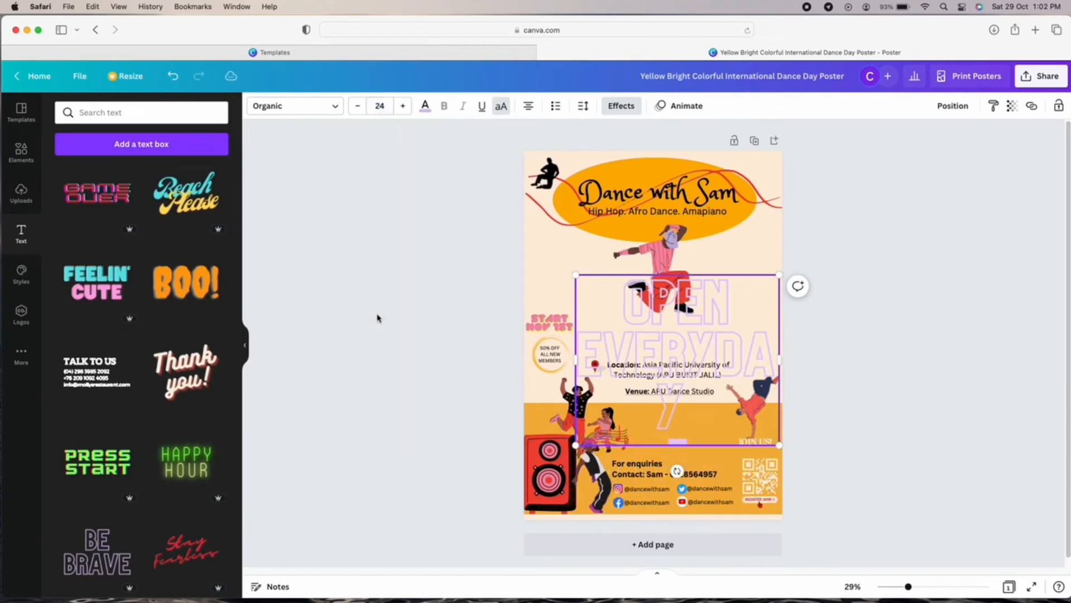
left_click(173, 76)
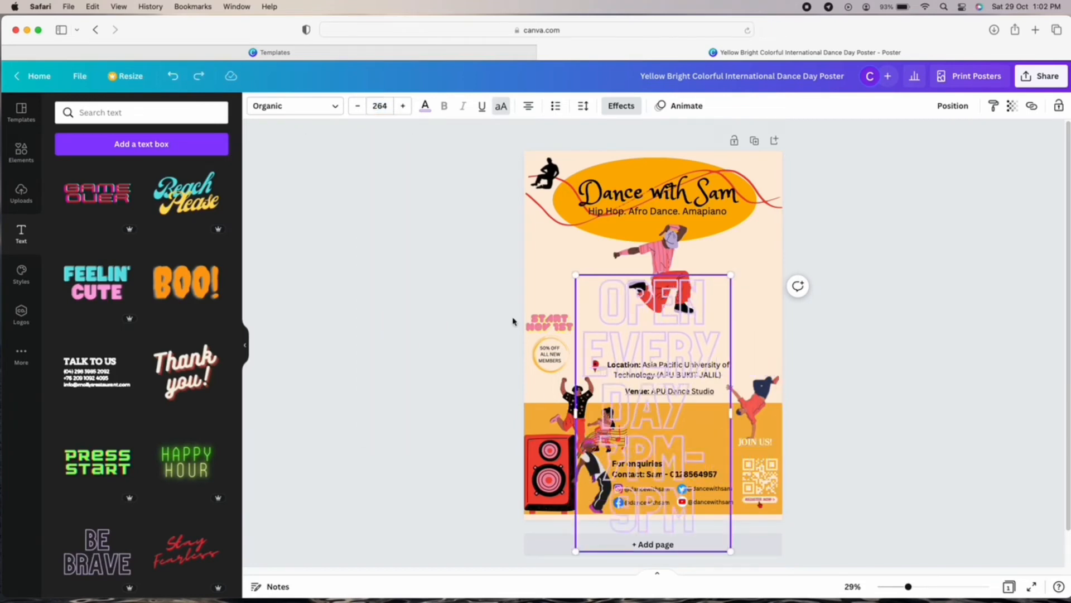
double_click(700, 529)
left_click_drag(700, 529, 585, 298)
left_click(377, 106)
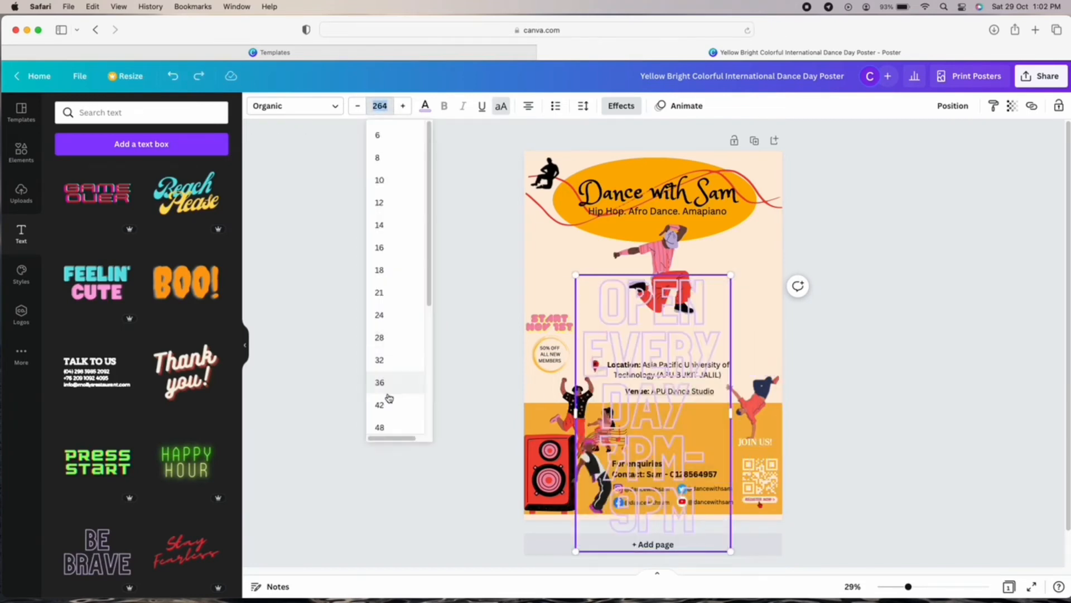
left_click(379, 404)
left_click(880, 344)
mouse_move(691, 331)
left_mouse_down()
mouse_move(720, 350)
mouse_move(750, 350)
mouse_move(691, 348)
left_mouse_up()
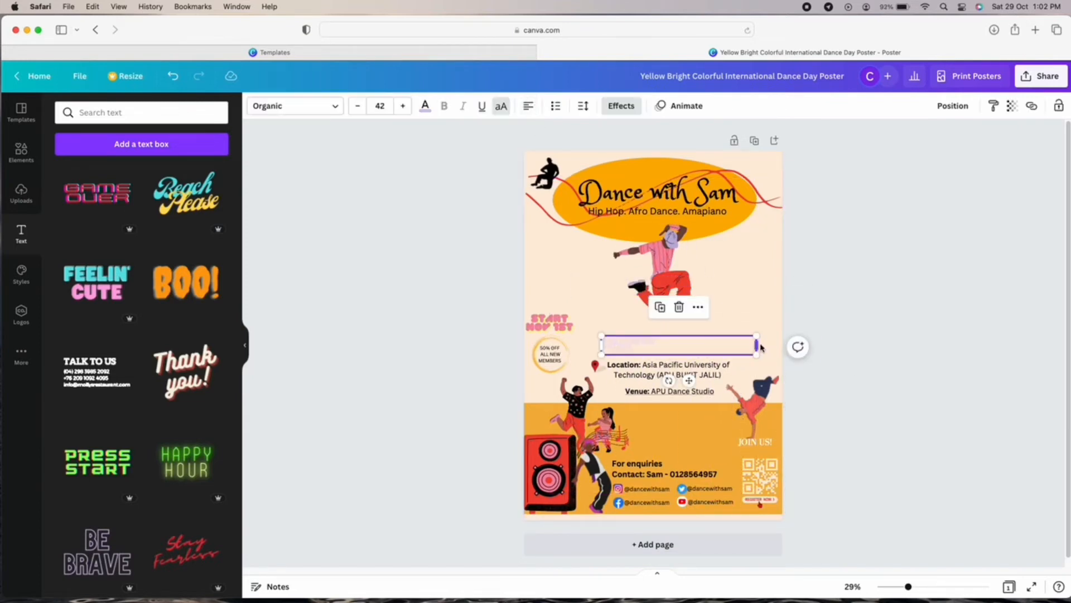
mouse_move(758, 346)
left_mouse_down()
mouse_move(661, 348)
mouse_move(778, 348)
left_mouse_up()
Change the heading text colour to red.
left_click(423, 108)
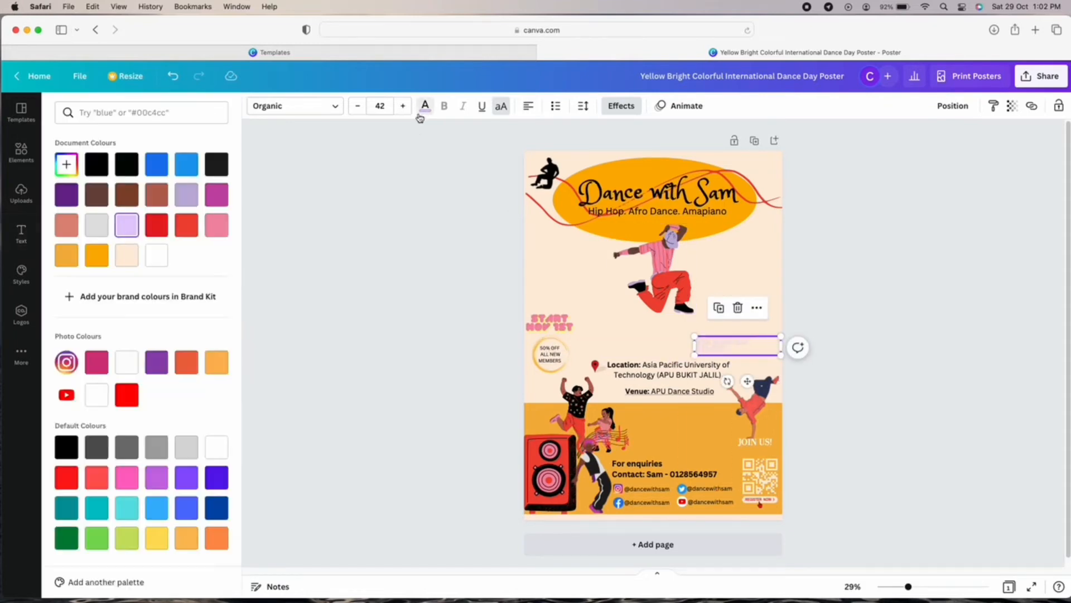
left_click(97, 255)
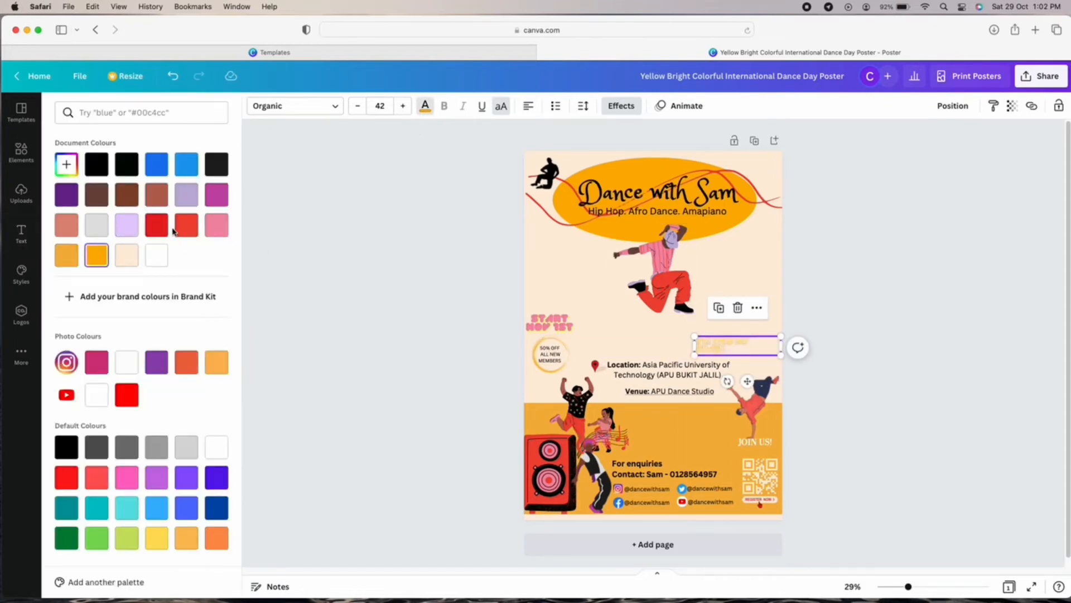
left_click(184, 224)
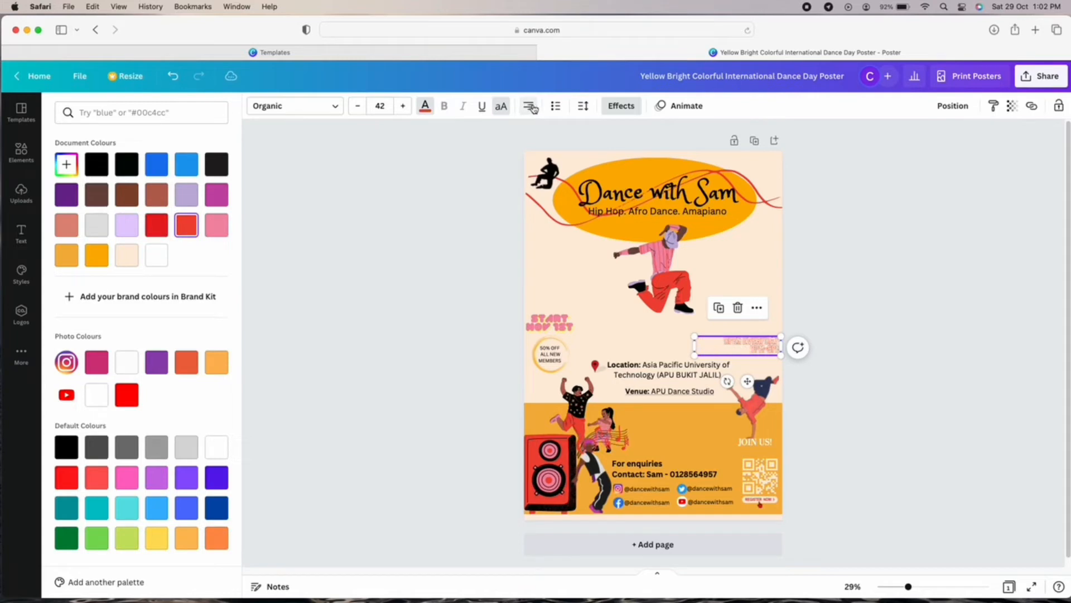
left_click(880, 298)
Enlarge the text box, increase its line spacing and nudge it slightly right and up.
left_click(766, 346)
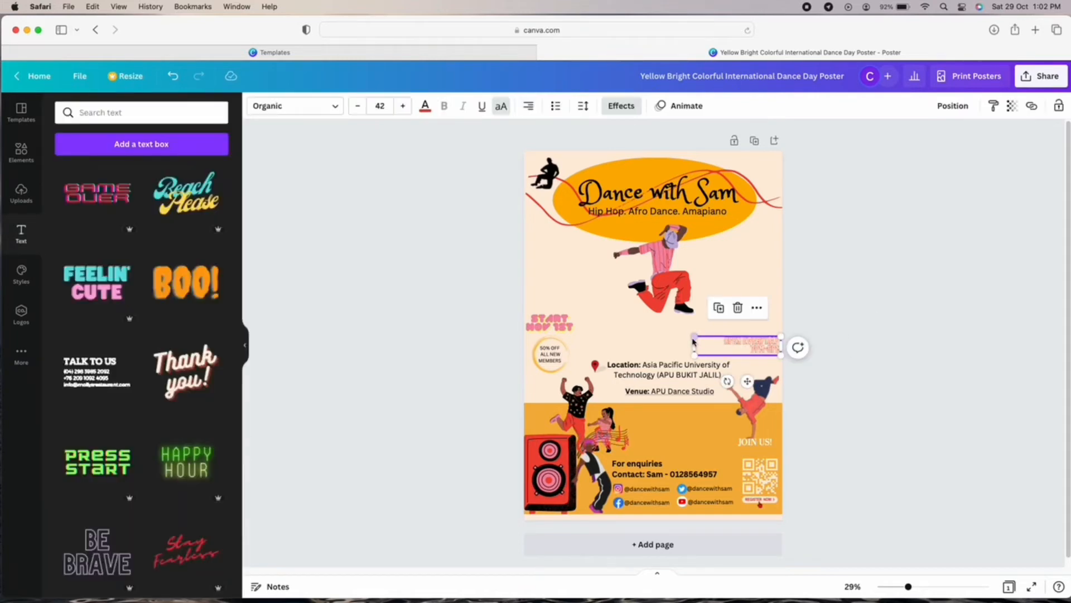
left_click_drag(695, 336, 768, 349)
left_click(717, 342)
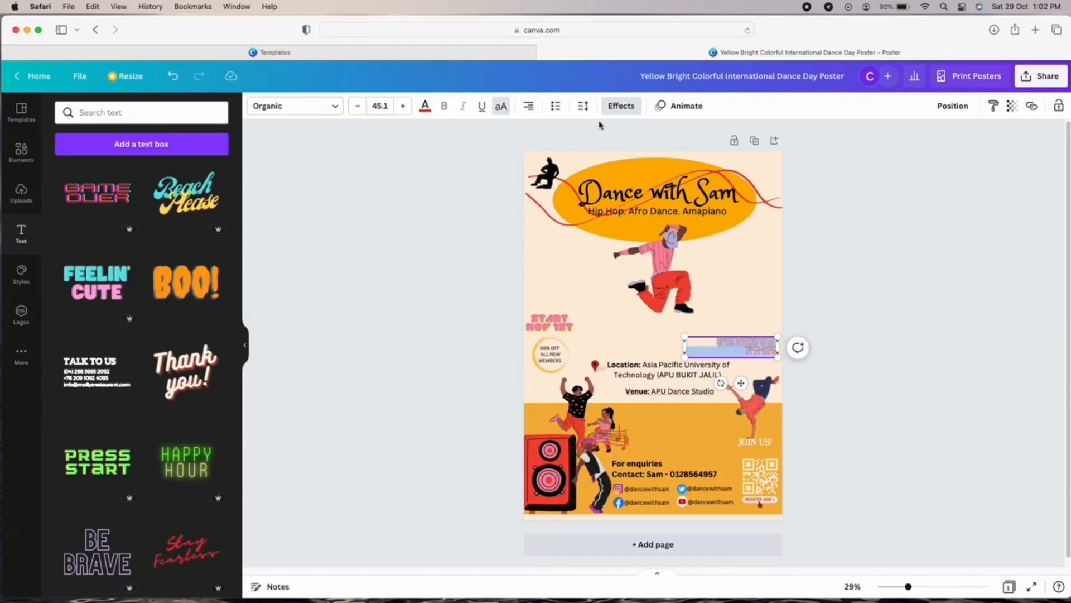
left_click(582, 107)
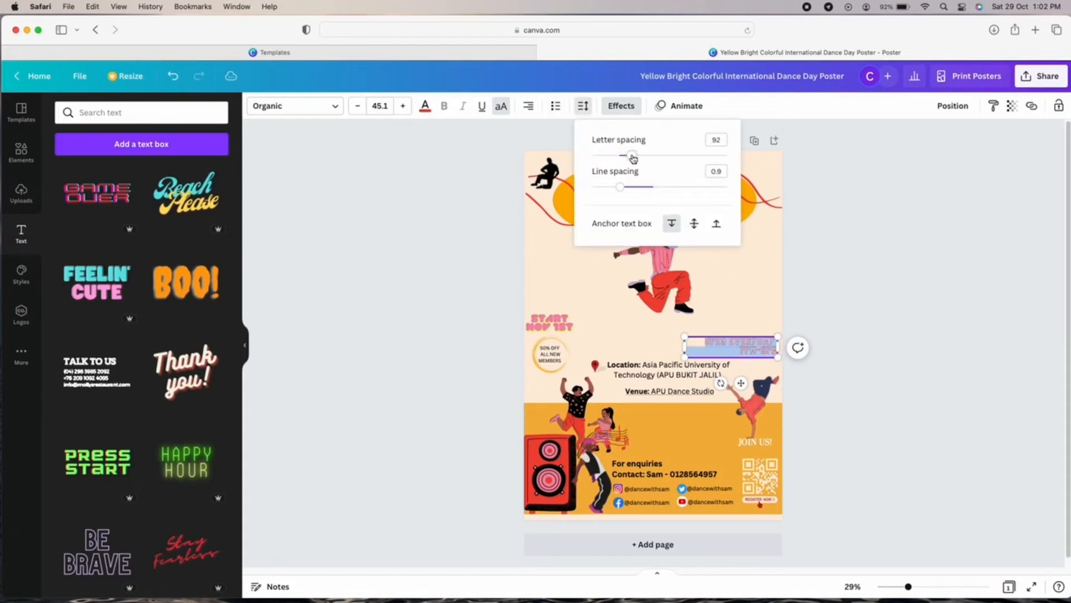
left_click_drag(622, 193, 647, 195)
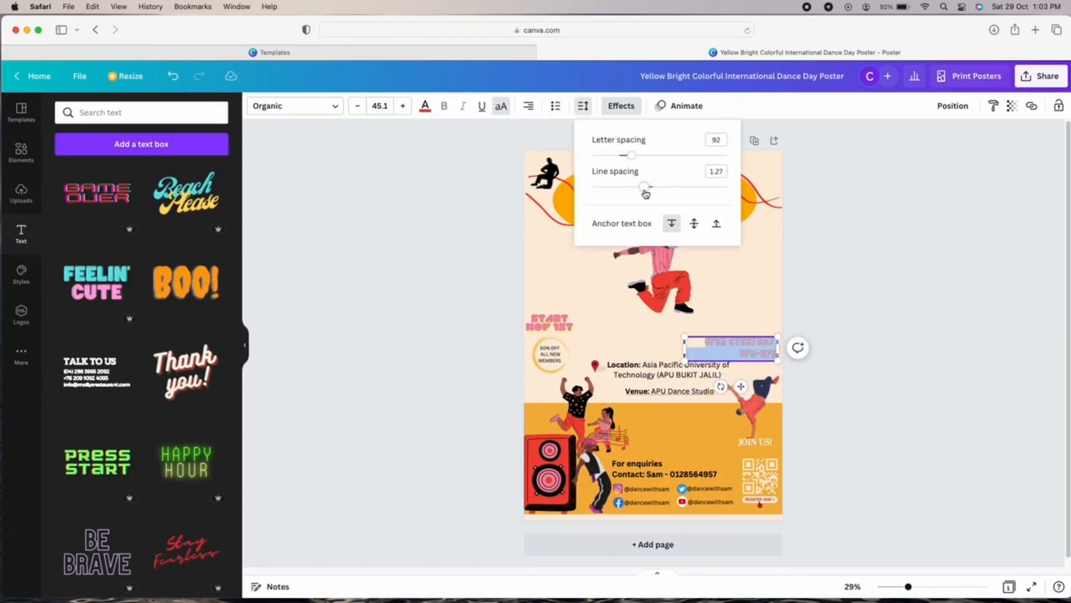
left_click(852, 296)
left_click_drag(743, 352, 745, 351)
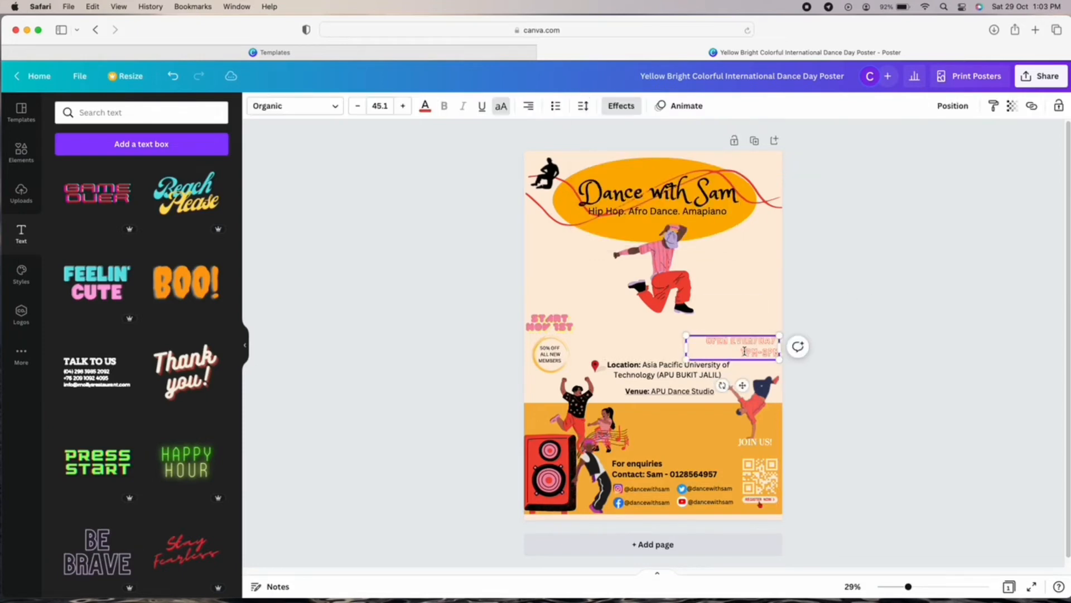
left_click(861, 318)
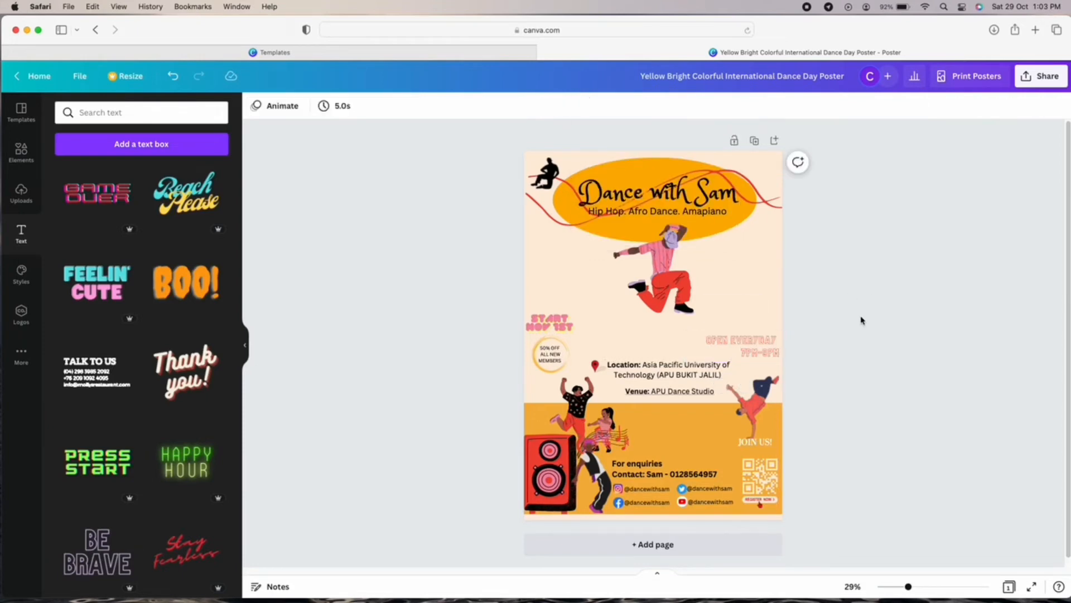
Change the hours line to 7PM-9PM and zoom the poster in to 42%.
left_click(744, 350)
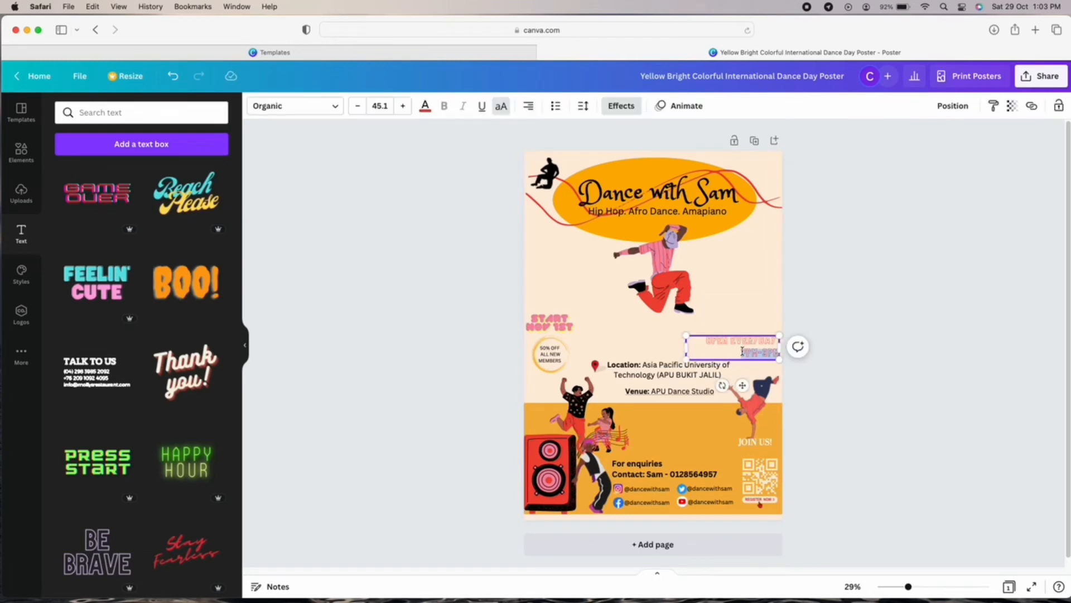
key("BackSpace")
key("BackSpace")
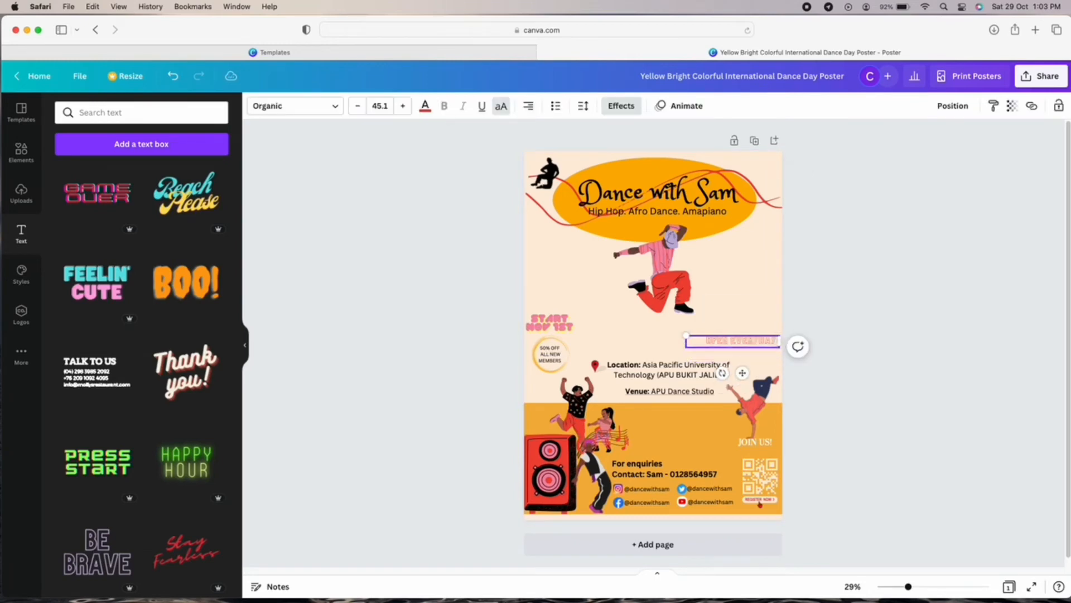
type("7-9P")
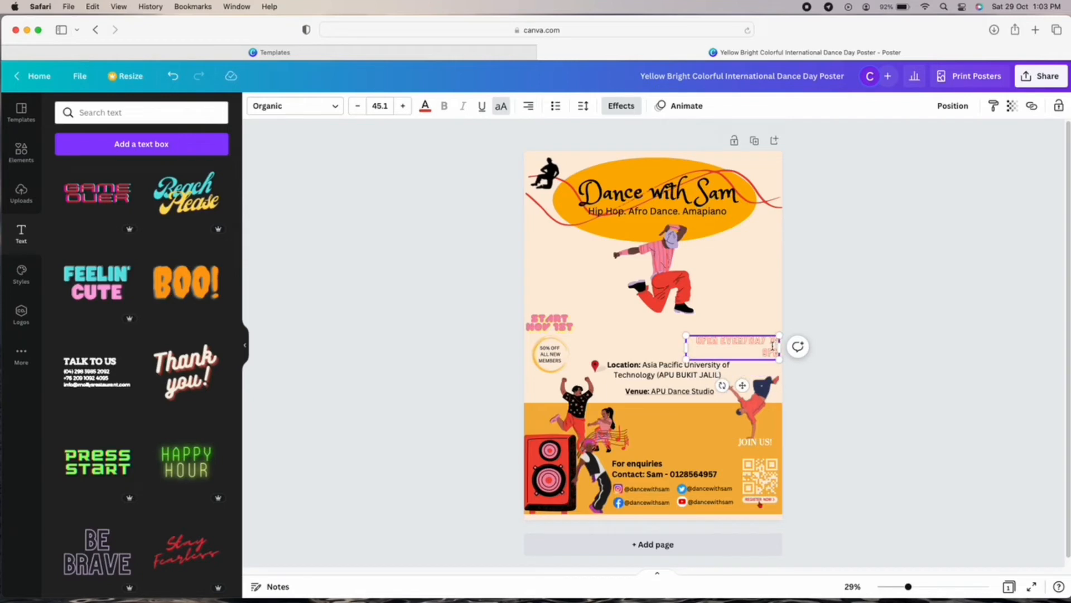
left_click(872, 323)
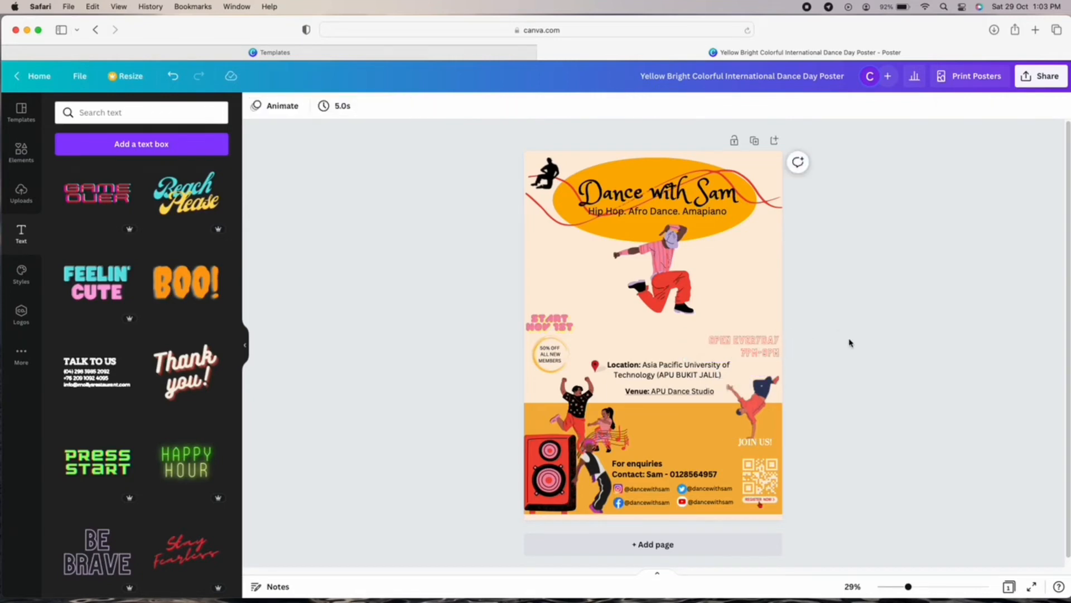
left_click(735, 345)
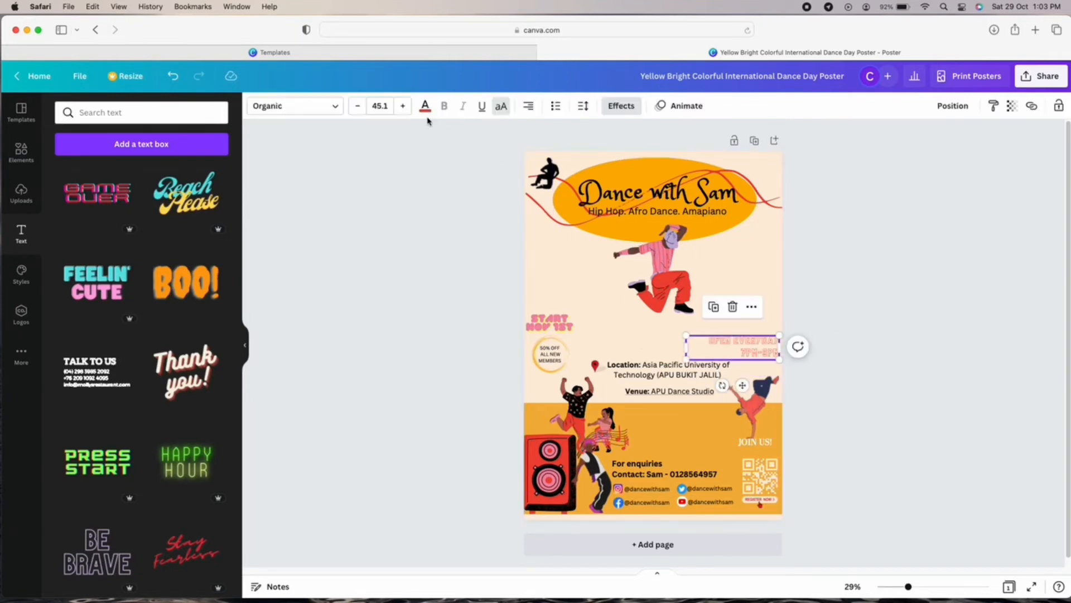
left_click(867, 311)
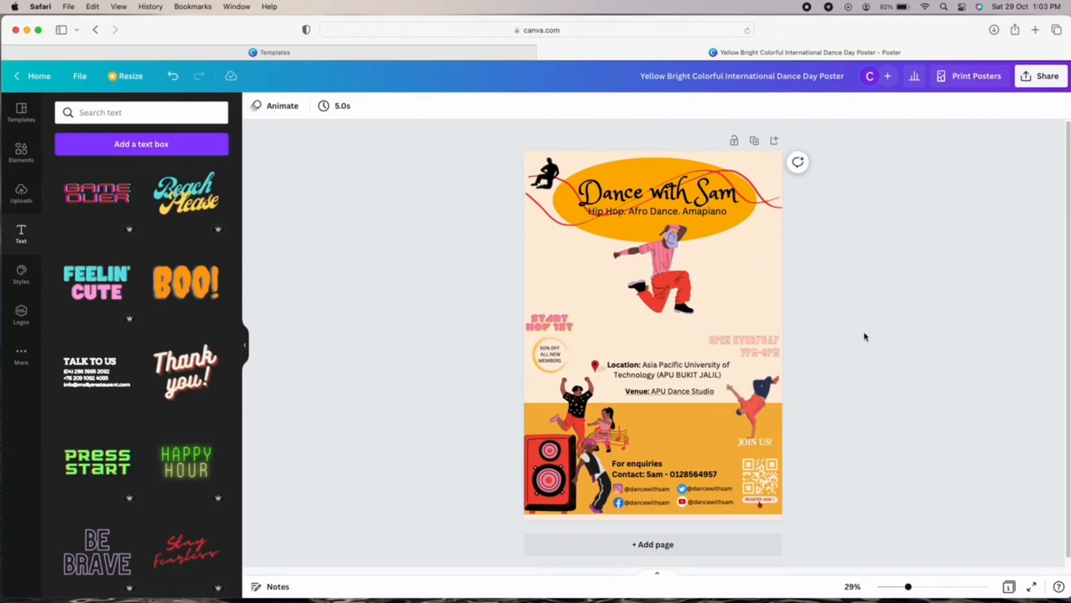
left_click_drag(910, 587, 918, 587)
Delete the old START NOV 1ST text and add a small BE BRAVE text box.
left_click(502, 319)
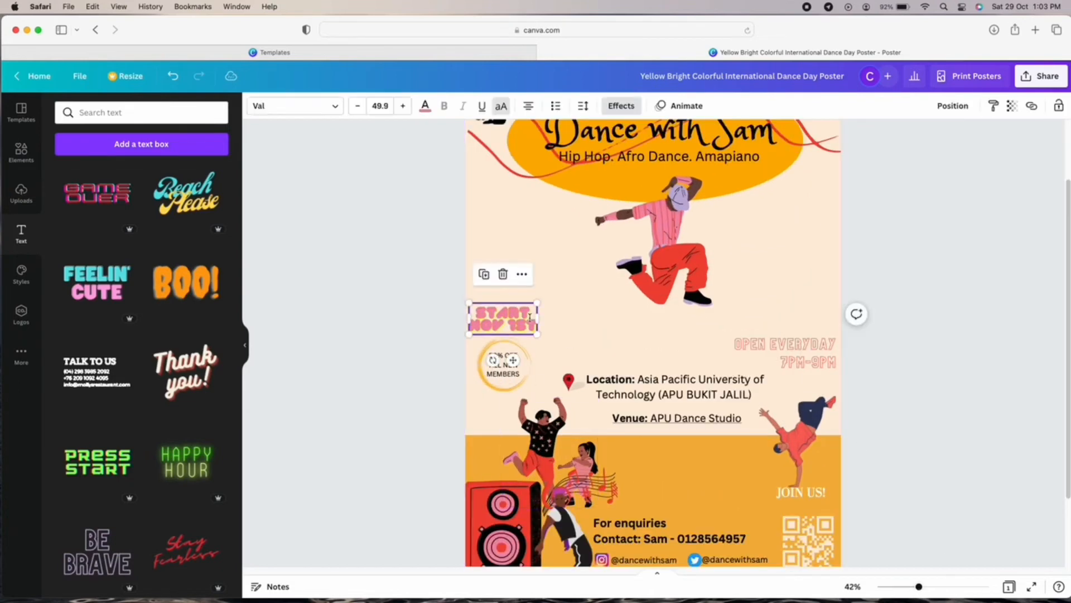
key("Delete")
scroll(167, 379, "up", 6)
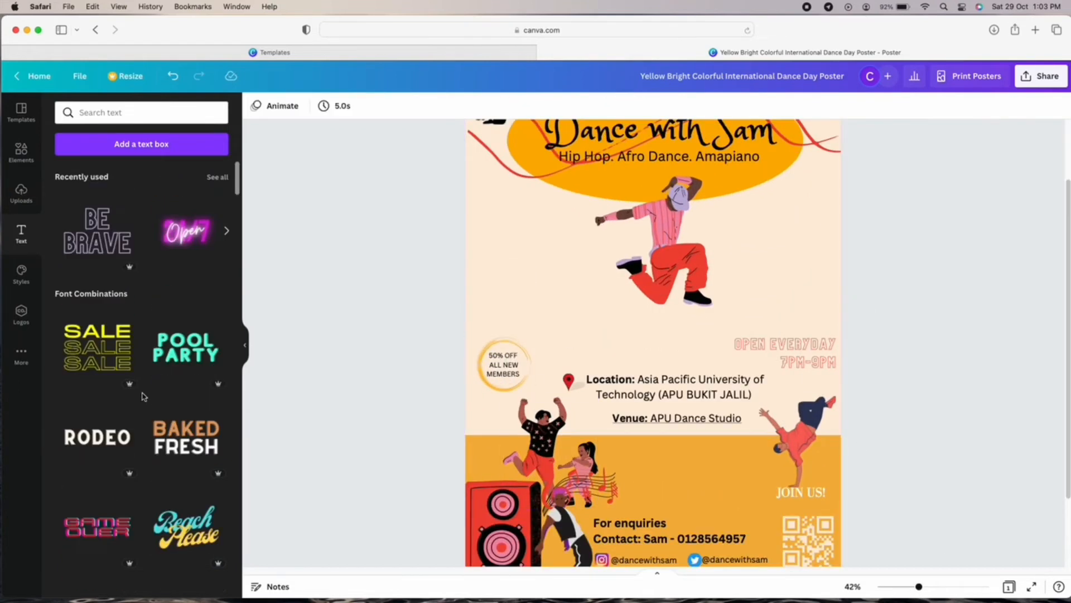
left_click(98, 260)
left_click_drag(765, 395, 588, 286)
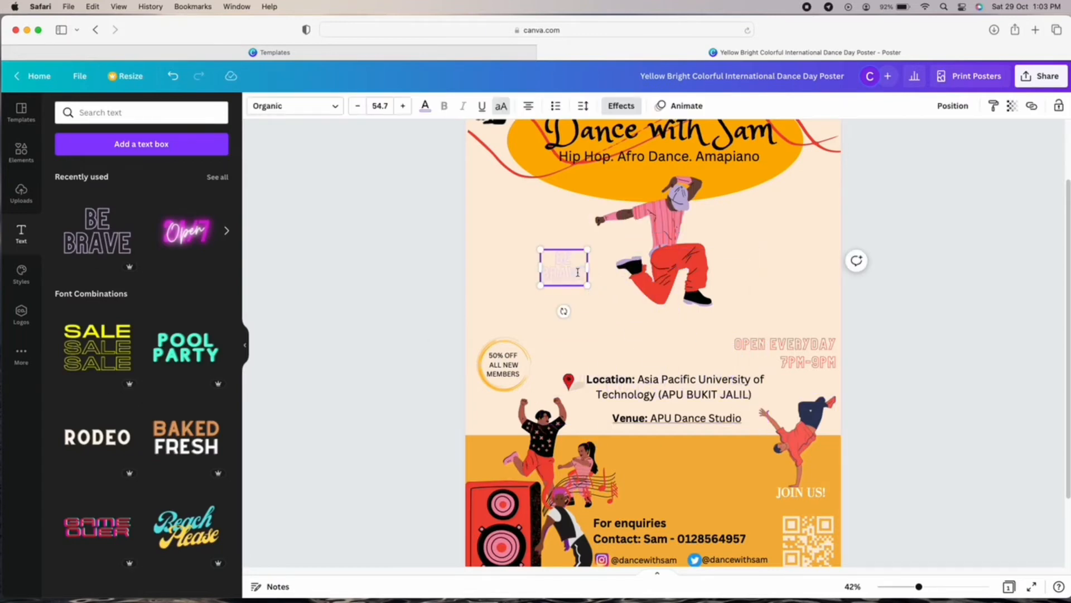
Type STARTS and NOV 1ST on two lines at font size 42.
type("S")
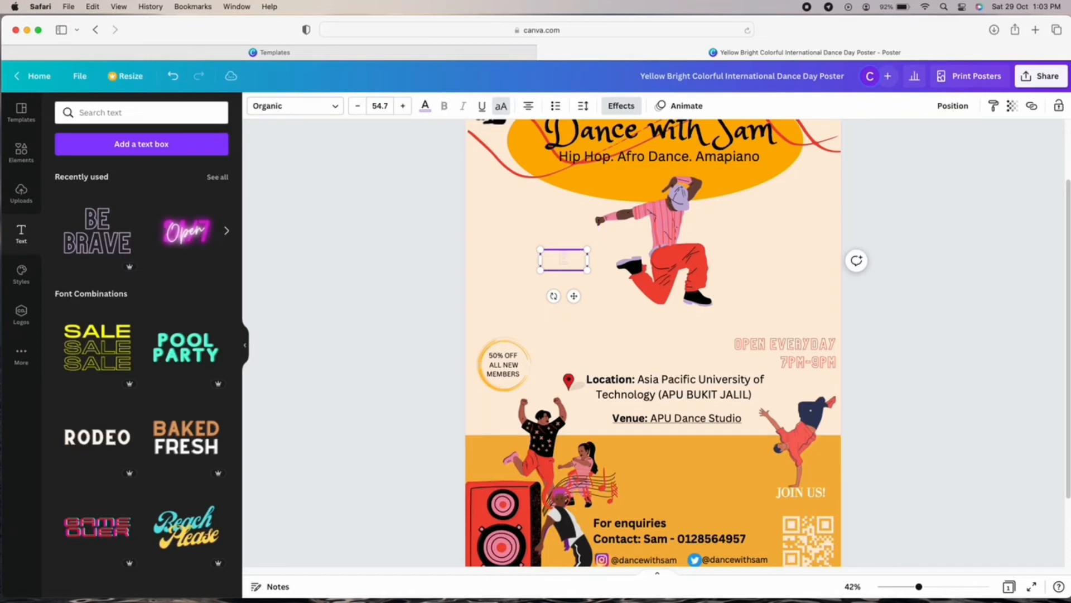
type("TARTS")
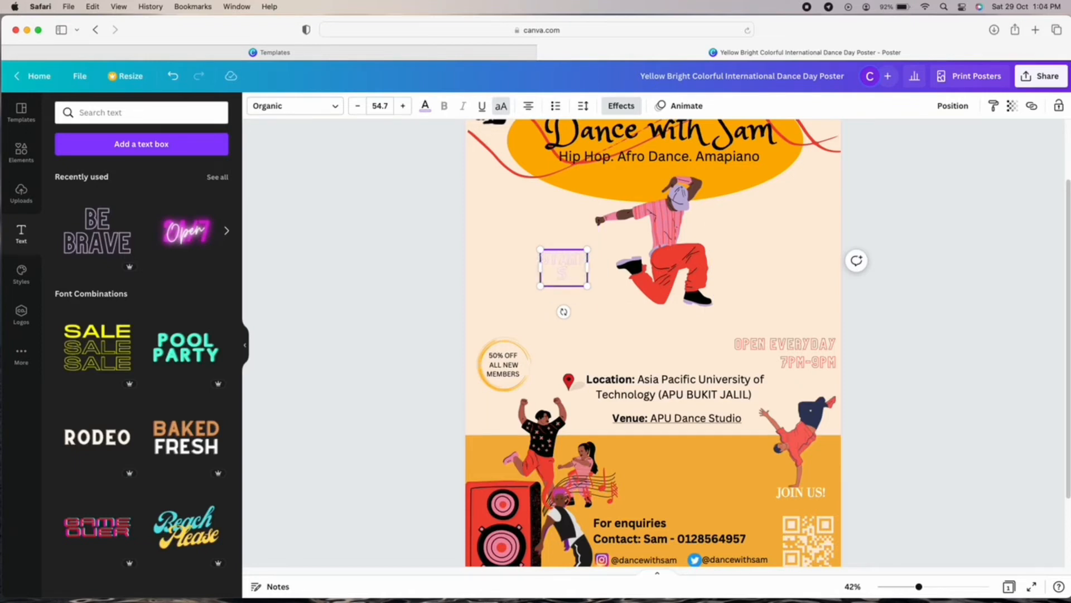
key("Return")
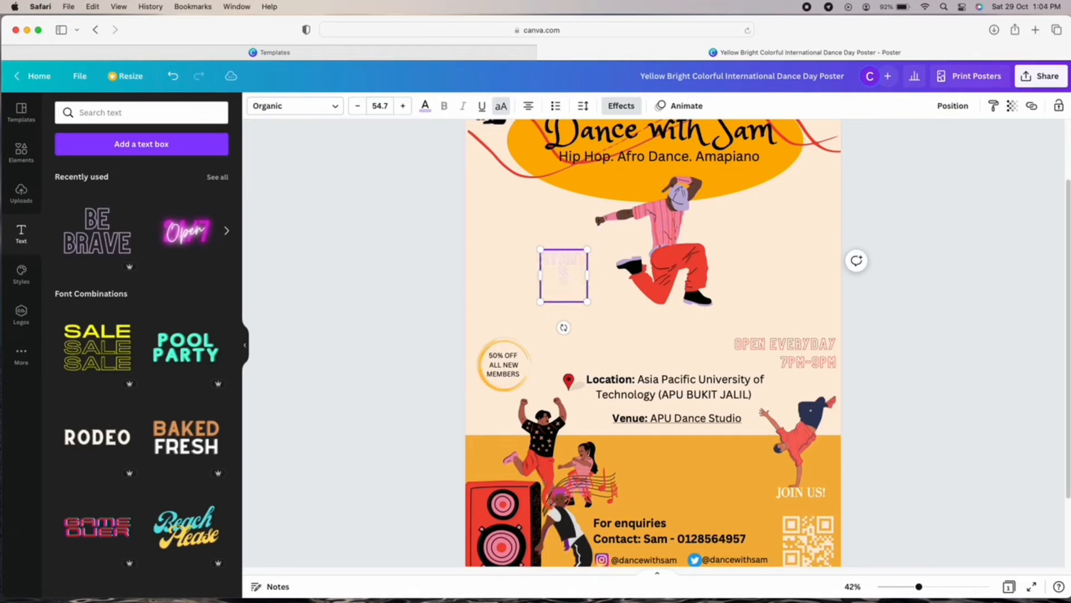
type("NOV 1ST")
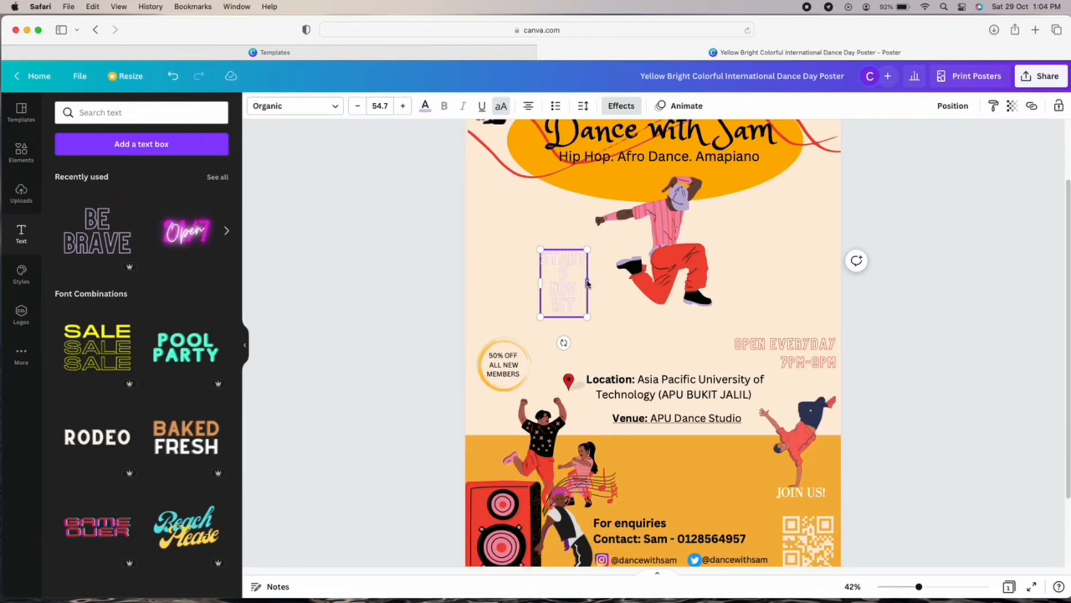
left_click_drag(587, 285, 558, 259)
left_click(358, 106)
left_click(357, 106)
left_click(380, 106)
left_click(391, 424)
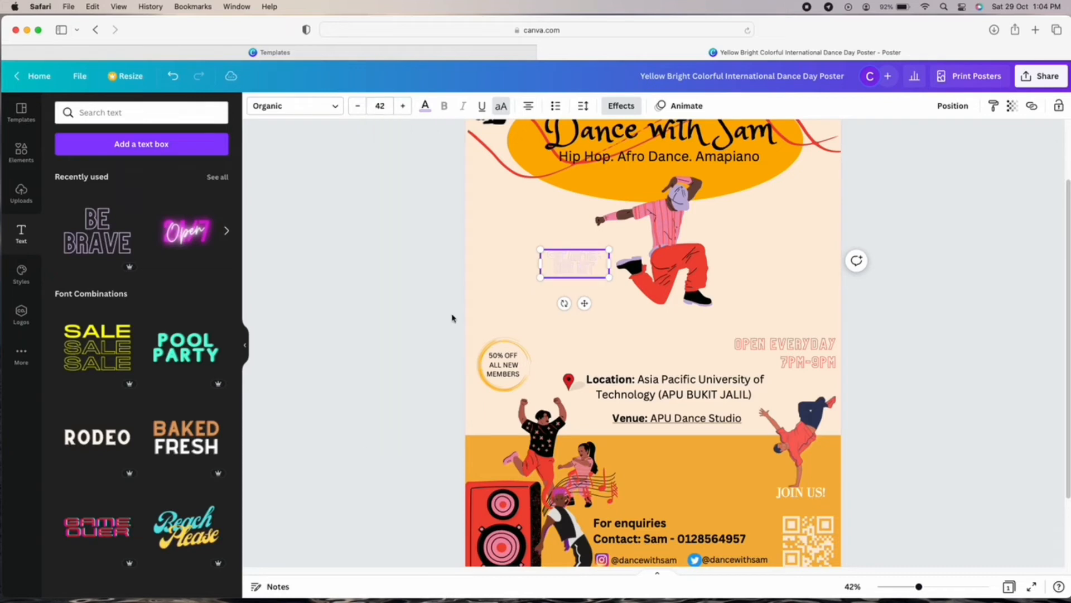
Set line spacing to 1.05, move the text down-left and colour it orange.
left_click(583, 106)
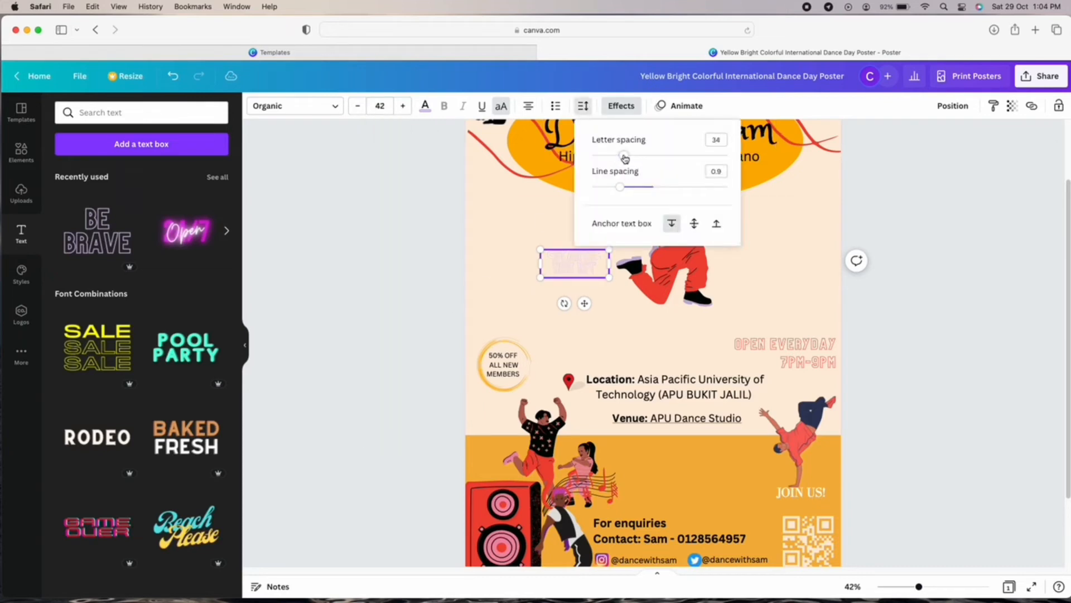
left_click_drag(627, 186, 632, 188)
left_click_drag(589, 307, 517, 355)
left_click(426, 106)
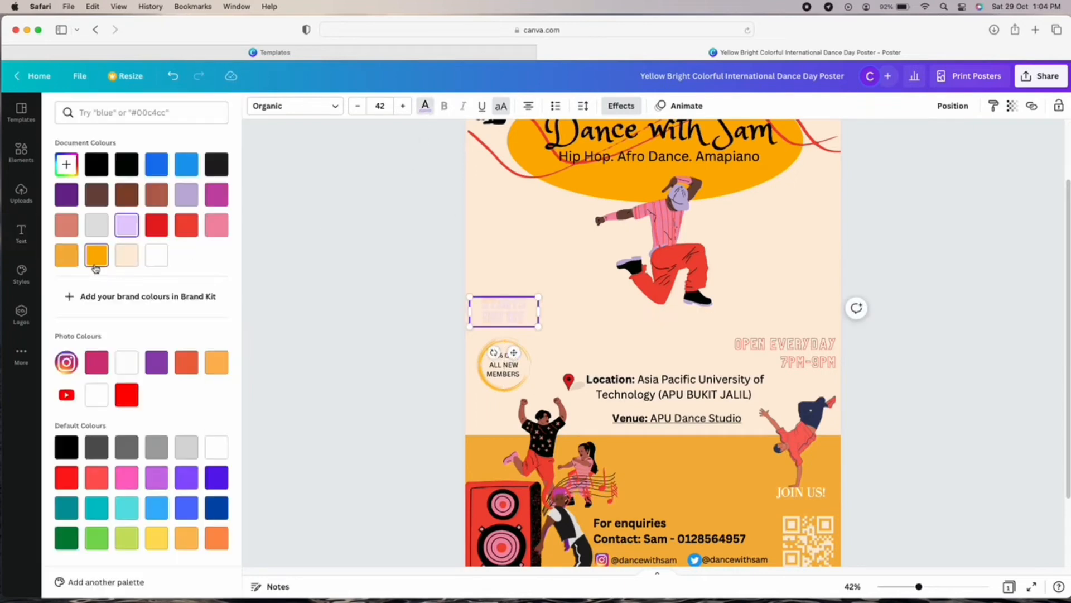
left_click(664, 319)
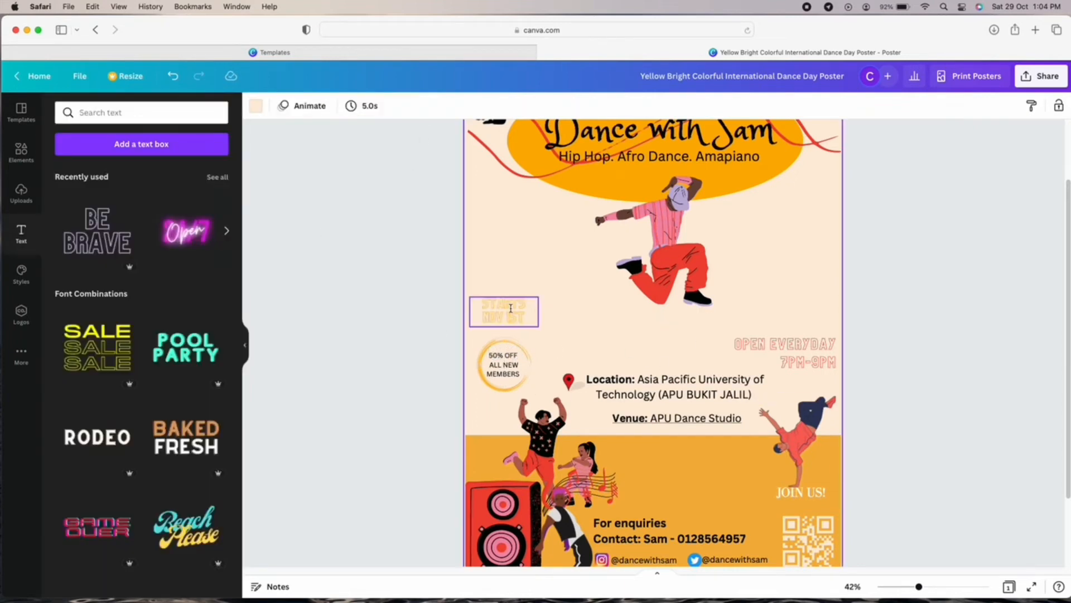
Position STARTS NOV 1ST at the poster's left above the 50% OFF badge.
mouse_move(524, 308)
left_mouse_down()
mouse_move(500, 308)
mouse_move(518, 306)
left_mouse_up()
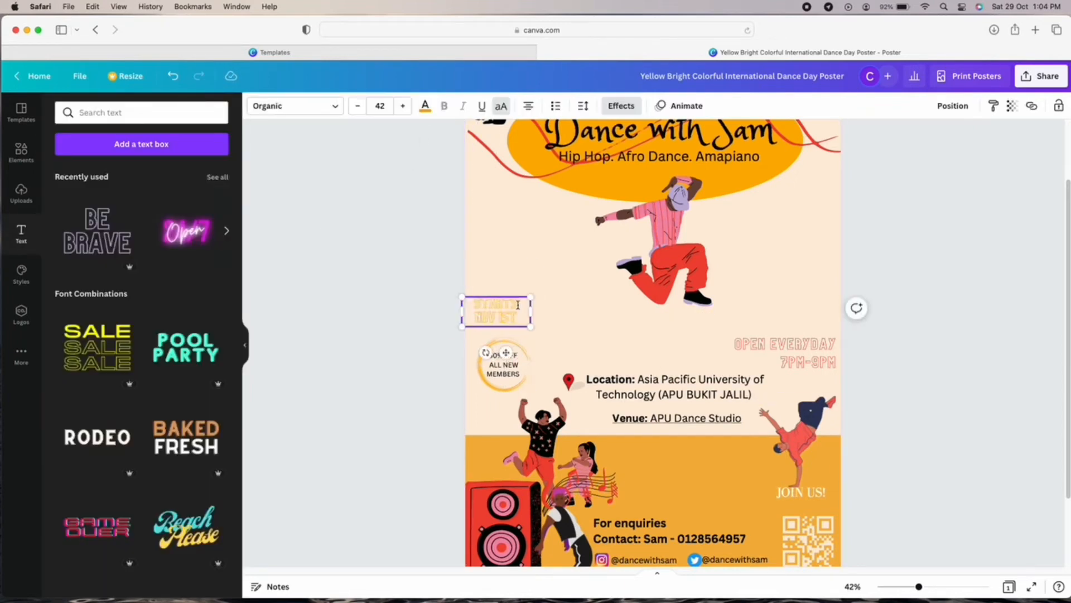
left_click(583, 106)
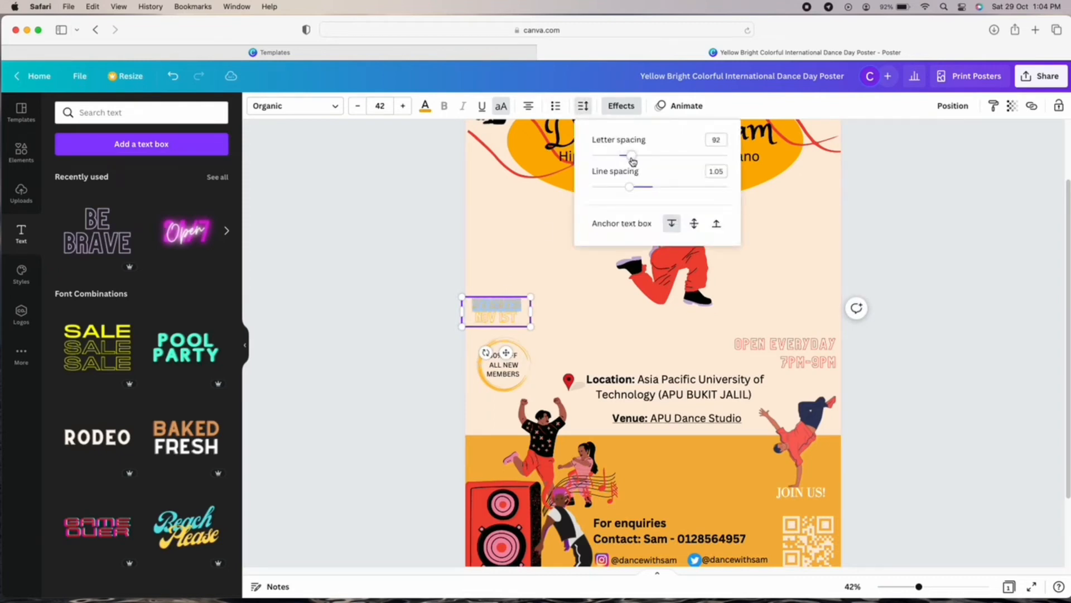
left_click(572, 329)
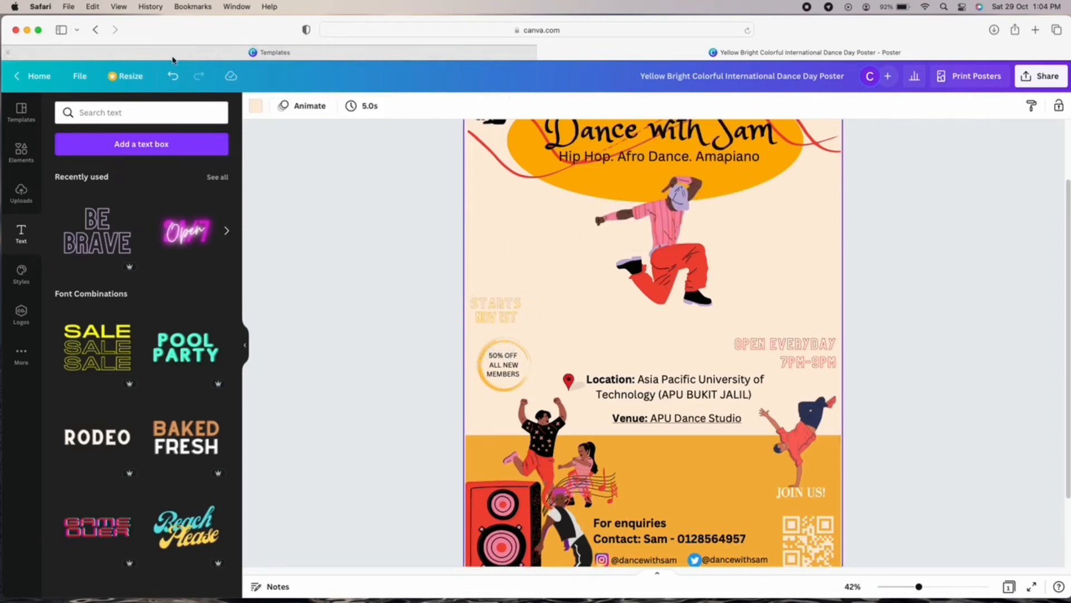
left_click_drag(513, 306, 527, 303)
left_click(583, 106)
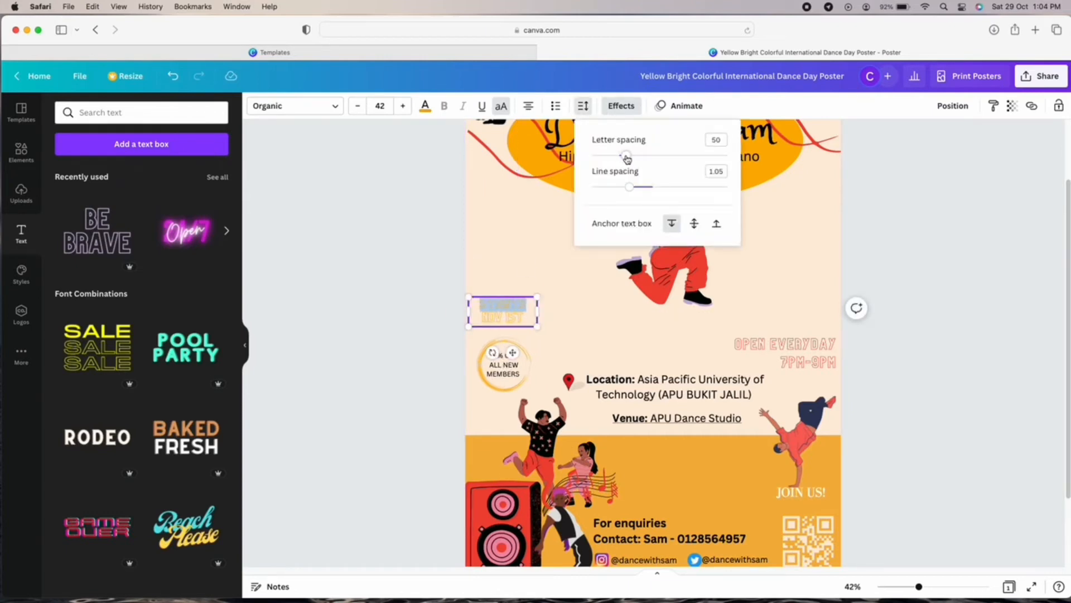
left_click(619, 287)
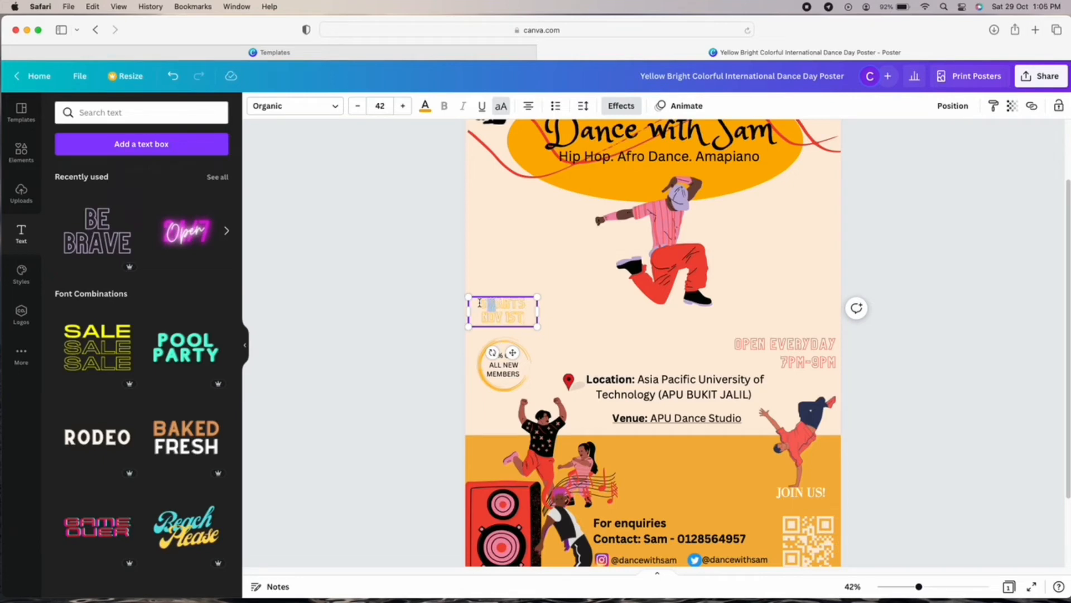
left_click(583, 106)
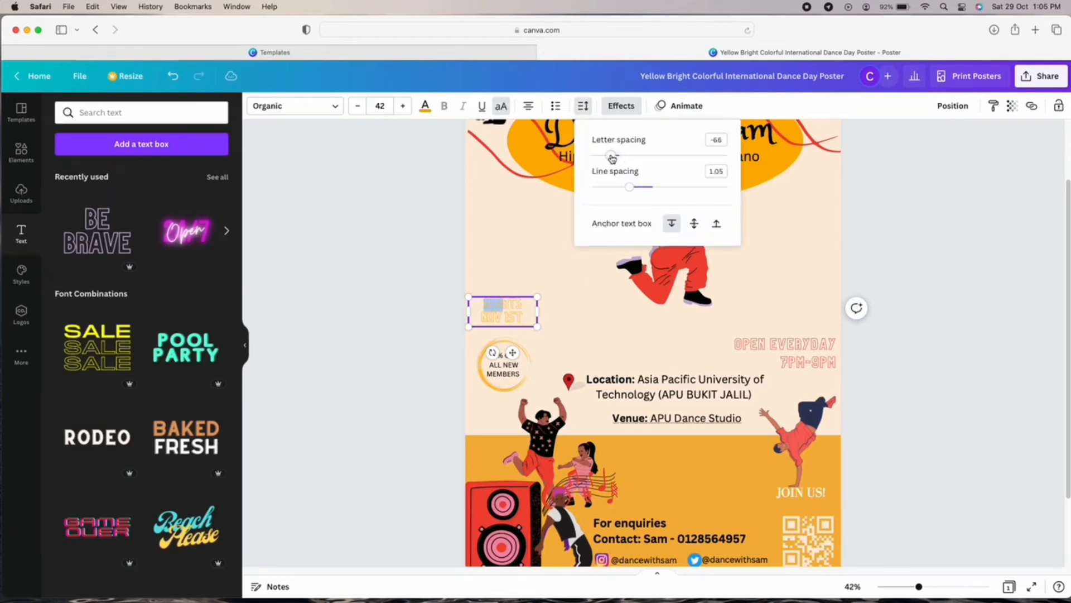
left_click(945, 305)
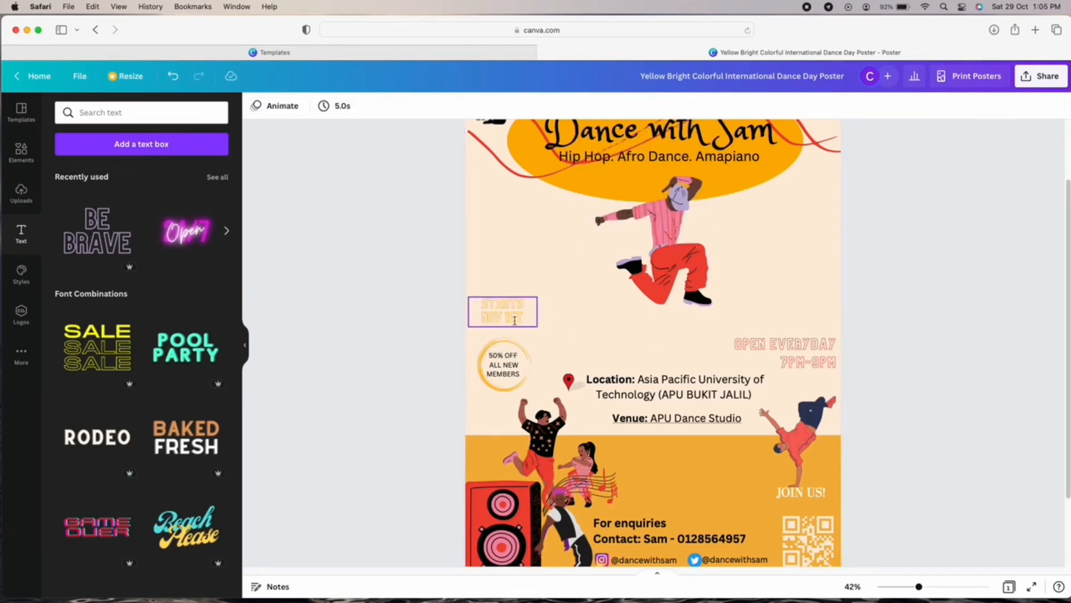
left_click_drag(517, 302, 517, 309)
left_click(927, 313)
left_click_drag(918, 587, 908, 587)
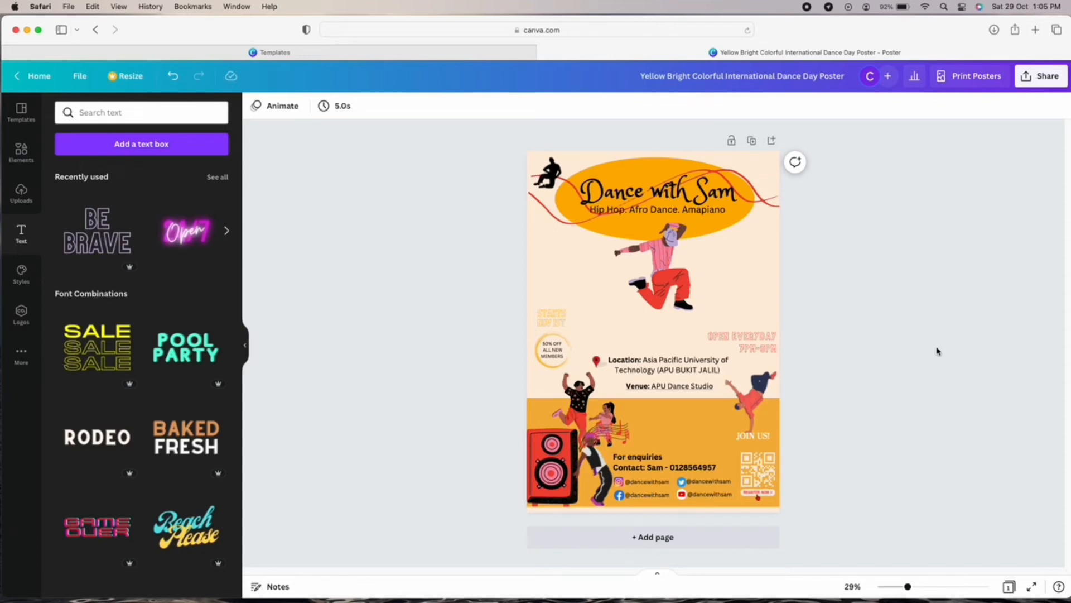
Enlarge the central dancer image and move it down below the subtitle.
mouse_move(676, 265)
left_mouse_down()
mouse_move(668, 201)
mouse_move(684, 240)
mouse_move(667, 281)
left_mouse_up()
left_click_drag(693, 222, 712, 207)
mouse_move(657, 255)
left_mouse_down()
mouse_move(664, 269)
mouse_move(653, 270)
left_mouse_up()
left_click(841, 296)
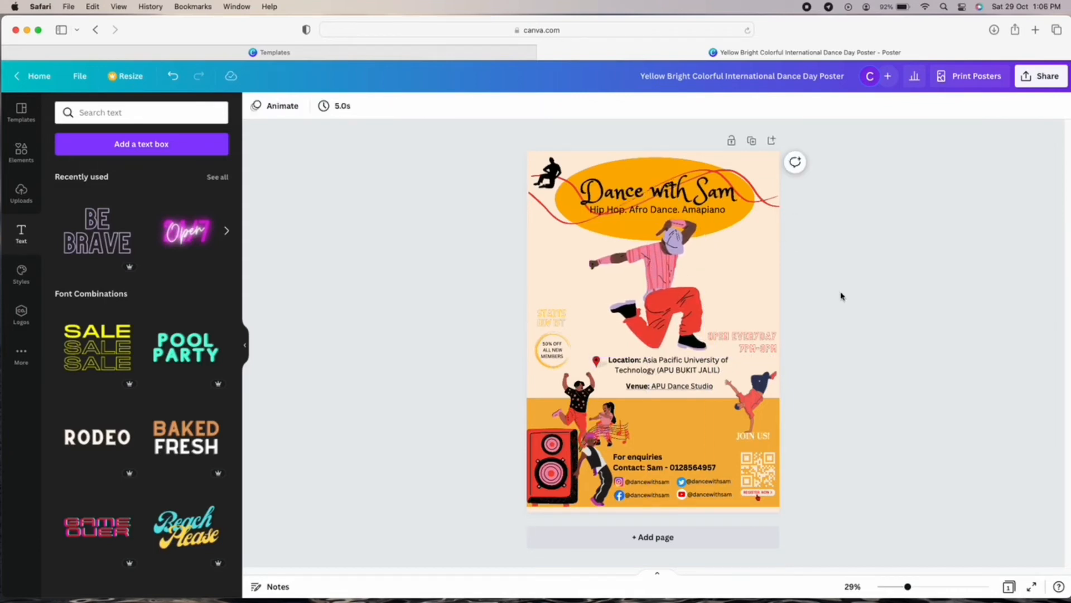
Shift STARTS NOV 1ST and the 50% OFF ring up, then return to Canva's home page.
mouse_move(562, 322)
left_mouse_down()
mouse_move(564, 301)
mouse_move(579, 325)
mouse_move(558, 340)
left_mouse_up()
left_click(562, 337)
left_click_drag(557, 356, 558, 333)
left_click(967, 371)
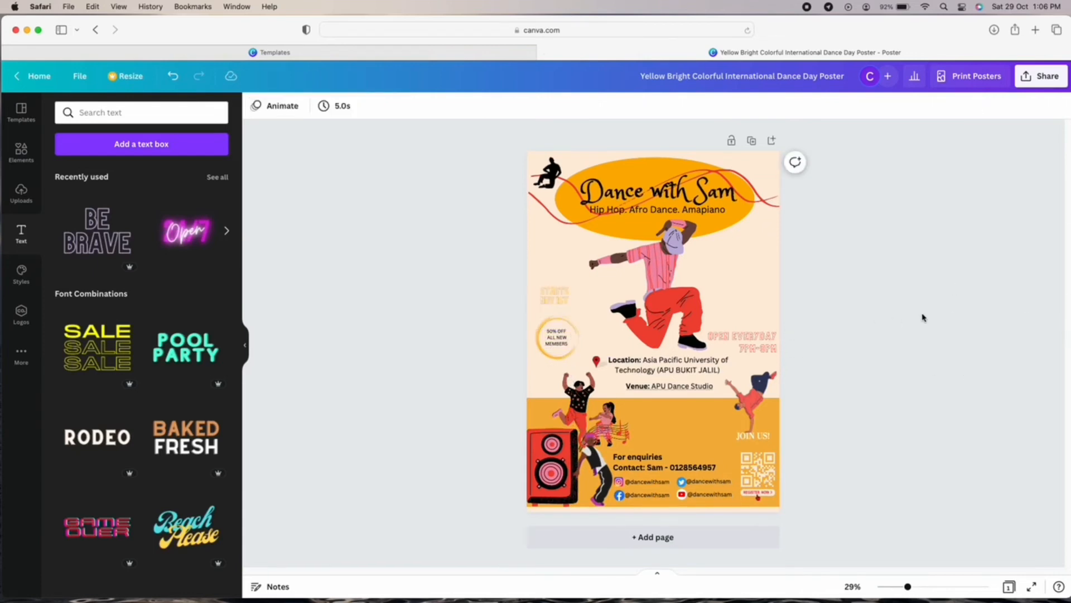
left_click(56, 71)
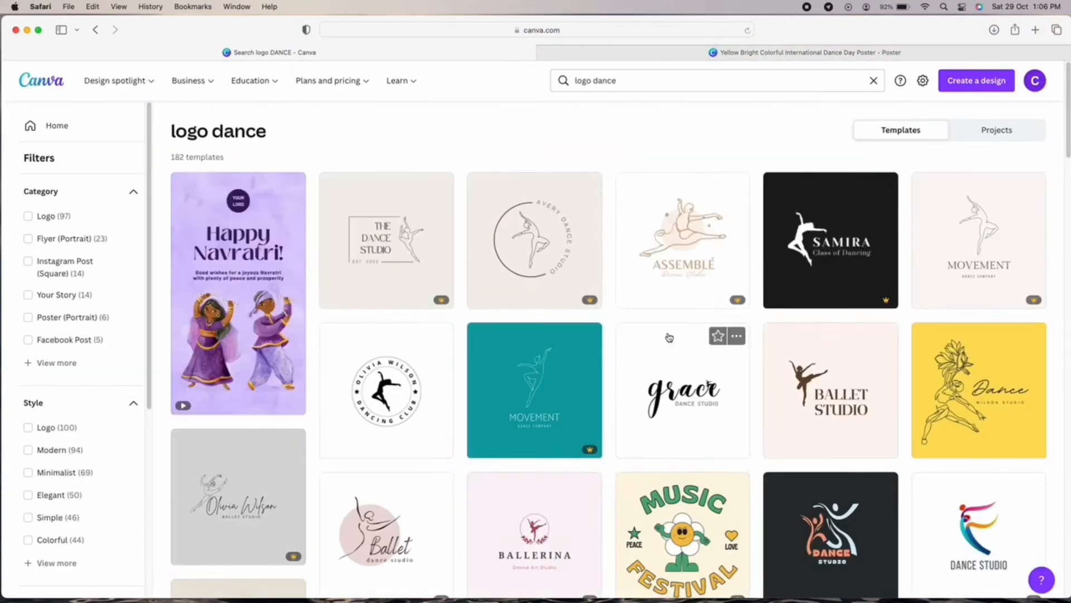
Browse the logo templates, preview the Assemblé logo and expand the theme filters.
scroll(669, 330, "down", 10)
scroll(669, 330, "up", 15)
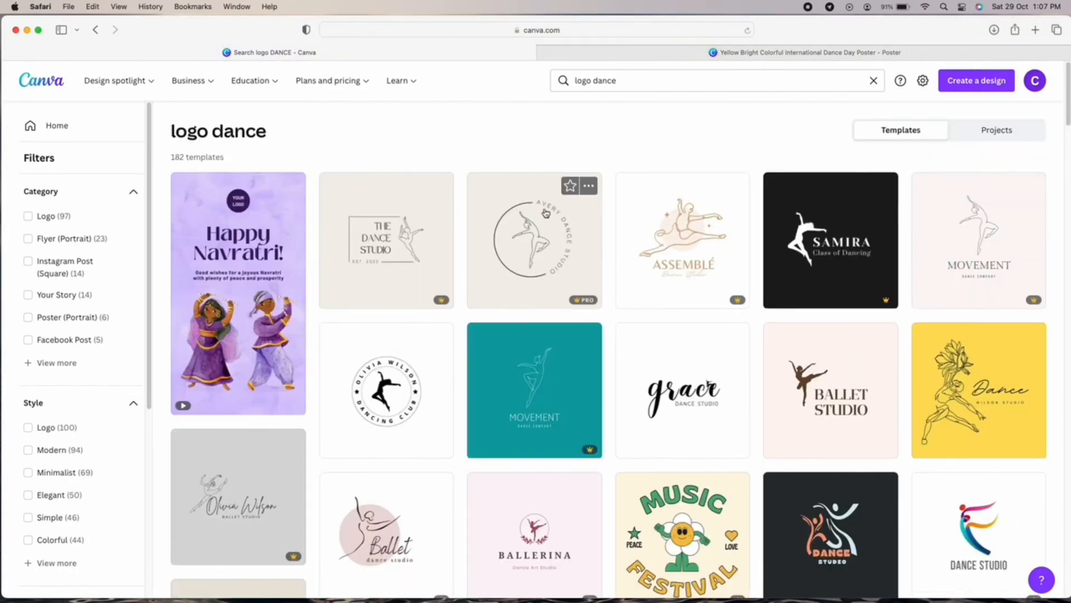
left_click(687, 257)
scroll(764, 322, "down", 10)
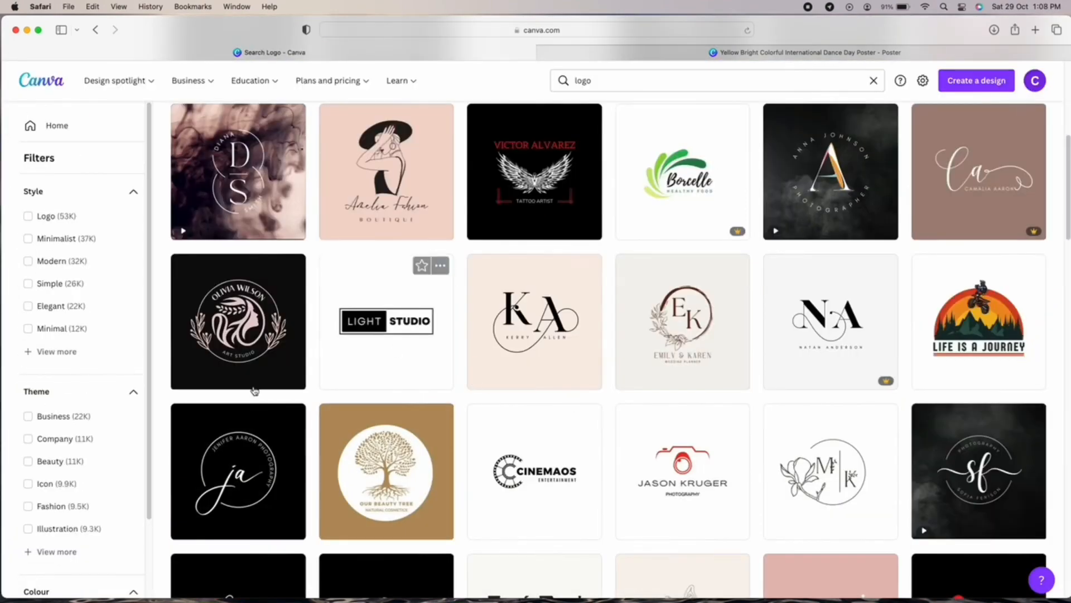
scroll(67, 526, "down", 5)
left_click(67, 533)
scroll(70, 448, "down", 5)
scroll(83, 448, "down", 3)
scroll(105, 448, "up", 8)
Filter the logo templates by the Artist and Music themes.
left_click(91, 380)
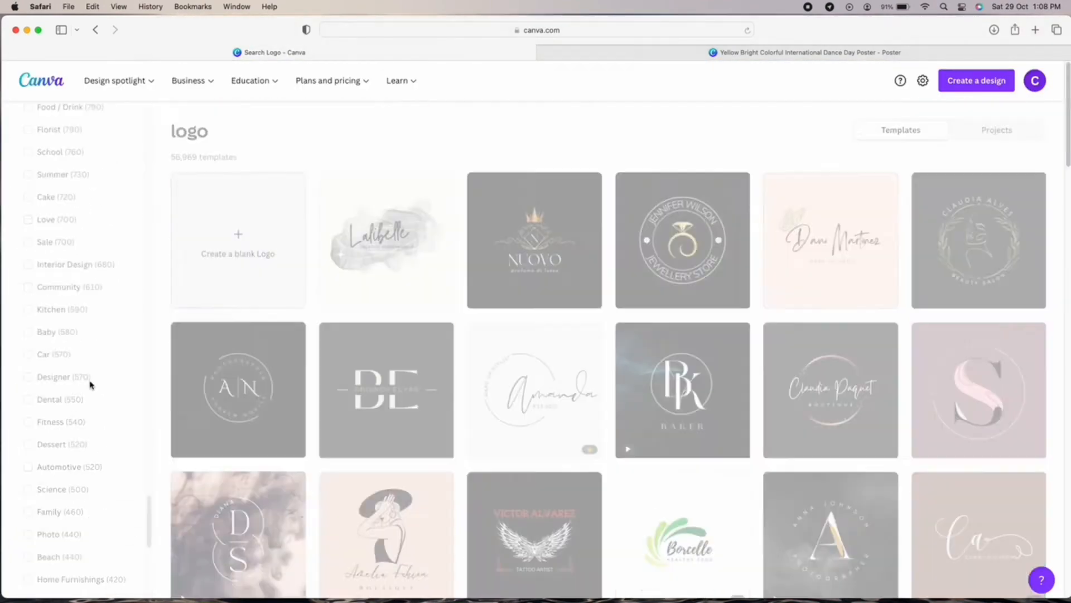
left_click(62, 463)
scroll(66, 511, "down", 6)
scroll(67, 517, "down", 12)
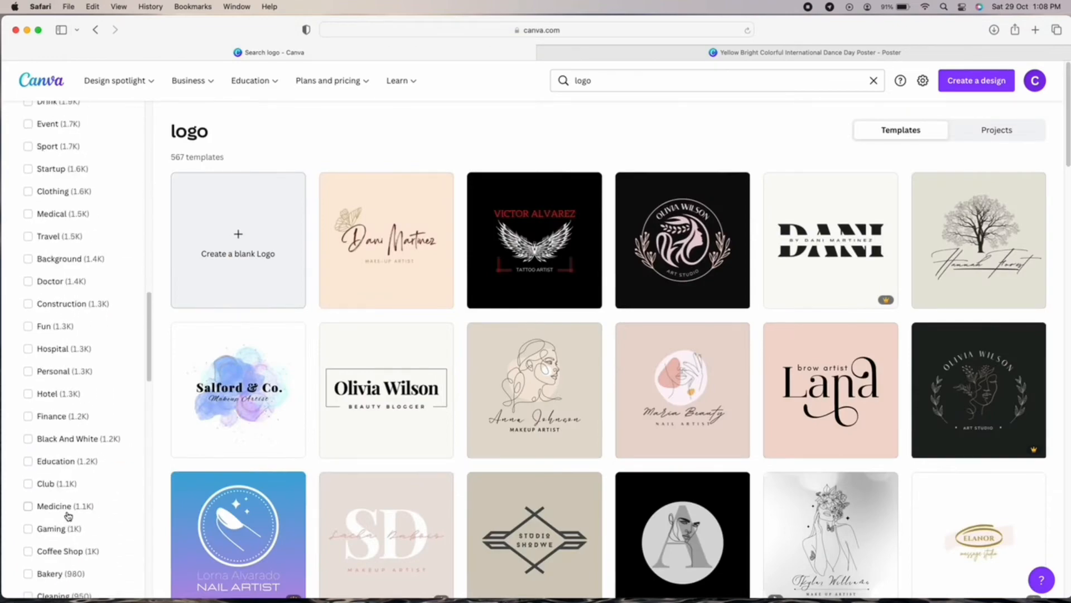
left_click(63, 441)
left_click(55, 459)
scroll(52, 451, "down", 15)
scroll(50, 449, "down", 5)
Search templates for 'Dance logo' and look over the results.
scroll(762, 444, "down", 10)
scroll(763, 444, "up", 15)
left_click(614, 85)
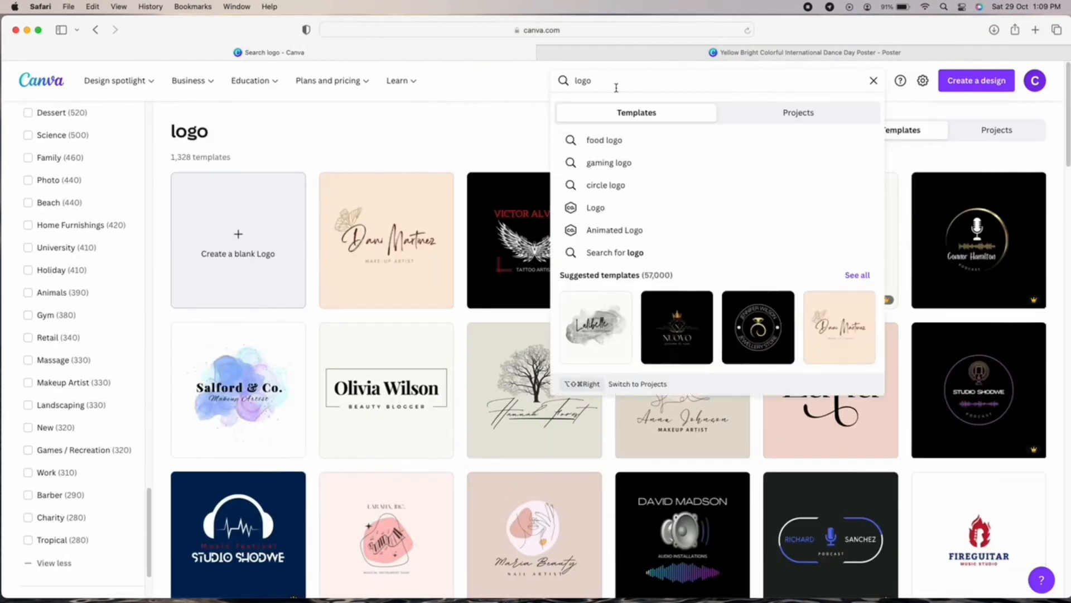
key("BackSpace")
key("BackSpace")
key("BackSpace")
key("BackSpace")
type("Dance logo")
key("Return")
Preview the Freedance and tipsy dance logos, then open the tipsy template for editing.
scroll(696, 390, "down", 20)
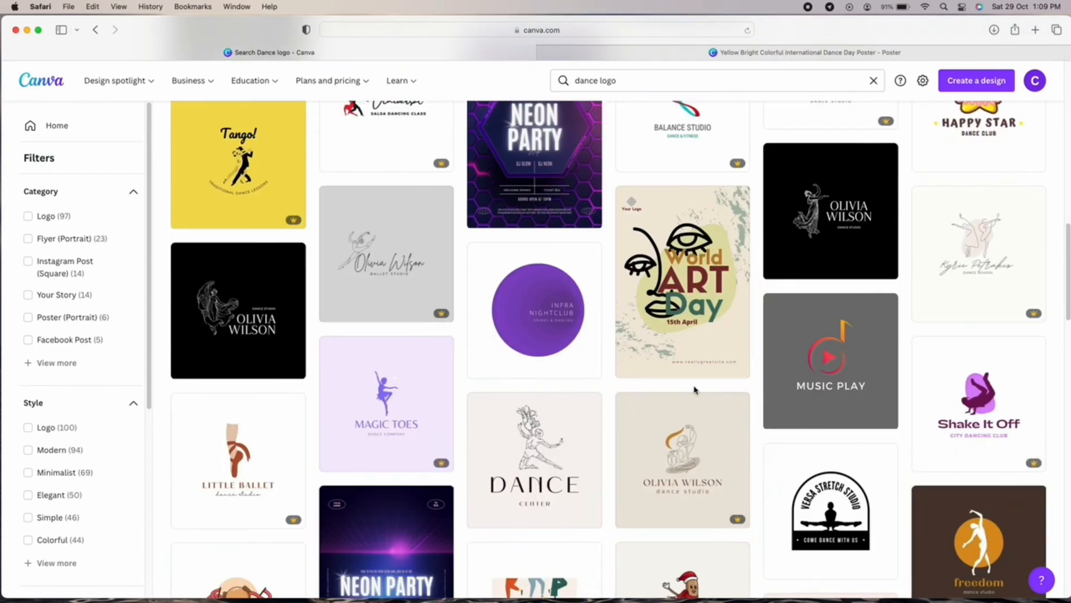
left_click(589, 357)
left_click(631, 455)
scroll(703, 430, "down", 12)
scroll(703, 431, "up", 5)
left_click(852, 129)
left_click(843, 524)
scroll(765, 431, "down", 7)
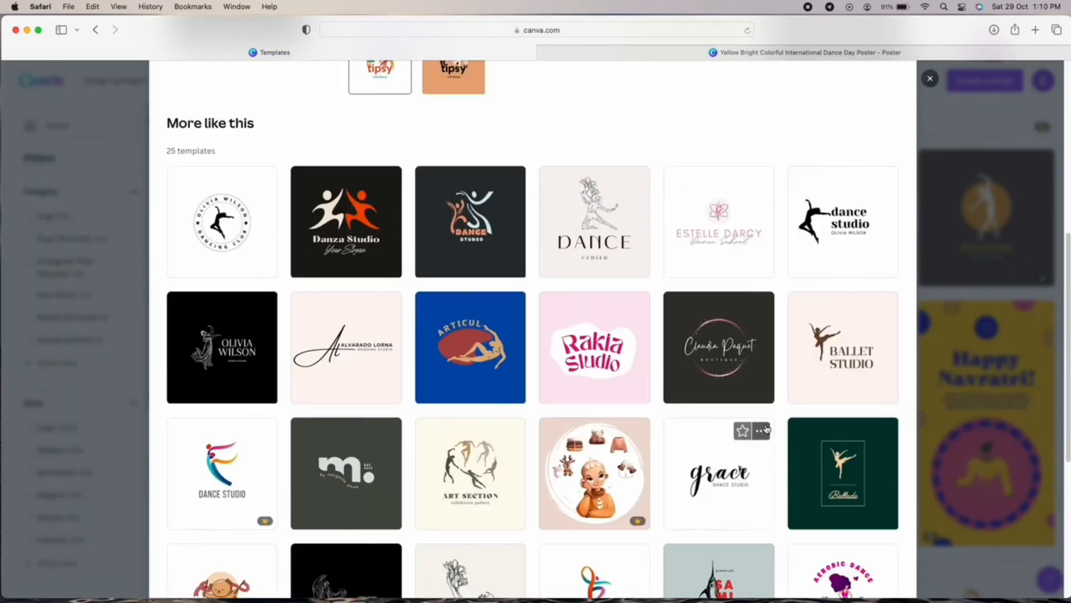
scroll(763, 432, "up", 7)
left_click(764, 173)
left_click(782, 407)
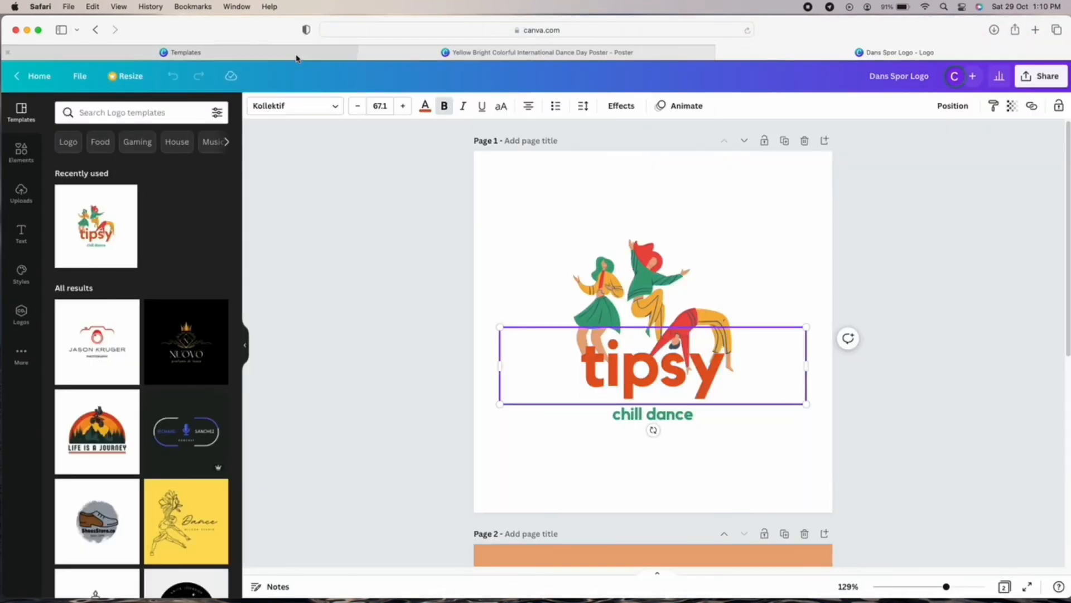
Open the dancing club logo template in the editor and dismiss the sticker tip.
left_click(296, 56)
left_click(930, 79)
scroll(748, 359, "up", 20)
left_click(748, 360)
scroll(766, 438, "down", 10)
scroll(767, 438, "up", 10)
left_click(753, 179)
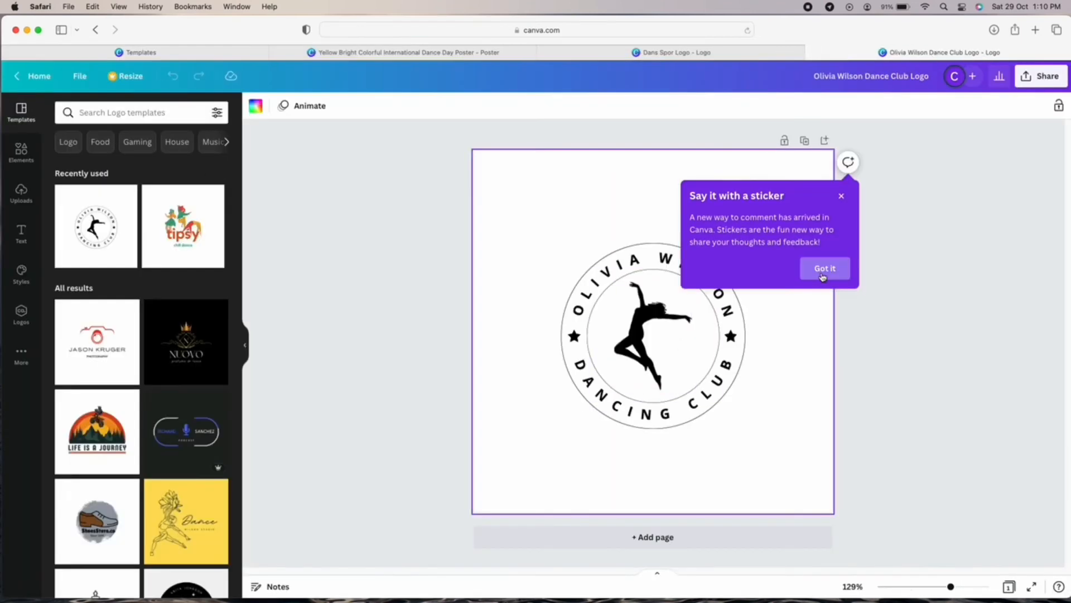
left_click(822, 271)
Replace the jumping dancer with a breakdancing pair graphic, shrunk and centred in the circle.
left_click(21, 152)
left_click(643, 329)
left_click(218, 279)
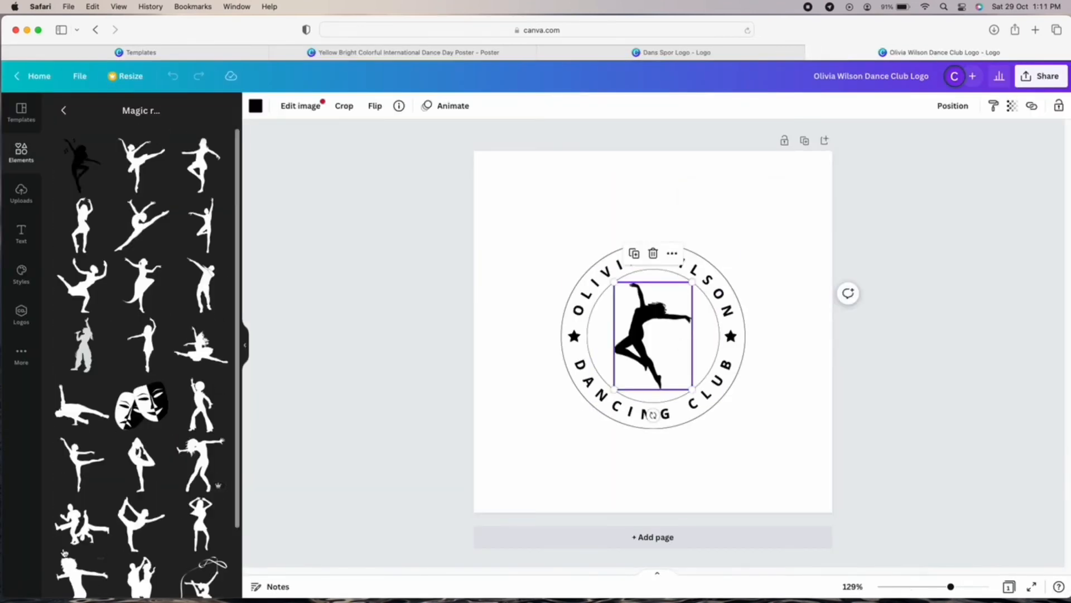
left_click(81, 525)
left_click(642, 323)
key("Delete")
left_click_drag(674, 414, 653, 339)
left_click_drag(581, 285, 636, 329)
left_click_drag(681, 362, 654, 334)
Swap the breakdancers for a theatre-masks graphic sized and centred in the circle.
left_click(141, 405)
left_click(642, 324)
key("Delete")
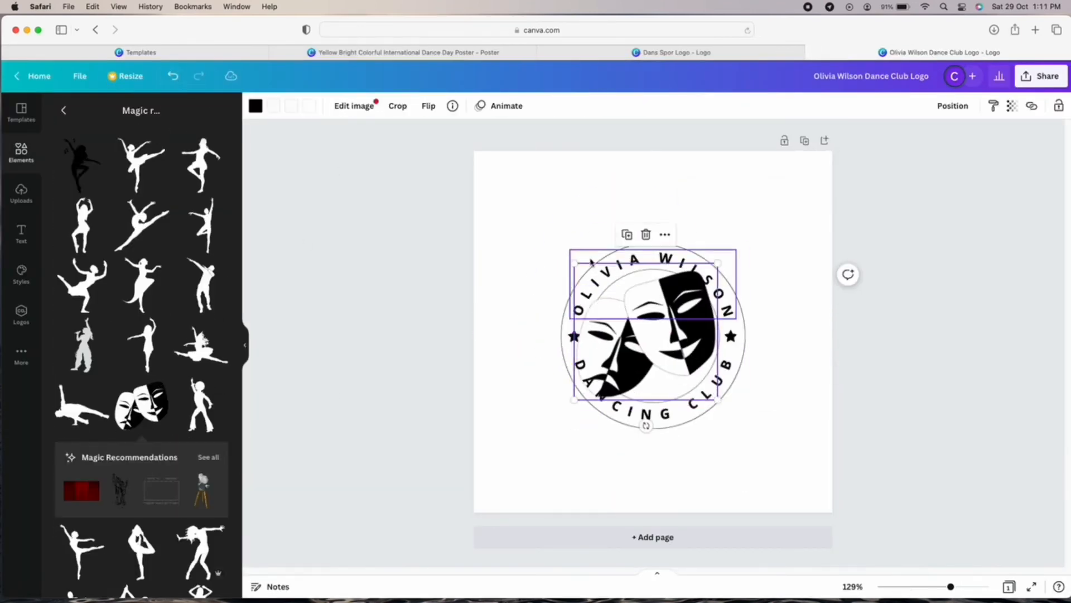
left_click_drag(576, 262, 627, 311)
left_click_drag(690, 362, 664, 297)
Change the top curved text to SAM'S, keeping the DANCING CLUB arc text unchanged.
double_click(655, 262)
type("SAM'S")
double_click(654, 414)
key("BackSpace")
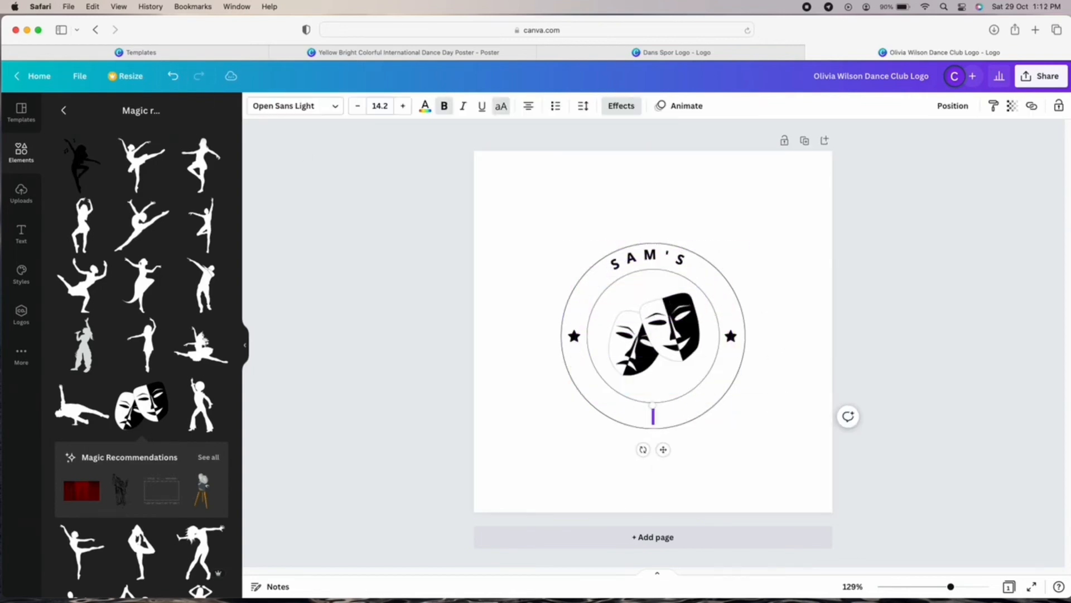
key("super+z")
left_click(753, 496)
left_click(648, 257)
left_click(791, 440)
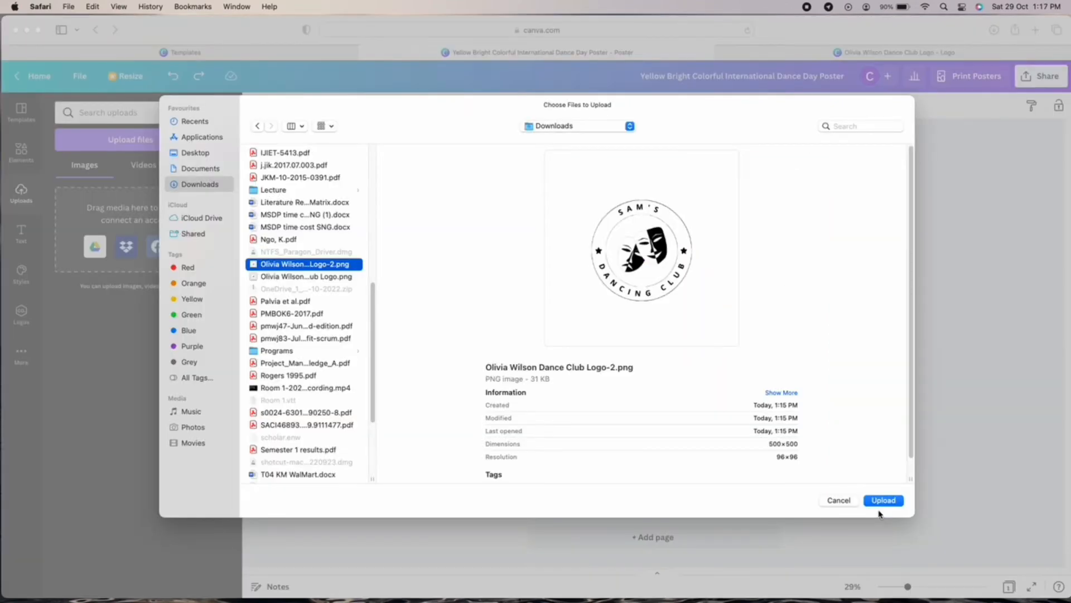
Upload the logo, shrink it and place it in the poster's top-right corner.
left_click(882, 501)
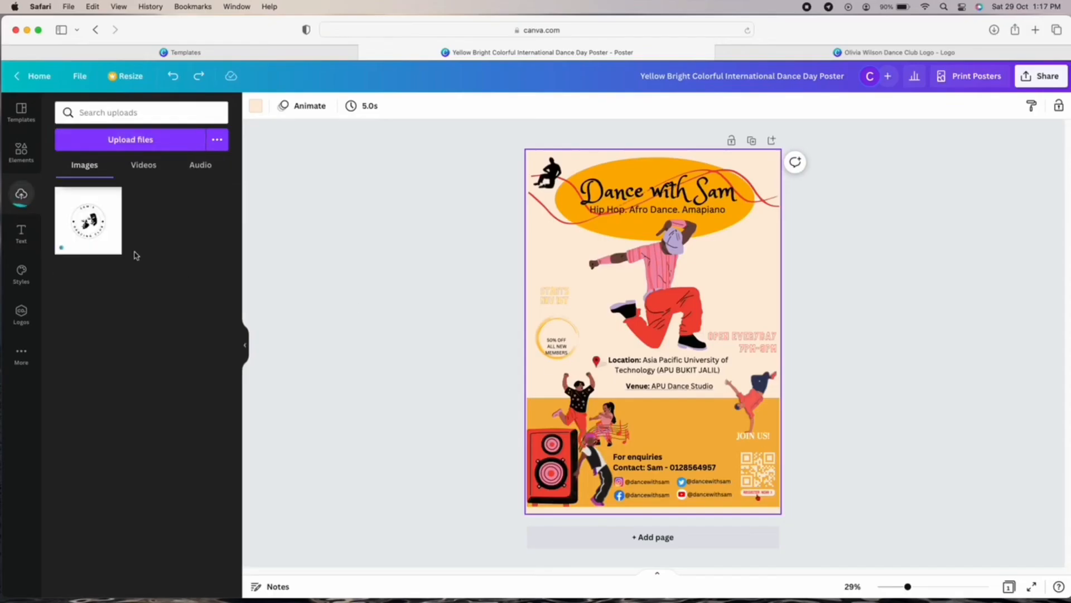
left_click(106, 240)
left_click_drag(722, 404, 626, 305)
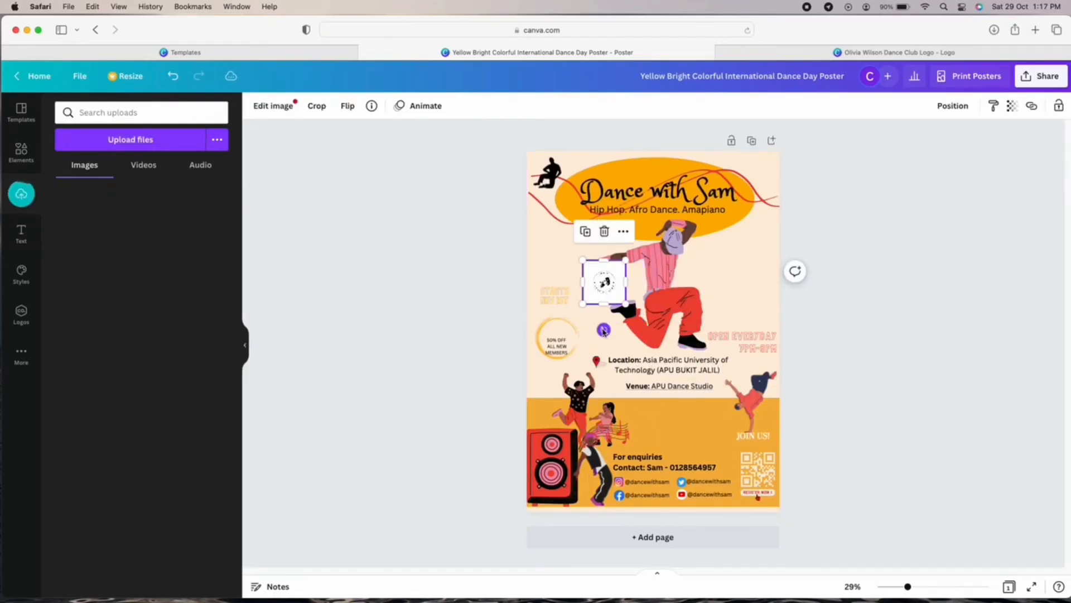
left_click_drag(608, 267, 747, 184)
Remove the logo's background with Background Remover.
left_click(273, 106)
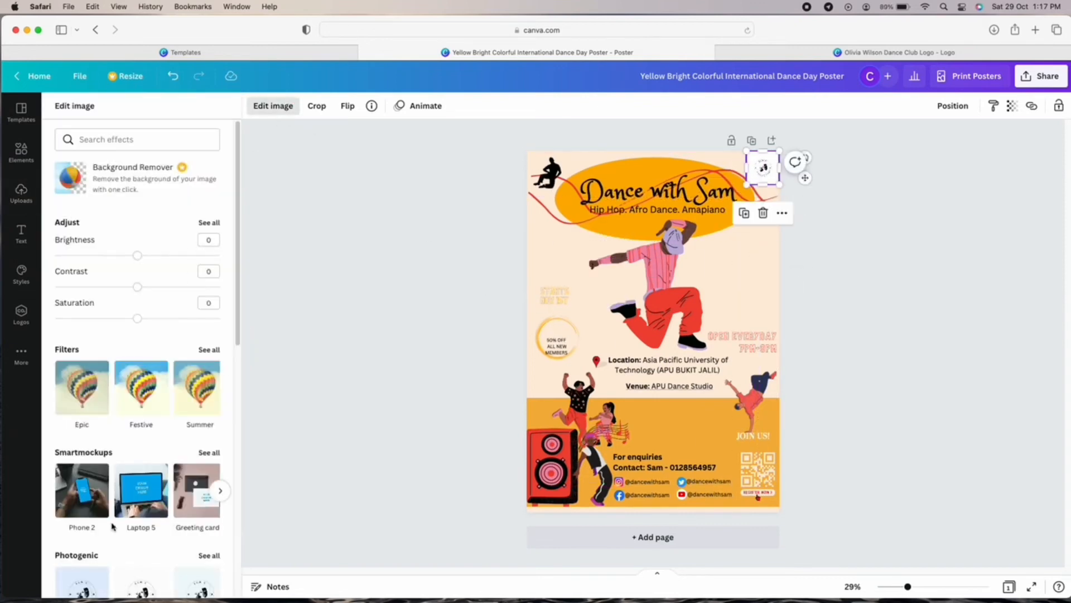
left_click(130, 176)
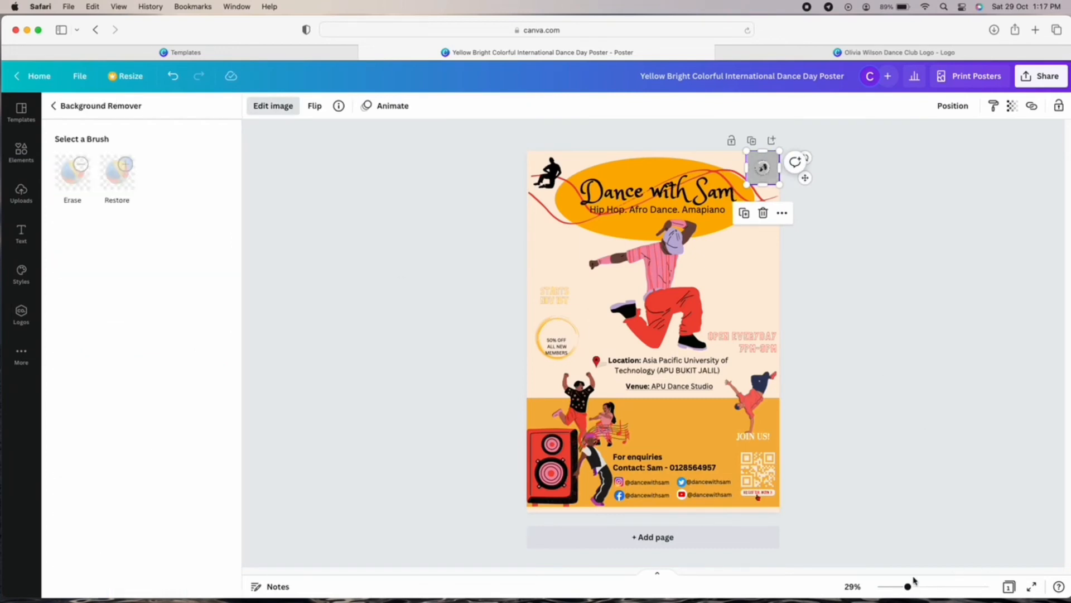
left_click_drag(908, 586, 937, 587)
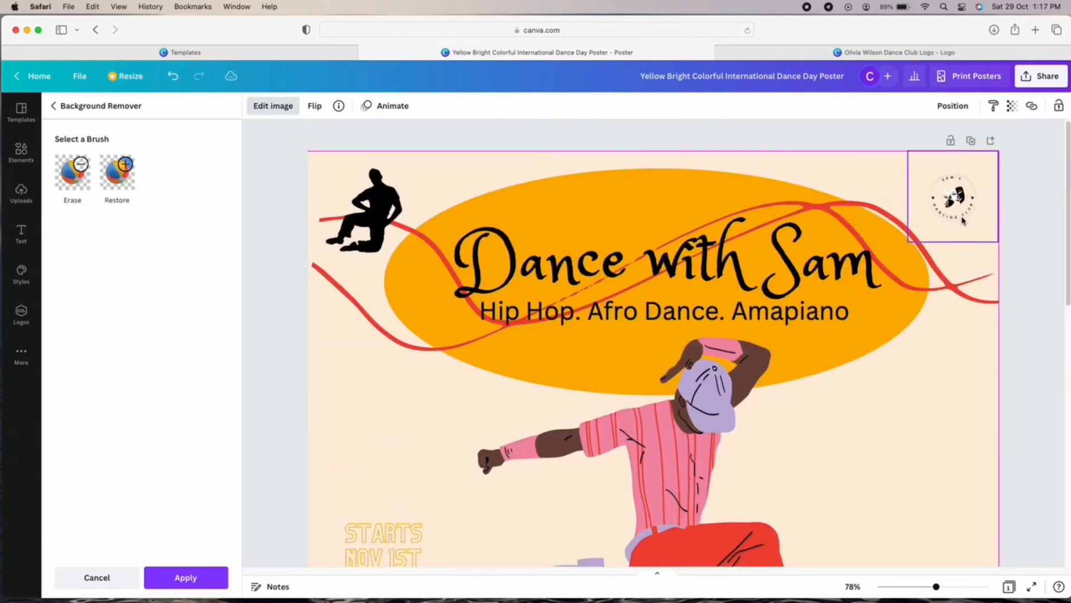
left_click(1021, 370)
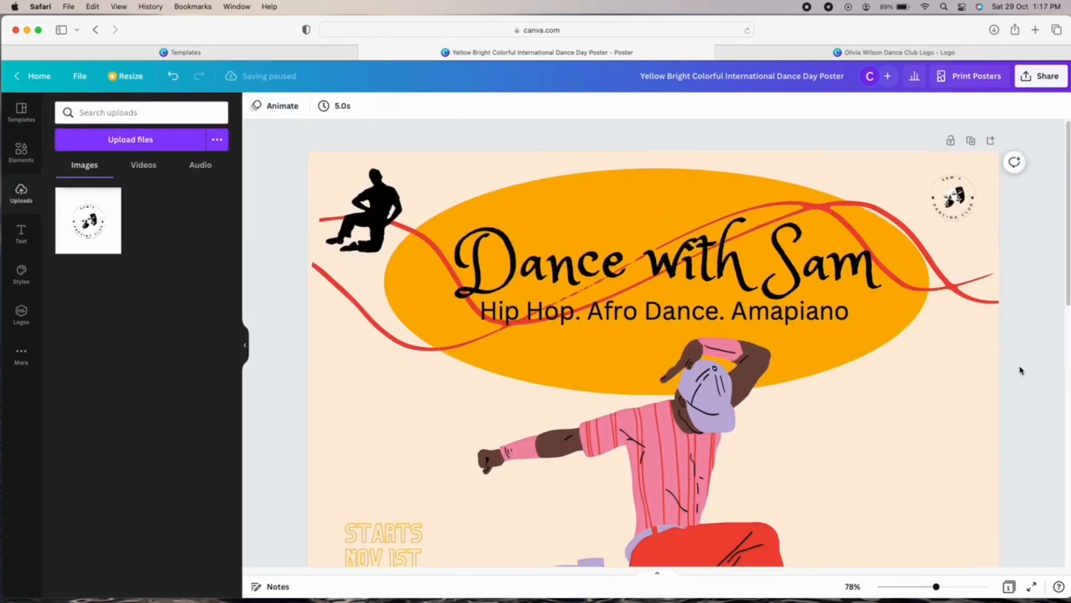
Enlarge the logo slightly and keep it upright in the top-right corner.
left_click(973, 213)
left_click_drag(911, 242, 936, 237)
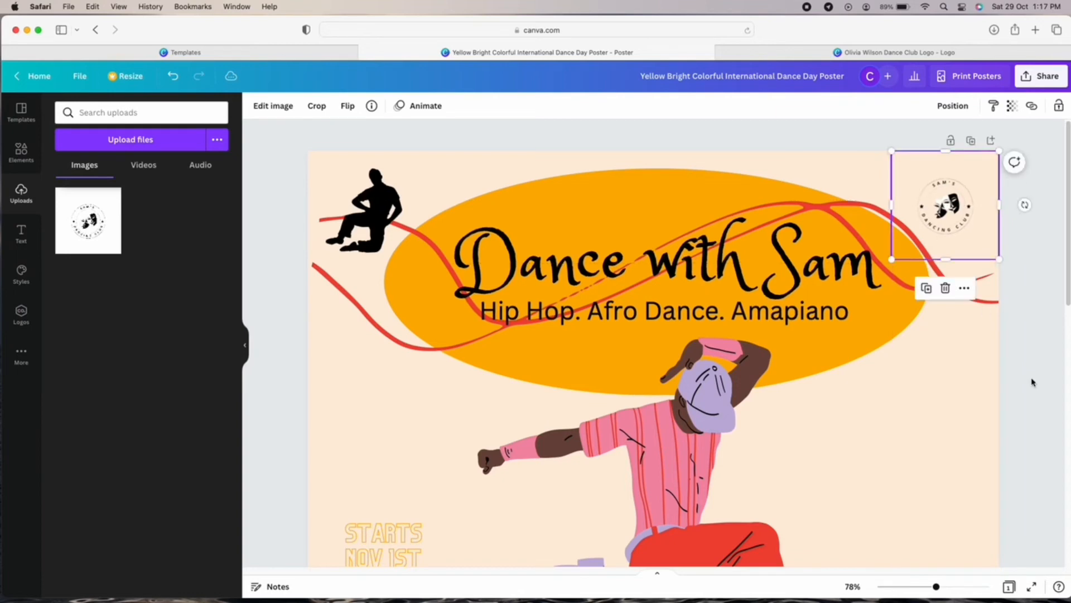
left_click_drag(940, 590, 916, 589)
left_click(916, 461)
scroll(874, 456, "down", 4)
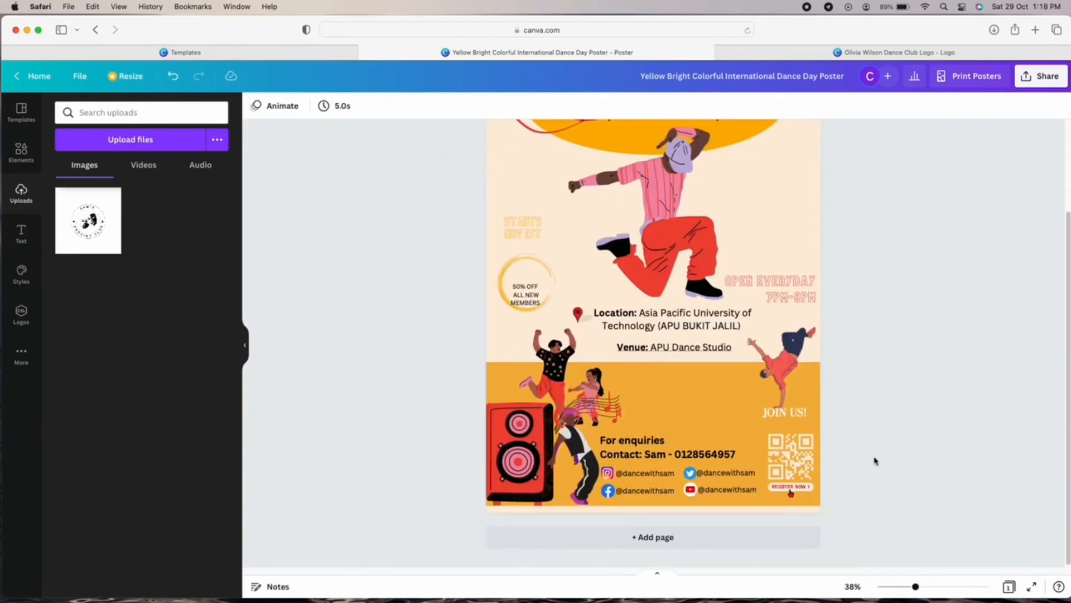
left_click(905, 590)
left_click(745, 197)
left_click(923, 587)
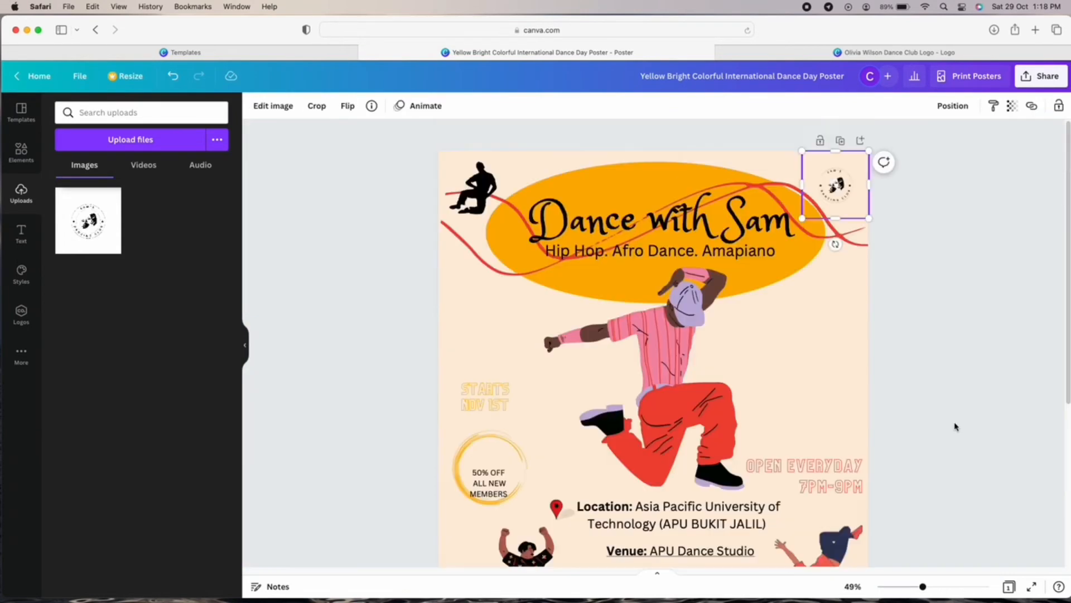
left_click_drag(837, 184, 763, 303)
mouse_move(763, 357)
left_mouse_down()
mouse_move(783, 359)
mouse_move(763, 362)
left_mouse_up()
left_click_drag(784, 315, 854, 208)
left_click_drag(923, 587, 908, 589)
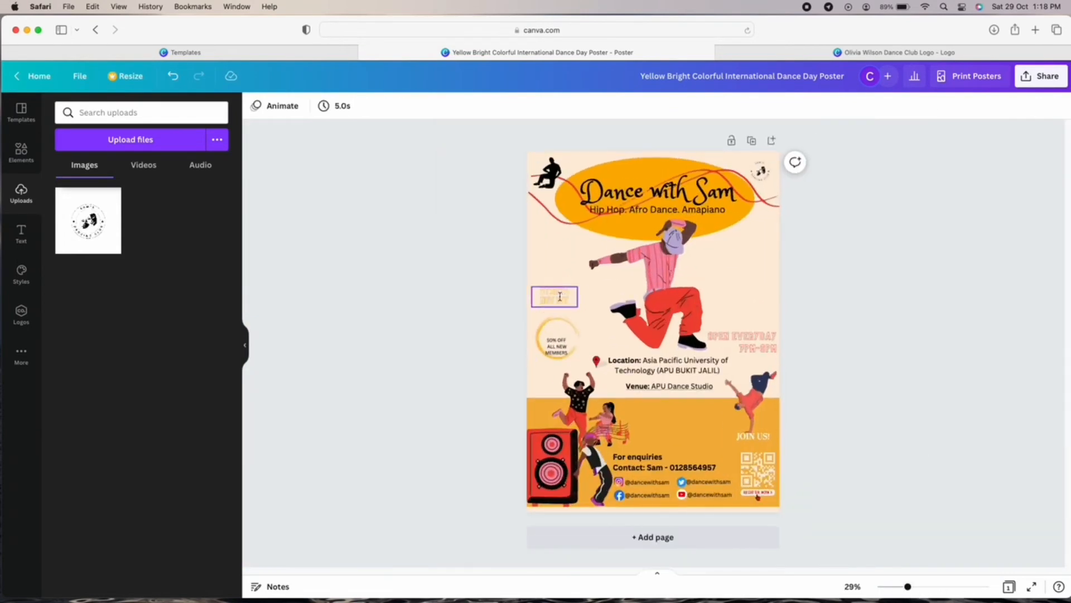
Tidy the STARTS text, fit 50% OFF into its circle and nudge the Venue line left.
left_click_drag(560, 296, 563, 302)
left_click(867, 406)
left_click_drag(557, 346, 557, 337)
left_click(837, 357)
left_click_drag(669, 387, 667, 386)
left_click(929, 423)
Rename the design to 'Sam's Dance Club'.
left_click(796, 75)
type("Sam's Dance Club")
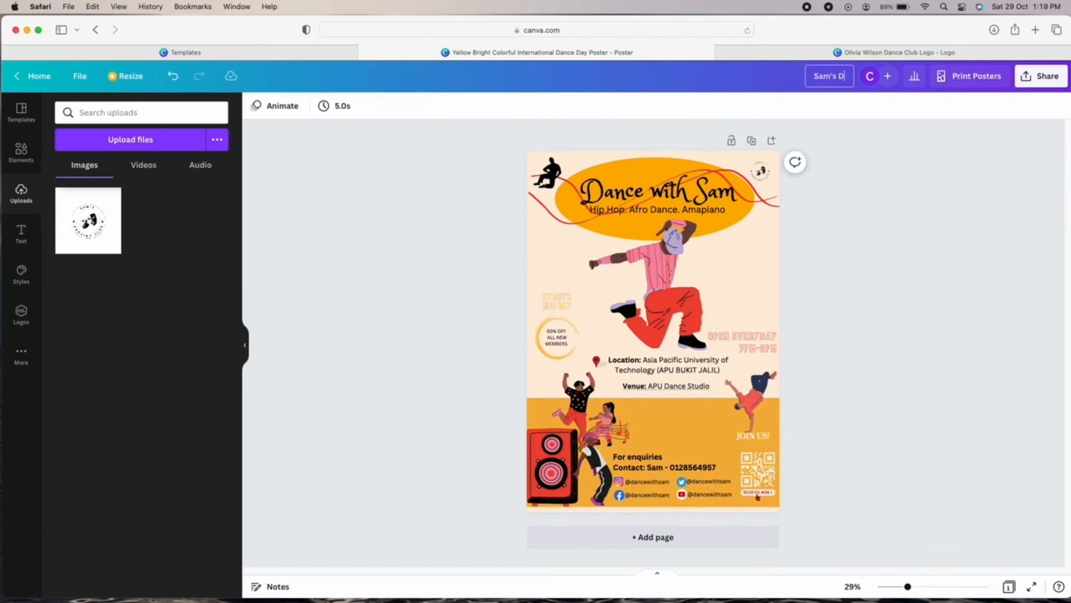
left_click(930, 433)
Download the poster as a PDF Standard file.
left_click(1041, 76)
left_click(953, 352)
left_click(952, 155)
left_click(971, 248)
left_click(976, 244)
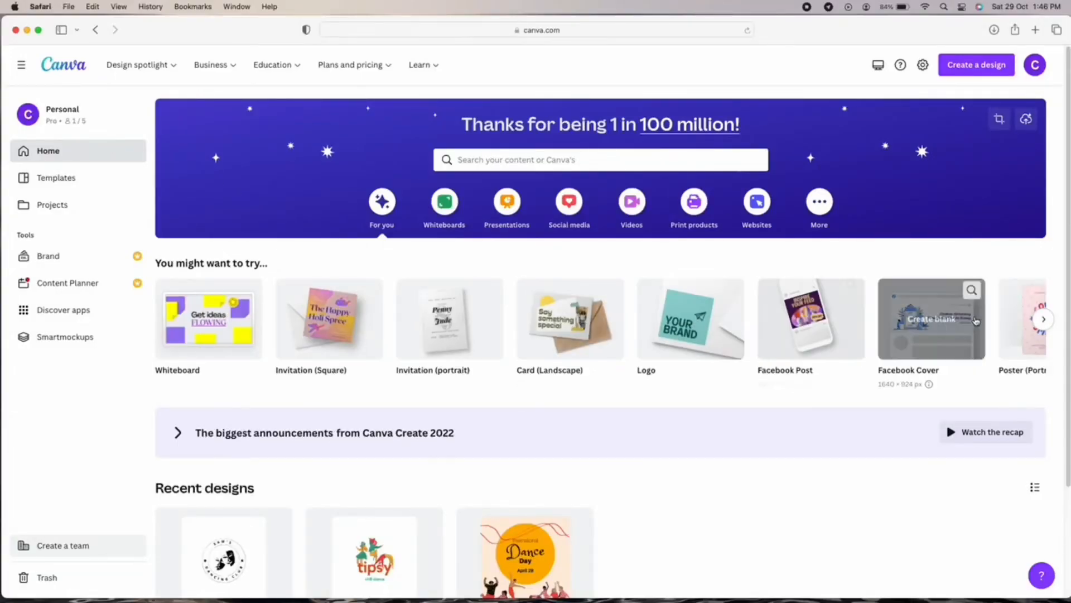
Open Poster (Portrait) templates and search for 'gala'.
left_click(1044, 319)
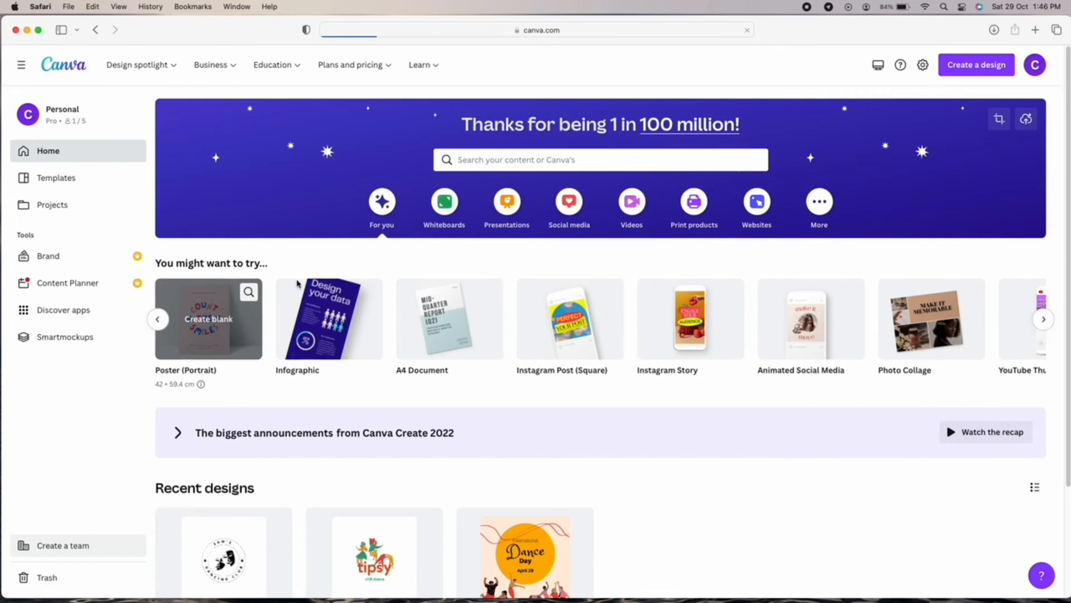
left_click(249, 291)
left_click(680, 67)
type("gala")
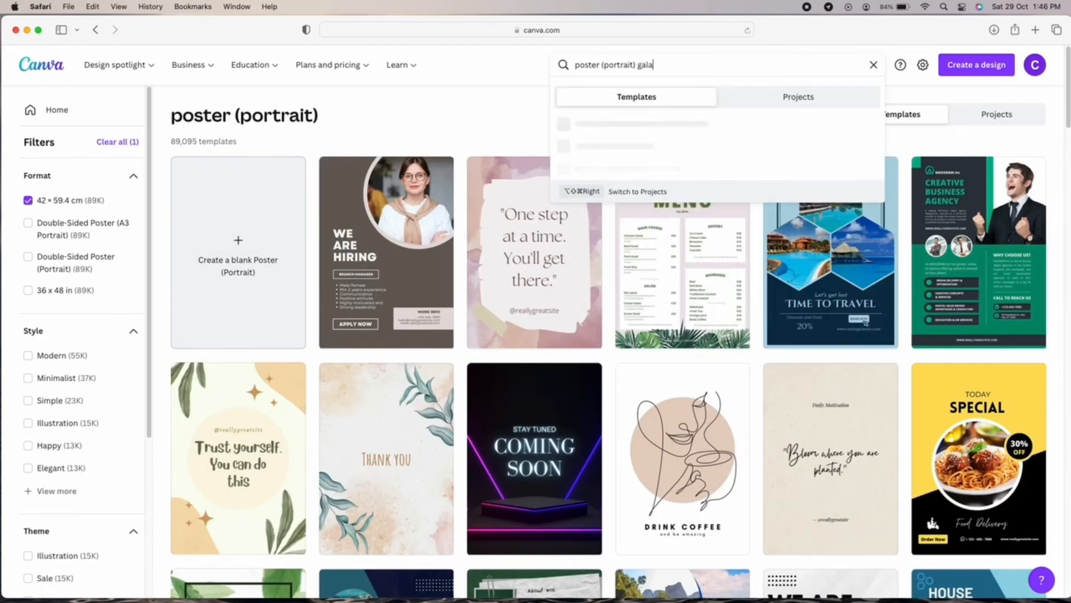
key("Return")
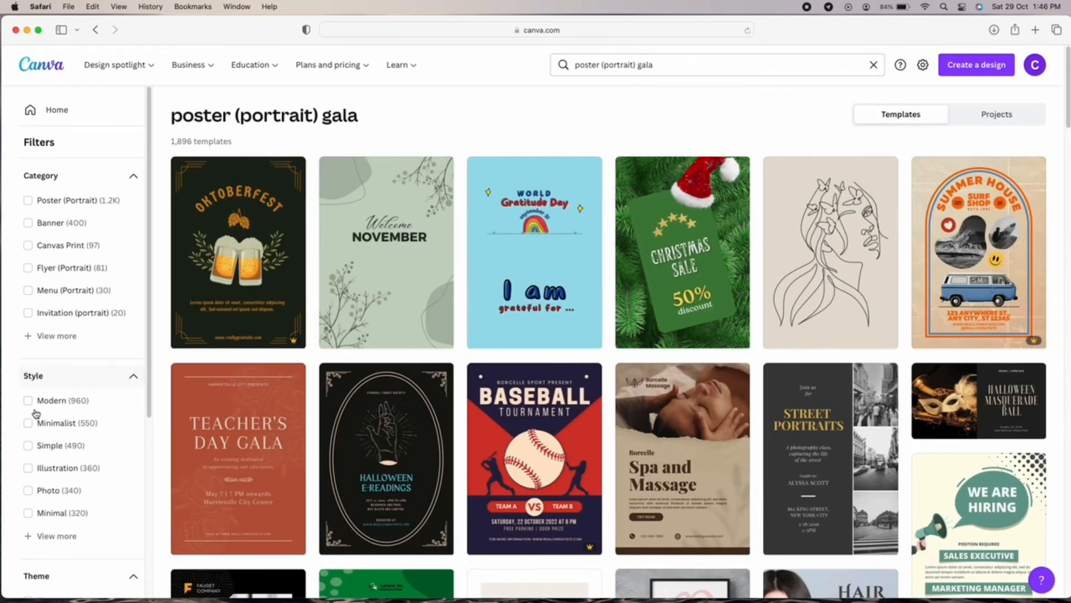
Narrow the gala poster results with the Modern, Elegant and Party filters.
scroll(32, 404, "down", 1)
left_click(29, 385)
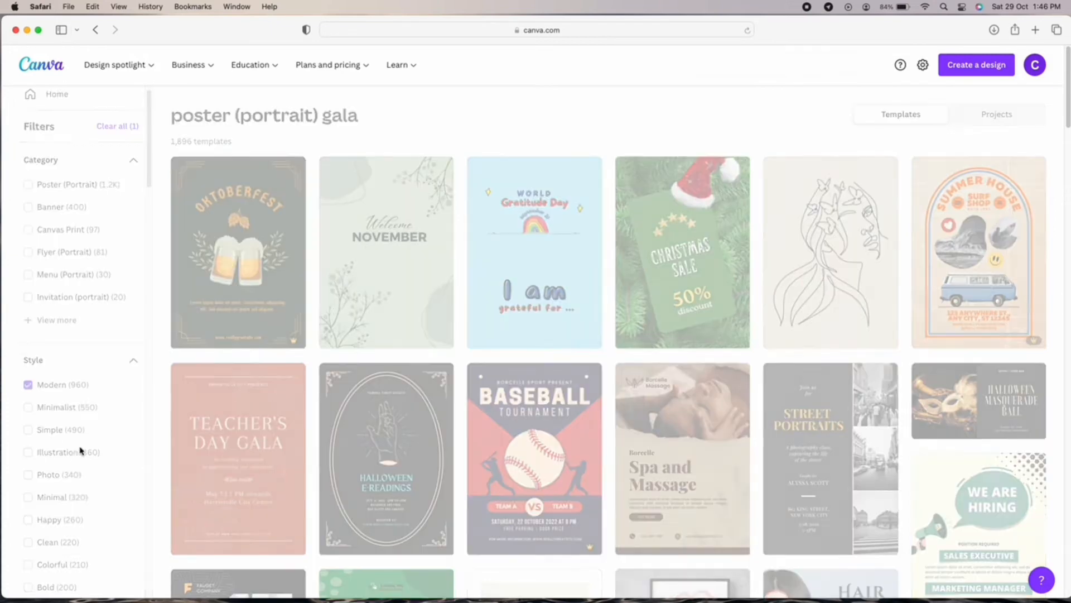
scroll(67, 490, "down", 1)
scroll(56, 478, "down", 2)
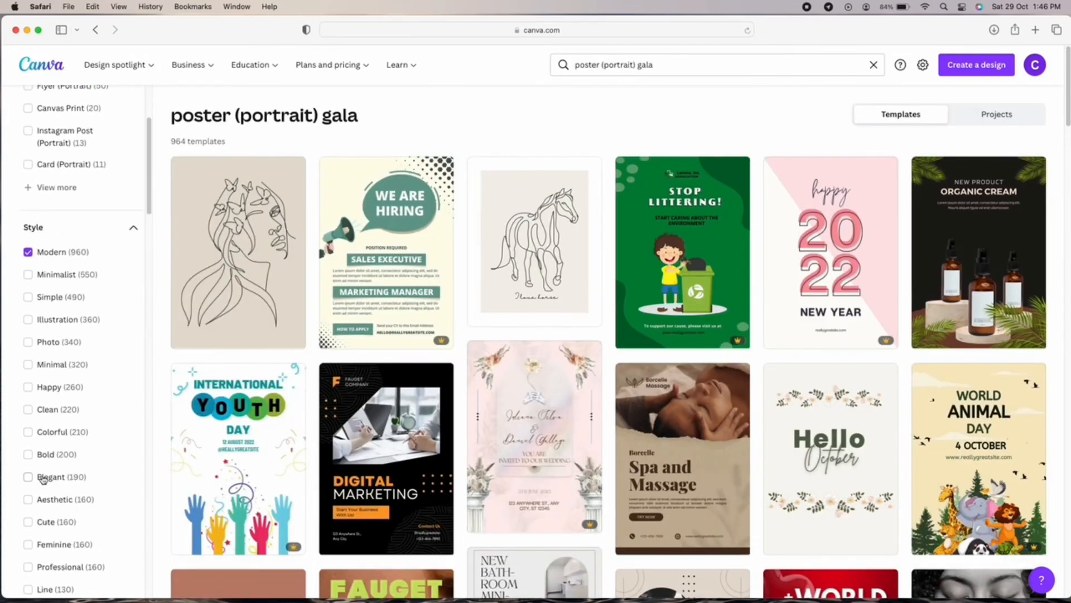
left_click(40, 478)
scroll(50, 474, "down", 4)
left_click(56, 461)
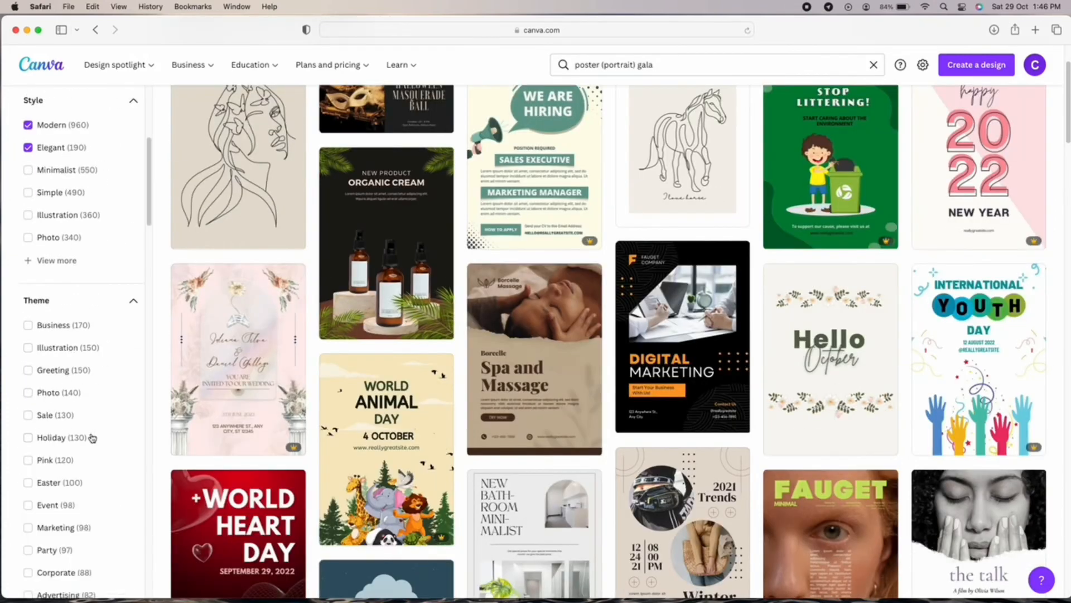
scroll(91, 436, "down", 3)
left_click(66, 395)
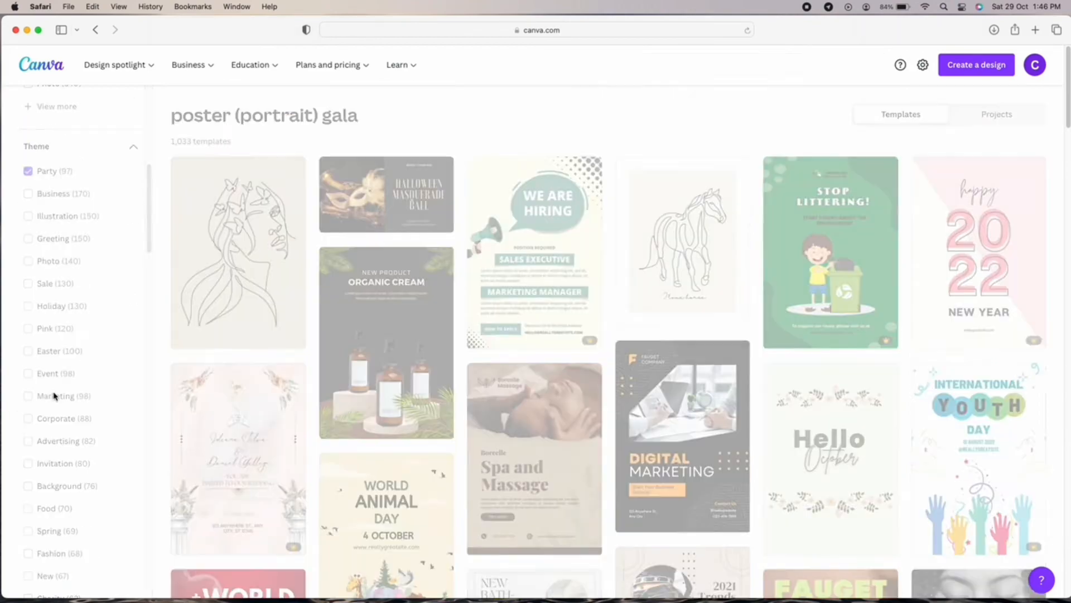
scroll(67, 397, "down", 5)
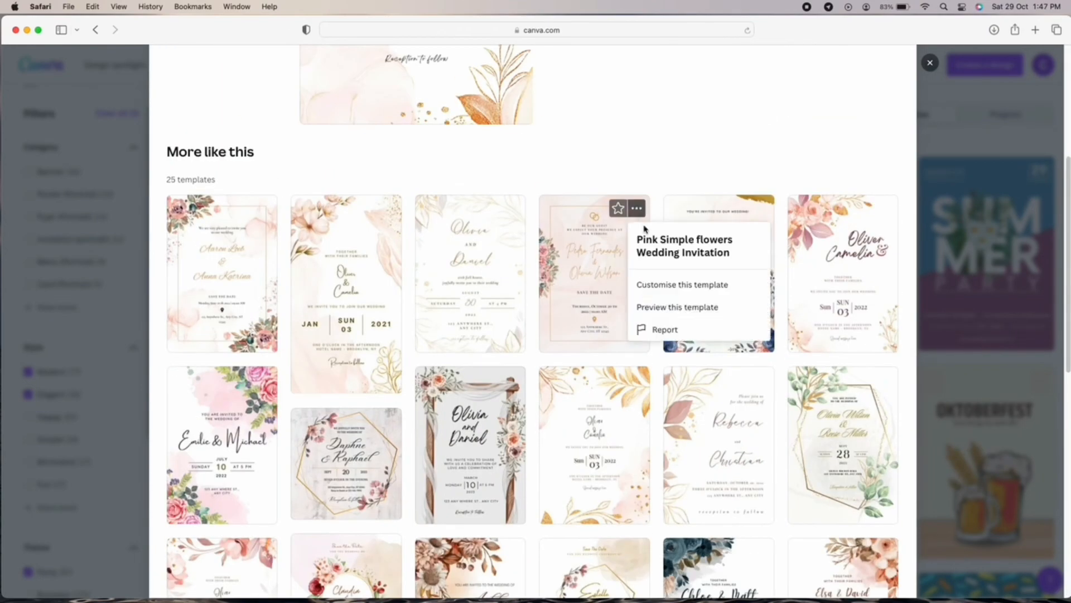
Preview the Pink Simple flowers Wedding Invitation and customise it as a new design.
left_click(688, 307)
scroll(692, 325, "down", 8)
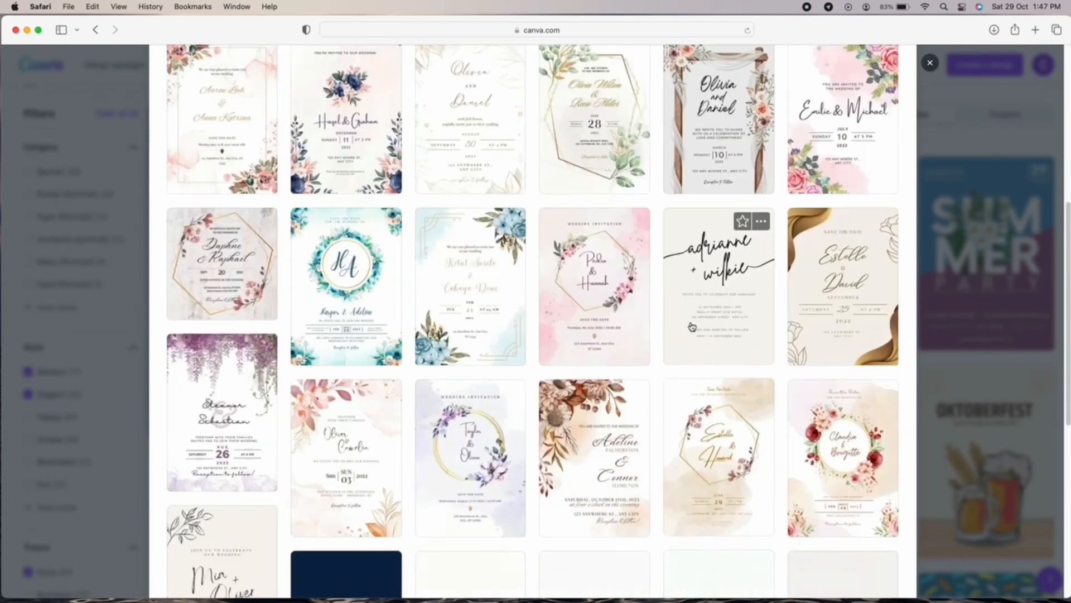
scroll(692, 325, "up", 8)
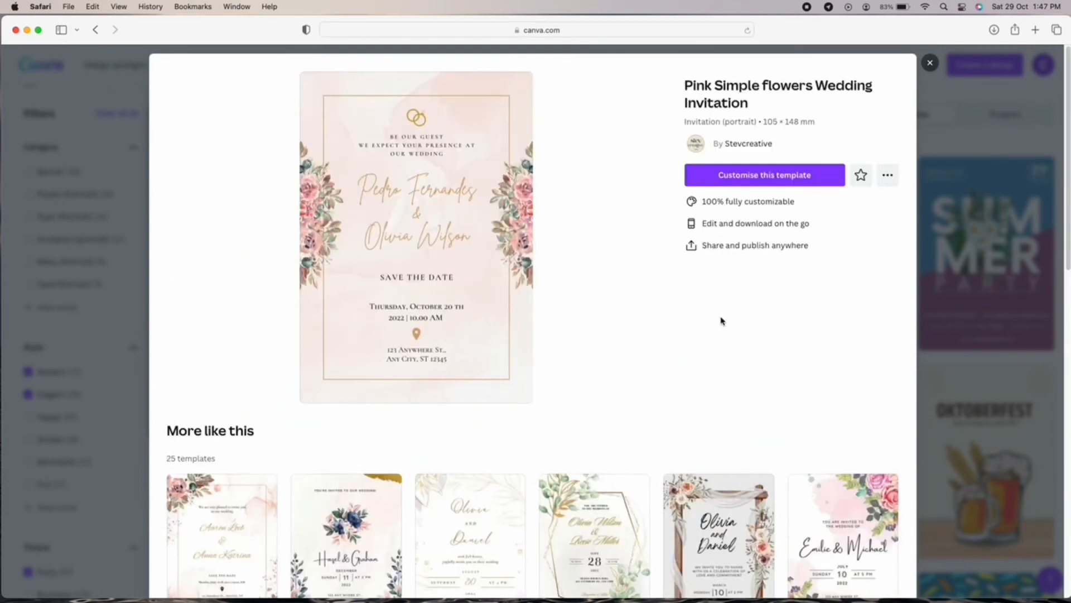
scroll(721, 321, "down", 10)
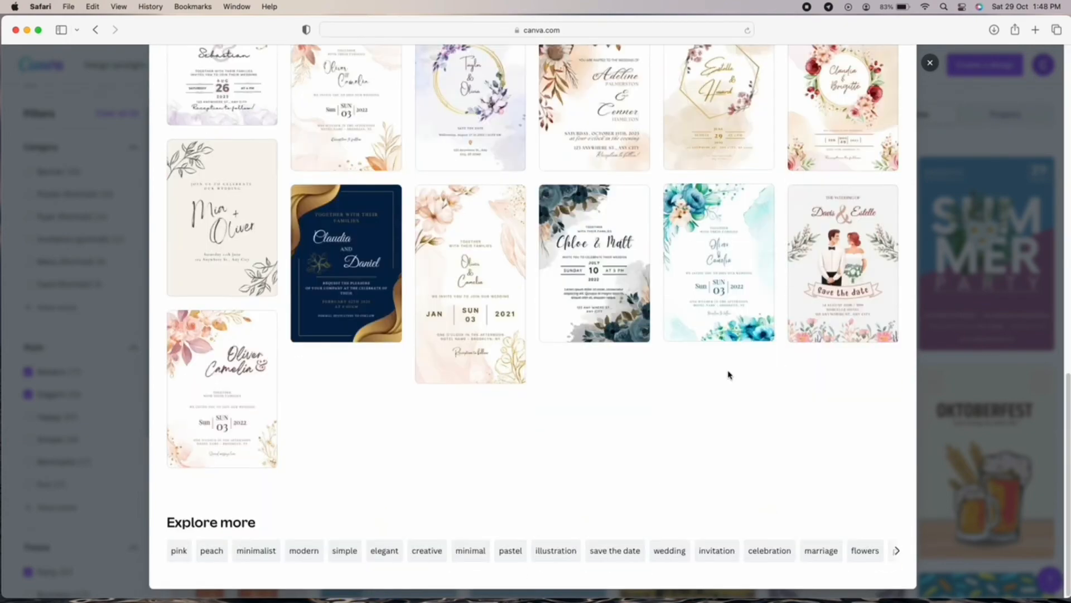
scroll(730, 375, "up", 10)
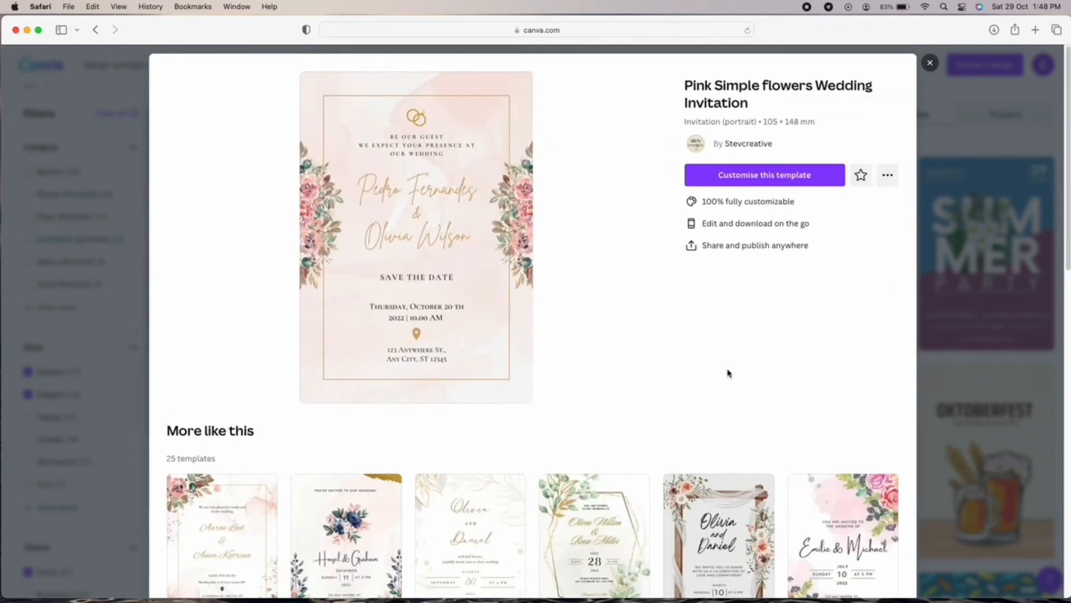
left_click(726, 175)
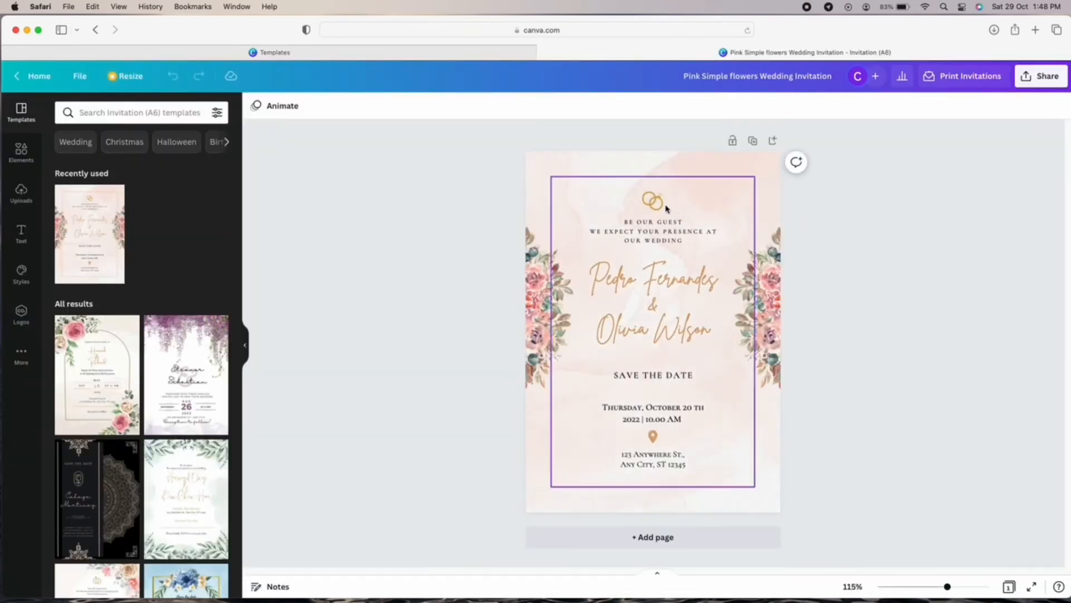
Delete the rings graphic and rewrite BE OUR GUEST as the MSU ISS invitation to a night of nothing but elegance.
left_click(647, 200)
key("Delete")
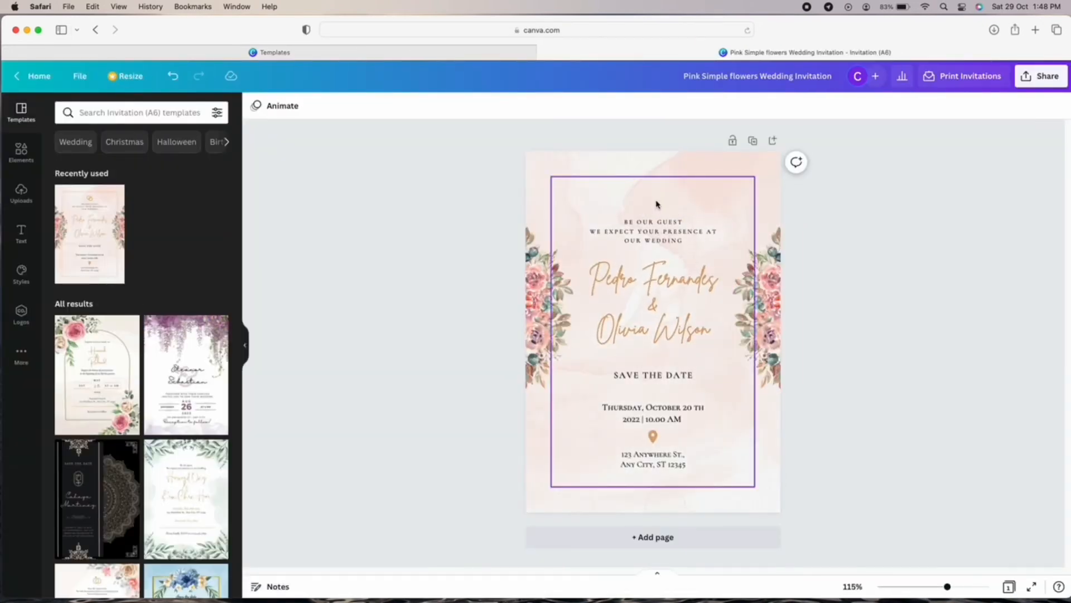
left_click(684, 239)
left_click(684, 239)
key("BackSpace")
type("THE INTERNAT")
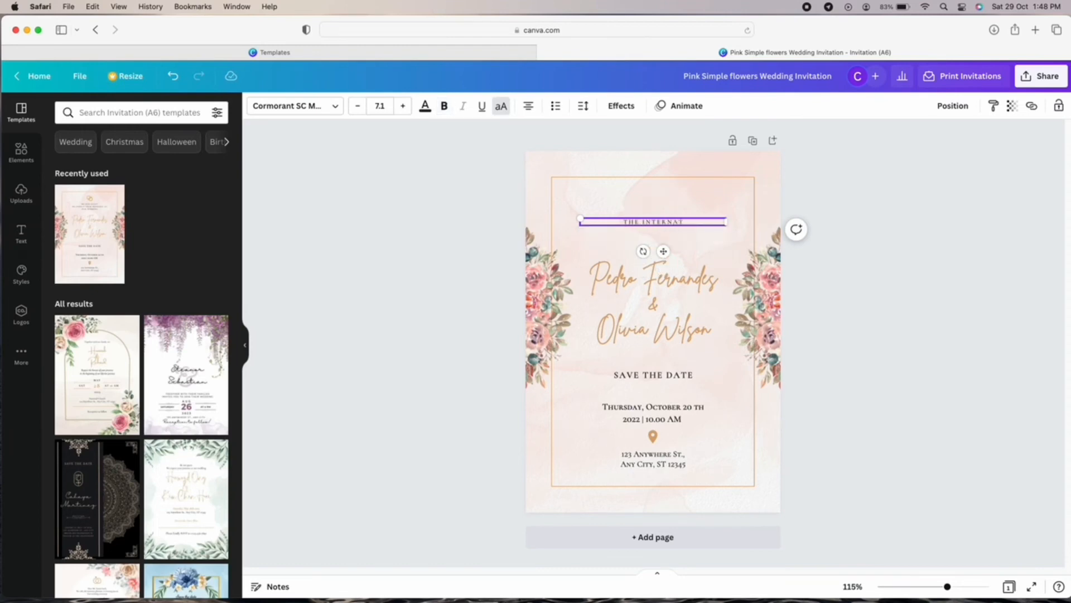
type("IONAL STUDENTS SOCIETY")
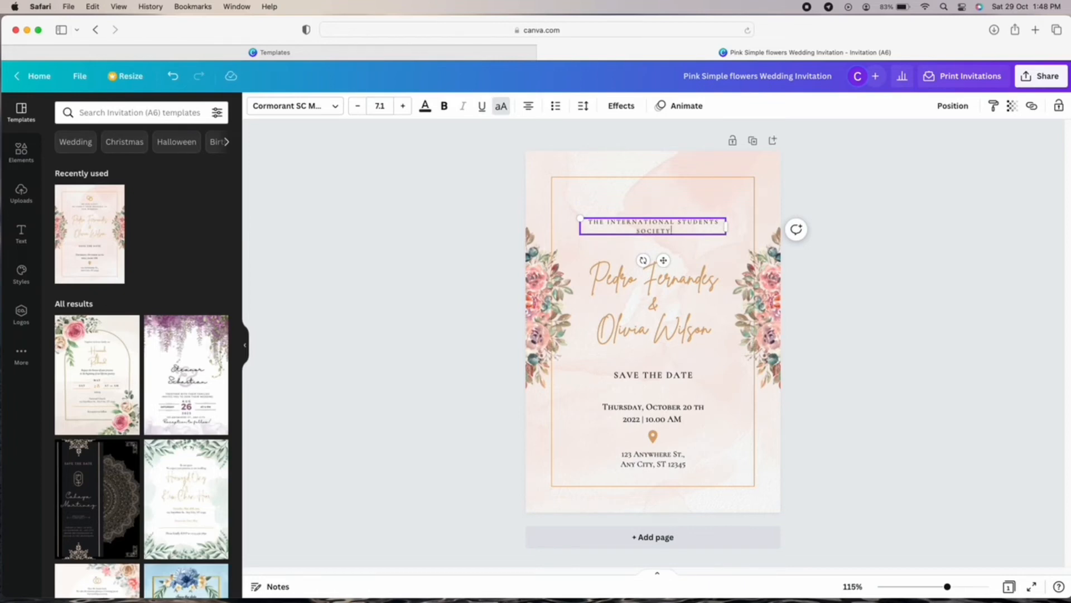
left_click(608, 225)
type("MSU INTERNATIONAL STUDENTS SOCIETY(ISS")
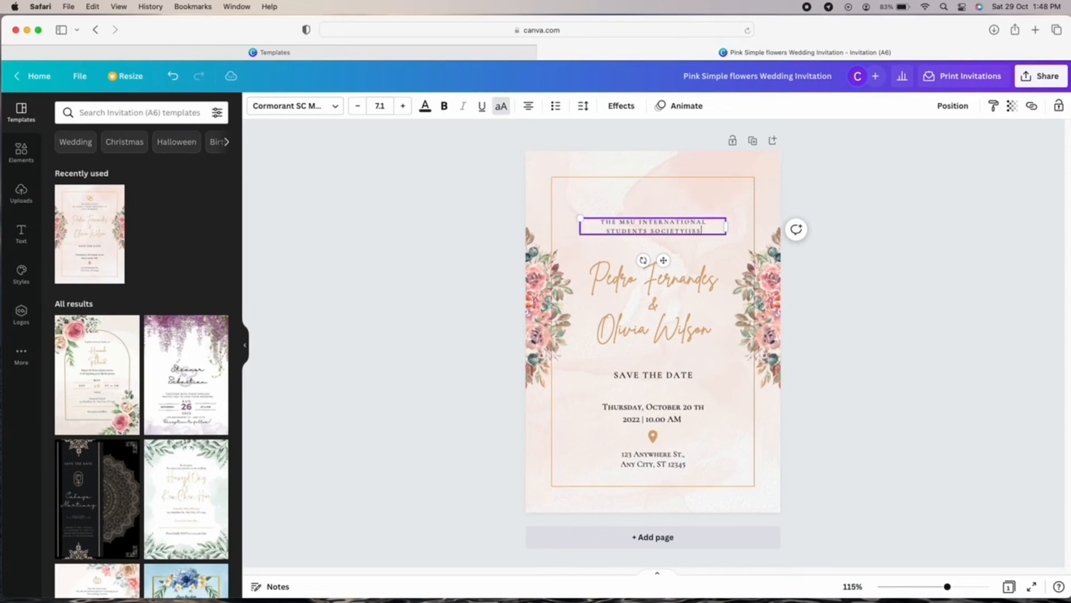
type(") IS INVITING")
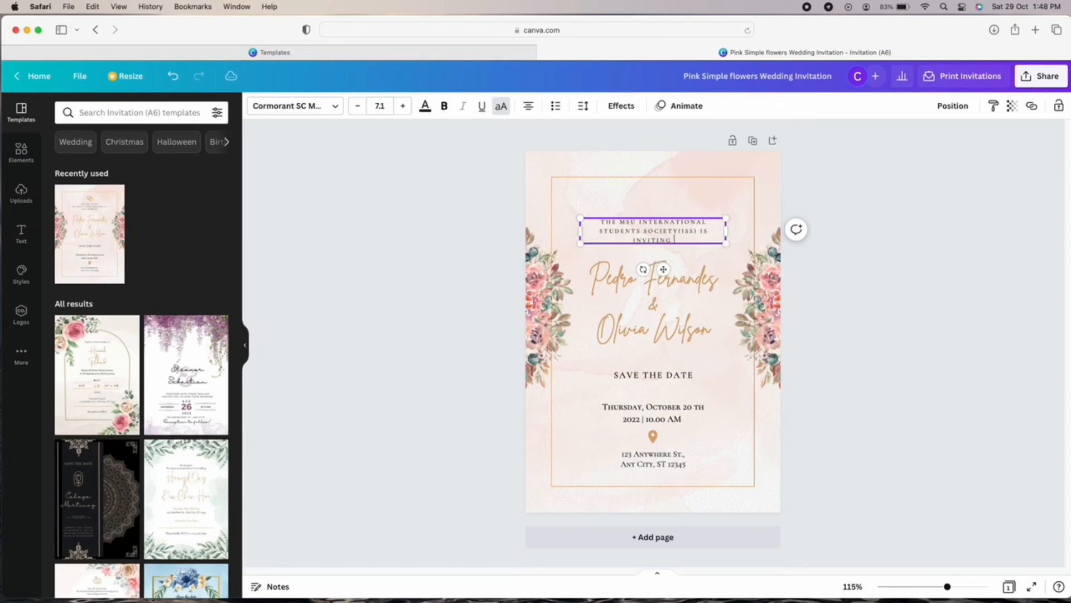
type(" YOU TO A NIGHT TO NITHIN")
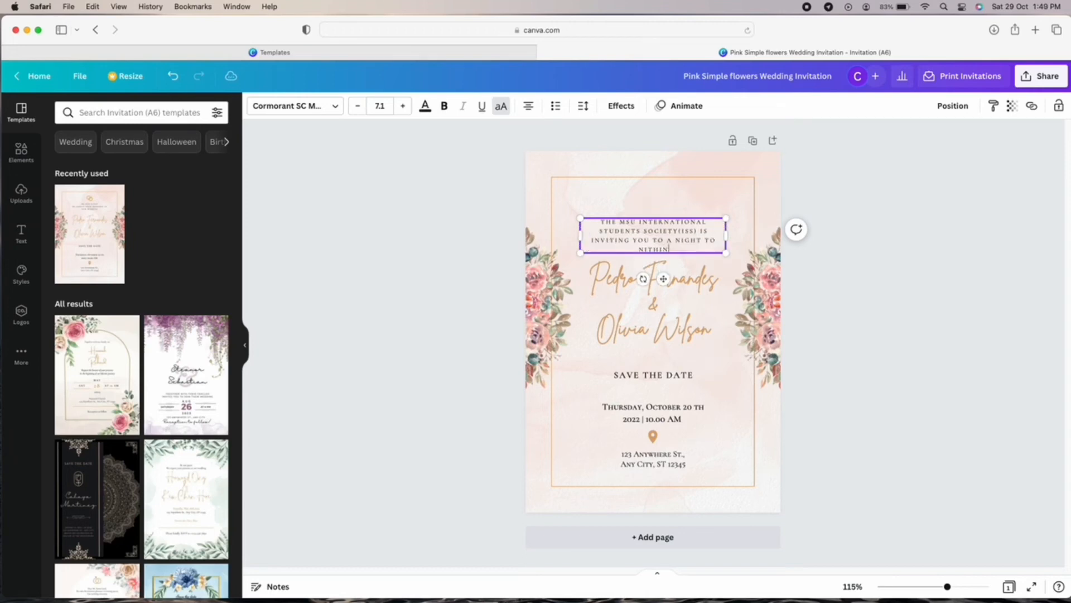
key("BackSpace")
key("BackSpace")
key("BackSpace")
key("BackSpace")
key("BackSpace")
key("BackSpace")
type("OF ")
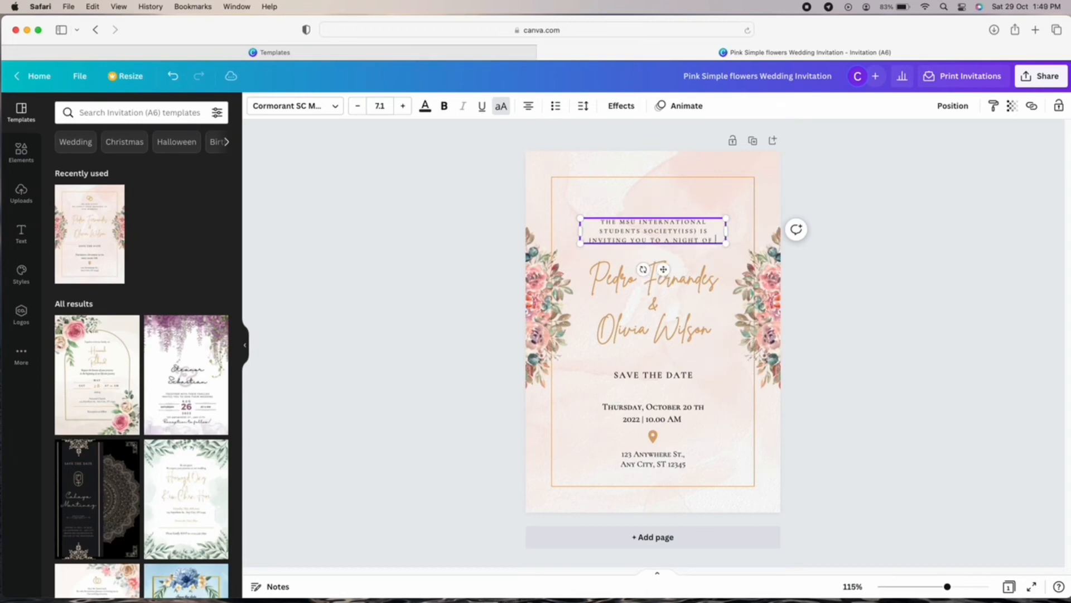
type("NOTHING BUT ELEGANCE")
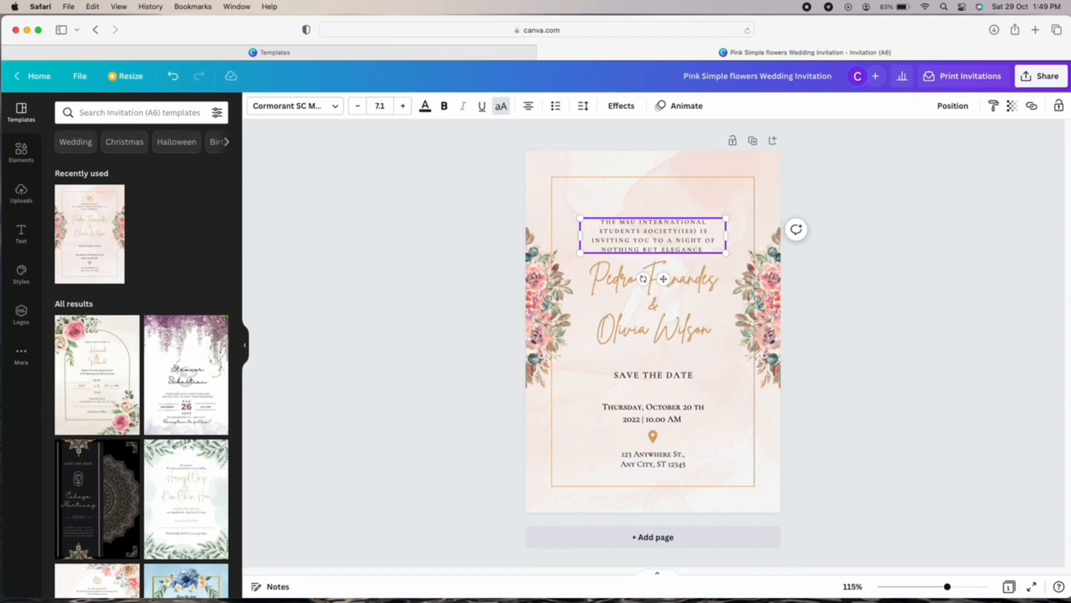
type(".")
Widen the invitation text to three lines and raise it toward the top.
left_click_drag(727, 236, 757, 236)
left_click_drag(682, 271, 662, 254)
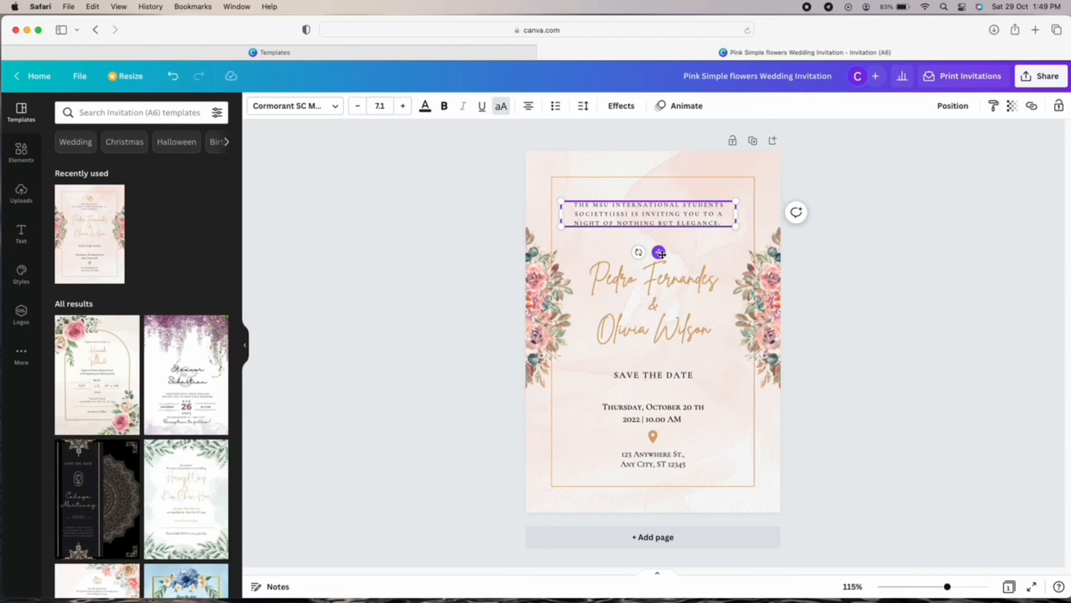
left_click(887, 345)
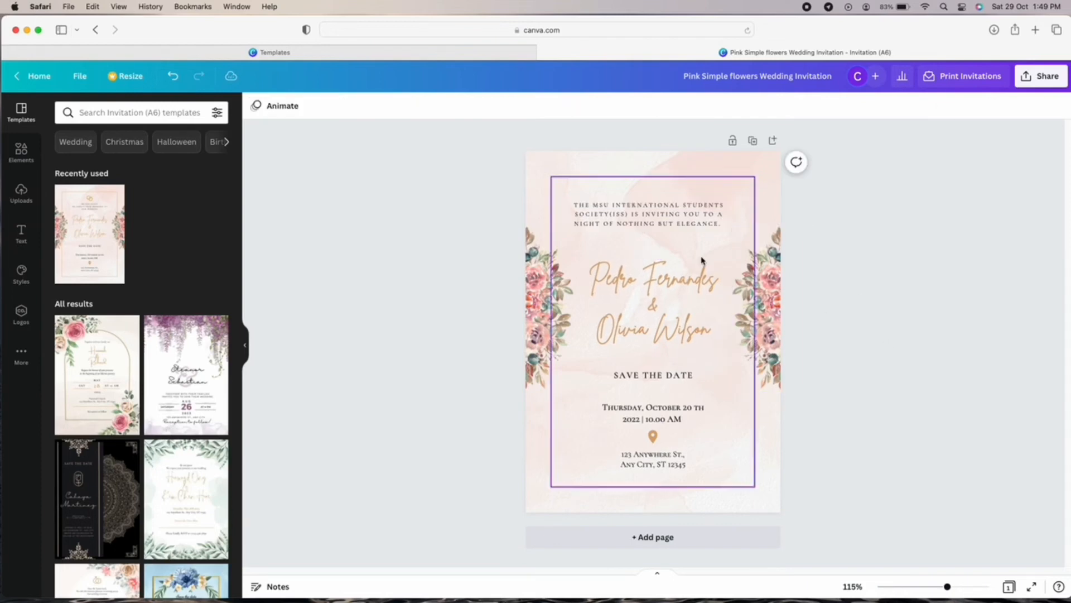
left_click(686, 225)
left_click_drag(659, 251, 659, 241)
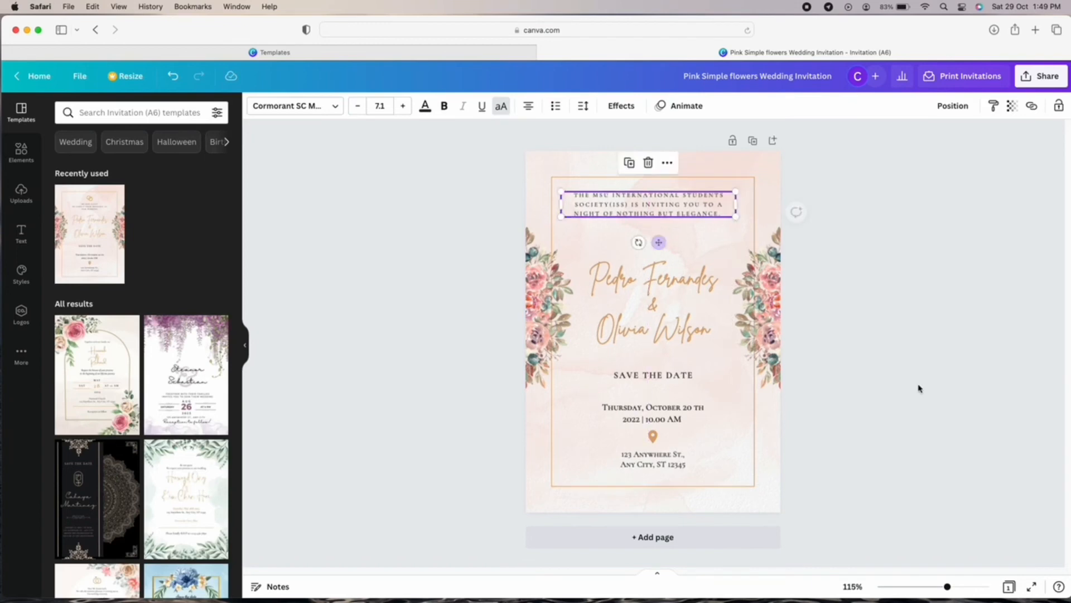
left_click(918, 386)
Select the couple's names text and clear it.
left_click(697, 318)
left_click(697, 319)
key("BackSpace")
Clear the names box, set its font to Cormorant SC Medium and type 'THE ISS MET G'.
type("THE")
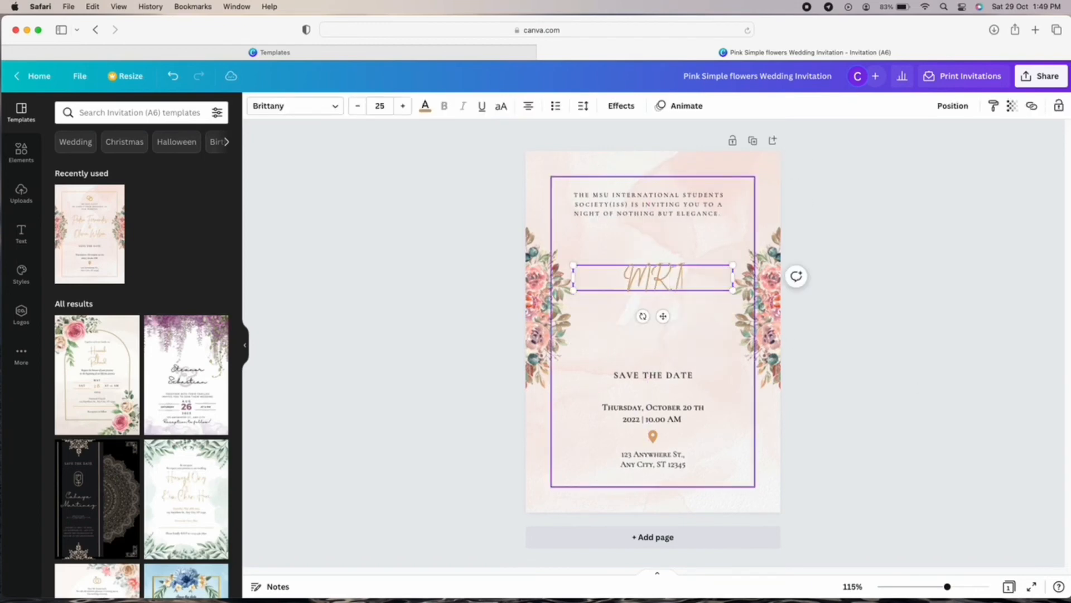
key("BackSpace")
key("BackSpace")
key("BackSpace")
type("Th")
key("BackSpace")
key("BackSpace")
type("me")
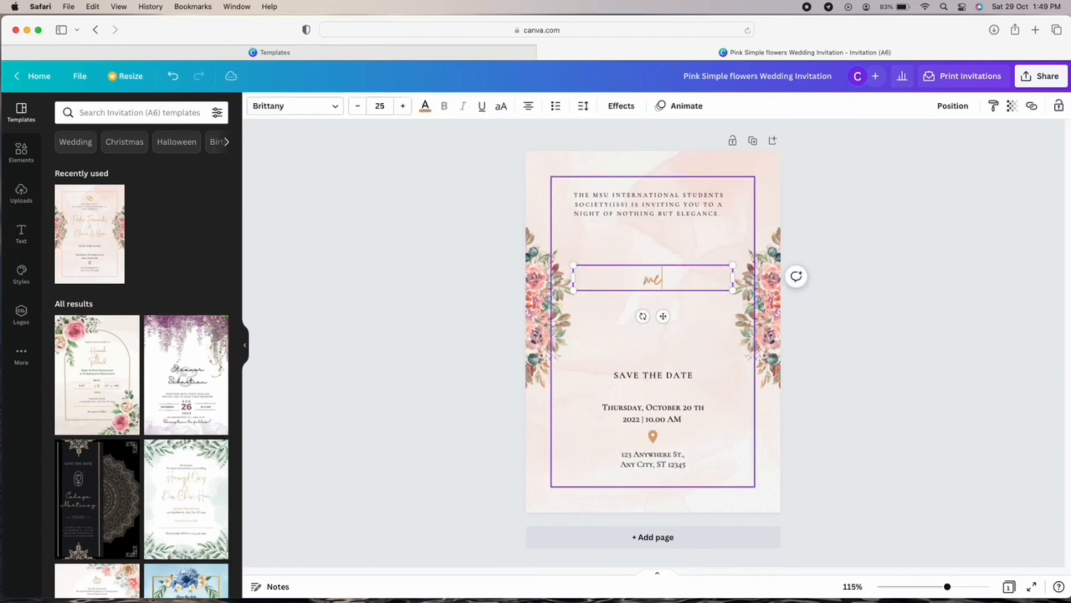
key("BackSpace")
key("BackSpace")
type("MET GA")
key("BackSpace")
key("BackSpace")
key("BackSpace")
key("BackSpace")
key("BackSpace")
key("BackSpace")
left_click(335, 106)
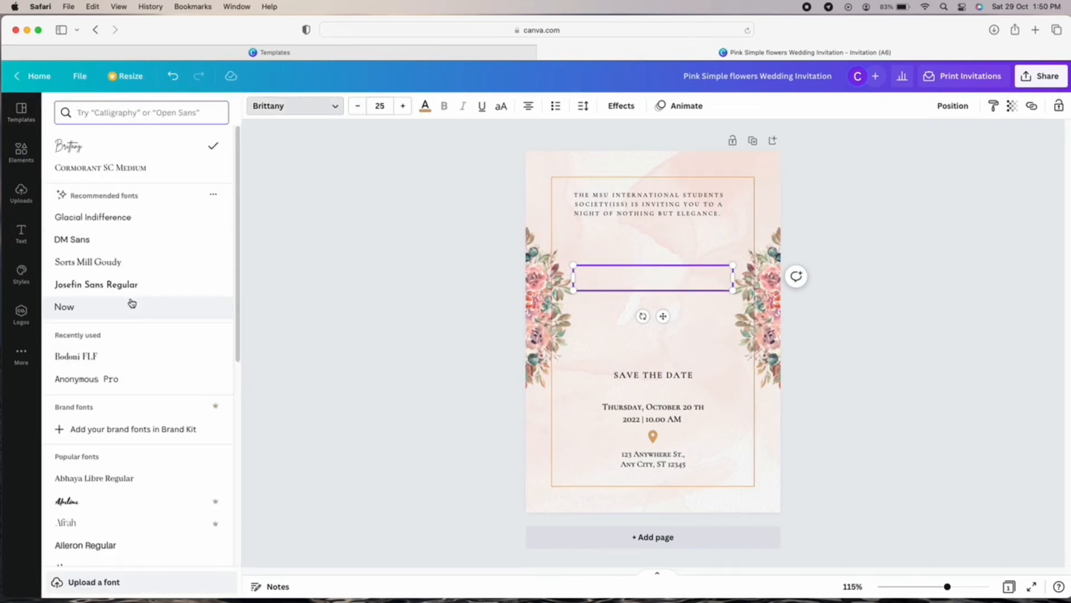
left_click(128, 262)
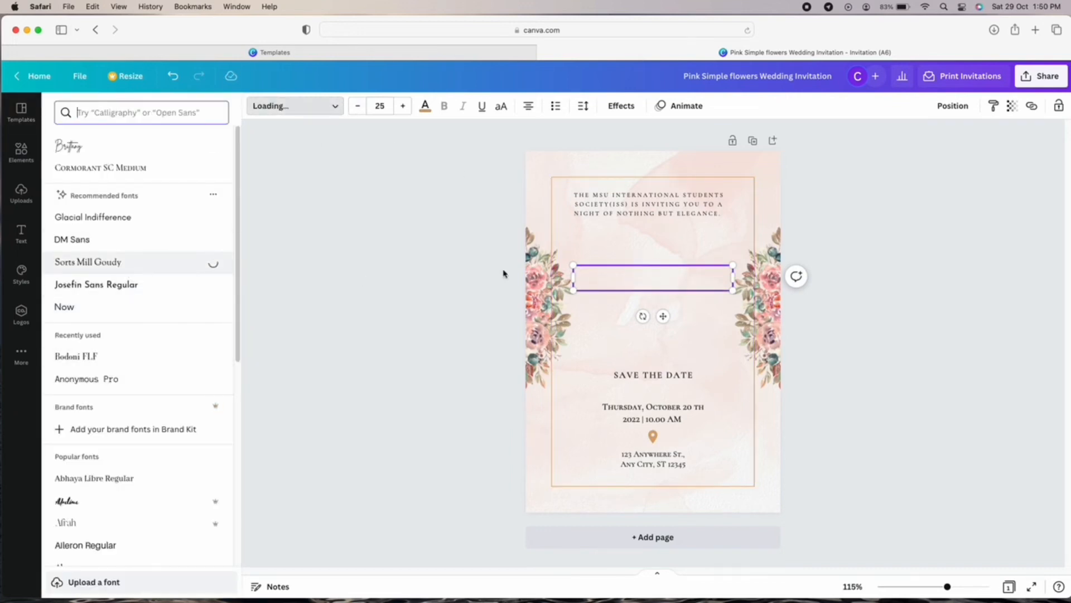
left_click(167, 168)
type("THE IS")
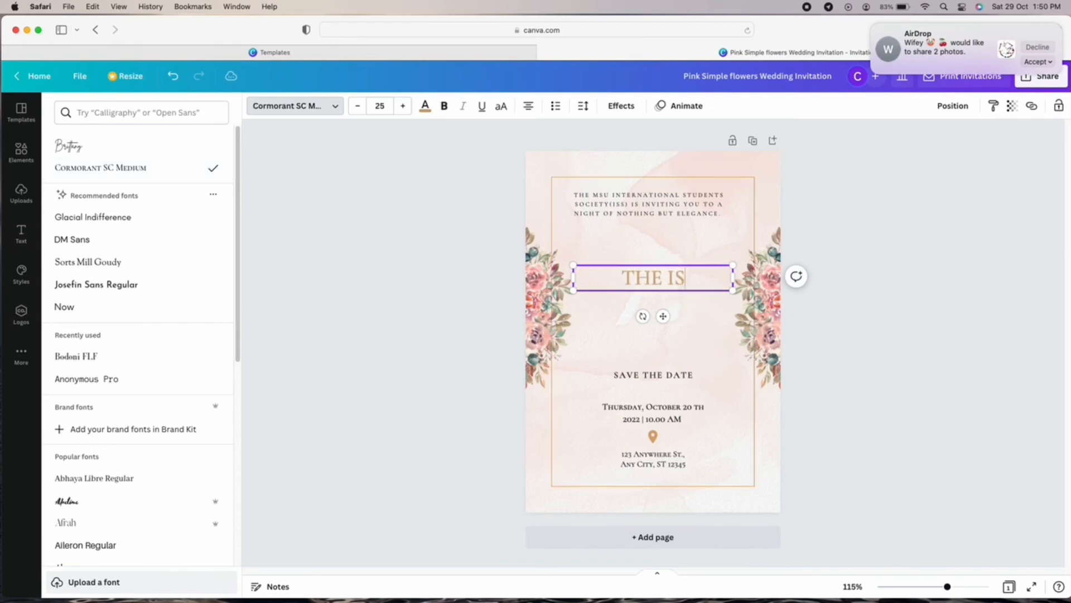
type("S MET G")
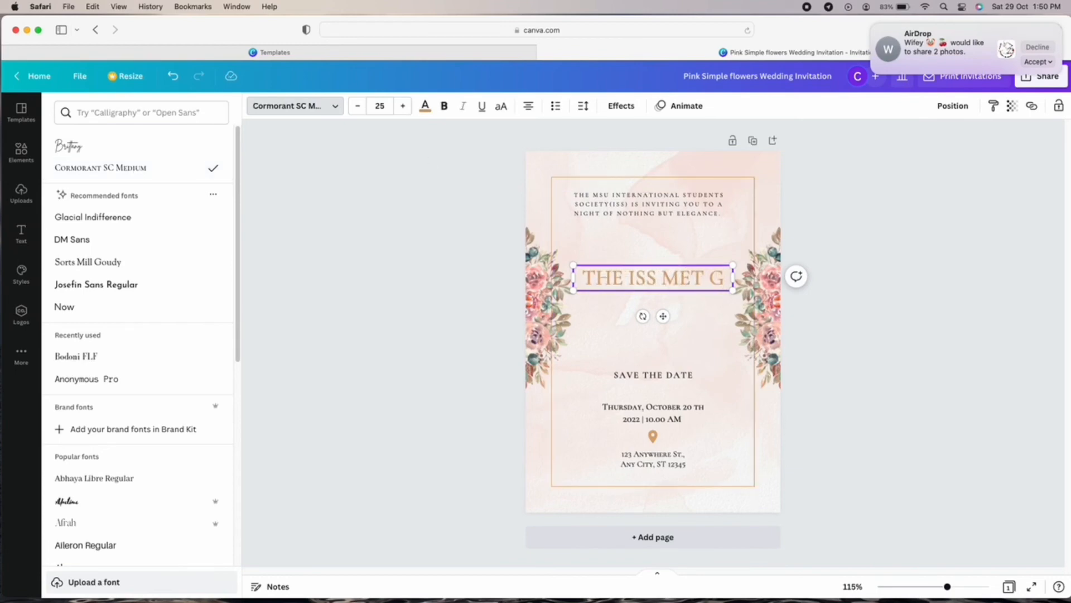
Save the incoming shared photos to Downloads and return to the invitation.
left_click(1040, 65)
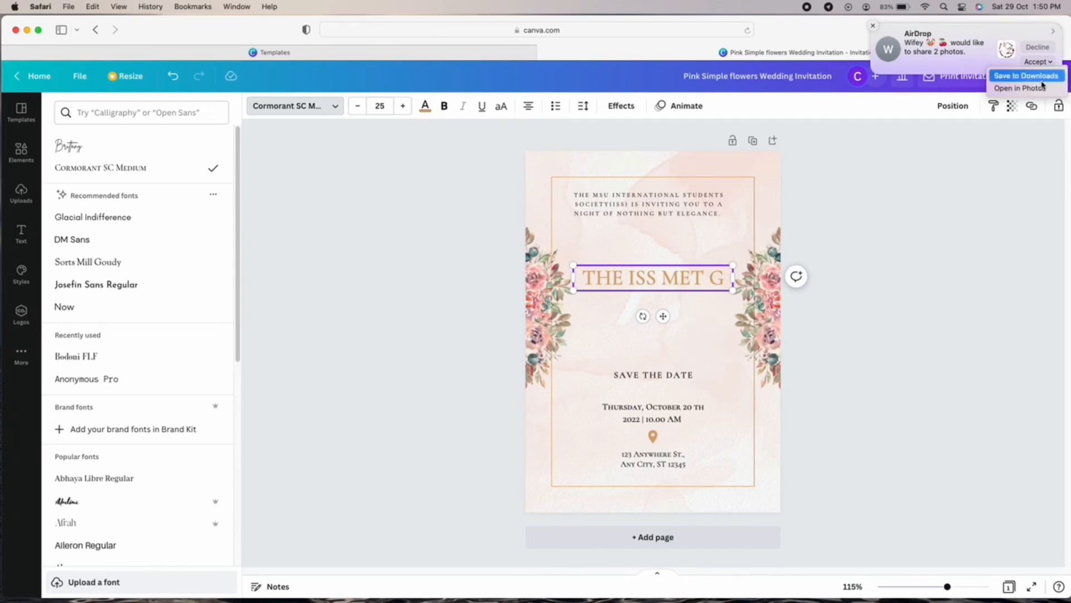
left_click(1040, 85)
type("ALA")
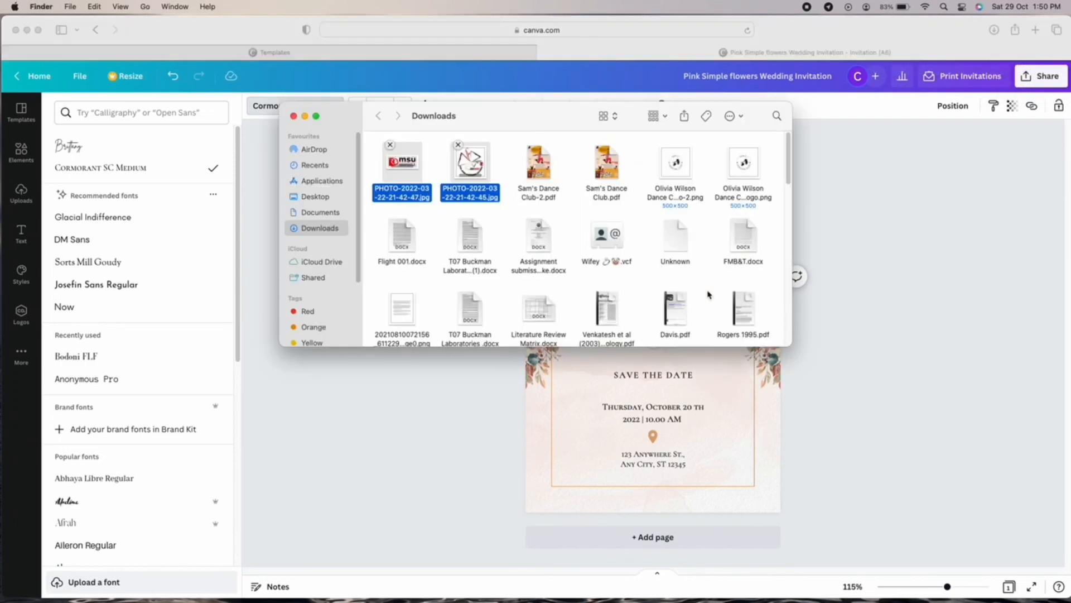
left_click(305, 115)
left_click(700, 304)
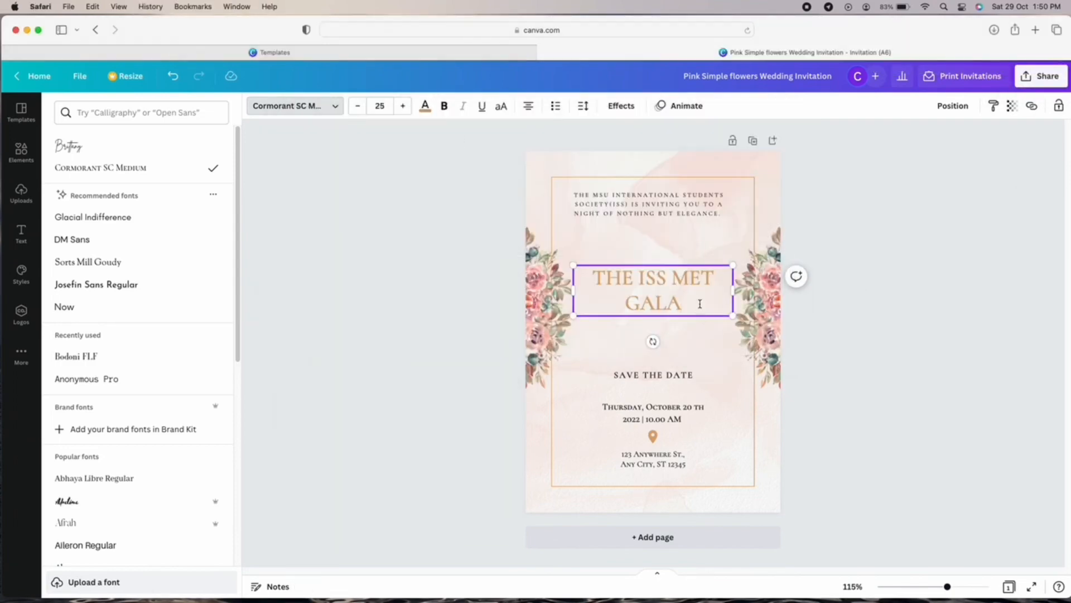
Finish the title with 'NIGHT' and break it onto two lines before MET.
type("NIGHT")
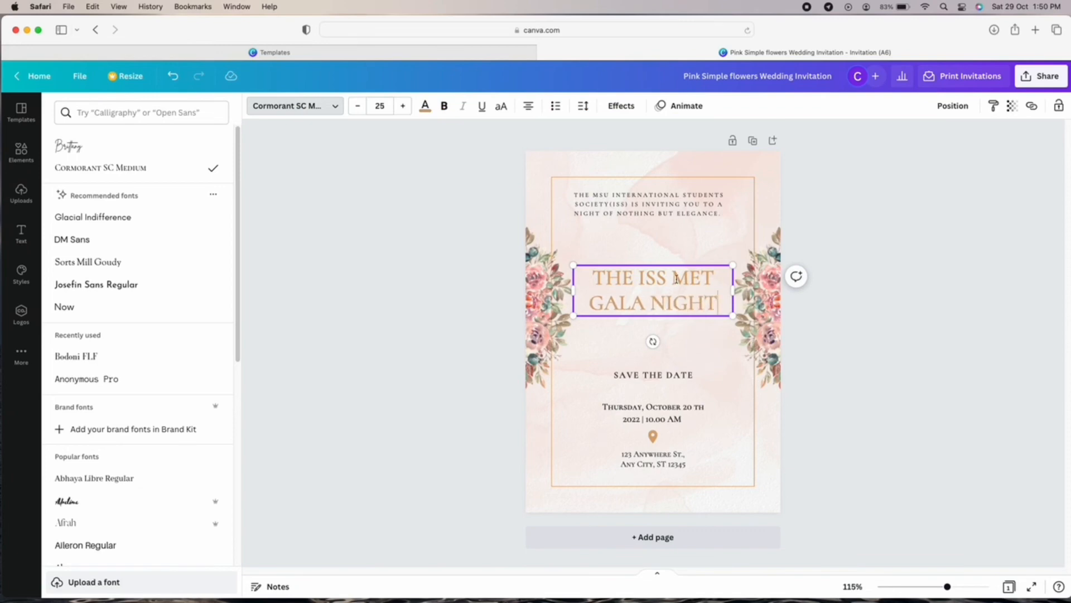
left_click(673, 278)
key("Return")
key("BackSpace")
key("BackSpace")
key("Return")
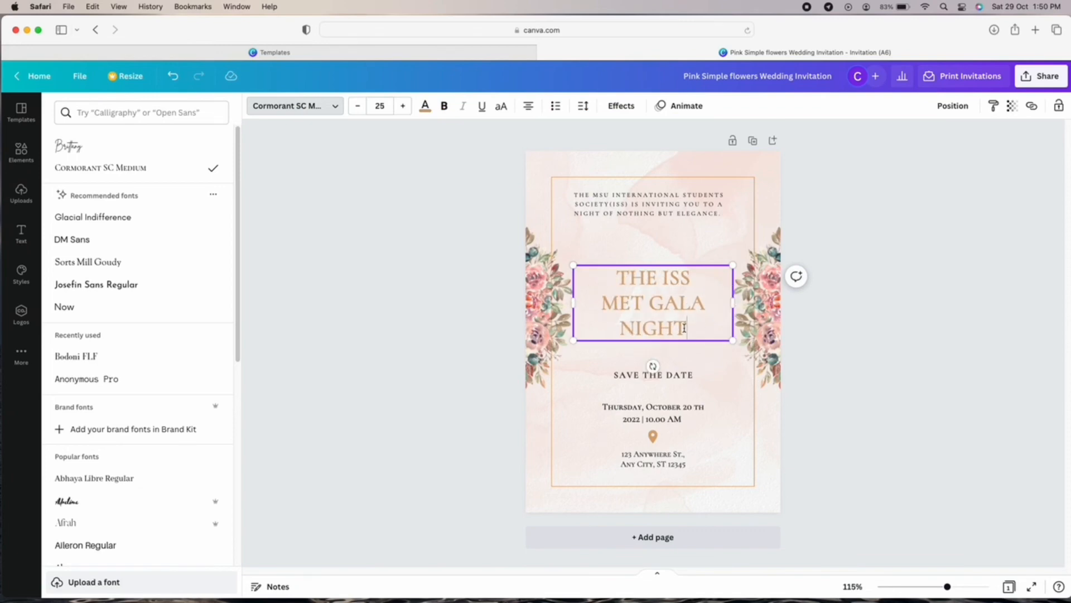
Reduce the title to font size 20 and move it up under the invitation text, centred.
key("super+a")
left_click(362, 108)
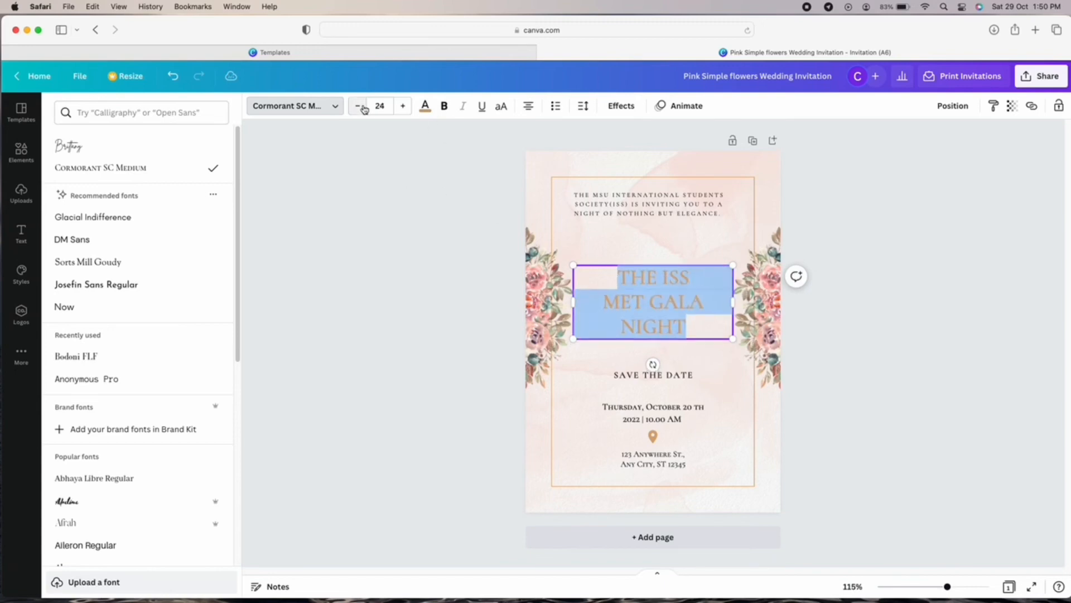
left_click(363, 108)
left_click(362, 109)
left_click(362, 108)
left_click(365, 110)
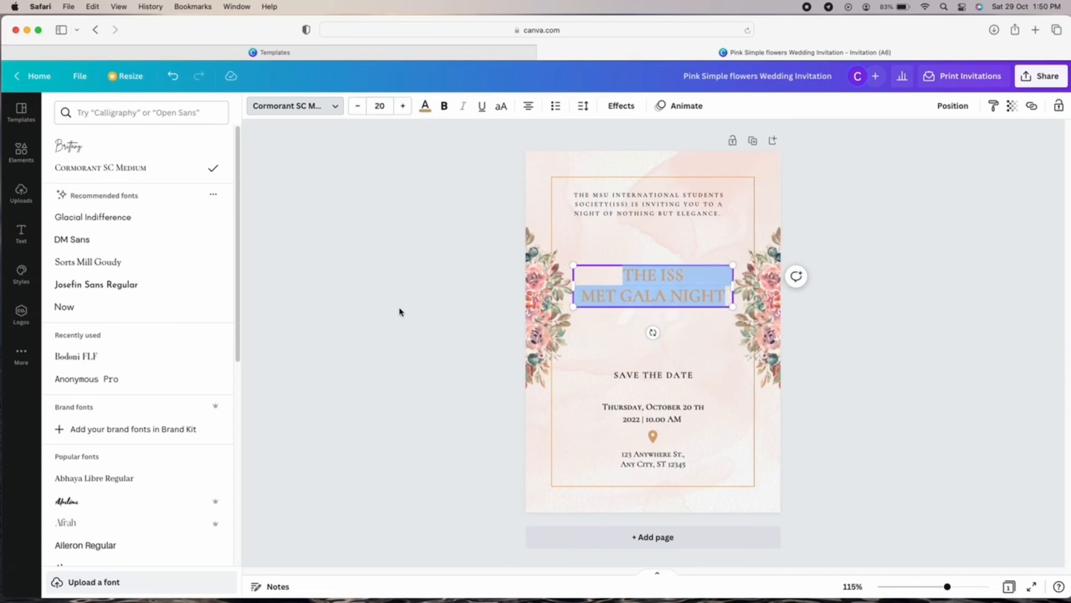
left_click(400, 310)
left_click(739, 315)
mouse_move(686, 275)
left_mouse_down()
mouse_move(680, 257)
mouse_move(689, 274)
left_mouse_up()
left_click(742, 307)
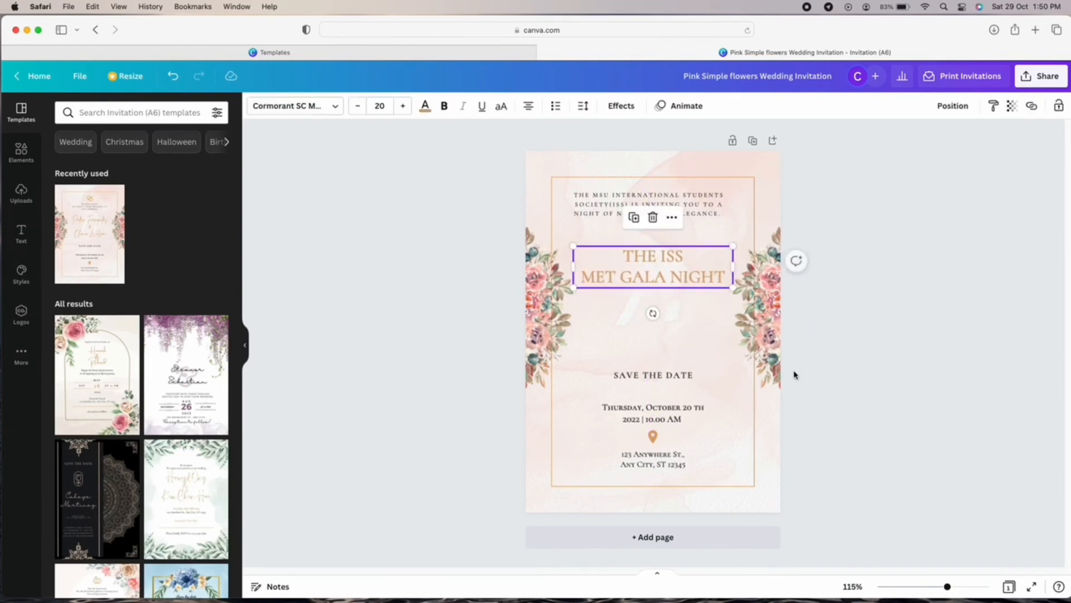
Move SAVE THE DATE and the date text up below the title.
left_click(866, 400)
left_click(618, 255)
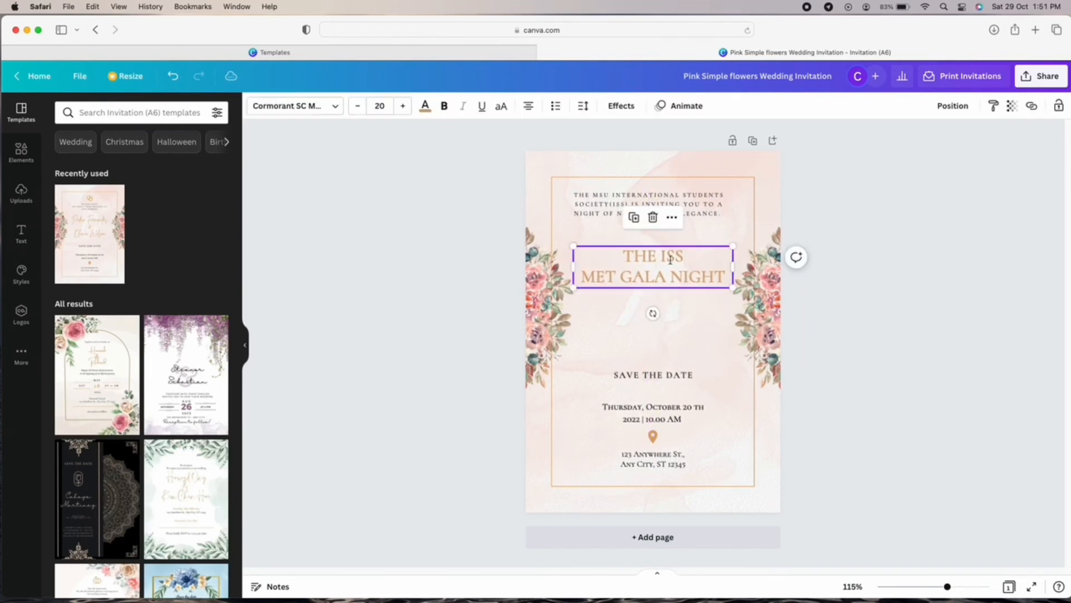
left_click(863, 425)
left_click(677, 375)
left_click_drag(676, 377, 694, 313)
left_click(672, 411)
left_click_drag(672, 411, 672, 331)
Change the date to 'Friday, December 2nd 2022' and recentre the date text.
double_click(673, 330)
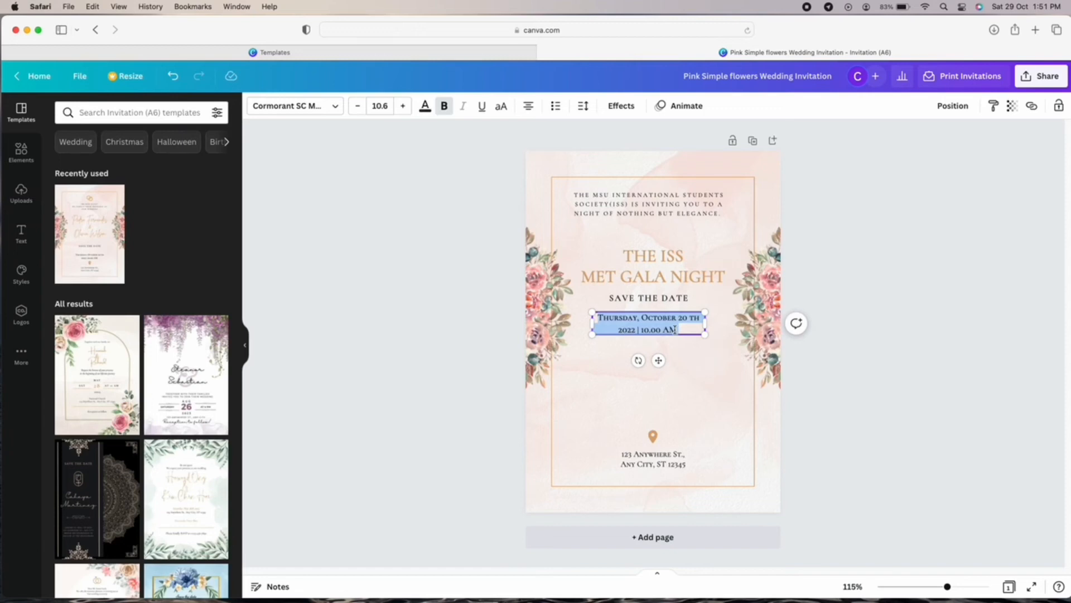
left_click(641, 318)
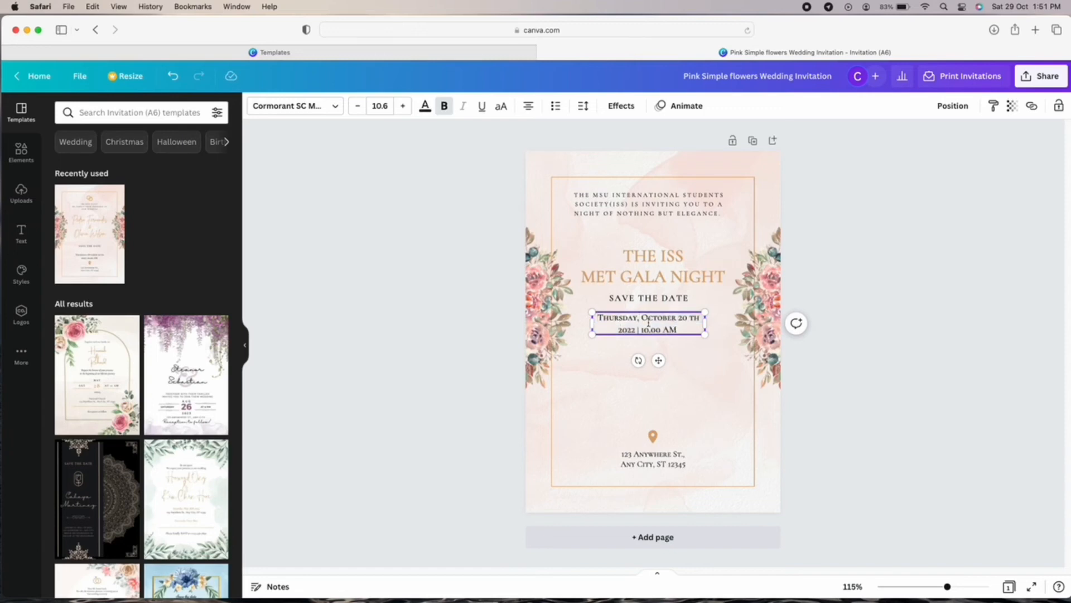
key("BackSpace")
key("BackSpace")
key("BackSpace")
key("BackSpace")
key("BackSpace")
key("BackSpace")
key("BackSpace")
key("BackSpace")
key("BackSpace")
key("BackSpace")
key("BackSpace")
key("BackSpace")
key("BackSpace")
key("BackSpace")
key("BackSpace")
key("BackSpace")
key("BackSpace")
key("BackSpace")
key("BackSpace")
key("BackSpace")
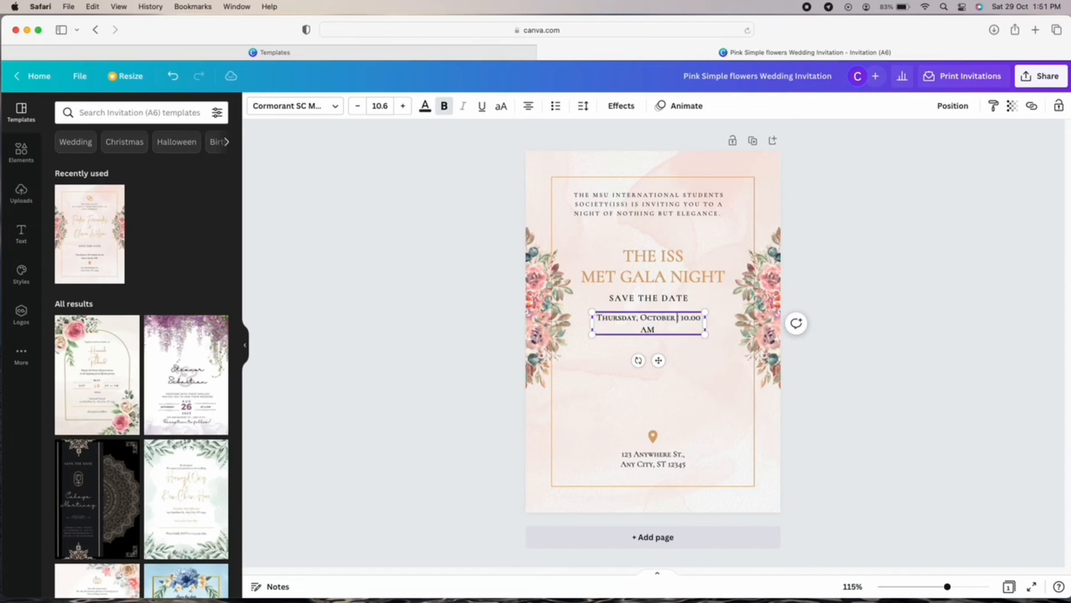
key("BackSpace")
key("BackSpace")
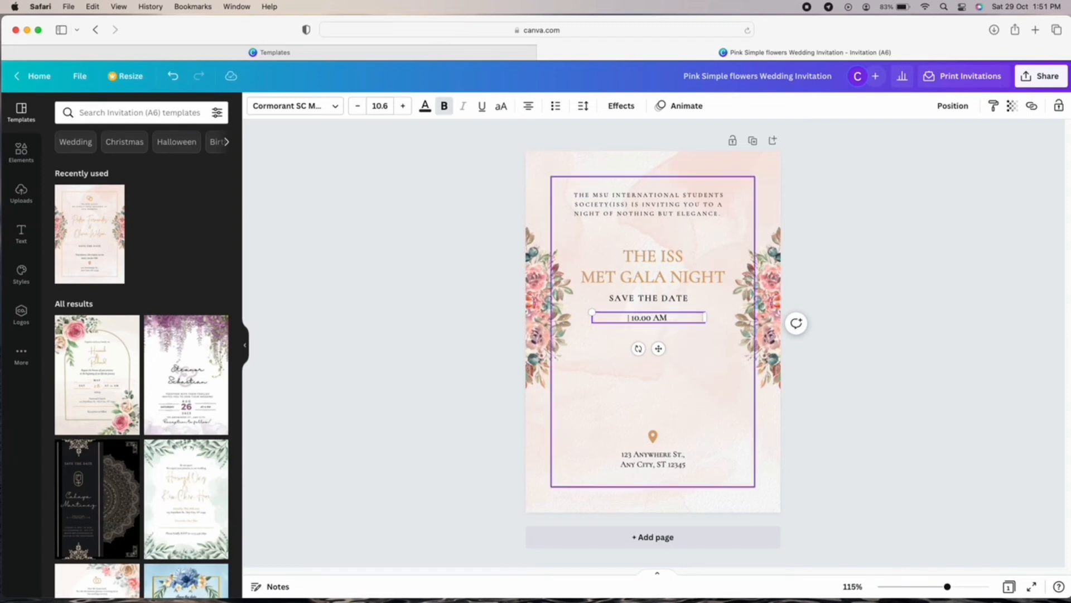
type("Friday, December 2")
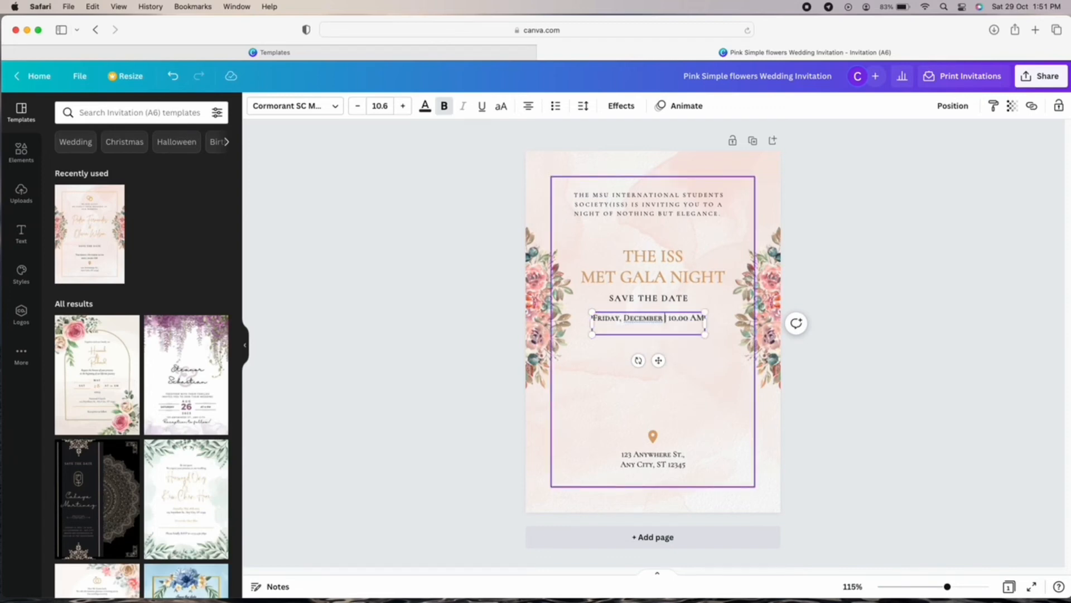
type("nd")
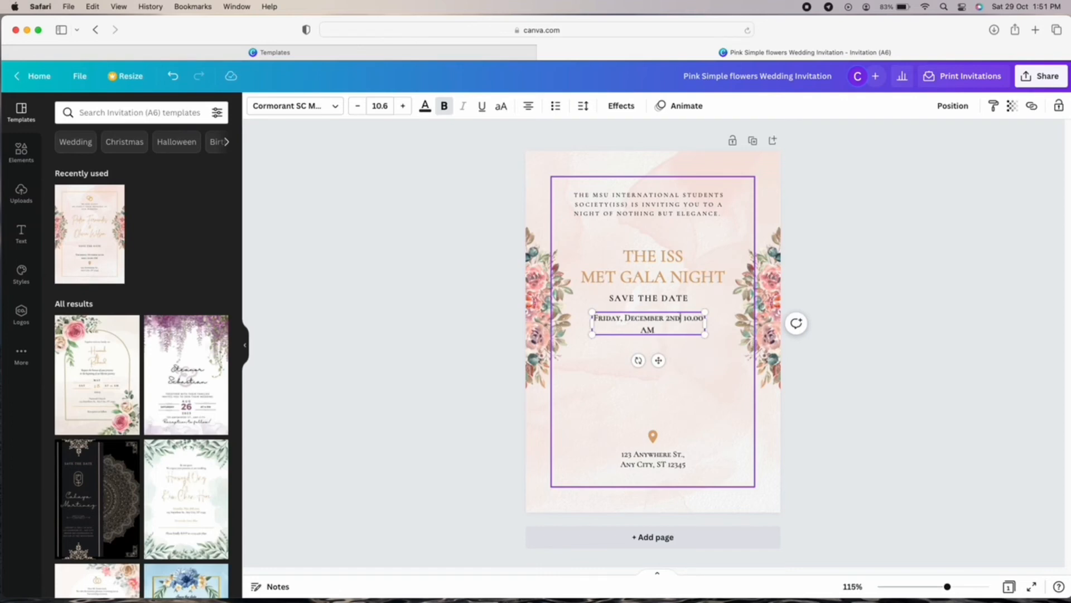
type(" 2022")
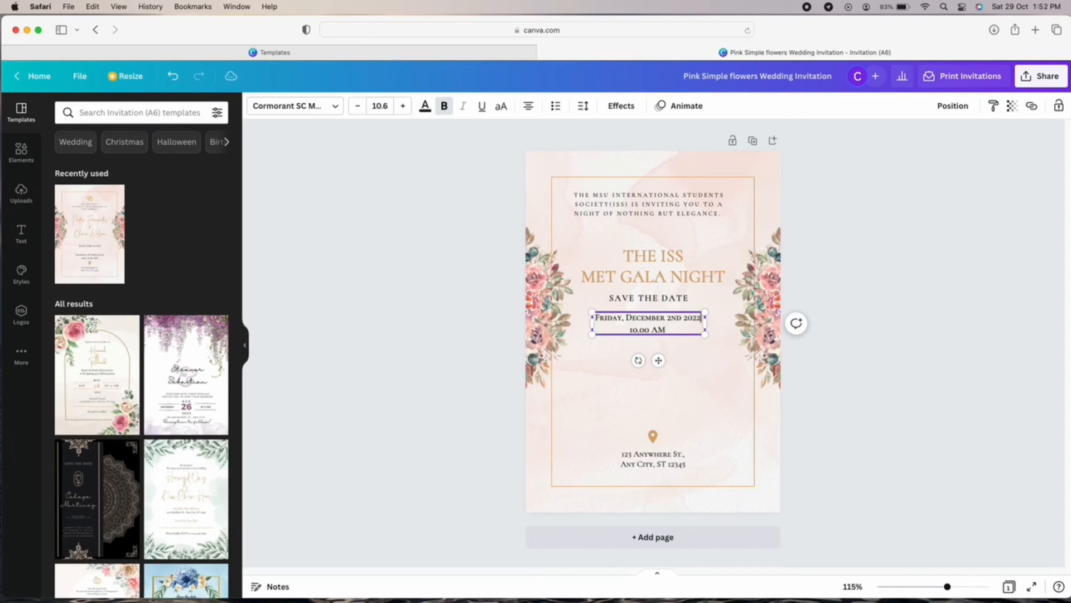
left_click(684, 317)
key("Return")
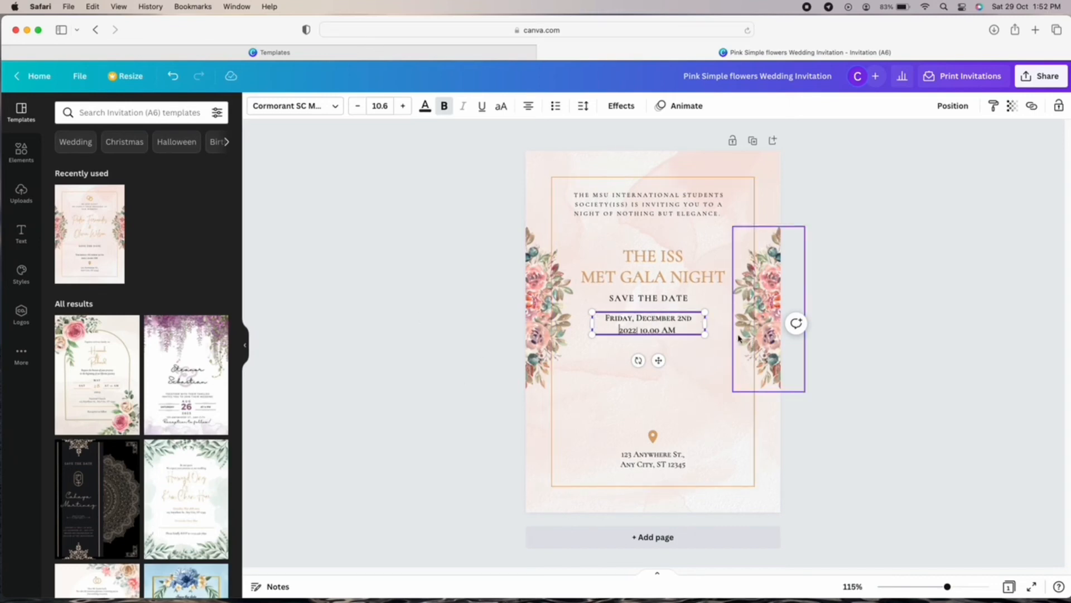
left_click(687, 327)
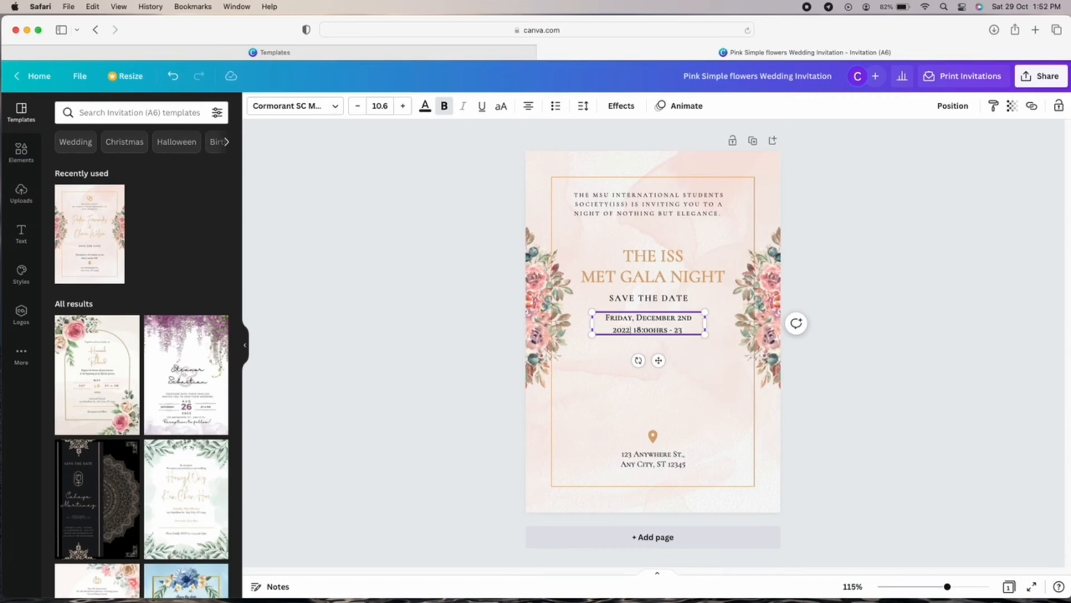
left_click(665, 377)
left_click_drag(677, 326, 677, 260)
Centre and underline the SAVE THE DATE heading, nudging it and the title up.
left_click(727, 399)
left_click(702, 413)
left_click(695, 384)
left_click(678, 308)
left_click(484, 109)
left_click(862, 422)
left_click(835, 451)
left_click(761, 493)
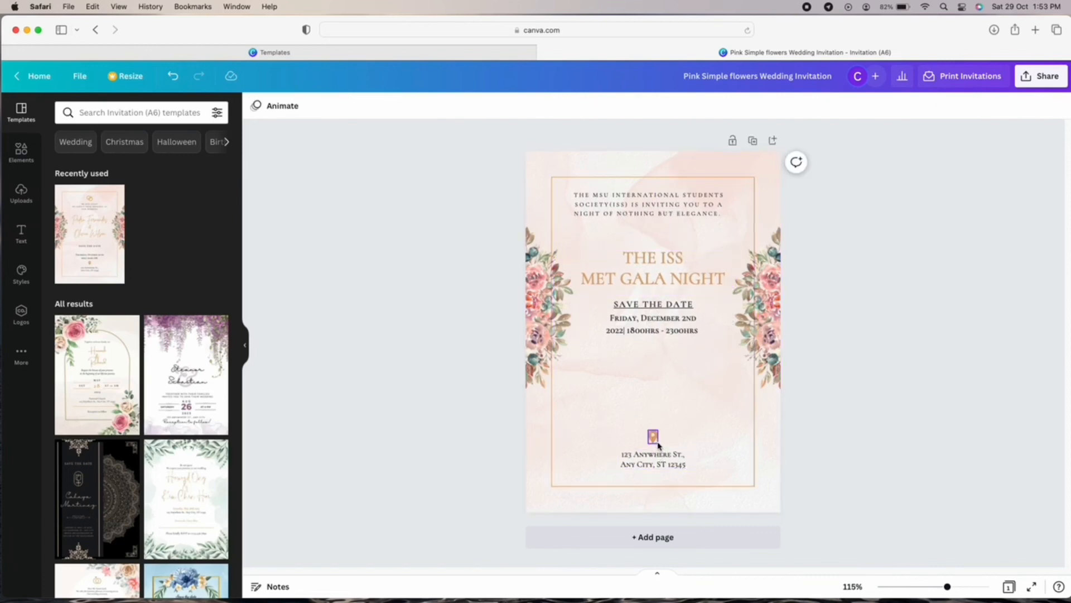
Move the pin and address up and set the address to 'THE CONCORDE HOTEL, SHAH ALAM'.
left_click_drag(654, 438, 660, 357)
left_click_drag(682, 473, 684, 384)
double_click(684, 384)
type("THE")
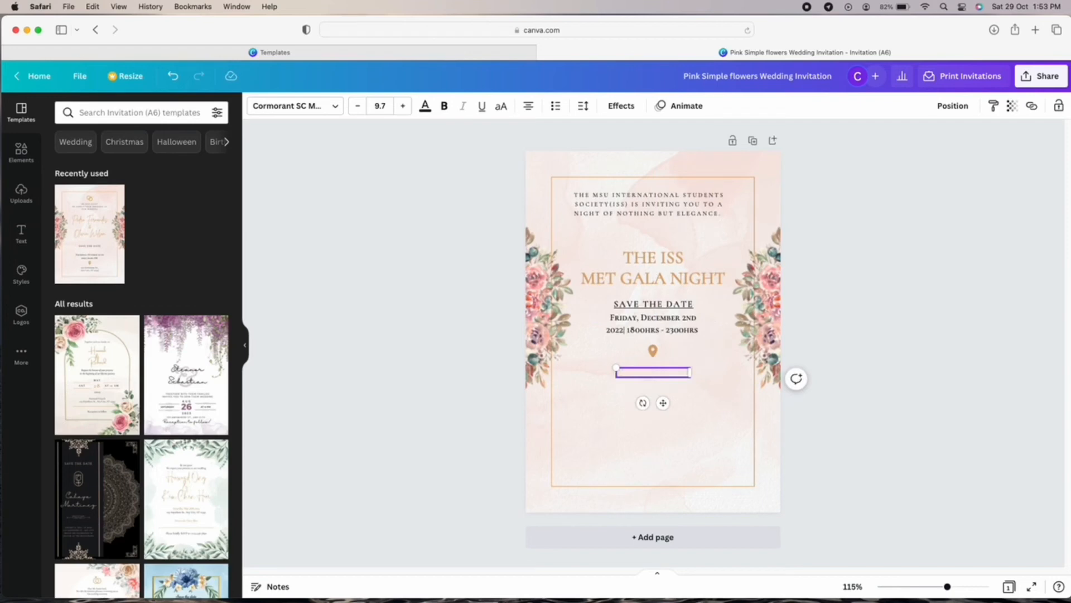
type(" CONCORDE")
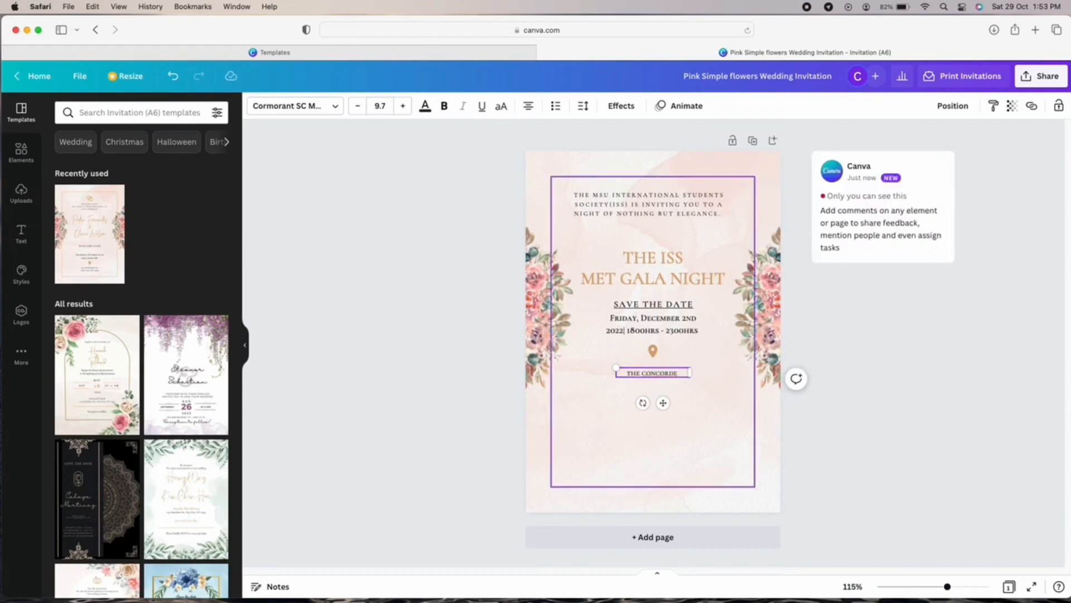
type(" HOTEL, SHAH")
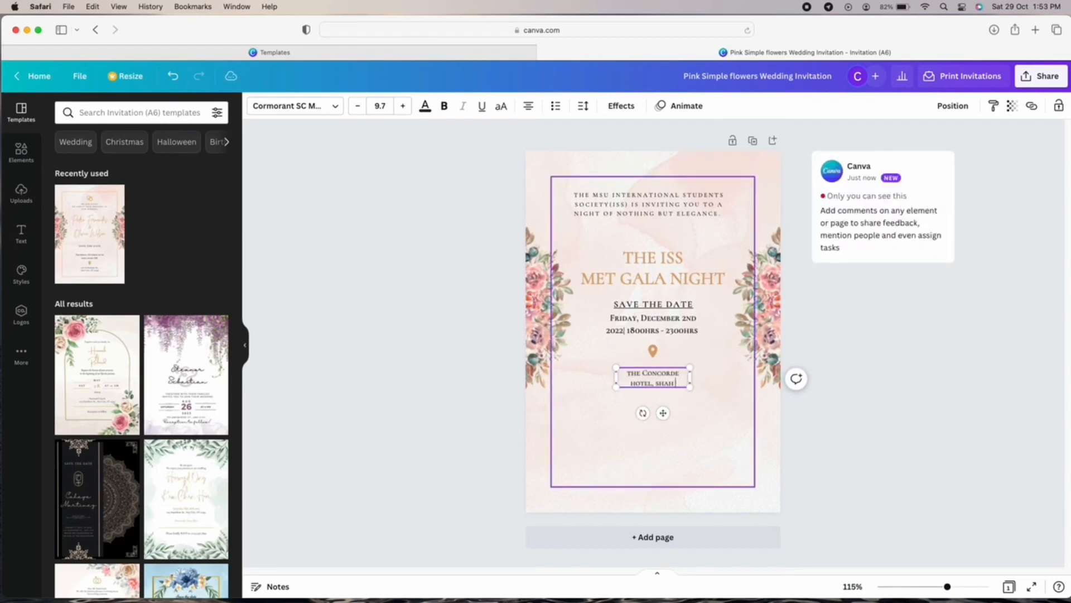
type(" ALAM")
left_click(980, 485)
left_click_drag(678, 381, 679, 373)
left_click(868, 471)
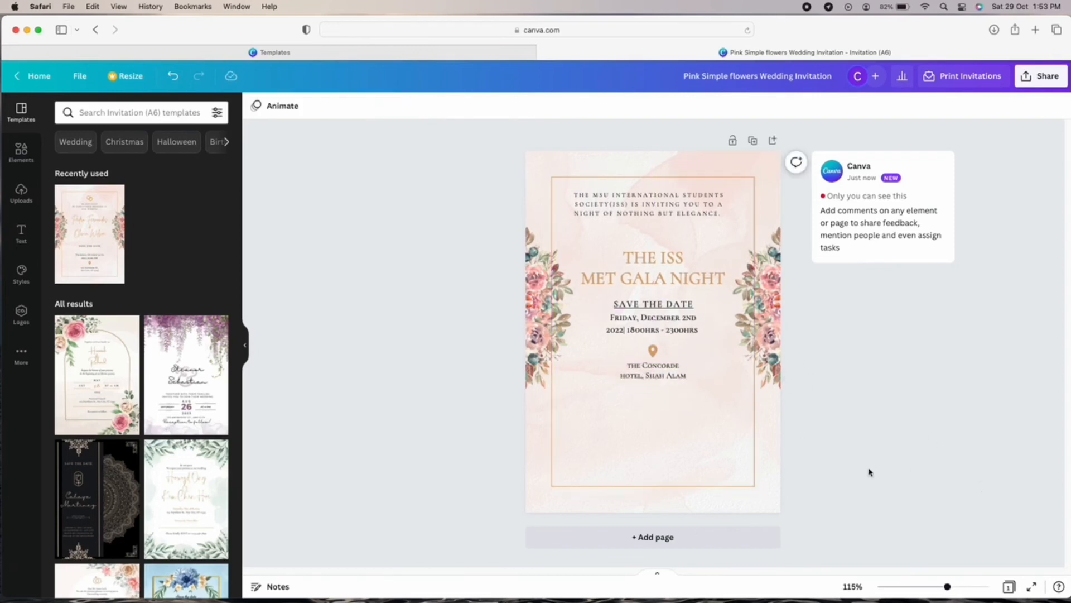
Shift the intro paragraph, title, SAVE THE DATE, date, pin and address higher.
left_click_drag(681, 214, 681, 205)
left_click_drag(682, 267, 682, 241)
left_click_drag(677, 196, 682, 200)
left_click(835, 366)
left_click_drag(676, 305, 676, 288)
left_click_drag(677, 332, 677, 322)
left_click_drag(653, 351, 672, 368)
left_click(921, 428)
left_click(653, 199)
left_click(856, 400)
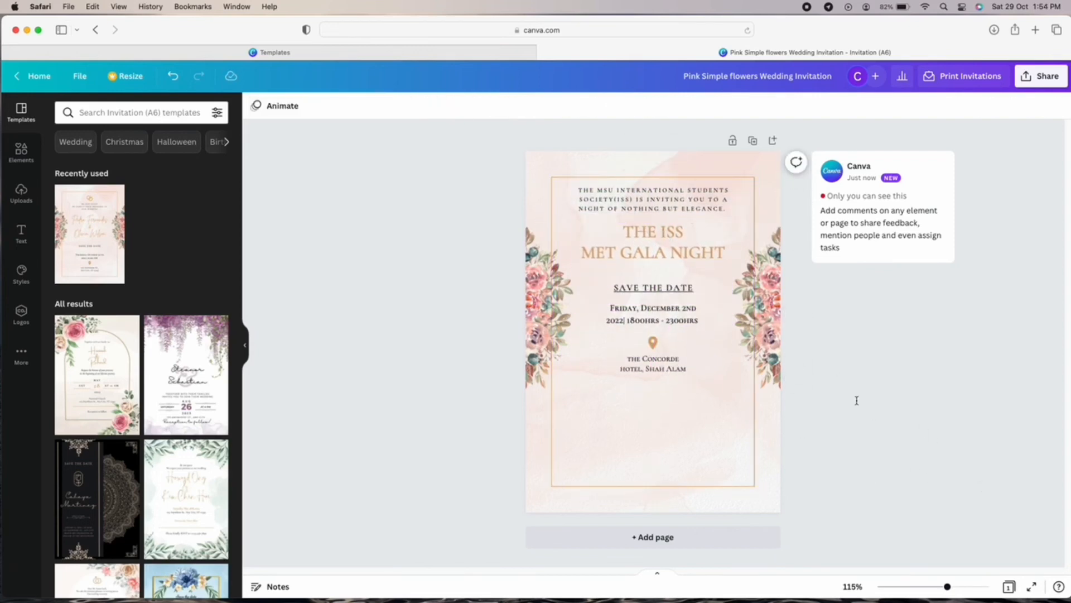
left_click(22, 152)
Add a gold QR code from a 'scan me' search in the bottom-left corner.
left_click(134, 112)
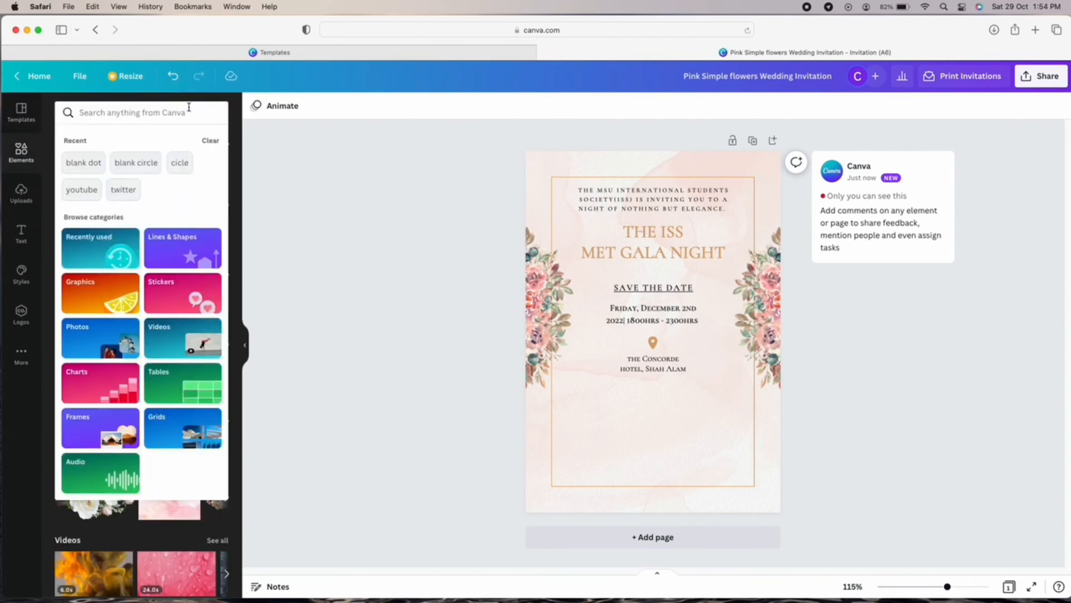
type("scan me")
key("Return")
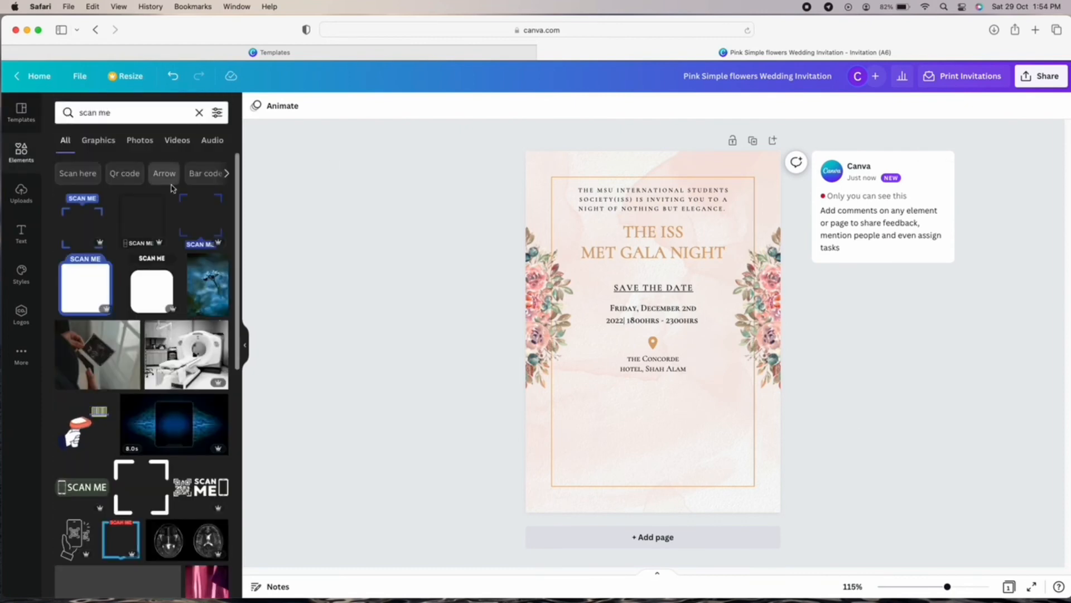
left_click(127, 173)
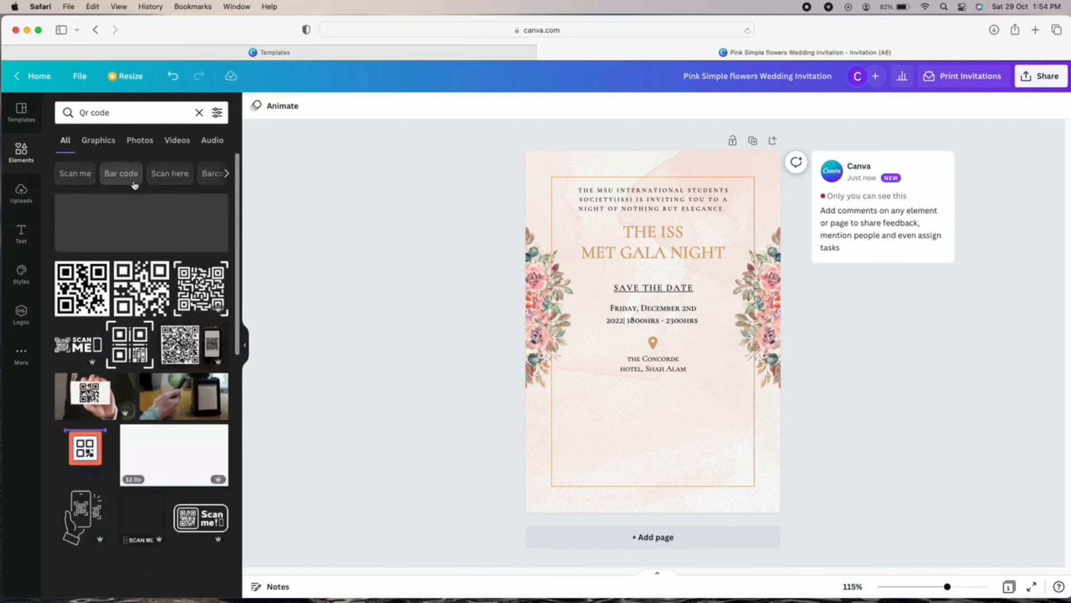
left_click(199, 333)
left_click_drag(612, 288, 562, 470)
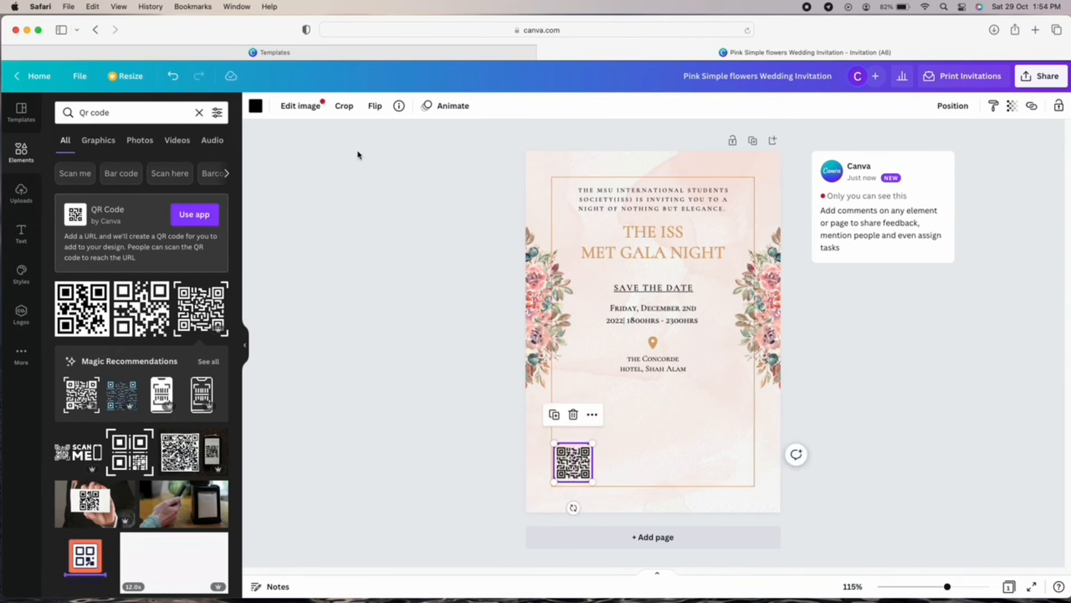
left_click(255, 106)
left_click(157, 162)
left_click_drag(618, 394, 620, 394)
left_click(898, 424)
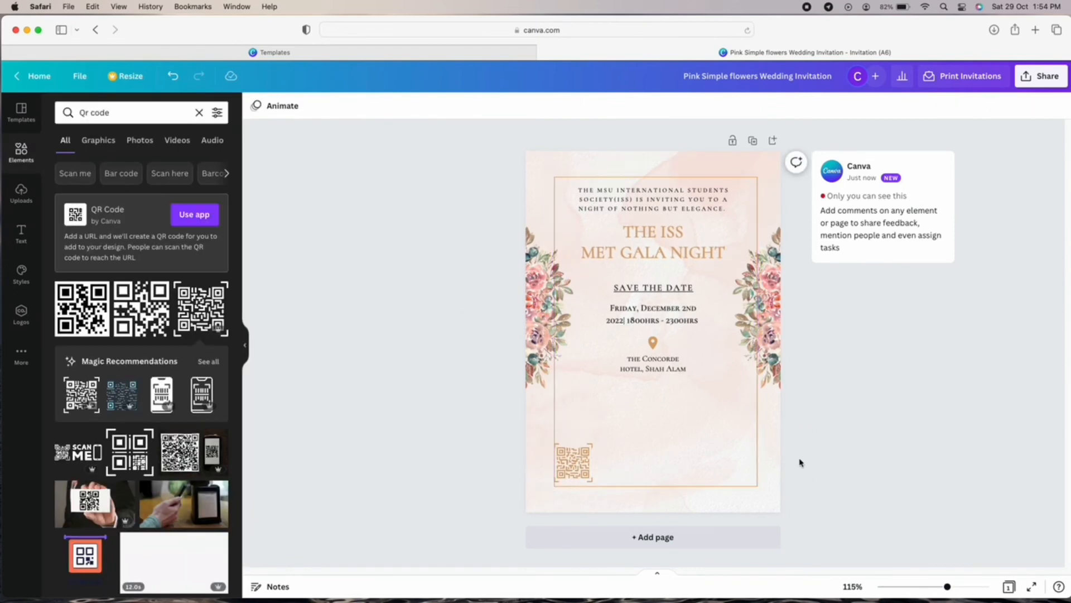
left_click_drag(575, 463, 579, 464)
left_click(866, 461)
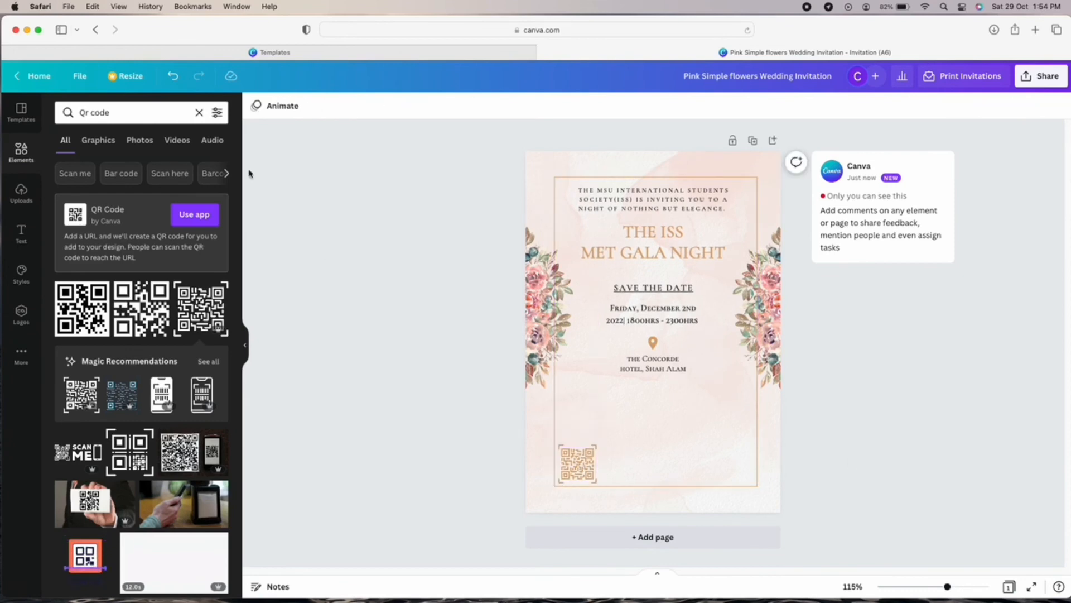
Add the REGISTER NOW graphic from a 'scan to' search, shrunk and placed under the QR code.
left_click(198, 113)
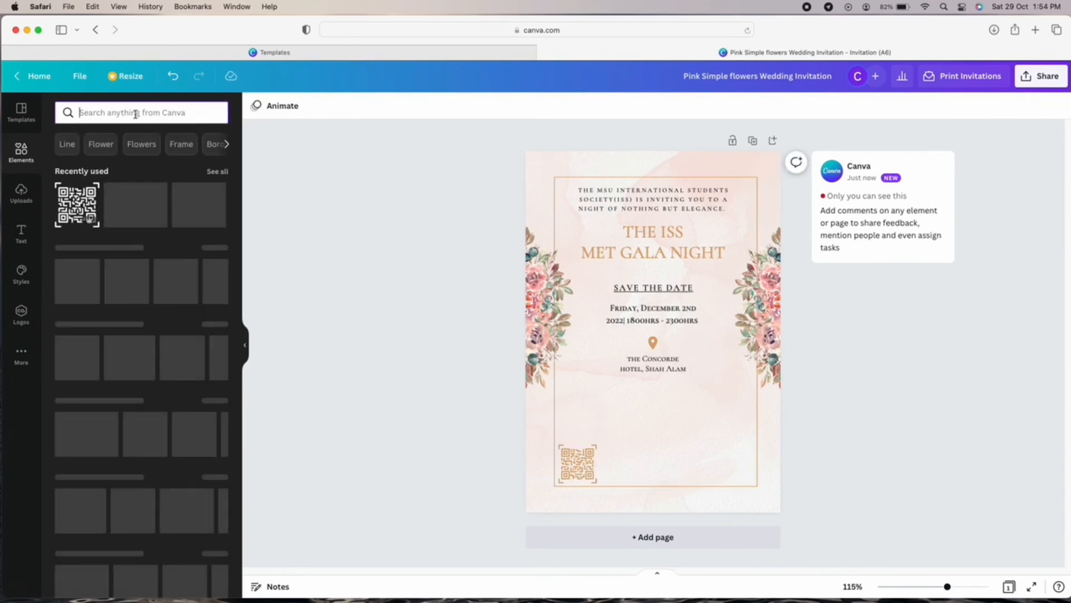
type("scan to")
left_click(134, 162)
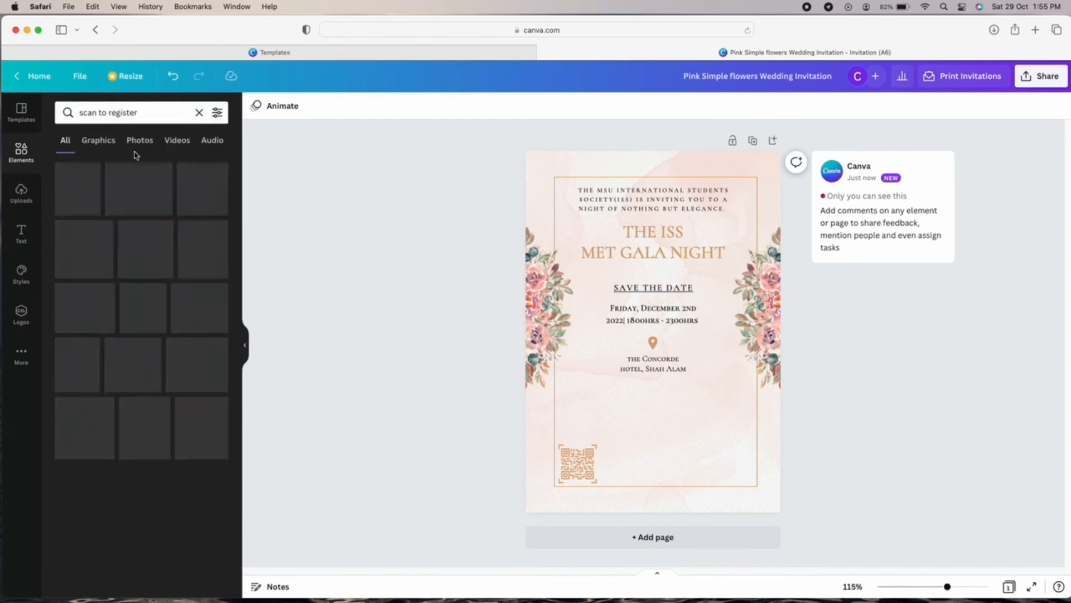
scroll(166, 288, "down", 5)
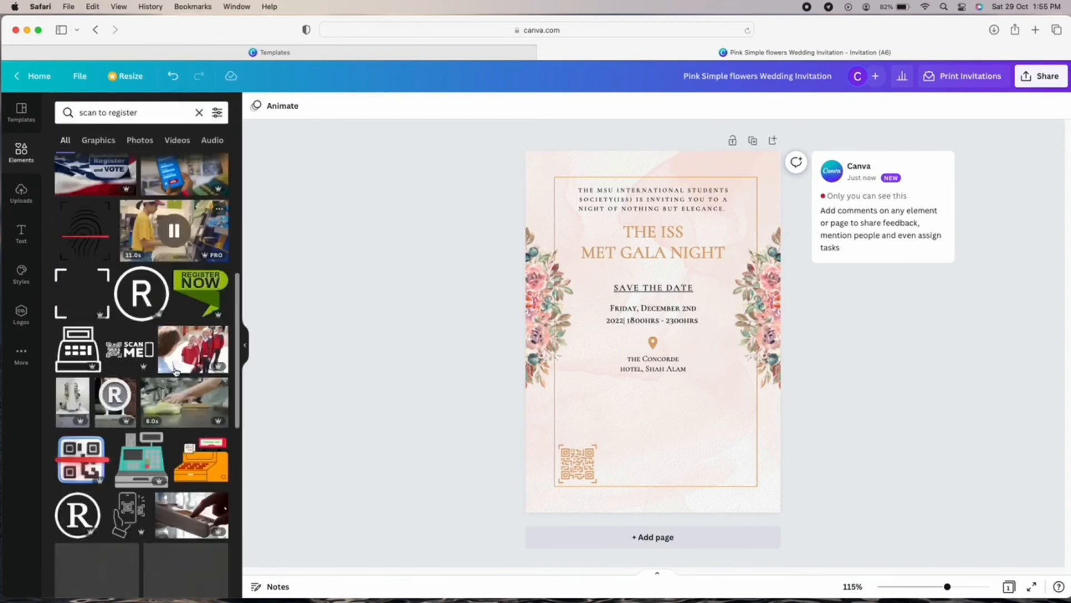
scroll(168, 279, "up", 10)
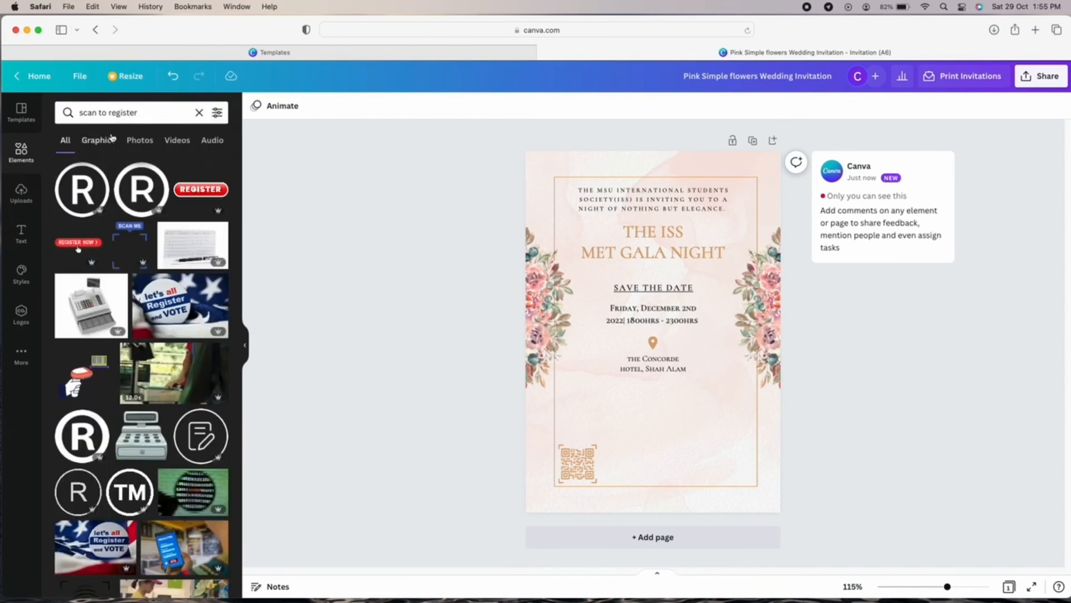
left_click(98, 140)
scroll(161, 344, "down", 5)
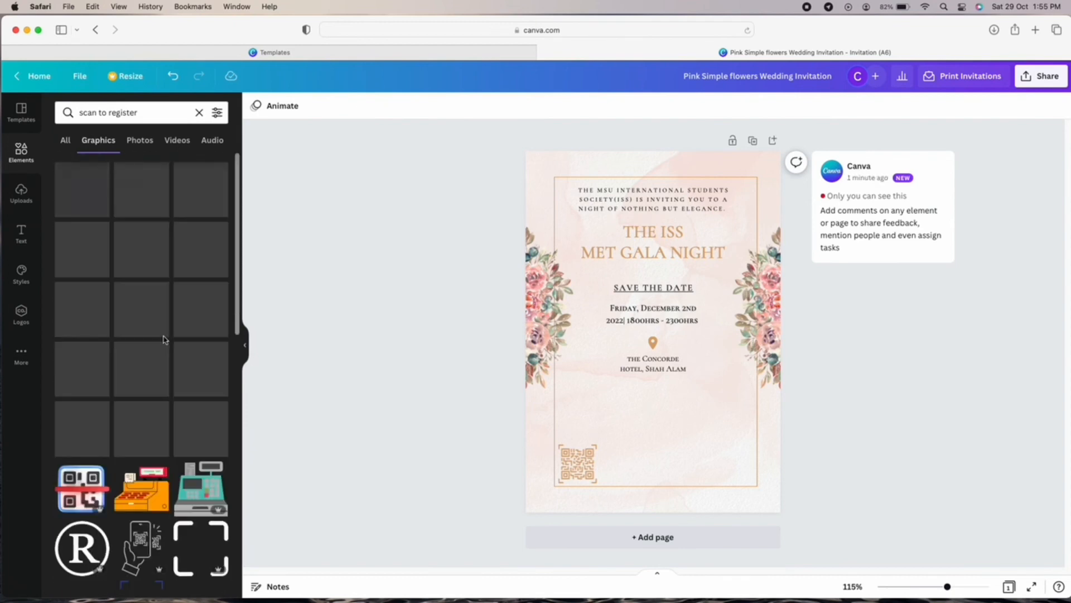
left_click(82, 245)
left_click_drag(653, 338, 575, 494)
left_click_drag(601, 531, 585, 534)
Recolour REGISTER NOW to the tan document colour and move it up with the QR code.
left_click(273, 106)
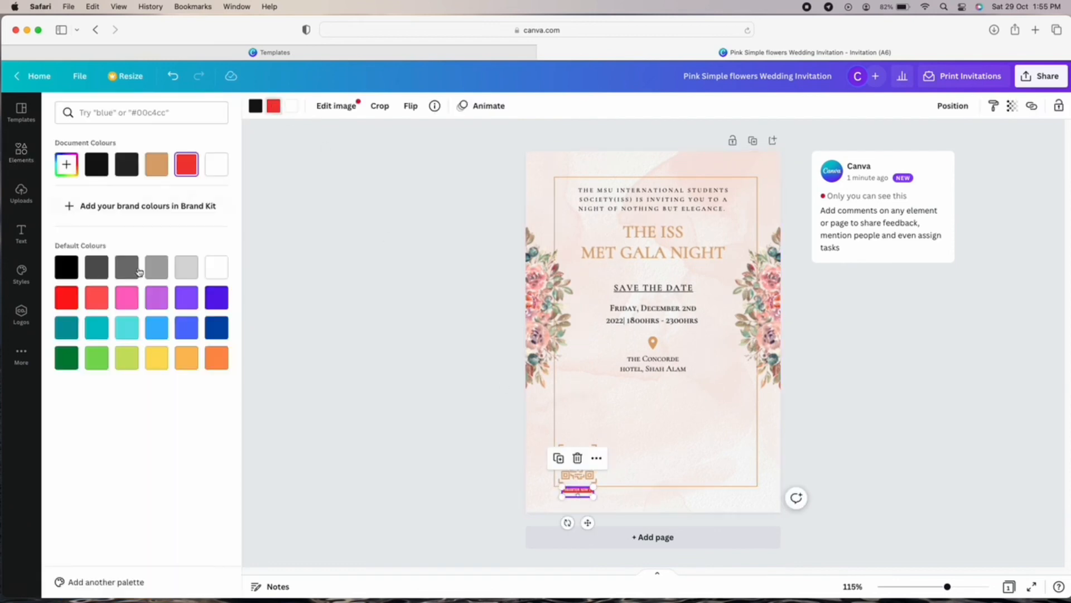
left_click(156, 165)
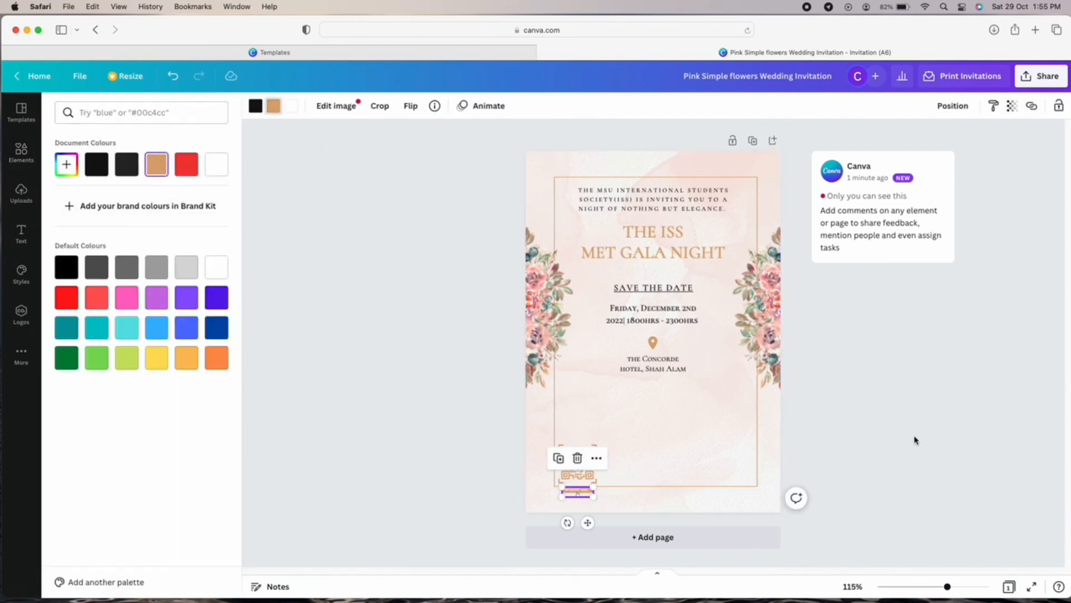
left_click(915, 441)
left_click_drag(581, 469, 582, 463)
left_click_drag(588, 493, 575, 464)
left_click(824, 439)
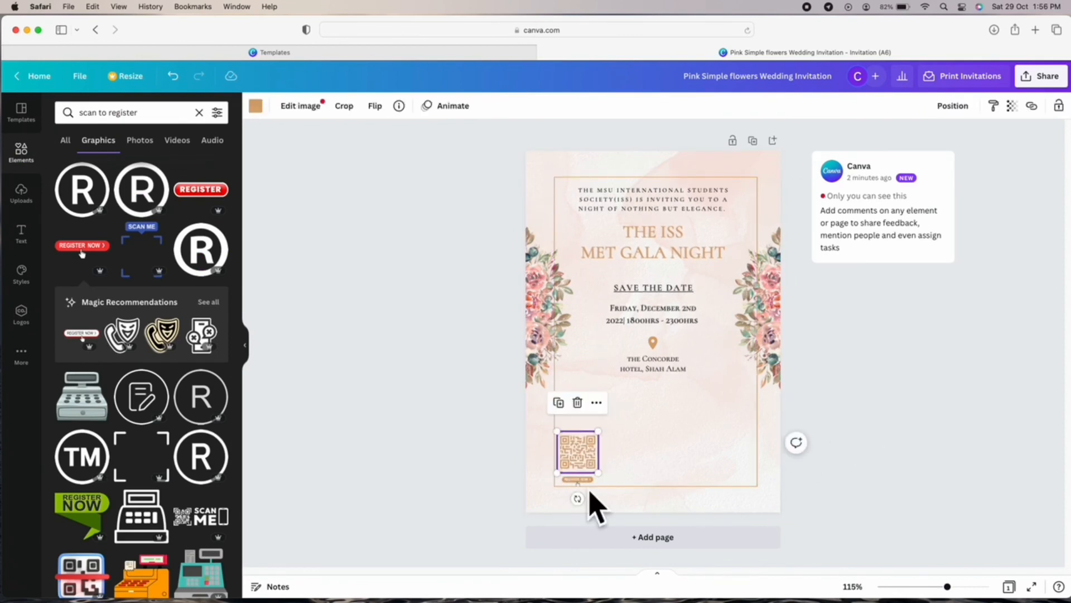
left_click(864, 446)
Resolve the comment card, enlarge the event title and add a body text box.
left_click(942, 166)
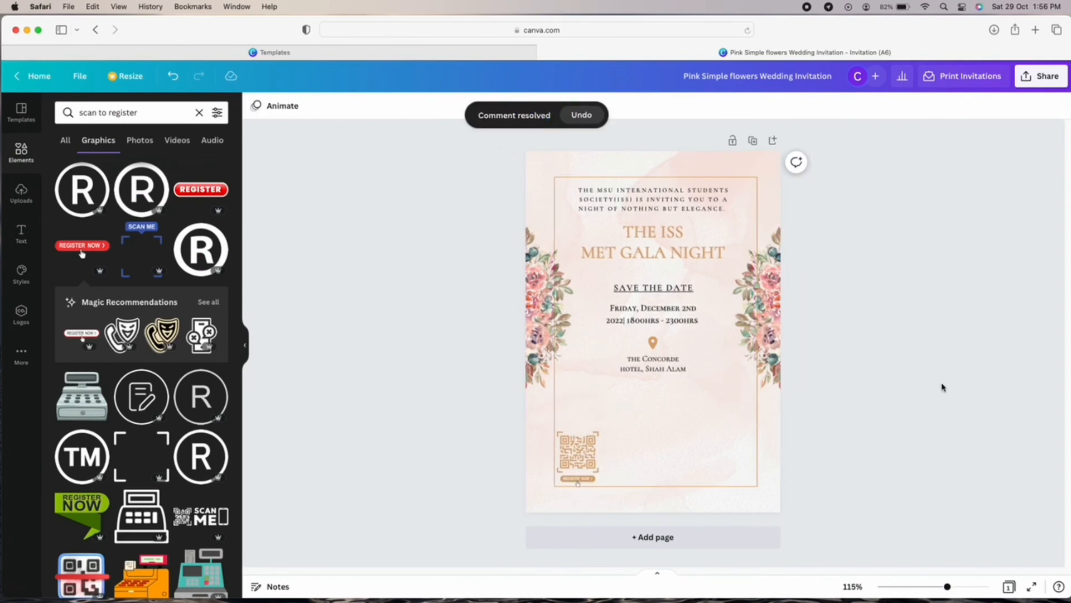
left_click(679, 237)
left_click(403, 106)
left_click(403, 107)
left_click(441, 268)
left_click(653, 364)
left_click(21, 234)
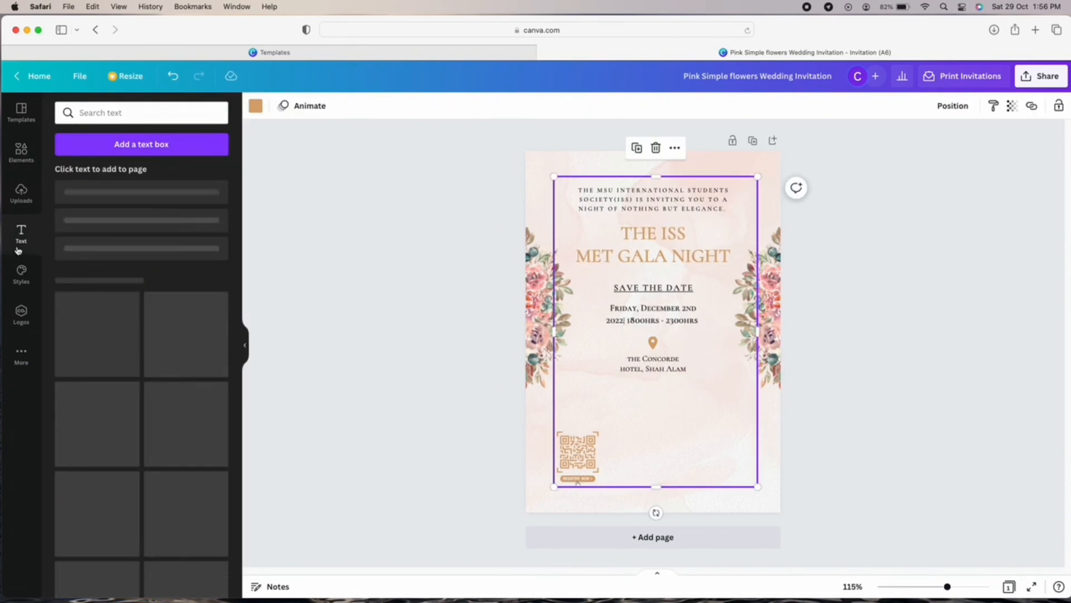
left_click(112, 261)
Type the 'FOR MORE INFORMATION CONTACT' heading and the contact name lines in the new text box.
left_click(295, 106)
left_click(730, 496)
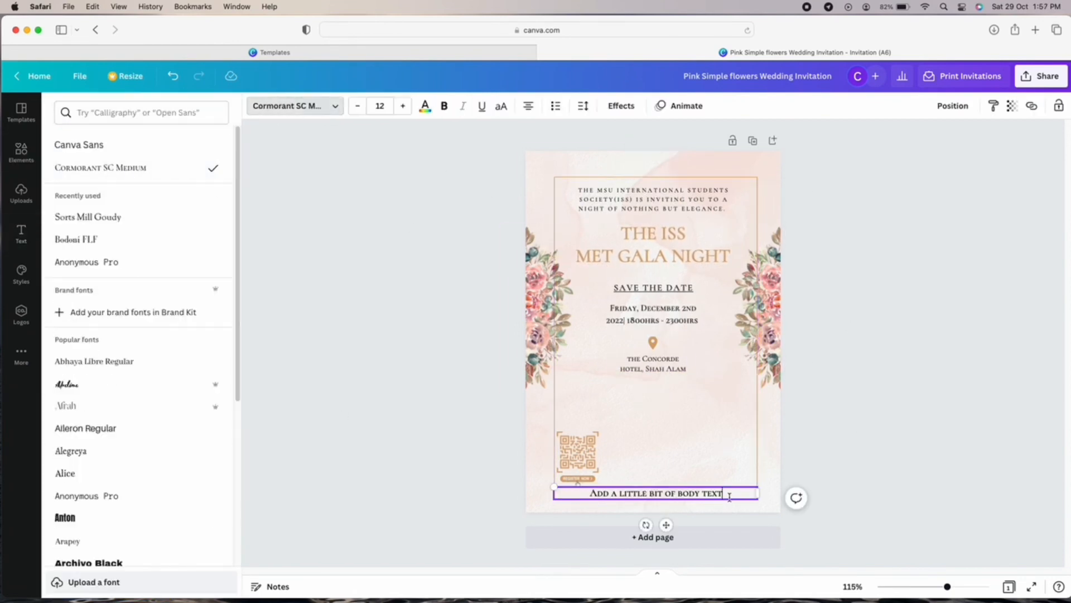
key("BackSpace")
key("BackSpace")
key("BackSpace")
key("BackSpace")
key("BackSpace")
key("BackSpace")
key("BackSpace")
key("BackSpace")
key("BackSpace")
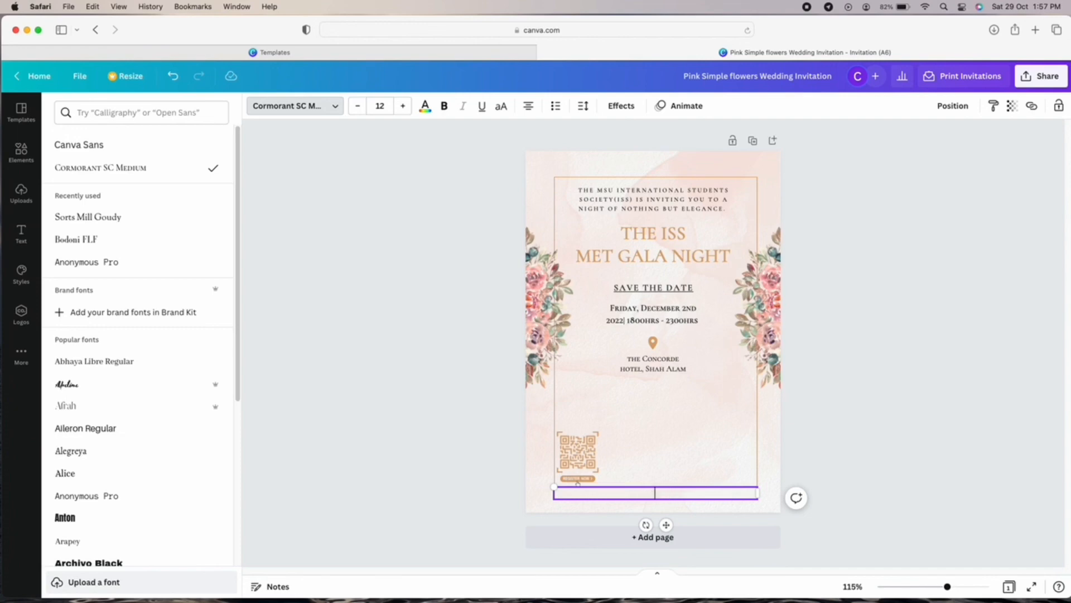
key("BackSpace")
type("RMATION CONTACR")
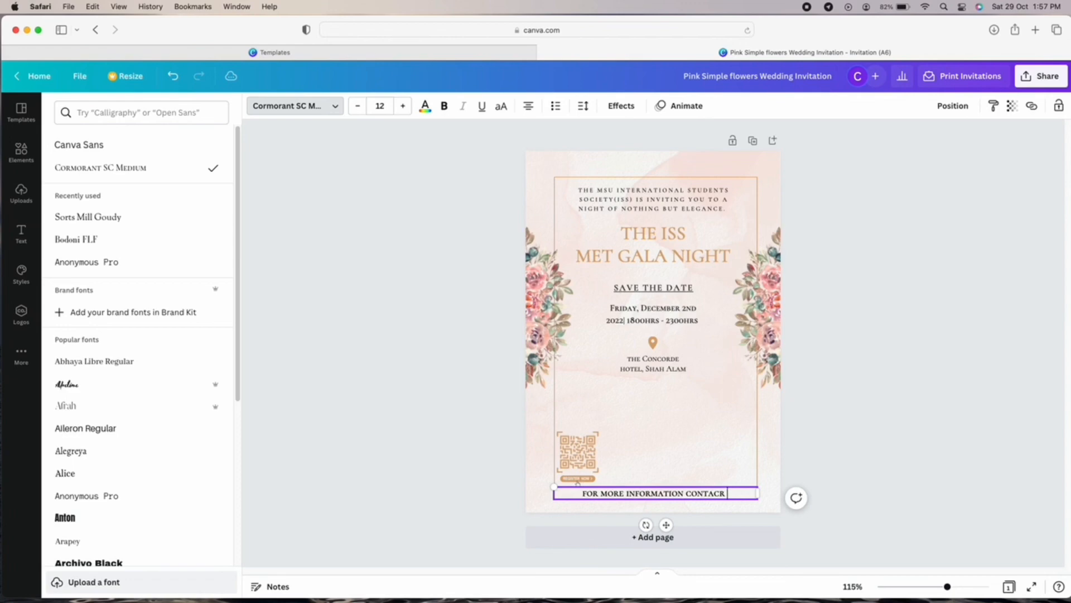
key("BackSpace")
type("T")
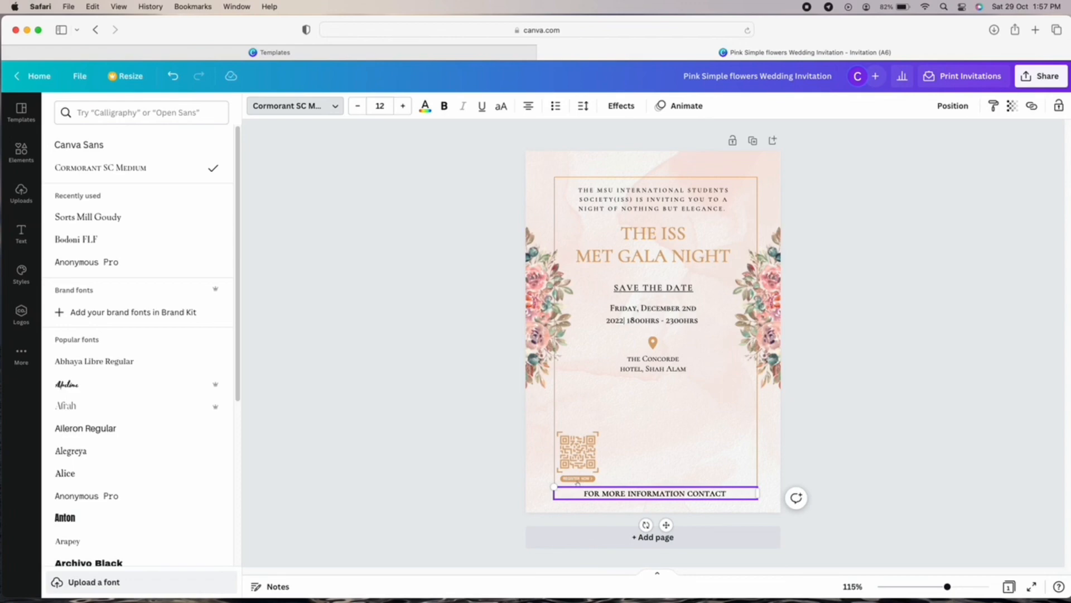
key("Return")
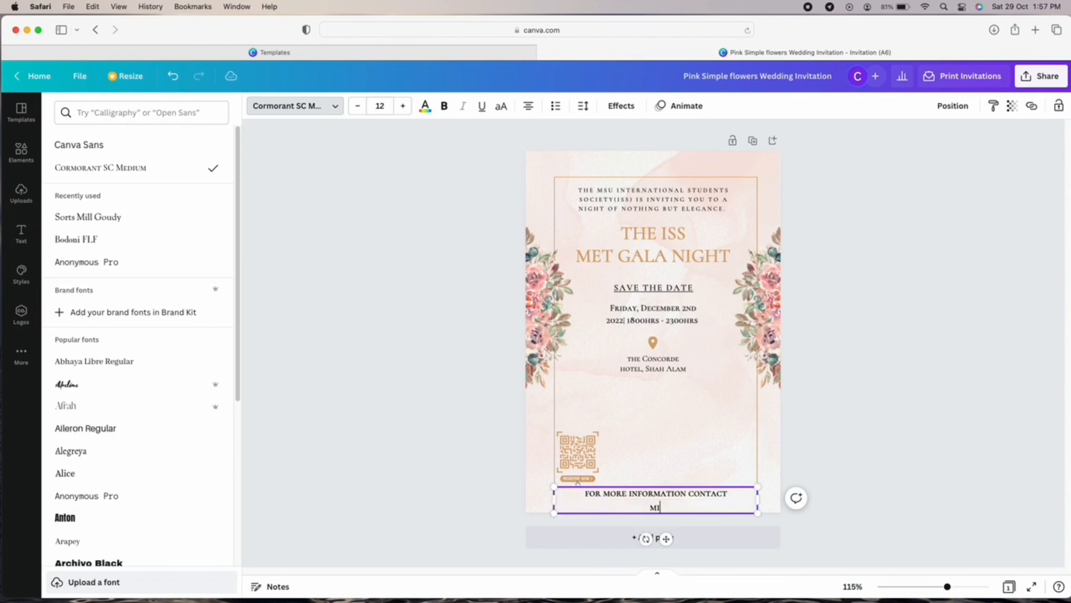
type("Mitchel:")
key("Return")
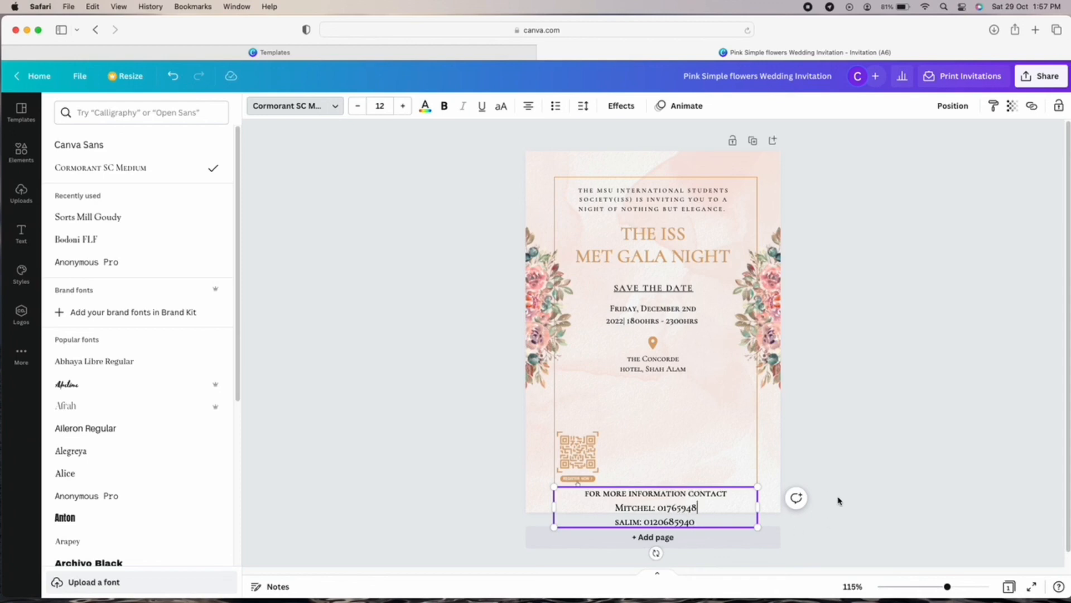
Right-align the contact block and place it at the bottom right.
key("Down")
left_click(718, 511)
left_click(746, 519)
left_click_drag(720, 505, 724, 469)
left_click(528, 106)
left_click_drag(551, 447, 586, 453)
left_click(925, 478)
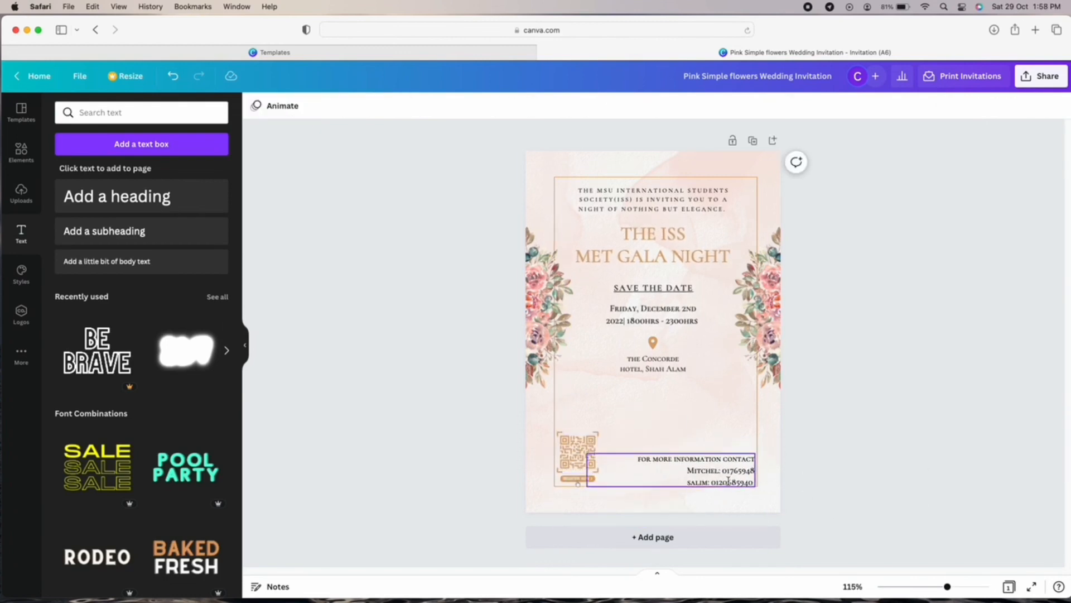
left_click_drag(738, 466, 739, 460)
Respace the address, pin, date, SAVE THE DATE, title and intro paragraph lower on the page.
left_click_drag(681, 366, 680, 395)
mouse_move(654, 343)
left_mouse_down()
mouse_move(659, 362)
mouse_move(655, 347)
left_mouse_up()
left_click_drag(673, 397, 671, 374)
left_click(901, 400)
left_click(843, 371)
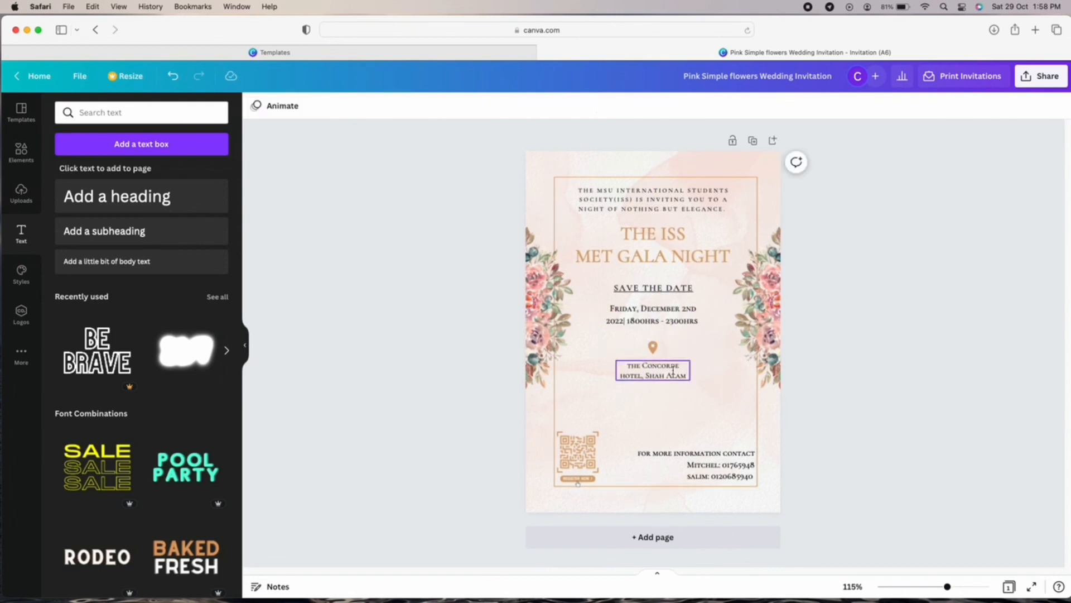
left_click_drag(678, 315, 678, 322)
left_click_drag(686, 289, 686, 300)
left_click_drag(662, 233, 663, 245)
left_click_drag(667, 200, 667, 207)
left_click(832, 344)
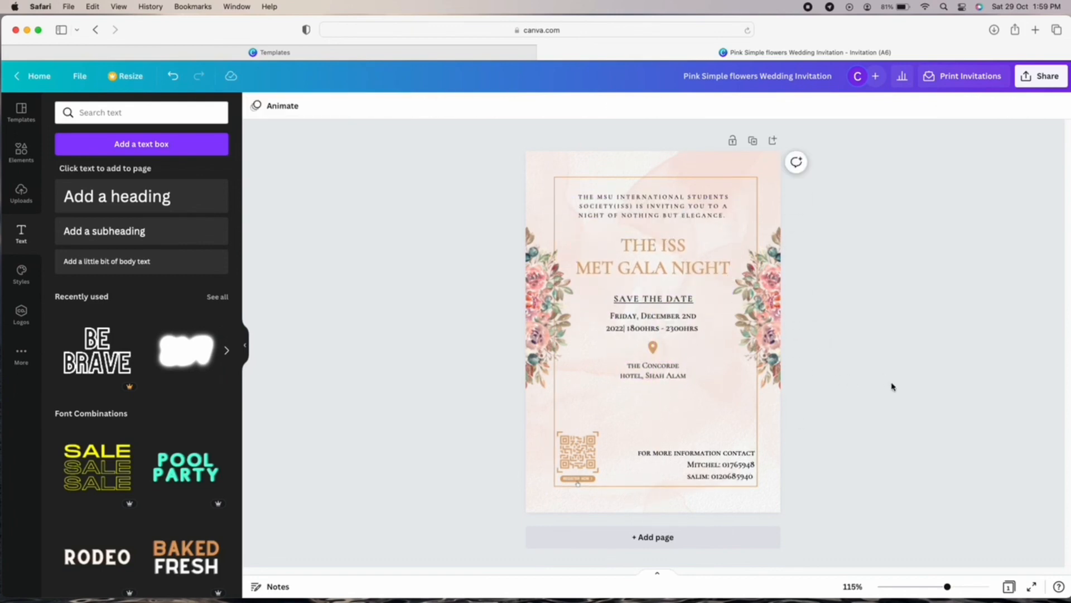
Replace the 'FOR MORE INFORMATION CONTACT' heading with 'RSPV'.
triple_click(696, 453)
type("RSPV")
left_click(961, 424)
Add a Cormorant SC Medium text line reading 'Dress Code: Elegant Formal' below the venue.
left_click(106, 261)
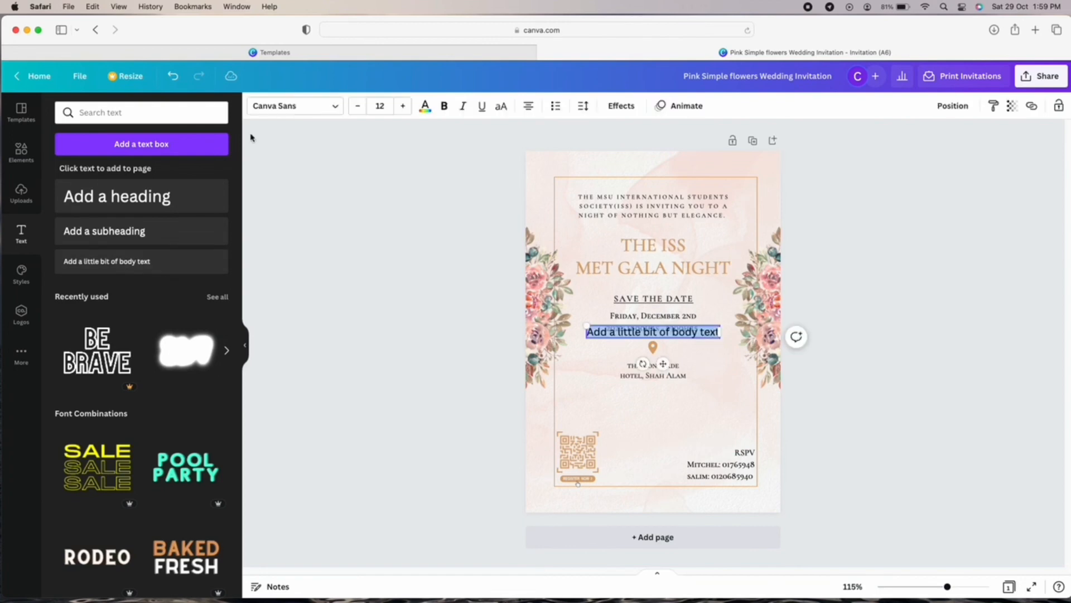
left_click(294, 106)
left_click(129, 175)
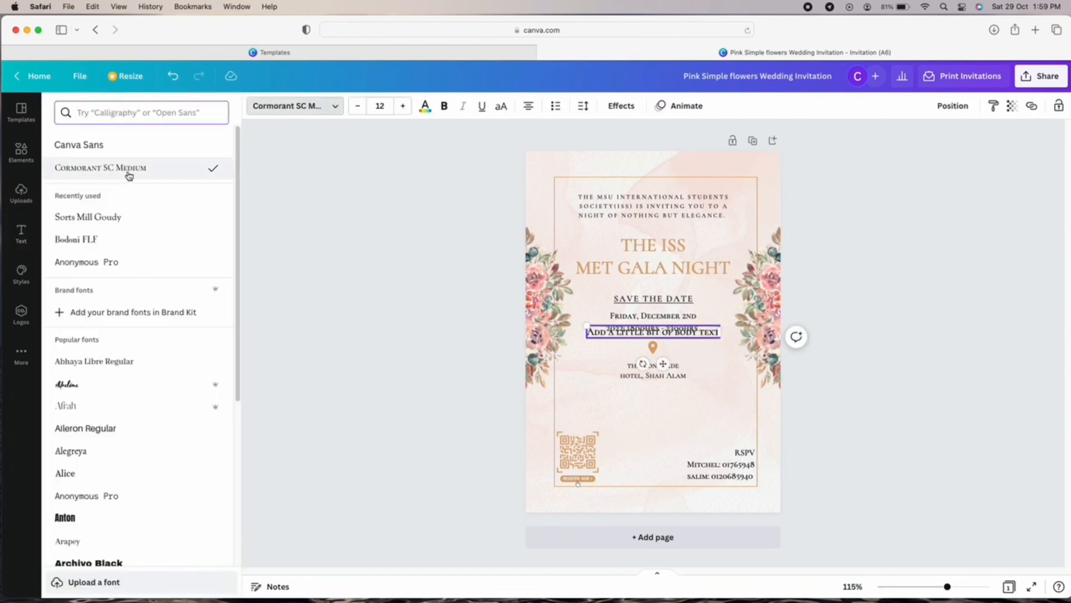
triple_click(653, 332)
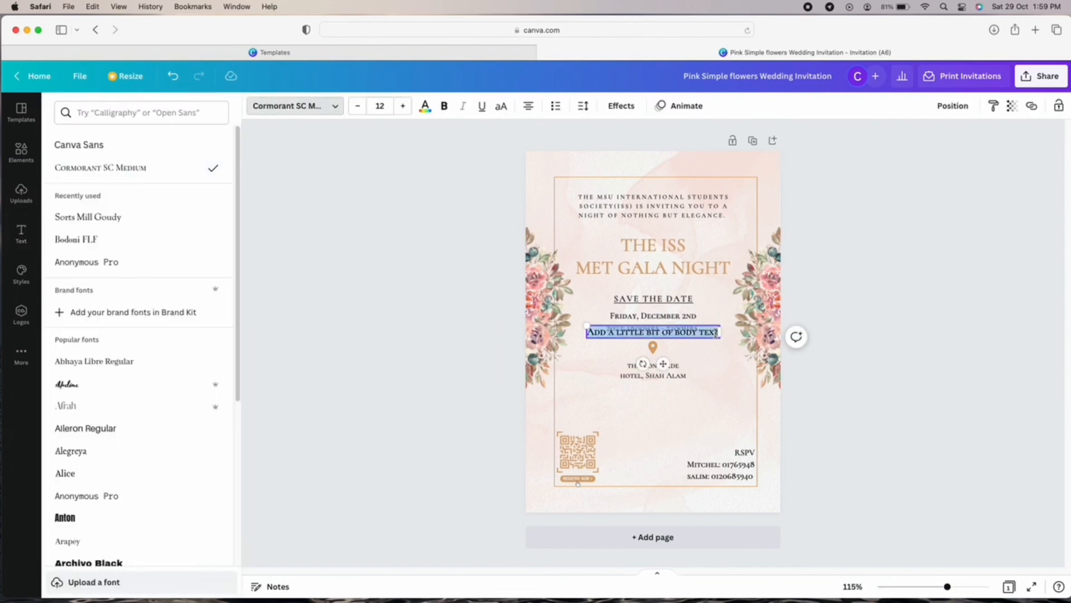
key("BackSpace")
type("DRESS")
key("BackSpace")
key("BackSpace")
key("BackSpace")
key("BackSpace")
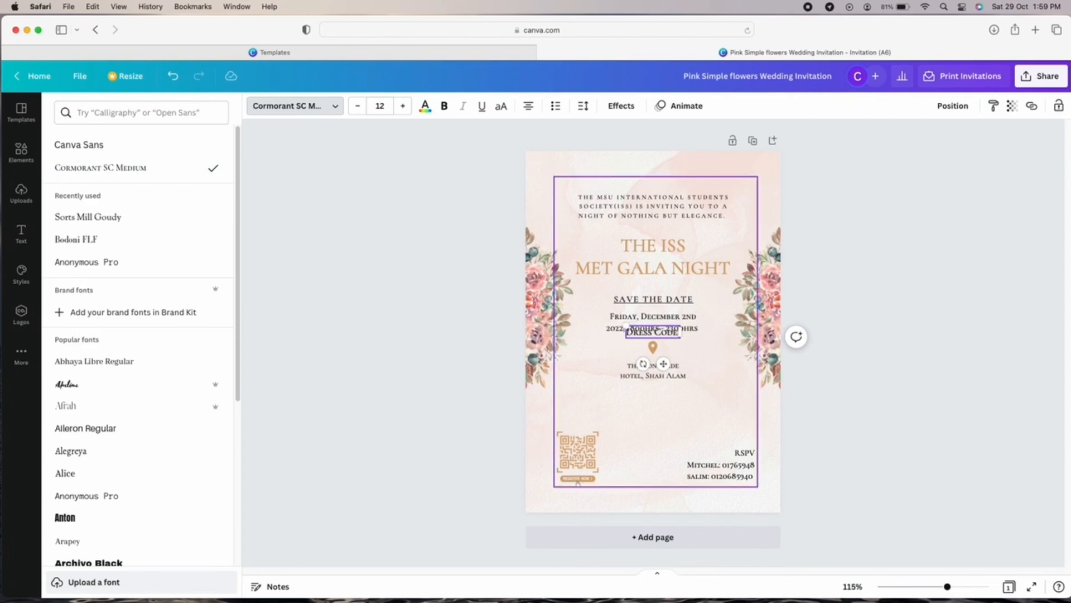
double_click(667, 329)
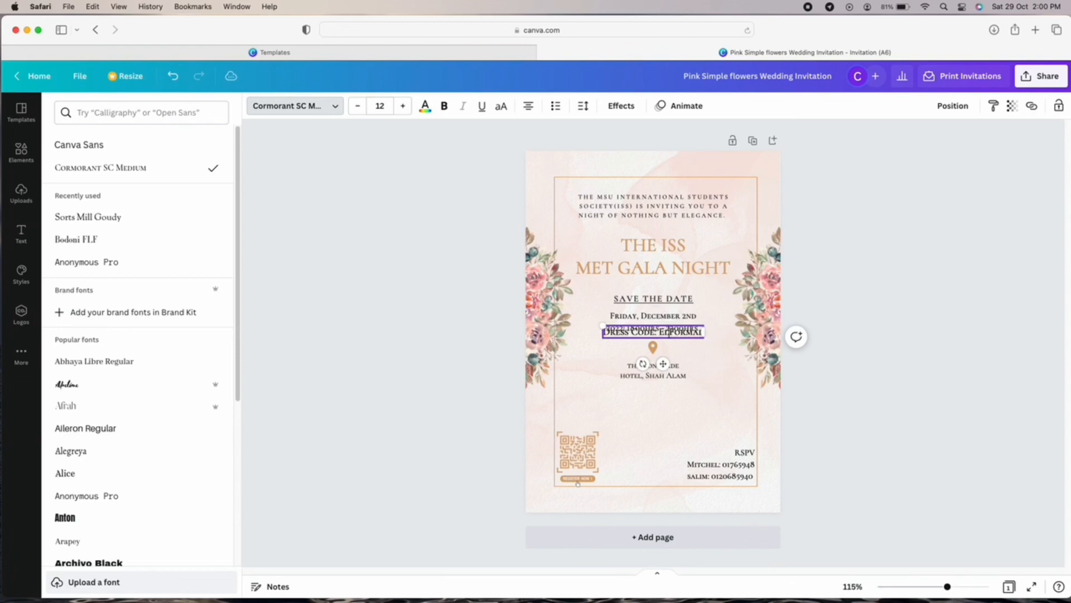
left_click_drag(663, 364, 669, 427)
left_click(852, 462)
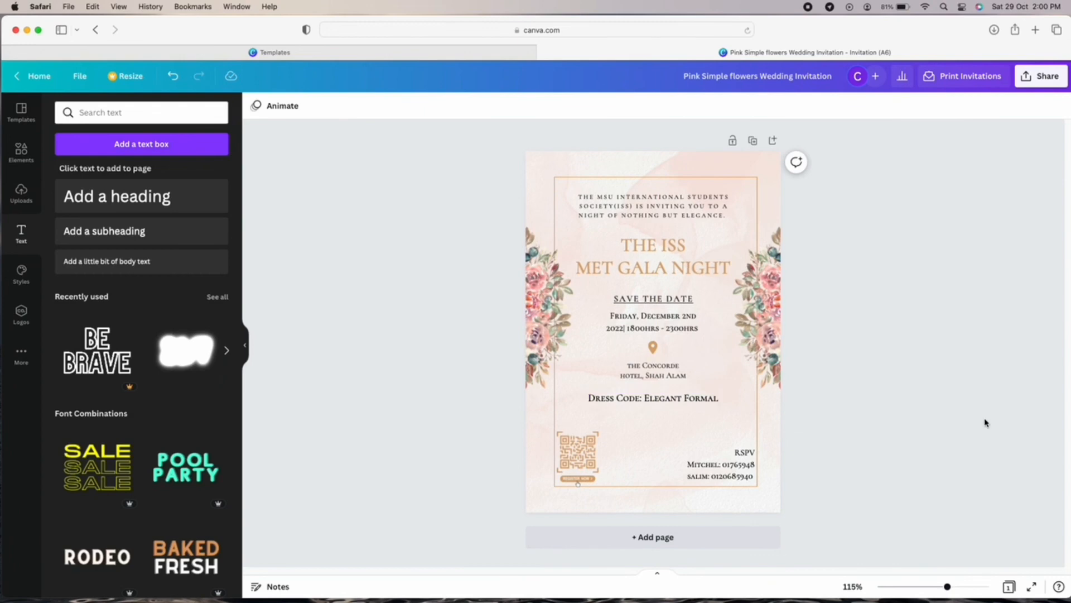
Place the uploaded MSU logo in the invitation's top-left corner.
left_click(21, 193)
left_click(145, 140)
mouse_move(737, 365)
left_mouse_down()
mouse_move(629, 321)
mouse_move(567, 201)
left_mouse_up()
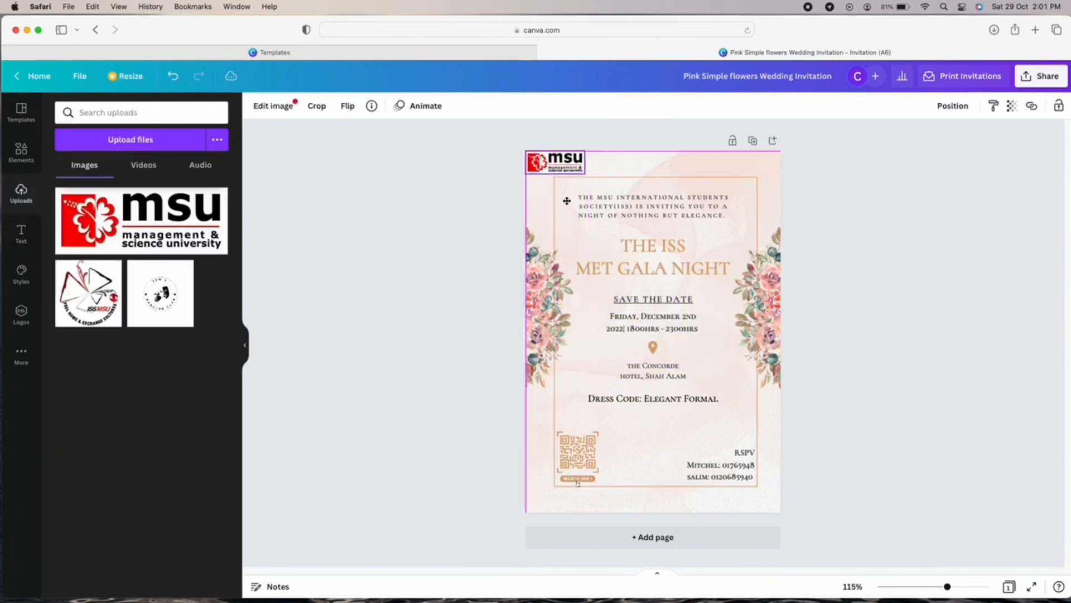
Remove the MSU logo's background with Background Remover.
left_click(273, 105)
left_click(82, 205)
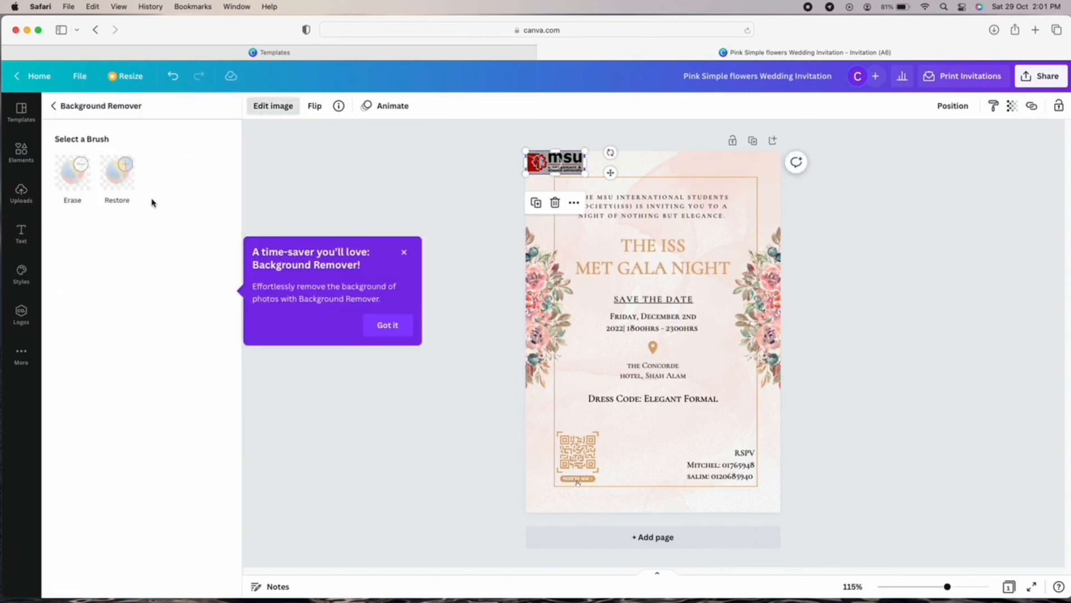
left_click(388, 324)
left_click(58, 115)
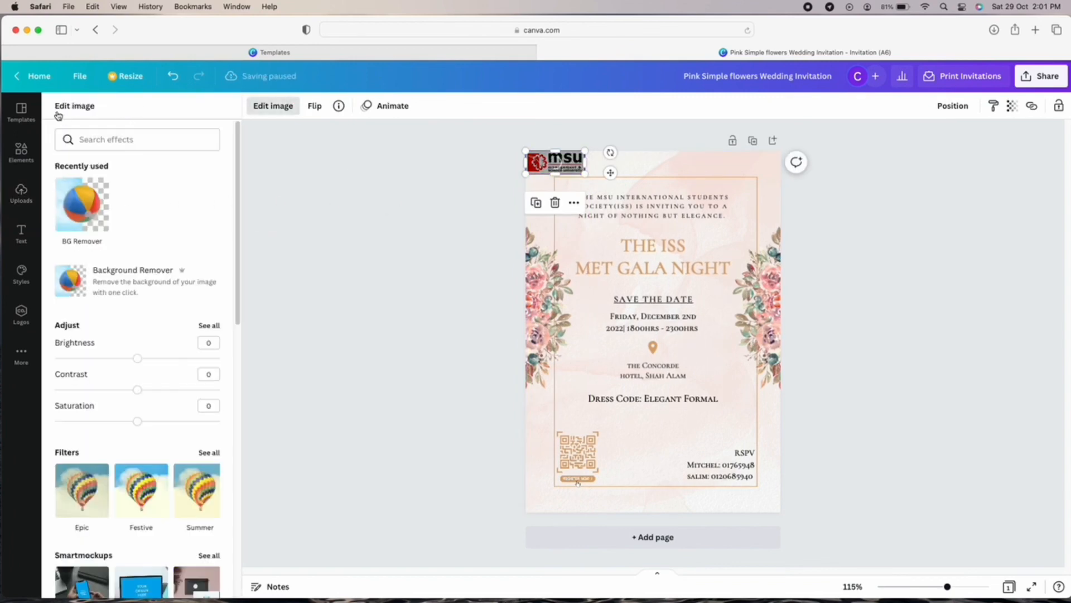
Add the uploaded ISS logo, shrunk to about 17 × 17, in the top-right corner.
left_click(21, 192)
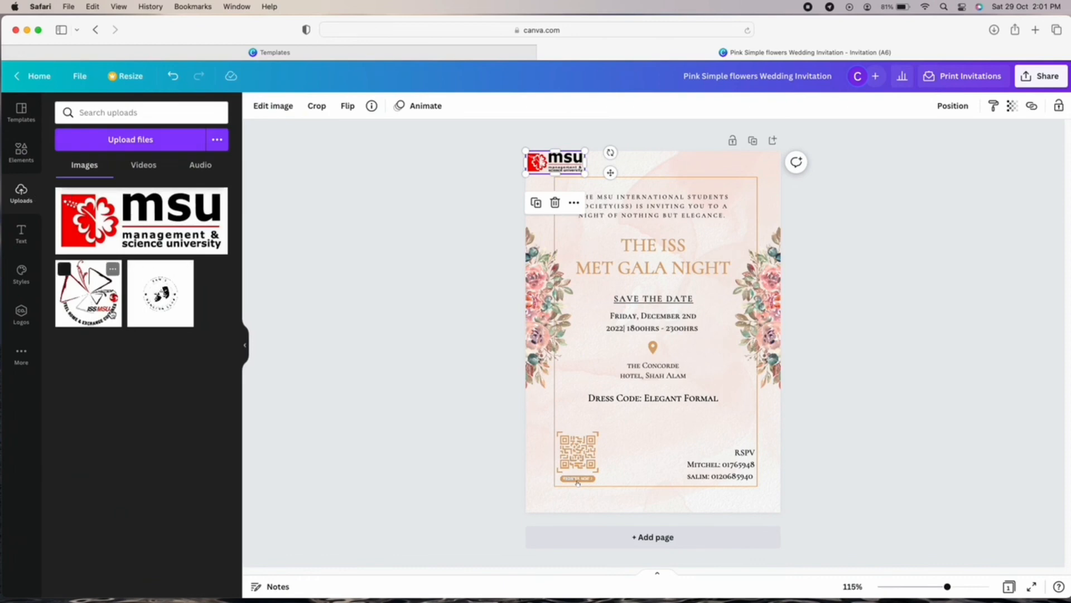
left_click_drag(88, 293, 652, 331)
left_click_drag(731, 410, 756, 174)
key("ctrl+z")
Remove the ISS logo's white background with Background Remover.
left_click(273, 105)
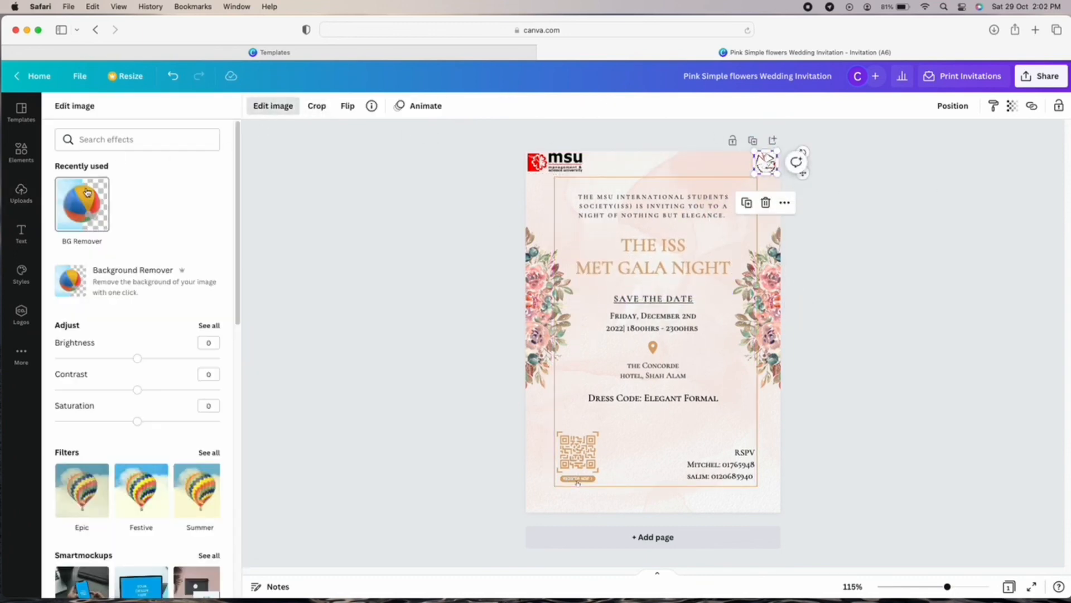
left_click(84, 202)
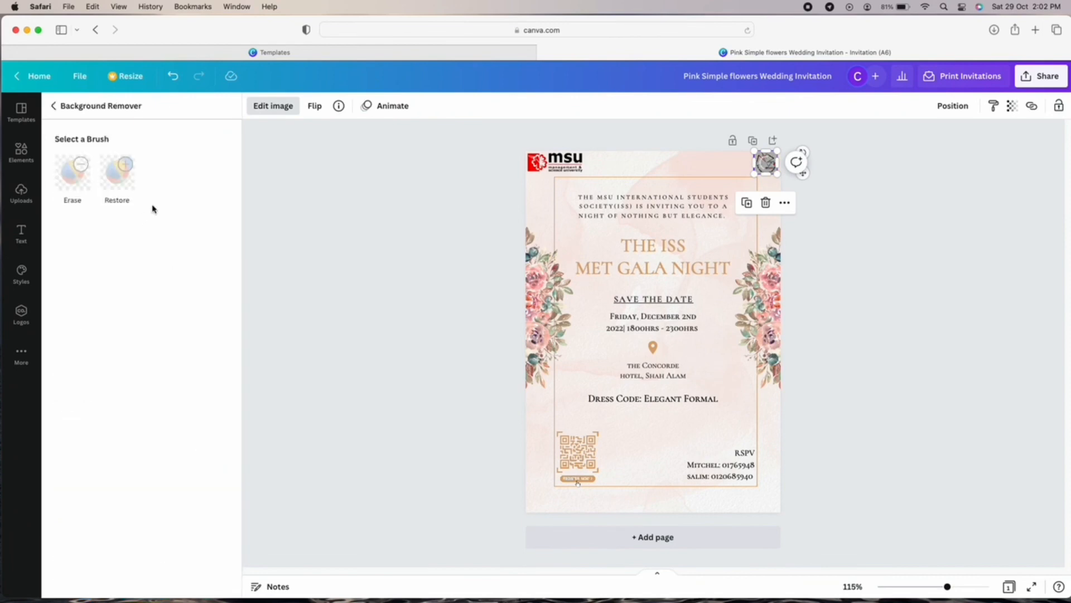
left_click(892, 419)
left_click(891, 419)
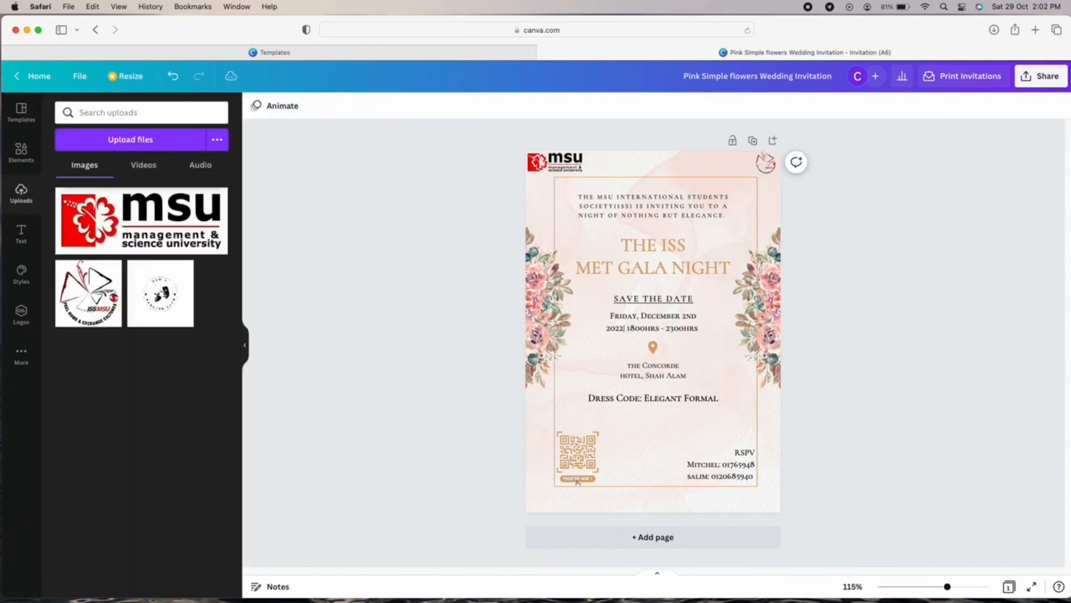
left_click_drag(949, 588, 958, 589)
scroll(927, 482, "up", 2)
left_click(808, 174)
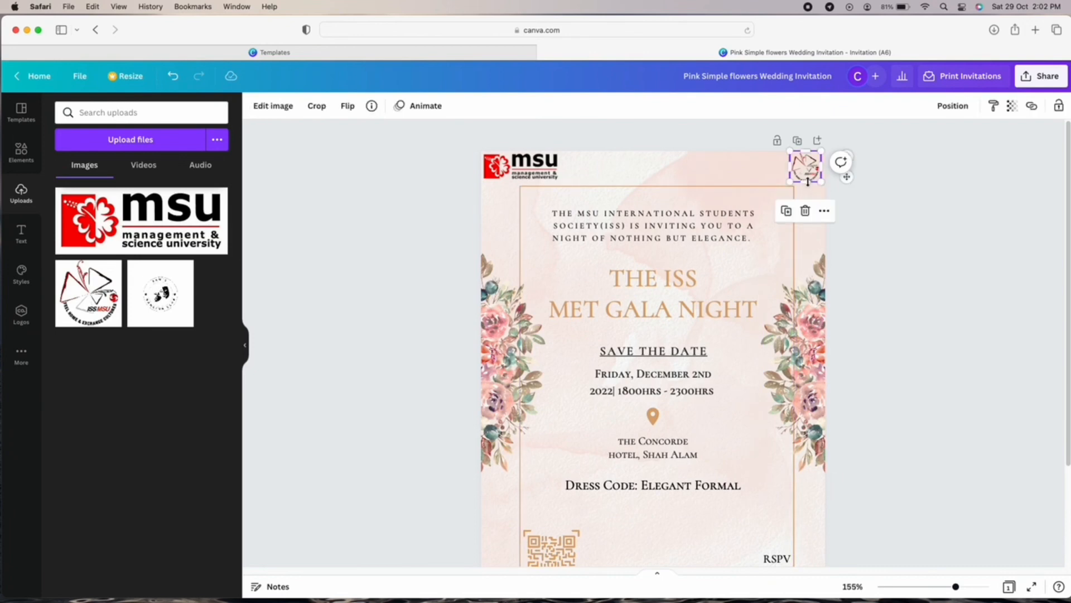
Tilt the ISS logo slightly.
left_click_drag(809, 182, 883, 235)
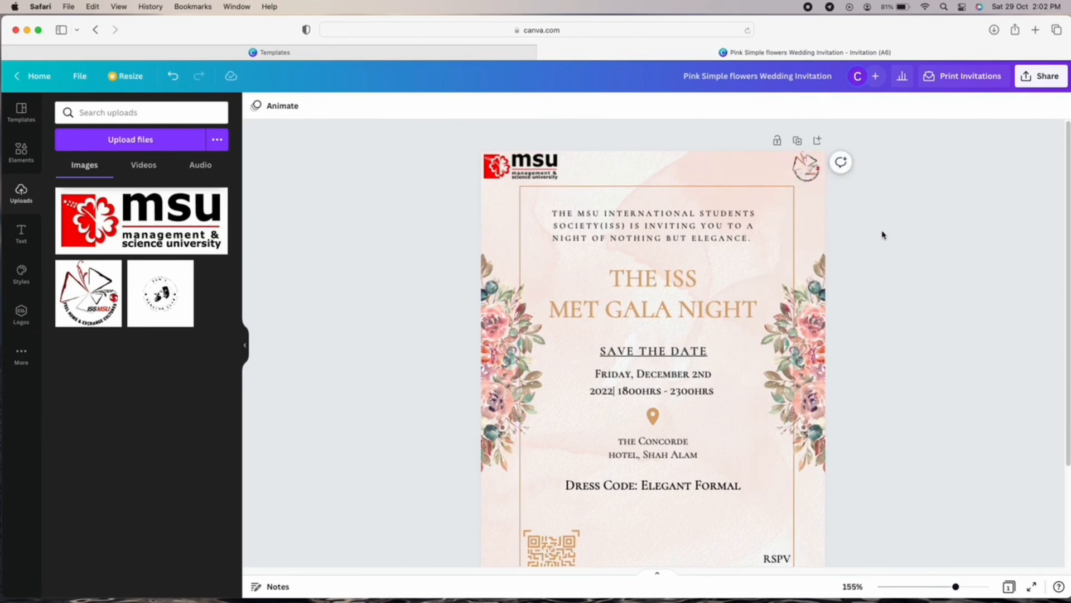
scroll(893, 295, "down", 2)
scroll(894, 296, "up", 1)
scroll(894, 296, "down", 1)
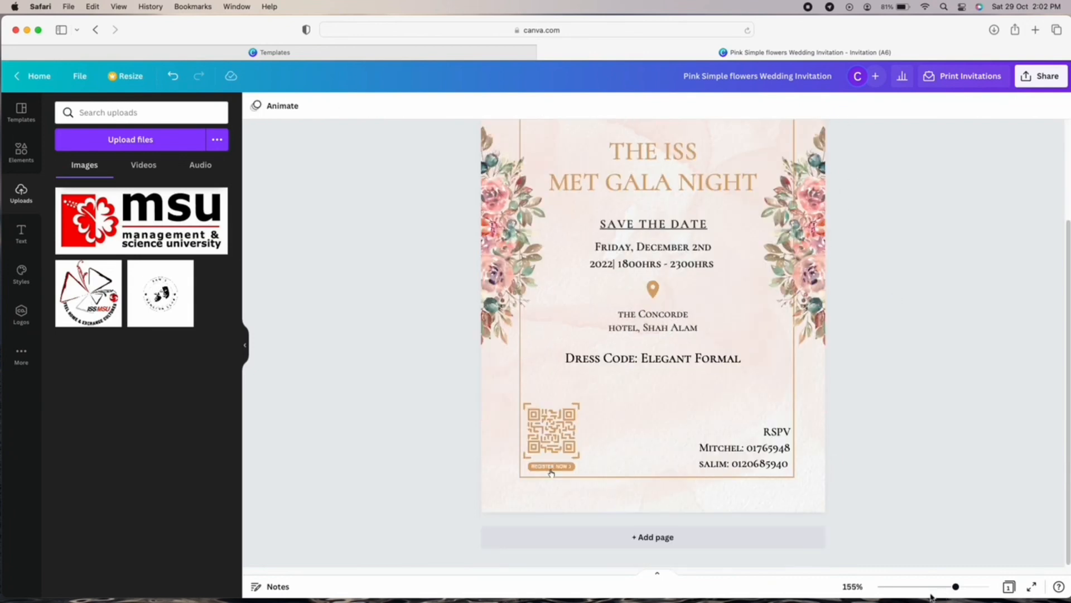
Review the layout and open the Resize options showing the 105 × 148 mm size.
left_click(927, 588)
left_click(939, 586)
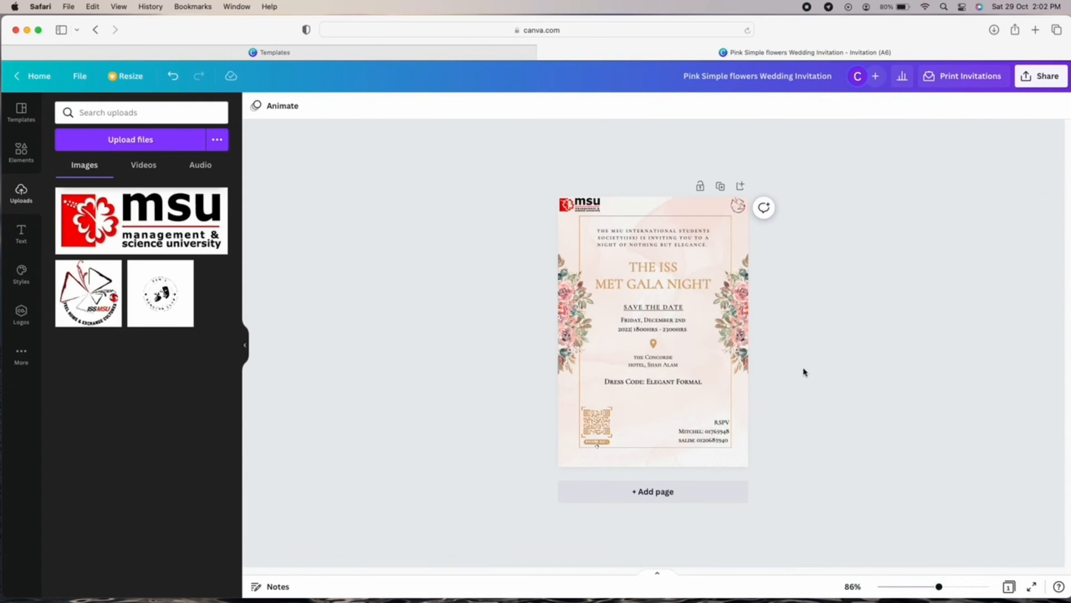
left_click(954, 587)
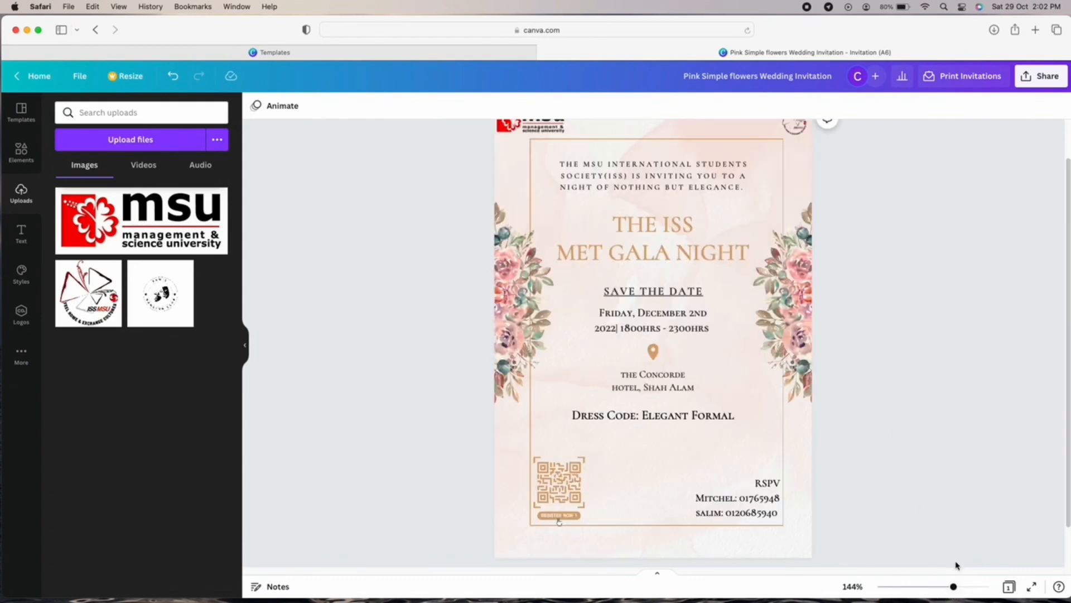
left_click(939, 587)
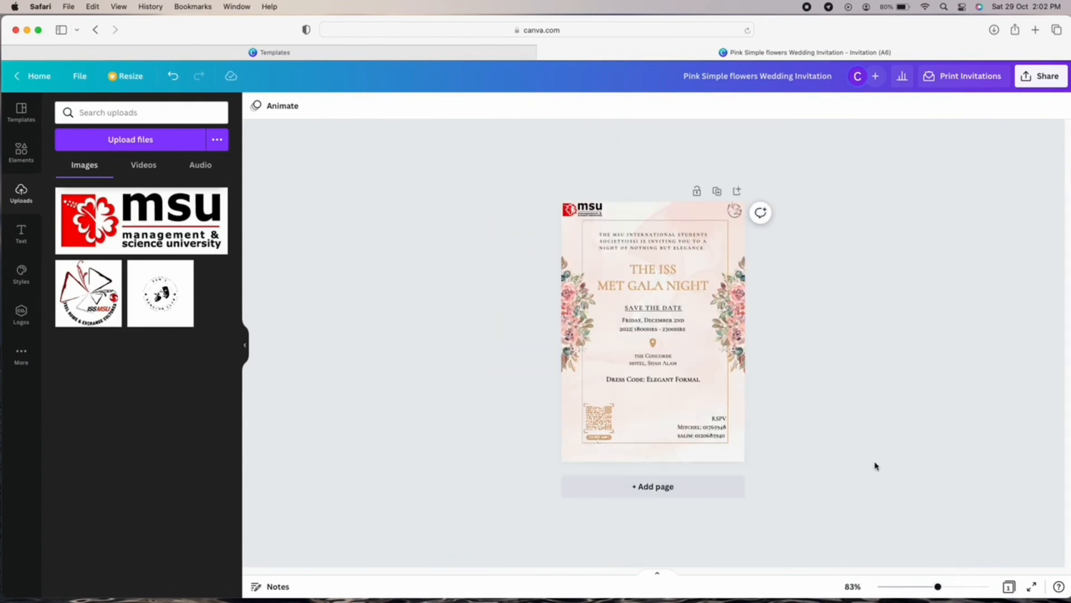
left_click(953, 587)
scroll(887, 497, "up", 2)
scroll(887, 497, "down", 3)
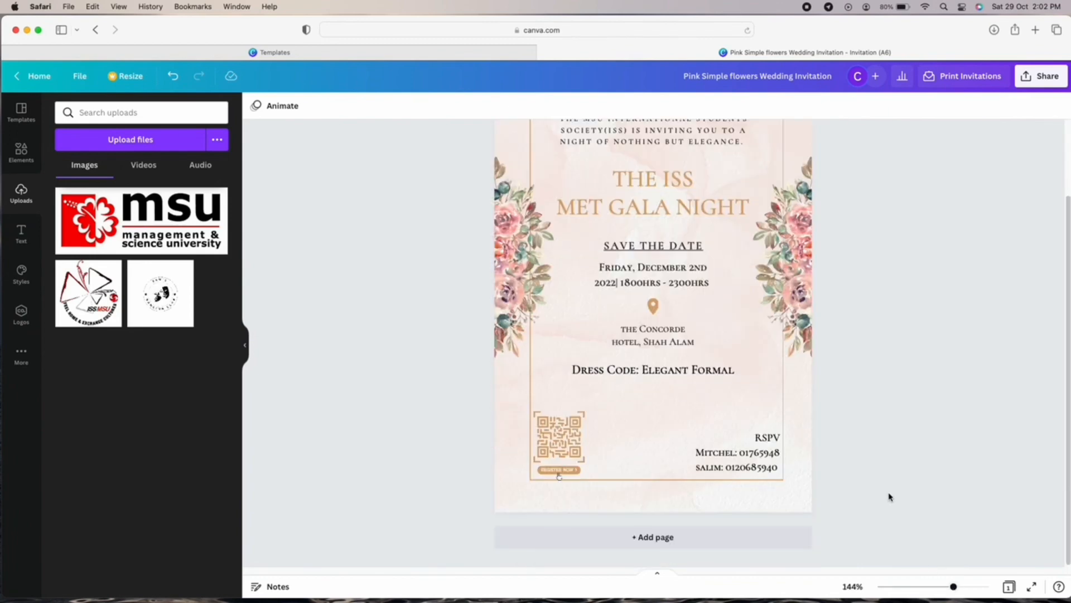
left_click(128, 76)
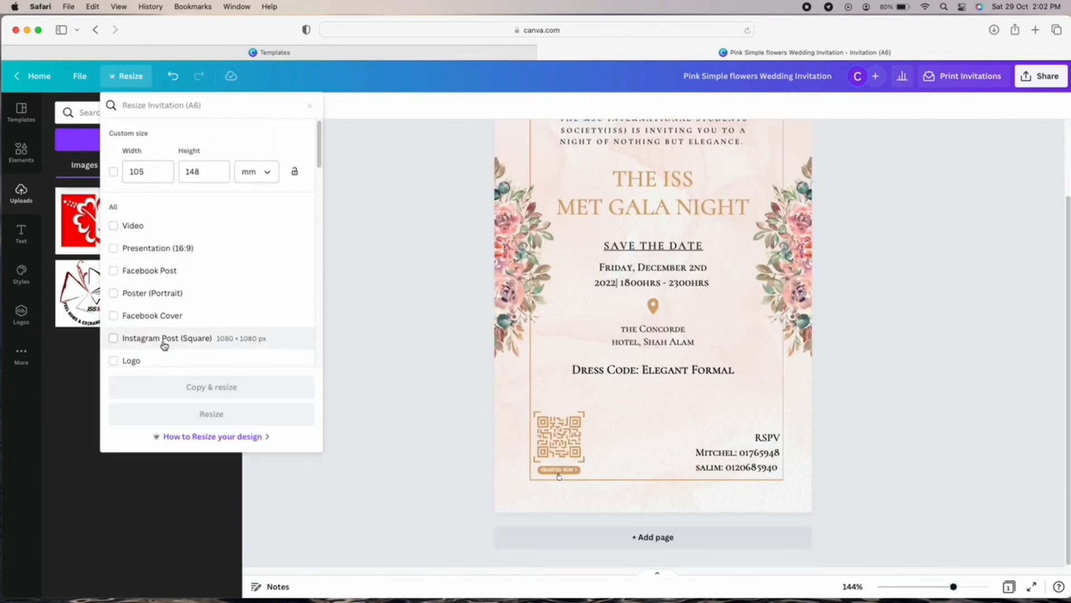
Create a Poster (Portrait) copy of the invitation with Copy & resize.
left_click(172, 304)
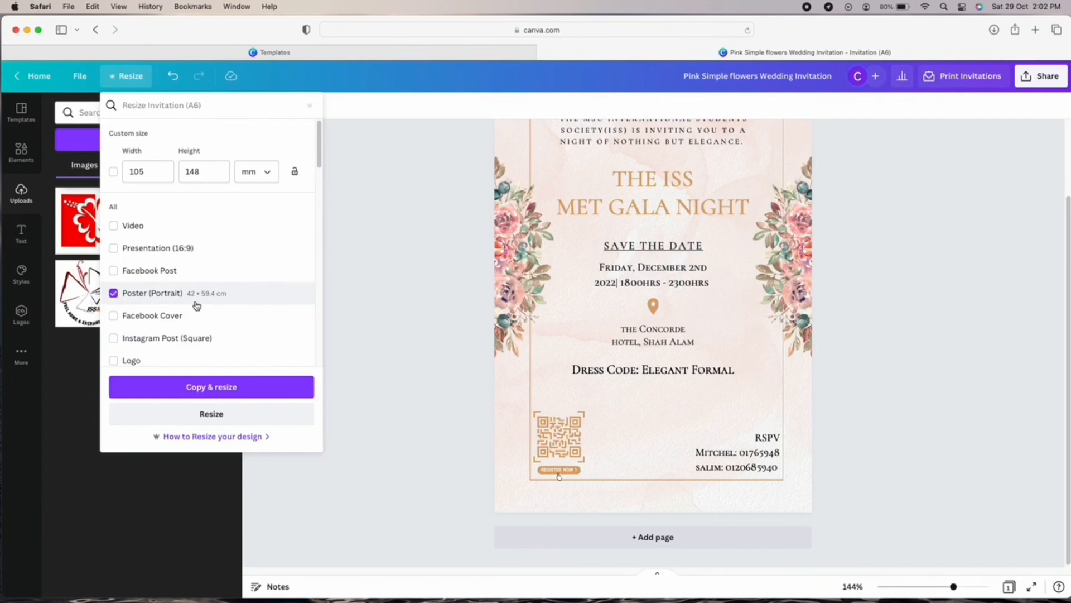
left_click(223, 386)
left_click(459, 406)
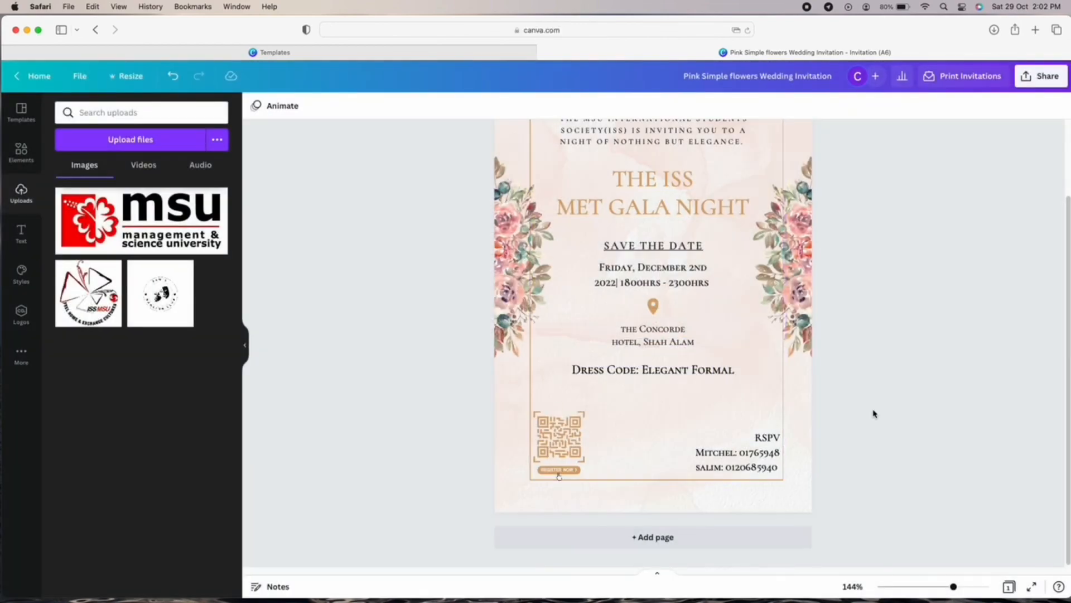
scroll(874, 413, "up", 3)
left_click(131, 76)
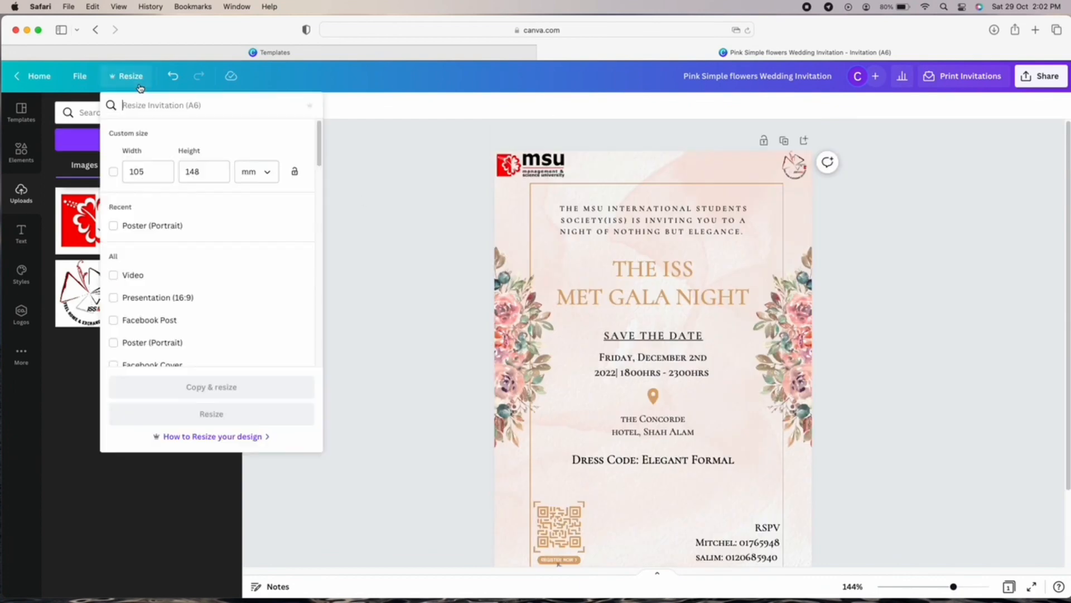
left_click(162, 342)
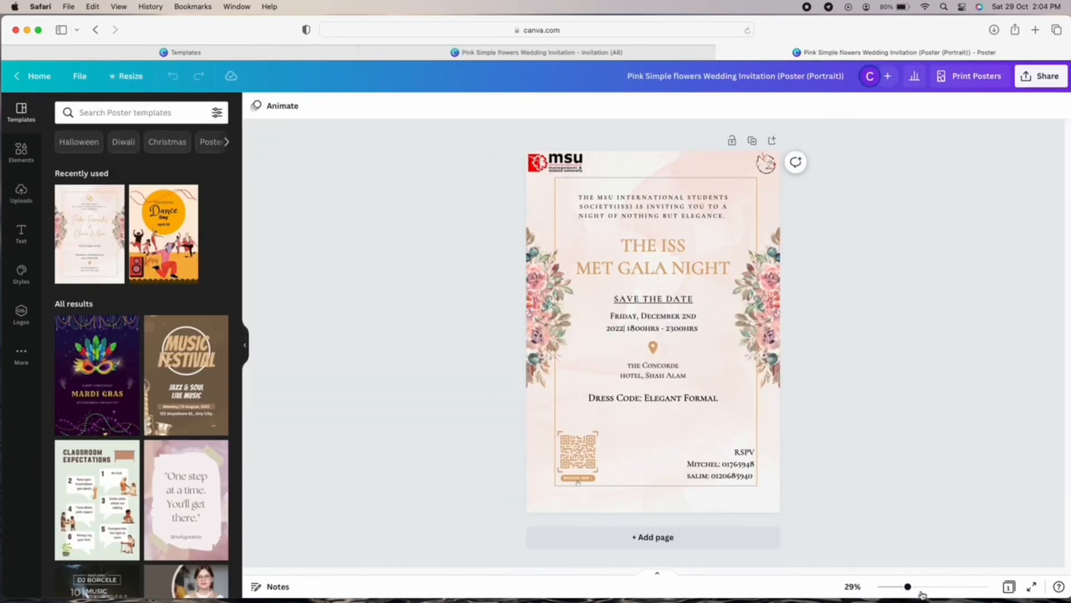
left_click_drag(916, 587, 927, 586)
scroll(993, 501, "up", 4)
left_click(130, 77)
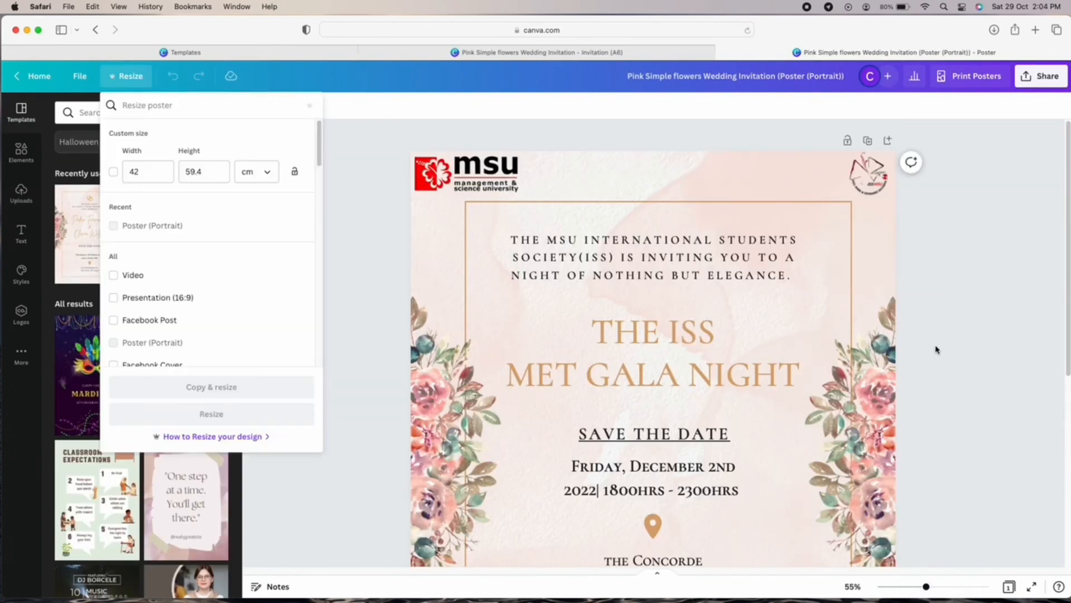
left_click(934, 335)
left_click(911, 587)
scroll(852, 492, "down", 1)
scroll(852, 493, "up", 1)
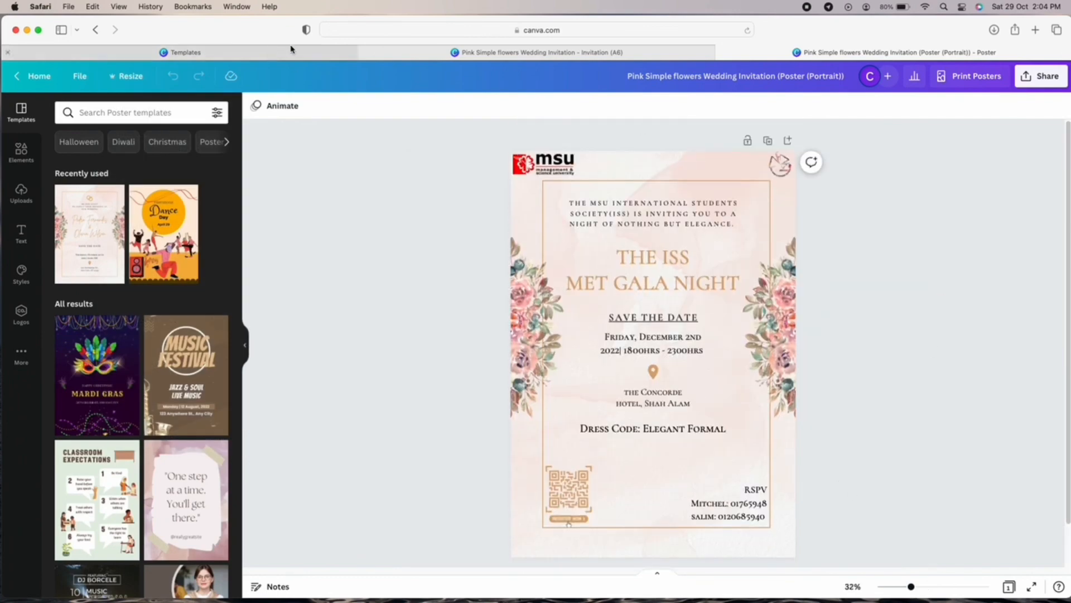
Close the original A6 invitation via Leave Page and fit the poster in view.
left_click(365, 53)
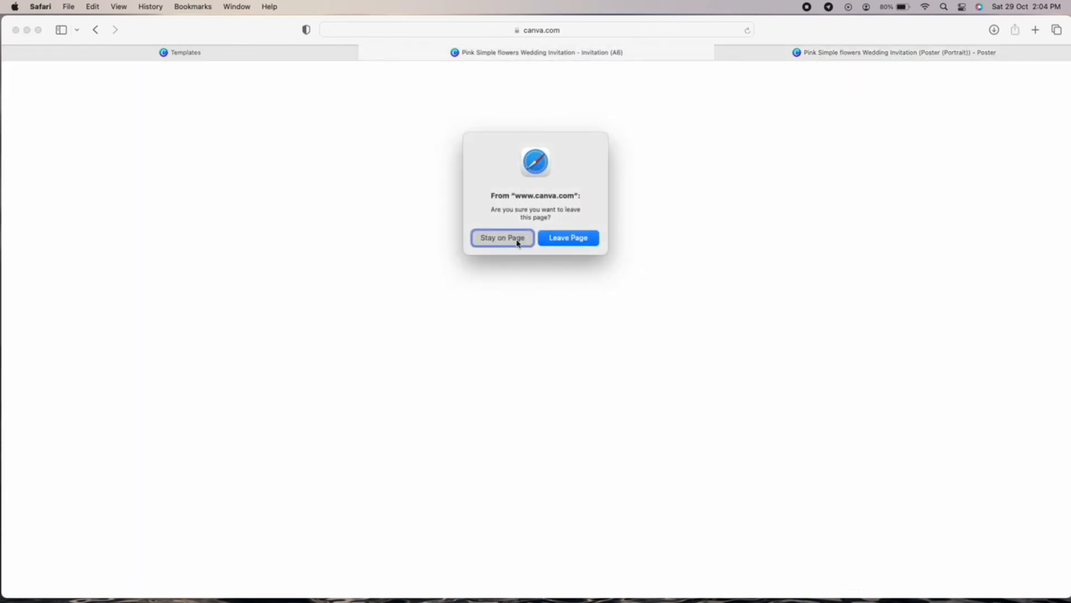
left_click(563, 240)
scroll(988, 359, "down", 1)
scroll(973, 366, "up", 1)
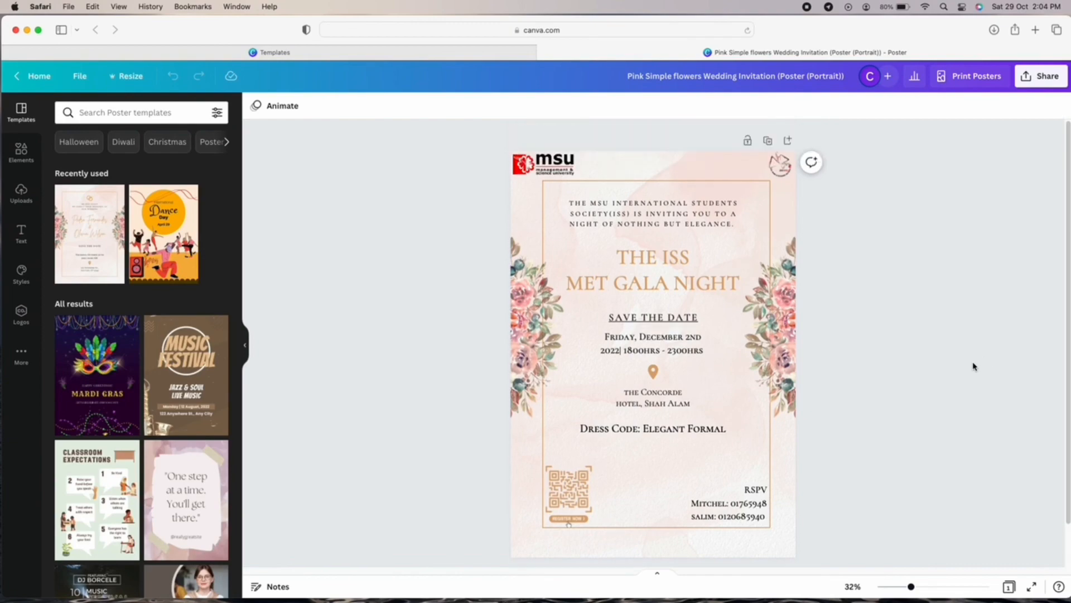
scroll(865, 528, "up", 5)
scroll(914, 558, "down", 3)
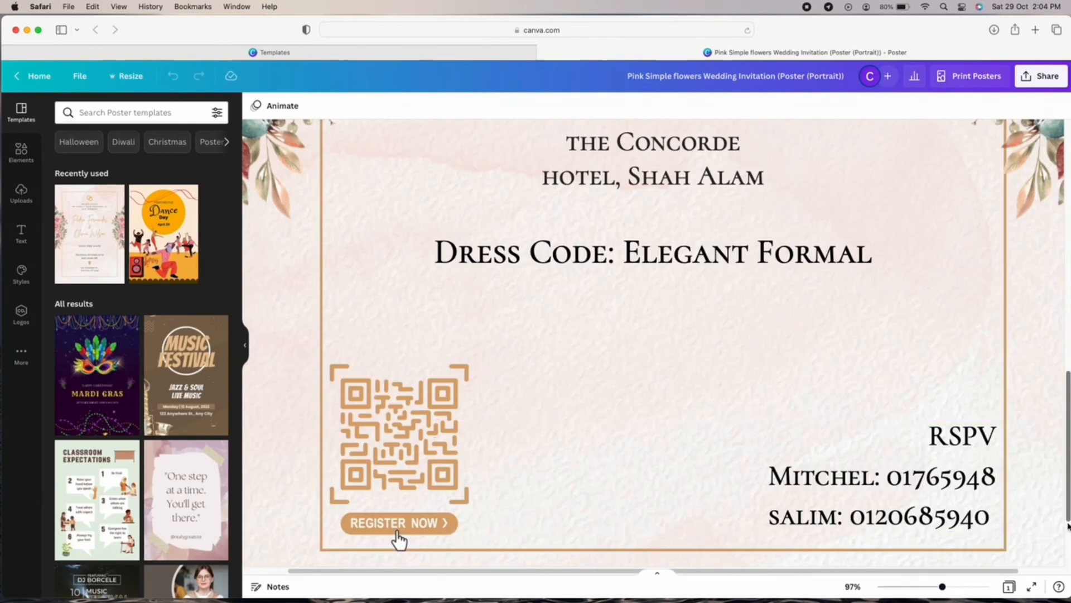
scroll(1064, 528, "up", 5)
scroll(1064, 528, "up", 2)
left_click(914, 588)
scroll(922, 419, "down", 3)
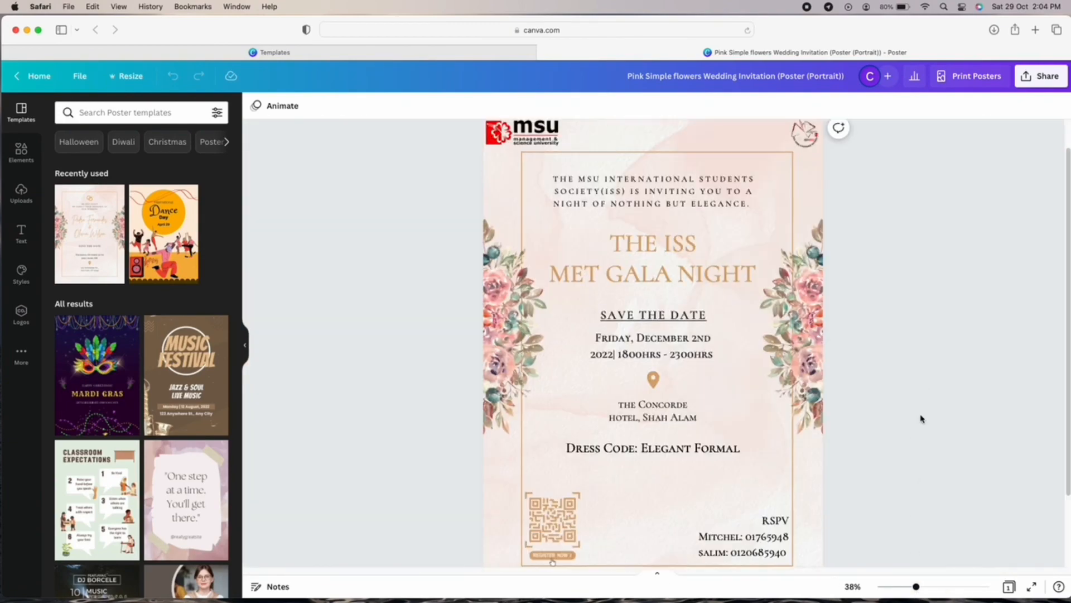
left_click(891, 586)
left_click(900, 587)
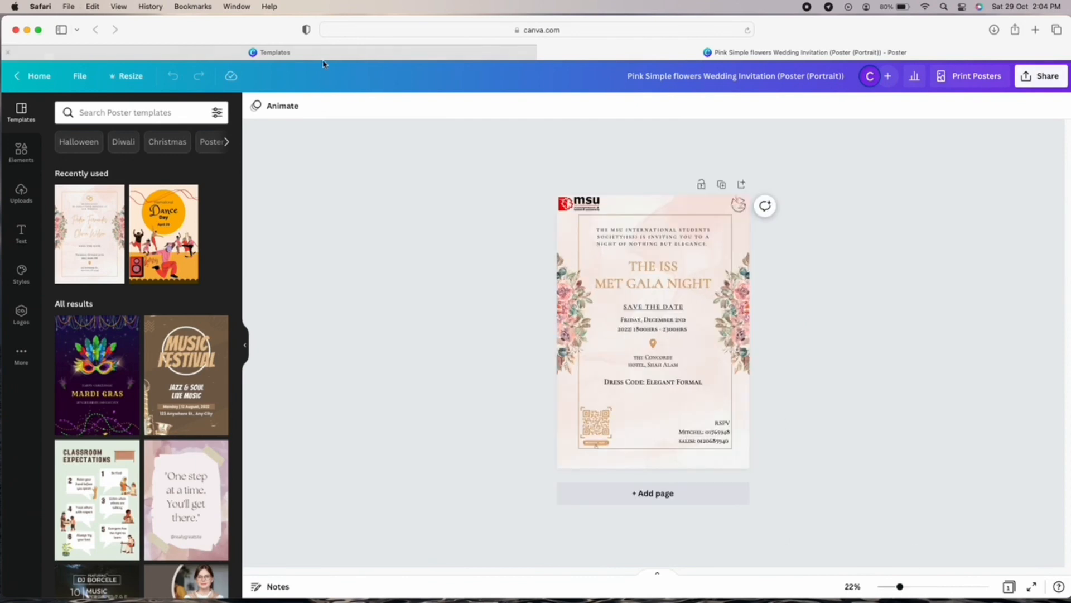
Download the poster as a PDF Standard file.
left_click(1046, 84)
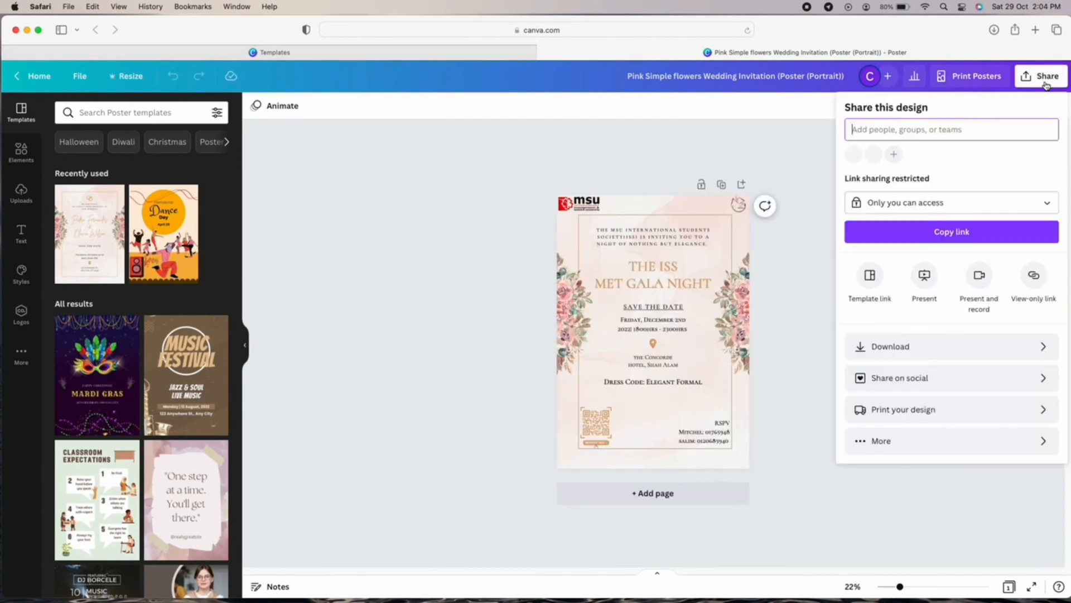
left_click(921, 349)
left_click(904, 155)
left_click(895, 255)
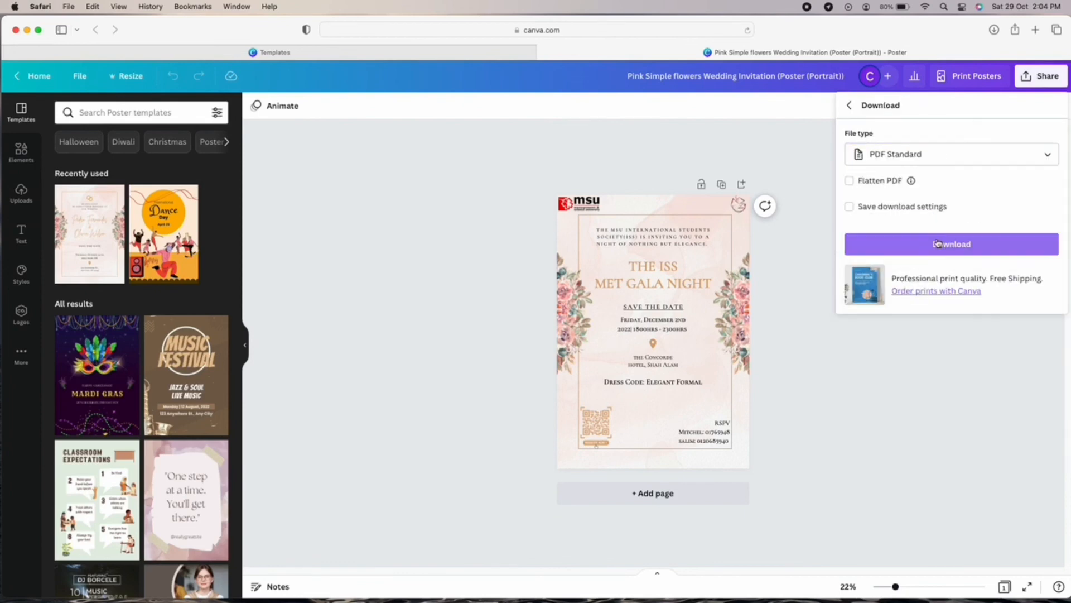
left_click(954, 244)
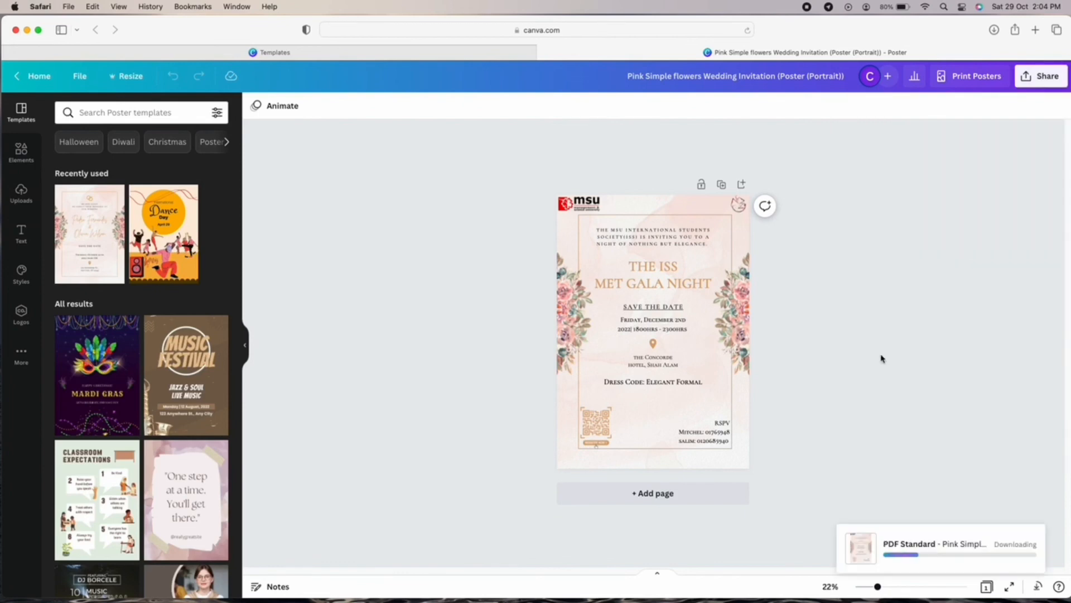